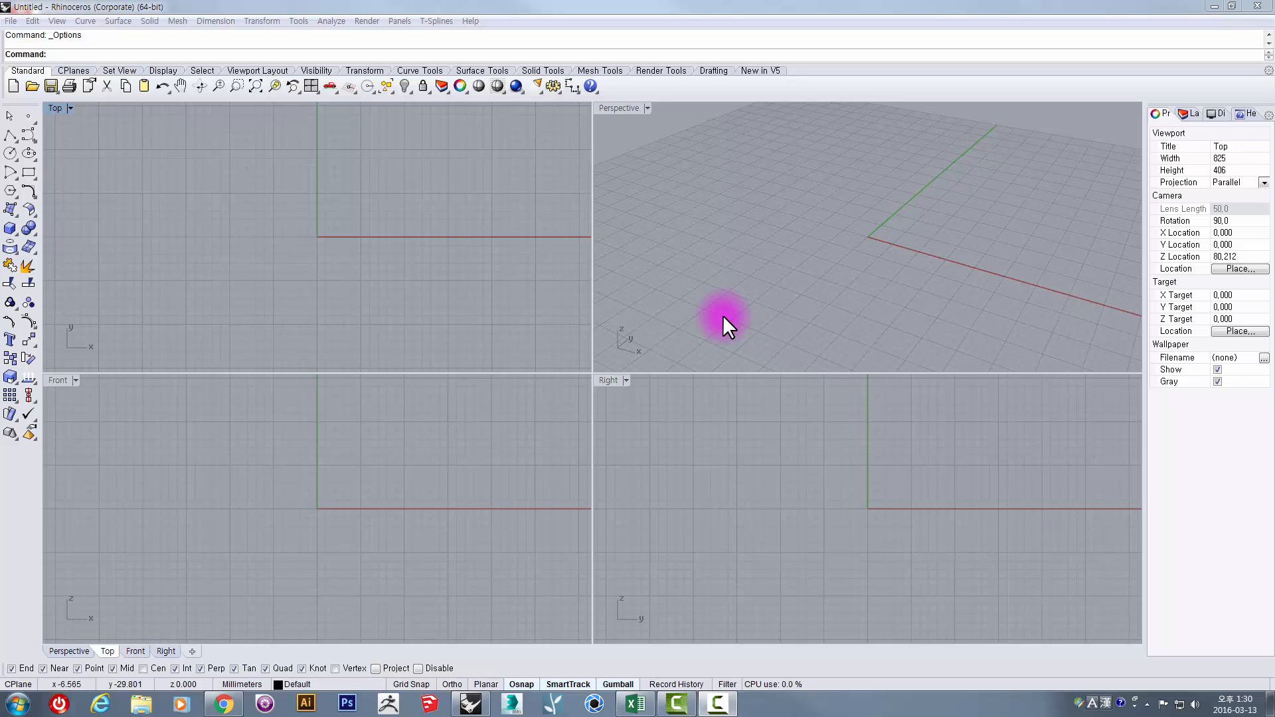
Reshape the floating UncleBucks toolbar into a compact block seven icons wide and shift it slightly within the Perspective viewport
{"action": "left_click", "coordinate": [723, 314]}
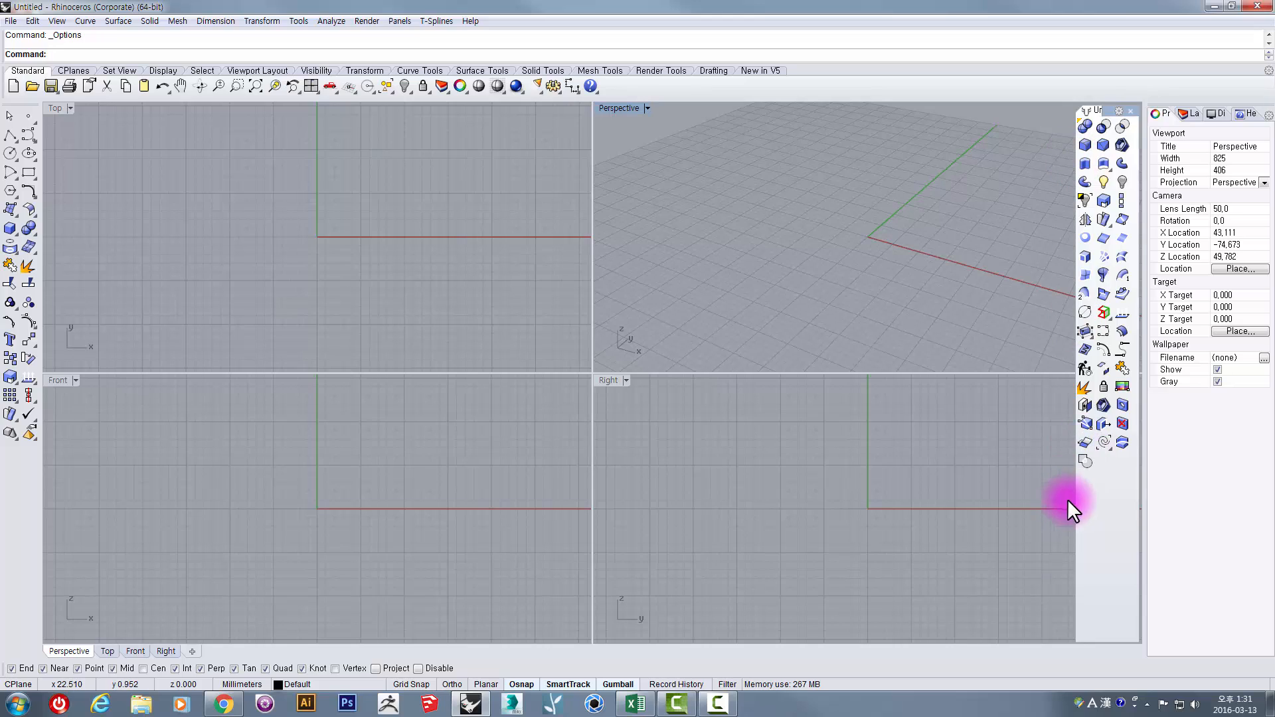
{"action": "left_click_drag", "start_coordinate": [1111, 110], "coordinate": [1081, 147]}
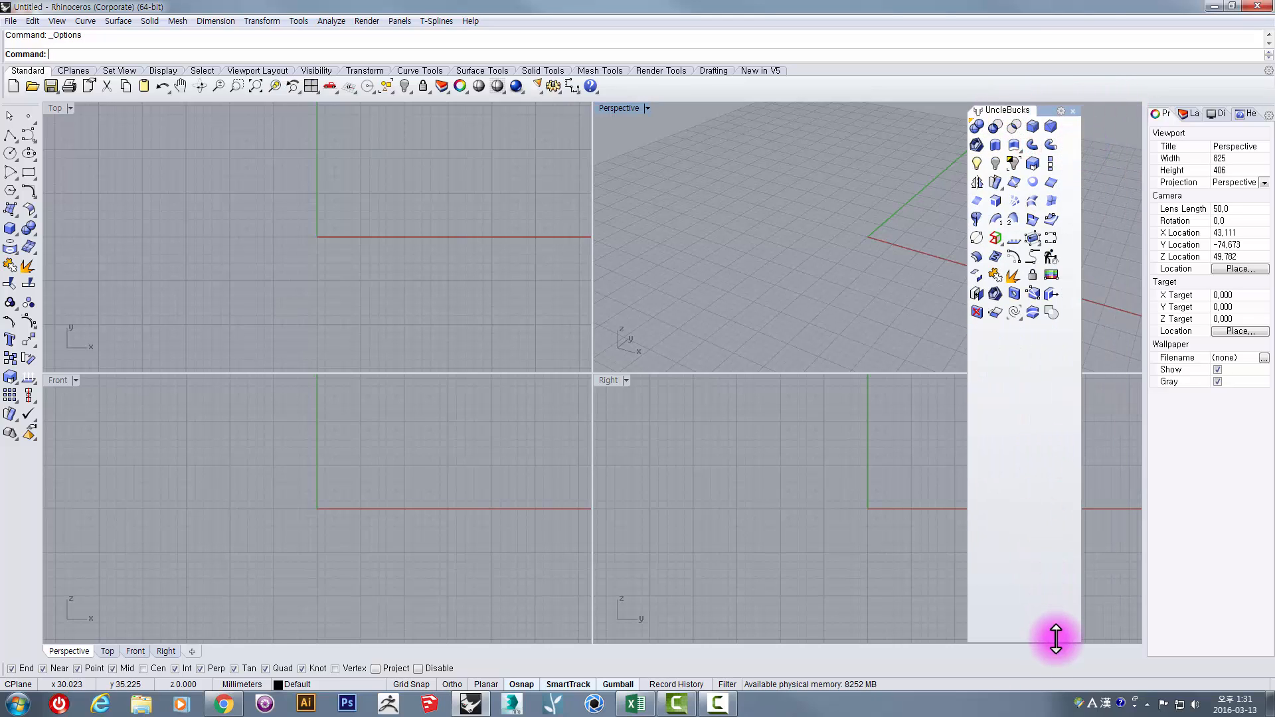
{"action": "left_click_drag", "start_coordinate": [1056, 634], "coordinate": [1067, 341]}
{"action": "left_click_drag", "start_coordinate": [1085, 265], "coordinate": [1113, 257]}
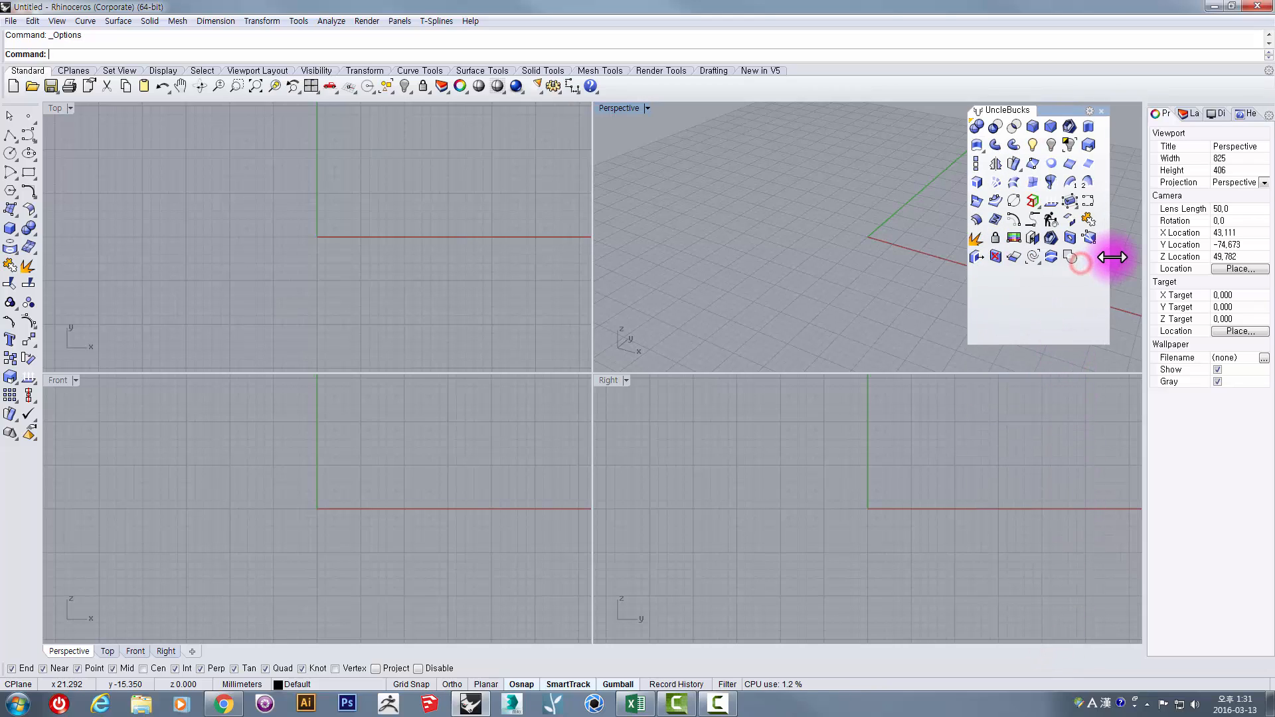
{"action": "left_click_drag", "start_coordinate": [1085, 343], "coordinate": [1067, 265]}
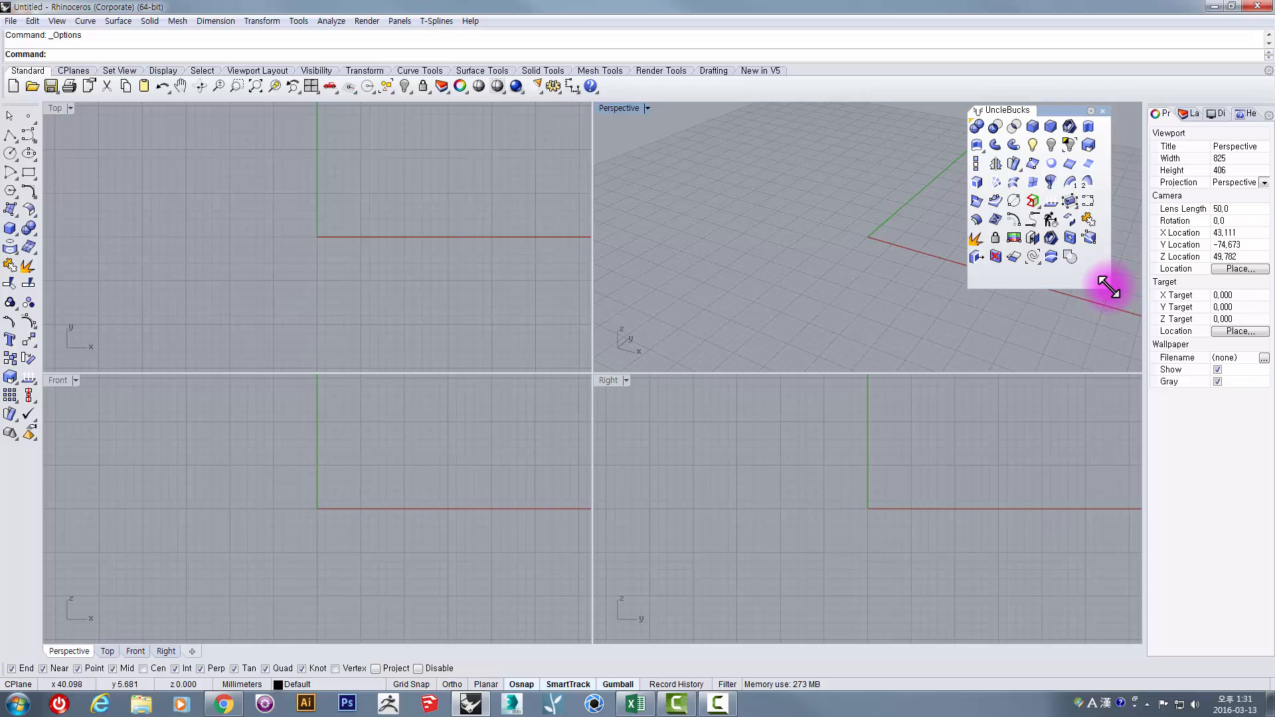
{"action": "left_click_drag", "start_coordinate": [971, 288], "coordinate": [1020, 288]}
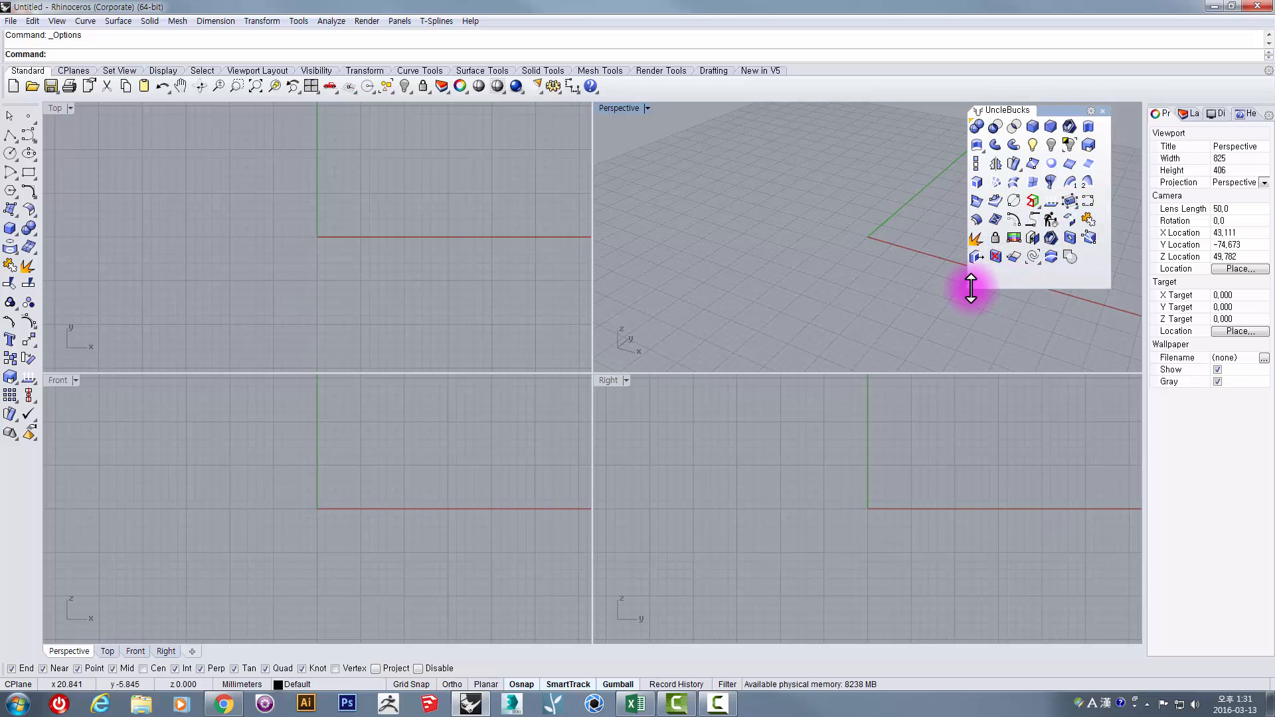
{"action": "mouse_move", "coordinate": [971, 289]}
{"action": "left_mouse_down"}
{"action": "mouse_move", "coordinate": [970, 322]}
{"action": "mouse_move", "coordinate": [979, 289]}
{"action": "left_mouse_up"}
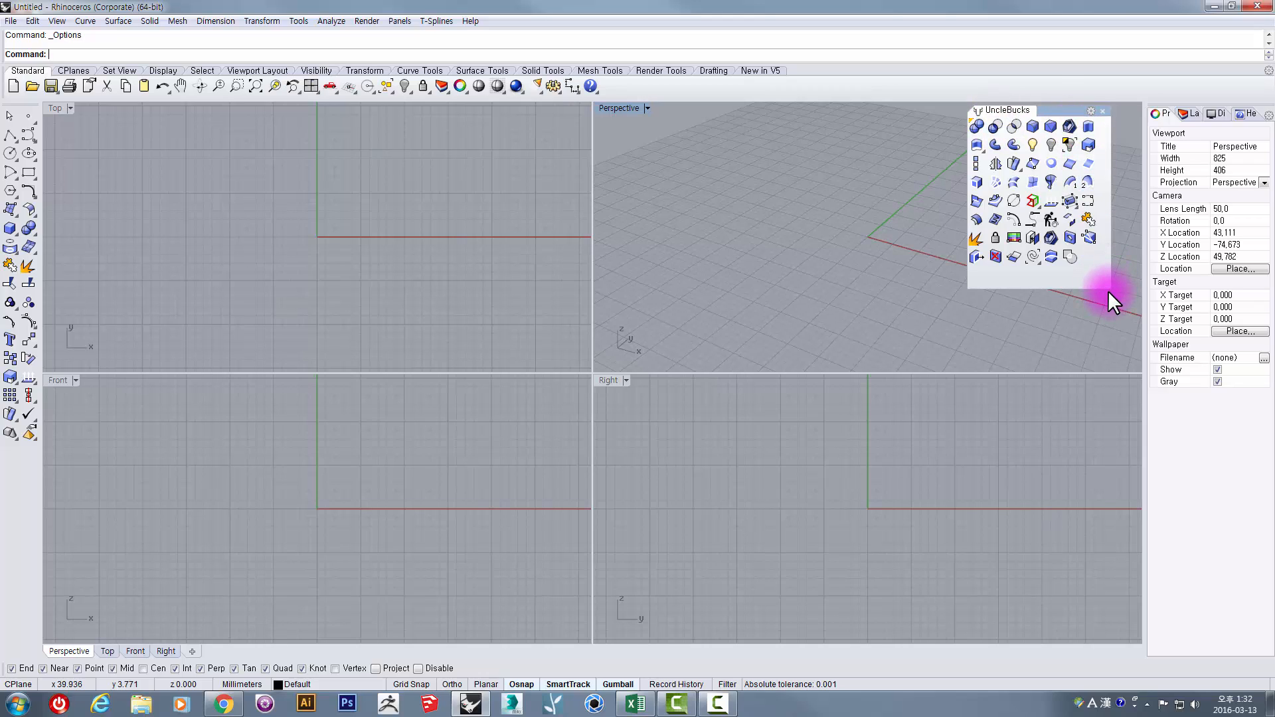
{"action": "mouse_move", "coordinate": [1106, 288]}
{"action": "left_mouse_down"}
{"action": "mouse_move", "coordinate": [1104, 336]}
{"action": "mouse_move", "coordinate": [1099, 277]}
{"action": "left_mouse_up"}
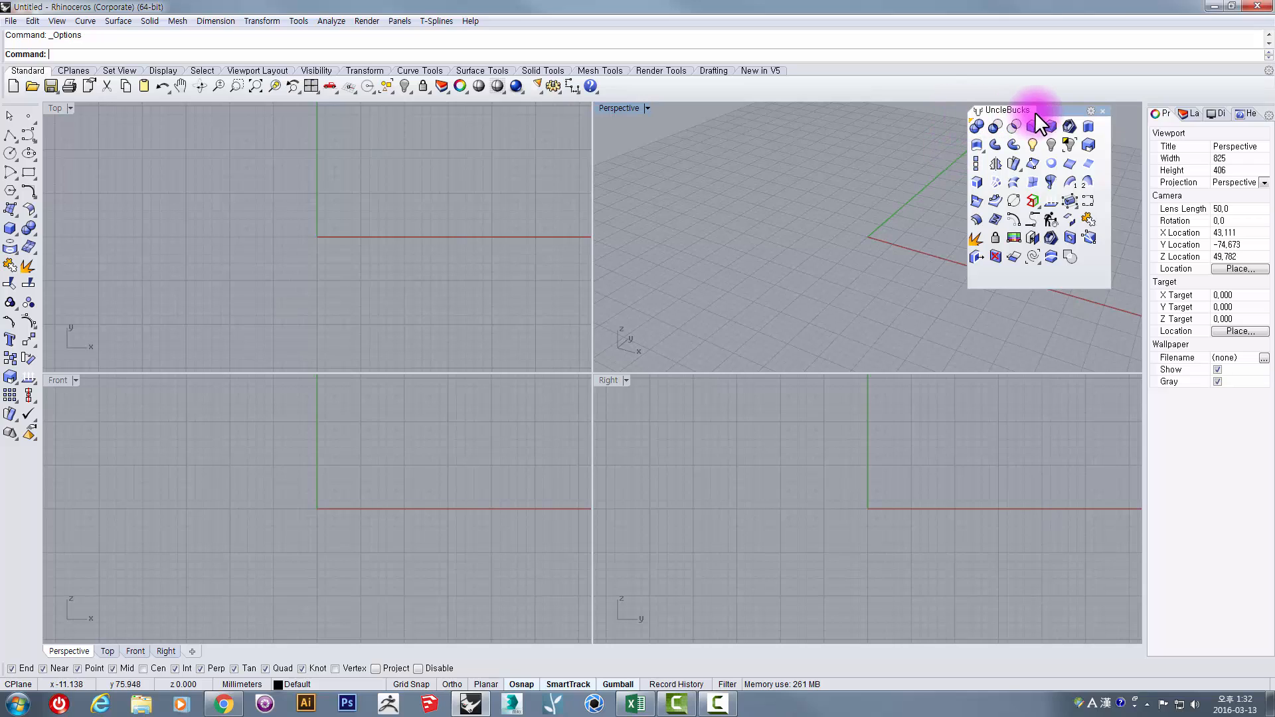
{"action": "left_click_drag", "start_coordinate": [1057, 112], "coordinate": [1078, 115]}
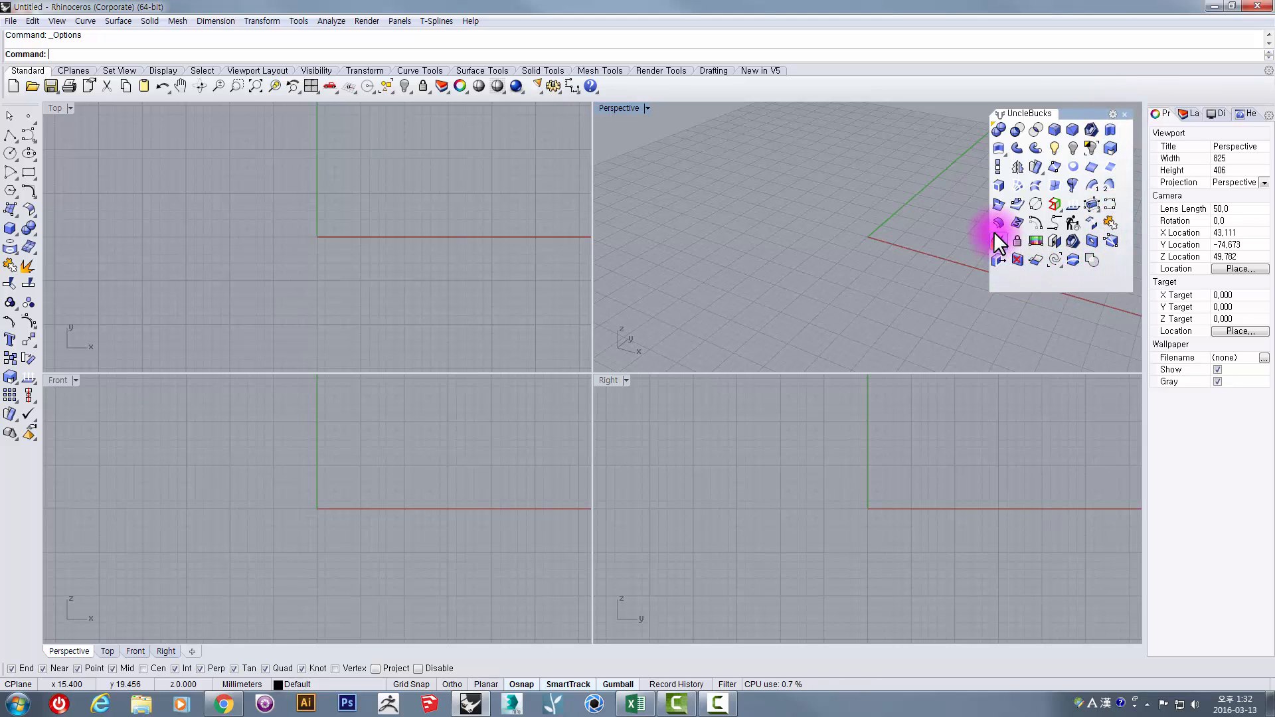
Look through the toolbar sets from CPlanes to New in V5, and return to the Standard set
{"action": "left_click", "coordinate": [73, 70]}
{"action": "left_click", "coordinate": [123, 71]}
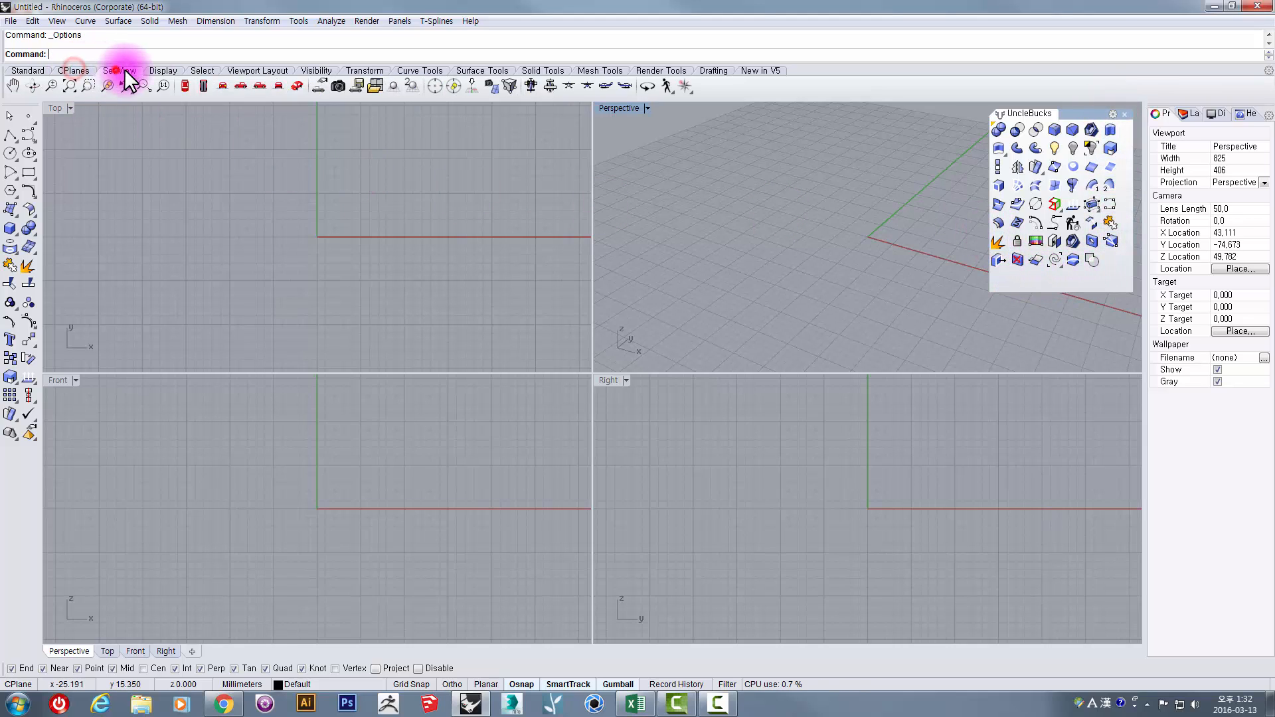
{"action": "left_click", "coordinate": [166, 70]}
{"action": "left_click", "coordinate": [208, 71]}
{"action": "left_click", "coordinate": [251, 70]}
{"action": "left_click", "coordinate": [312, 71]}
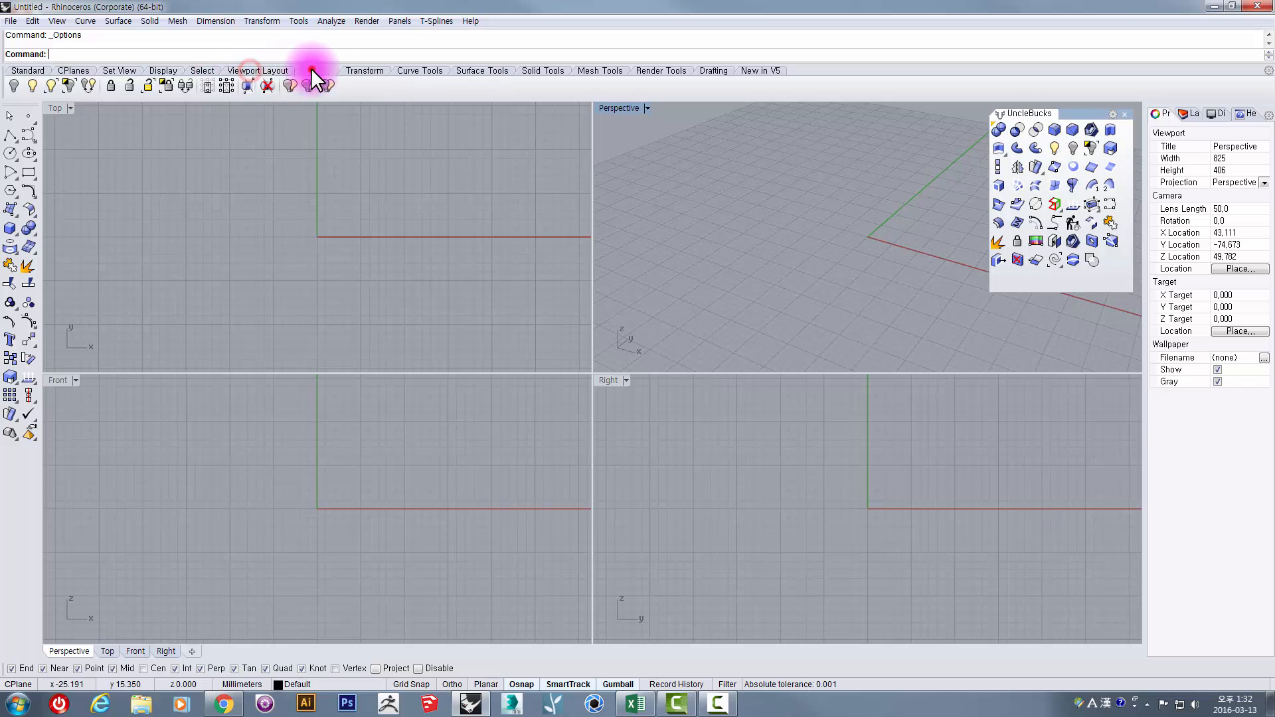
{"action": "left_click", "coordinate": [365, 71]}
{"action": "left_click", "coordinate": [421, 70]}
{"action": "left_click", "coordinate": [478, 70]}
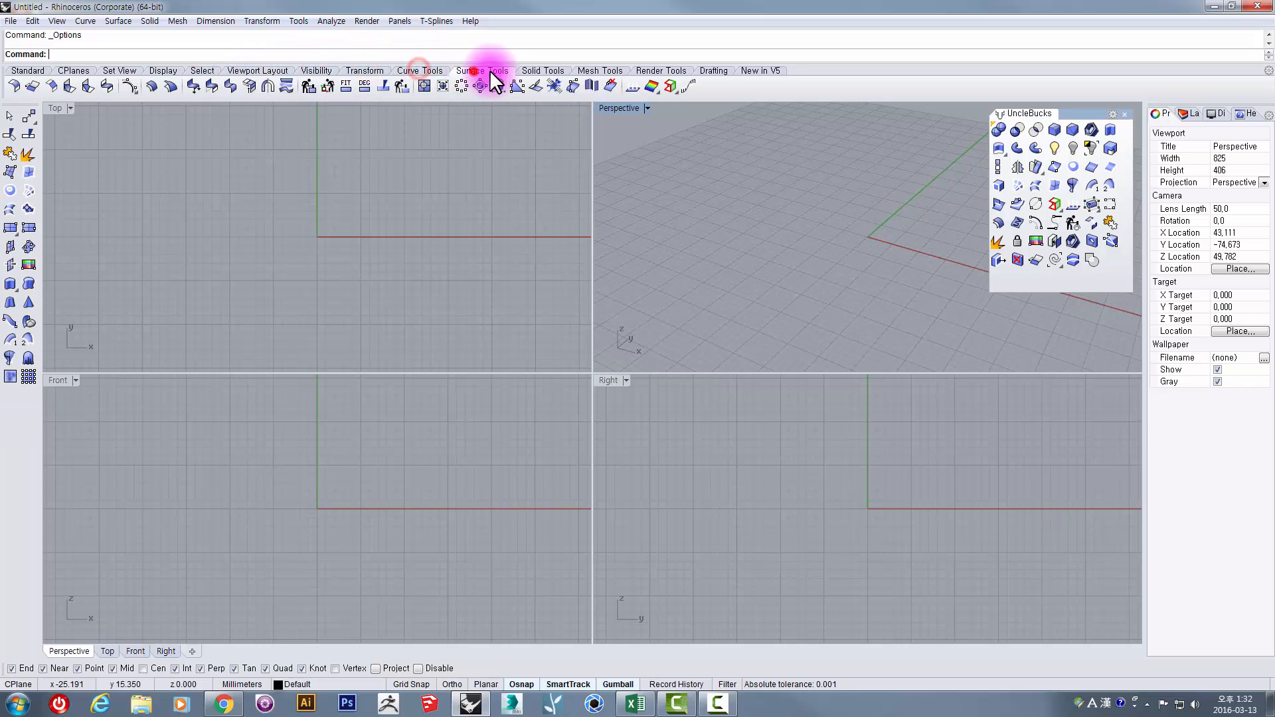
{"action": "left_click", "coordinate": [546, 70]}
{"action": "left_click", "coordinate": [600, 71]}
{"action": "left_click", "coordinate": [661, 70]}
{"action": "left_click", "coordinate": [715, 71]}
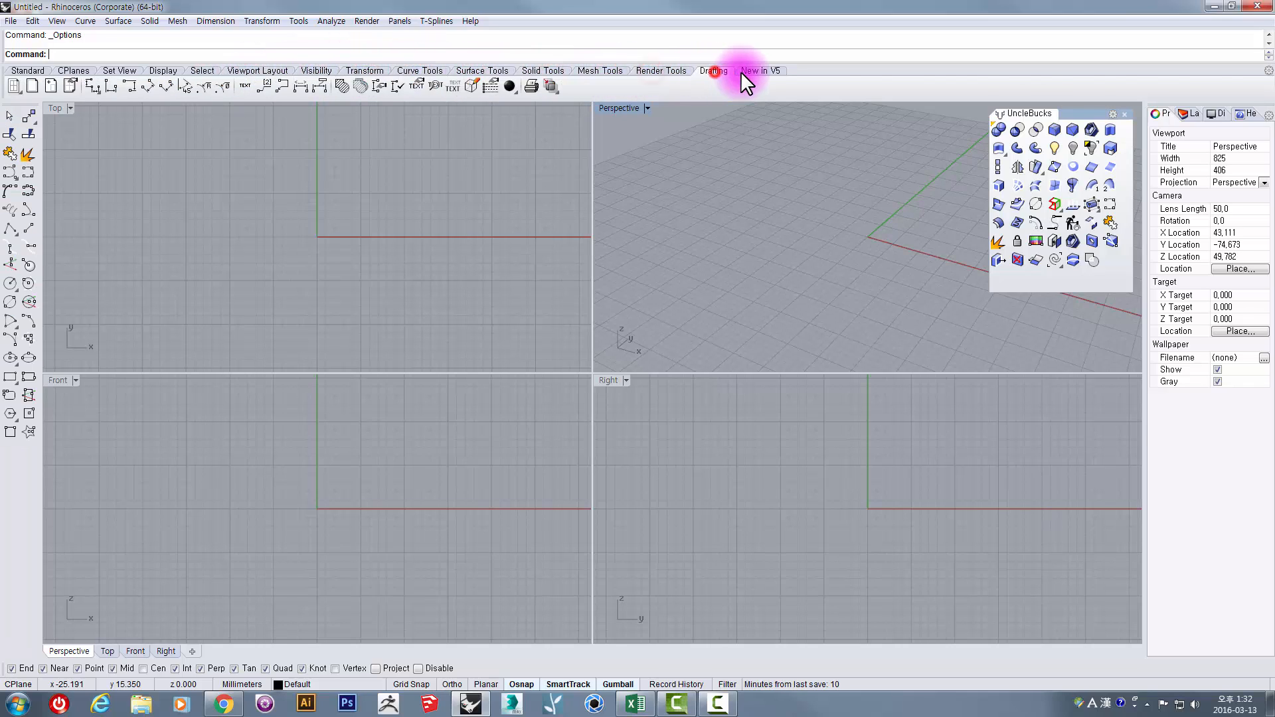
{"action": "left_click", "coordinate": [758, 70]}
{"action": "left_click", "coordinate": [29, 71]}
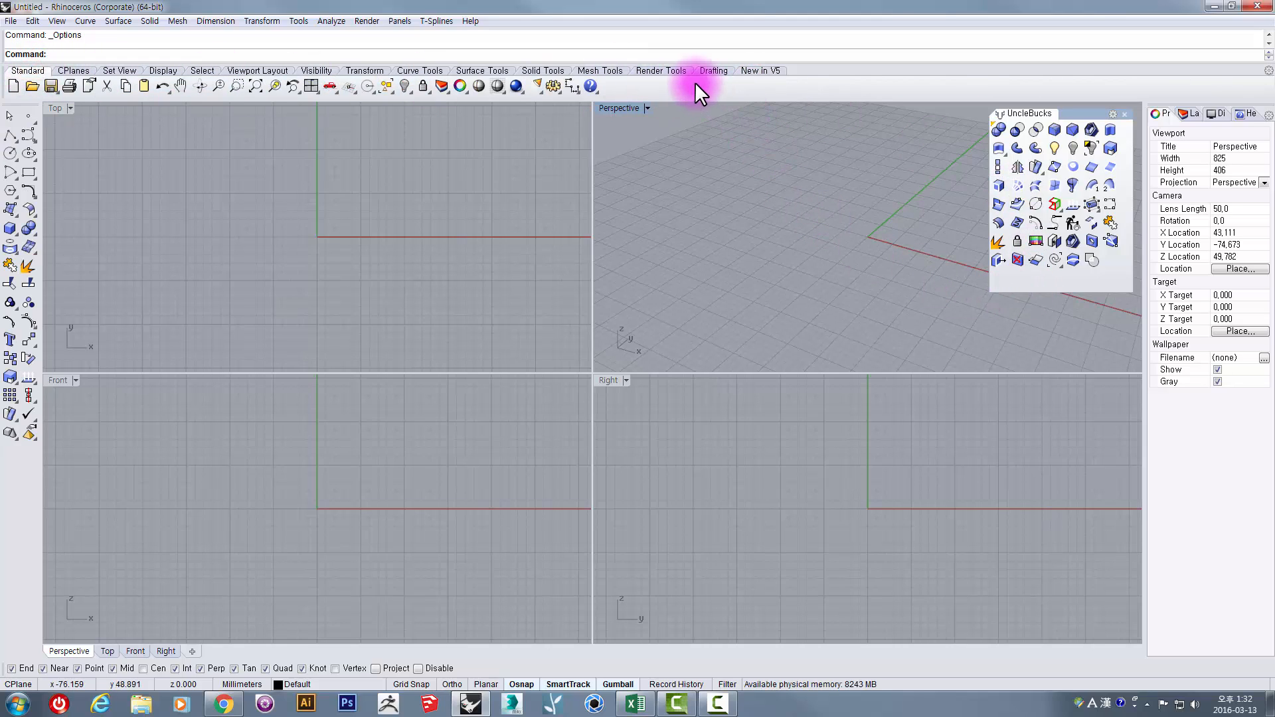
{"action": "left_click", "coordinate": [755, 70]}
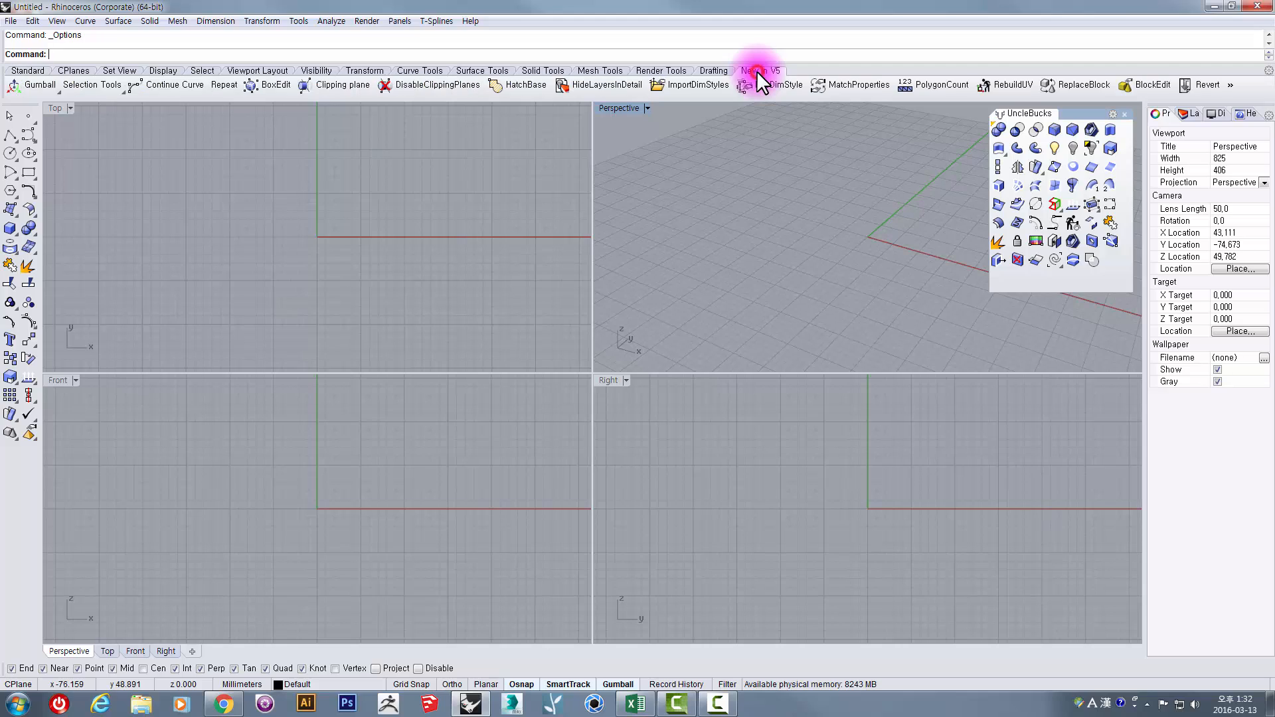
{"action": "left_click", "coordinate": [27, 70]}
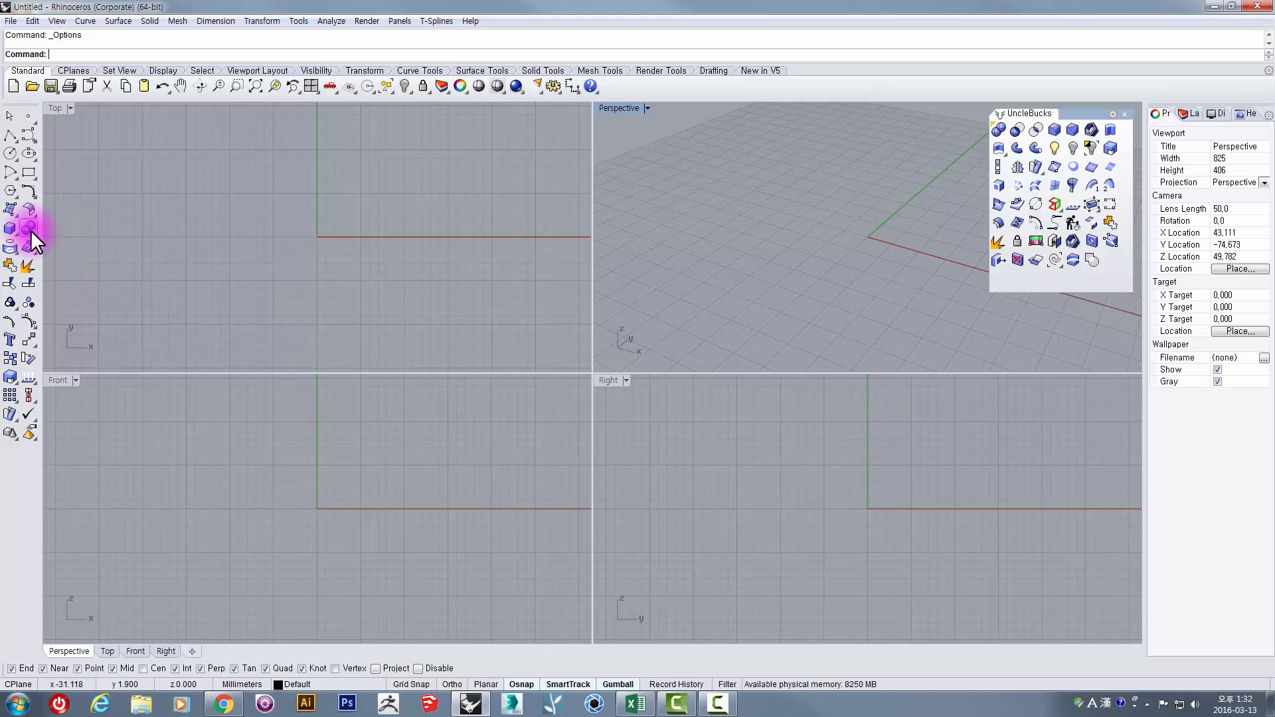
Copy a tool from the main toolbar into the UncleBucks toolbar and remove the copy again
{"action": "left_click_drag", "start_coordinate": [32, 247], "coordinate": [1025, 296], "text": "ctrl"}
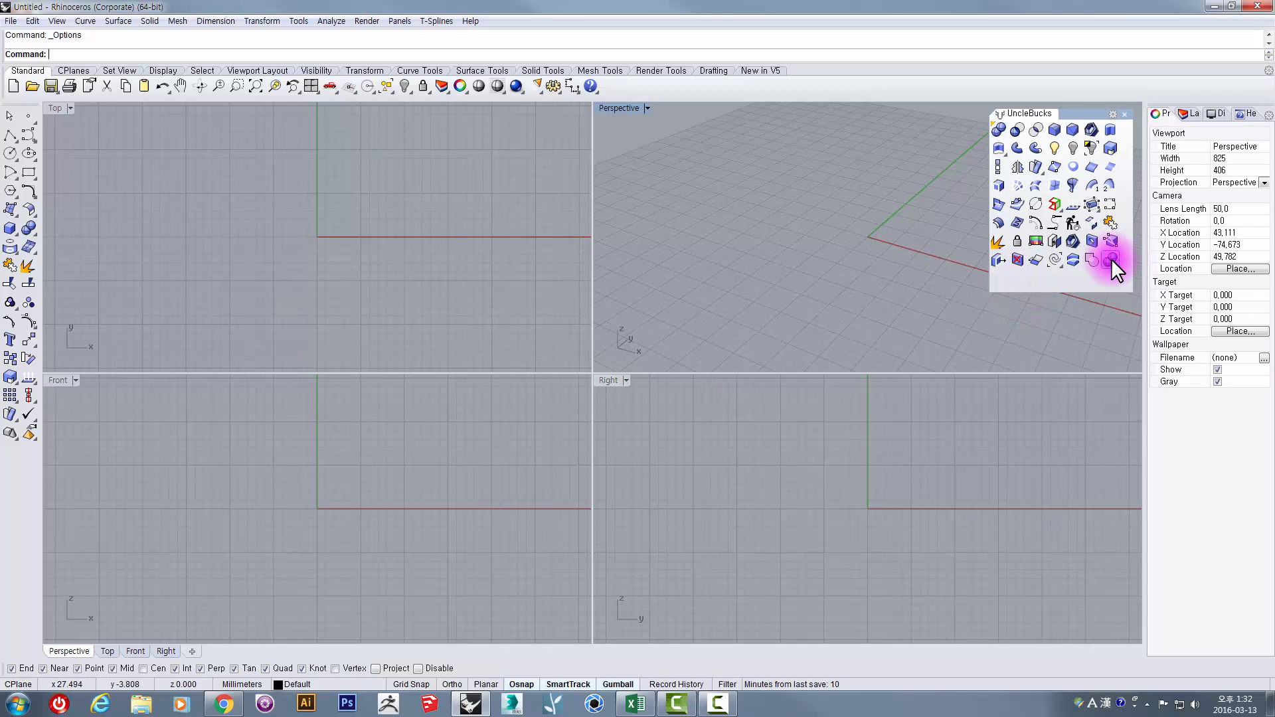
{"action": "left_click_drag", "start_coordinate": [1118, 264], "coordinate": [916, 324], "text": "shift"}
{"action": "left_click", "coordinate": [619, 380]}
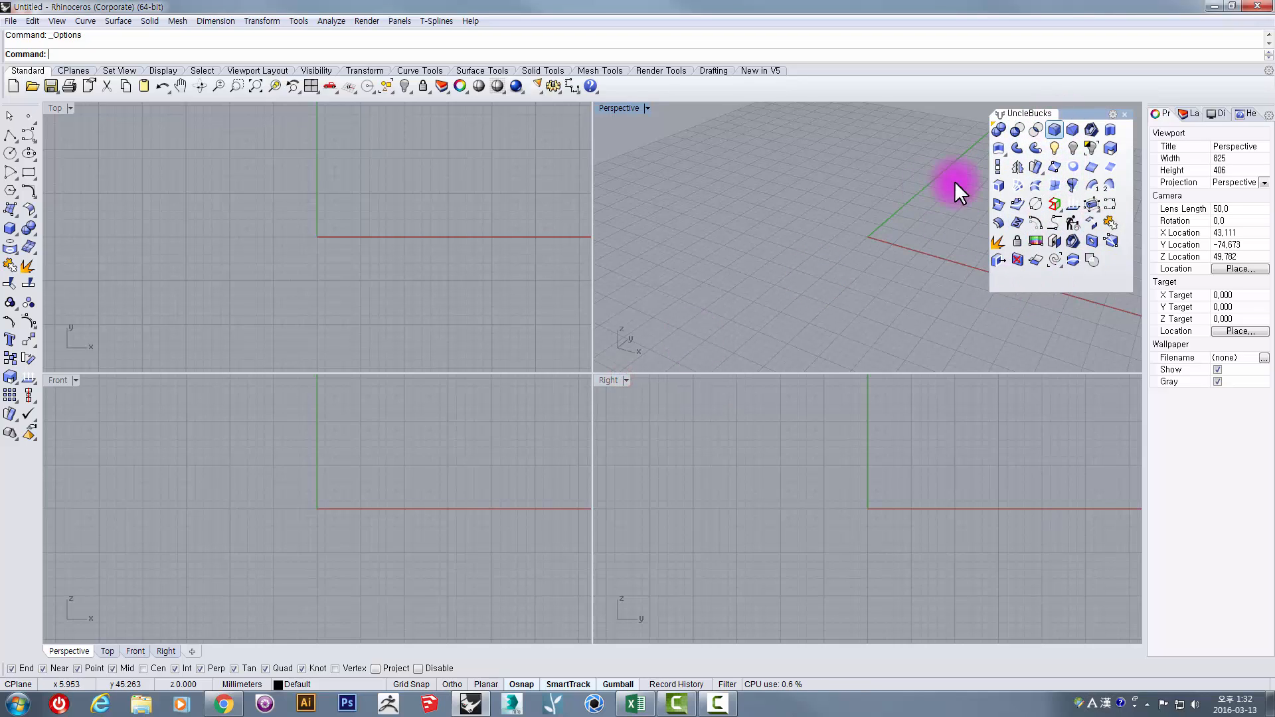
Detach the Popup toolbar as a floating window, enlarge and move it, and close it again
{"action": "middle_click", "coordinate": [712, 203]}
{"action": "left_click_drag", "start_coordinate": [700, 189], "coordinate": [704, 175]}
{"action": "left_click_drag", "start_coordinate": [764, 219], "coordinate": [792, 332]}
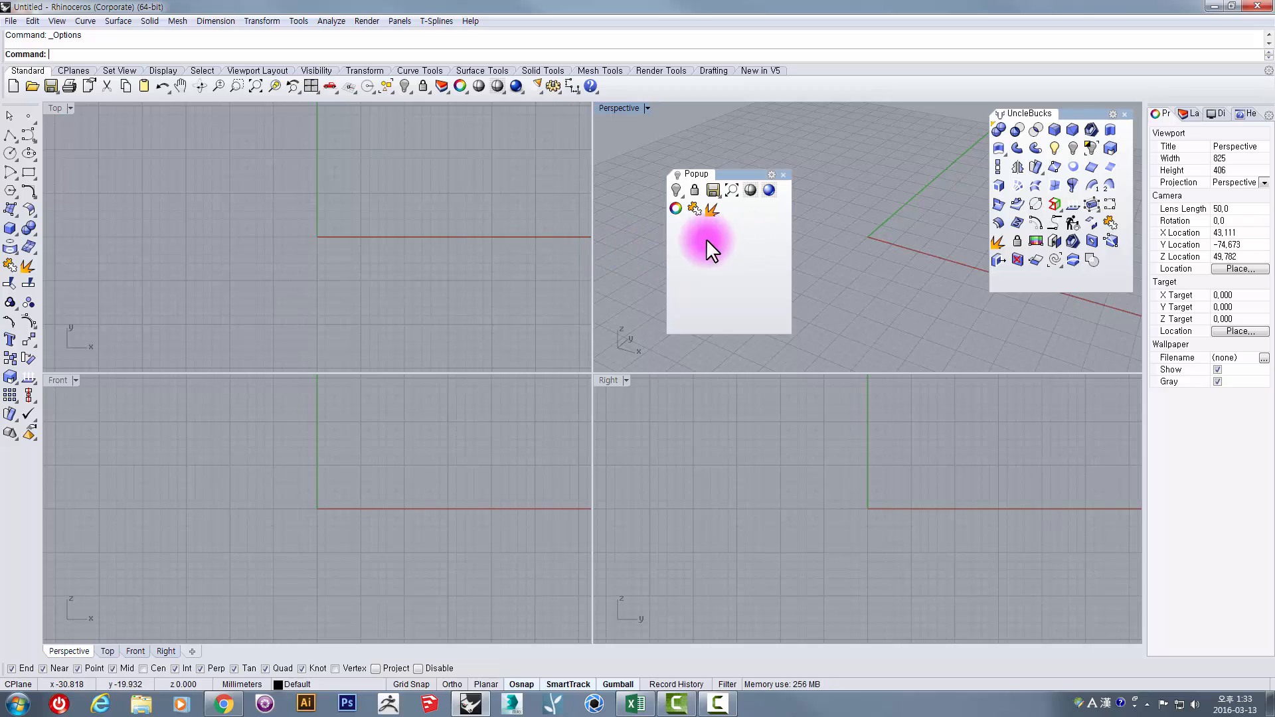
{"action": "right_click", "coordinate": [771, 174]}
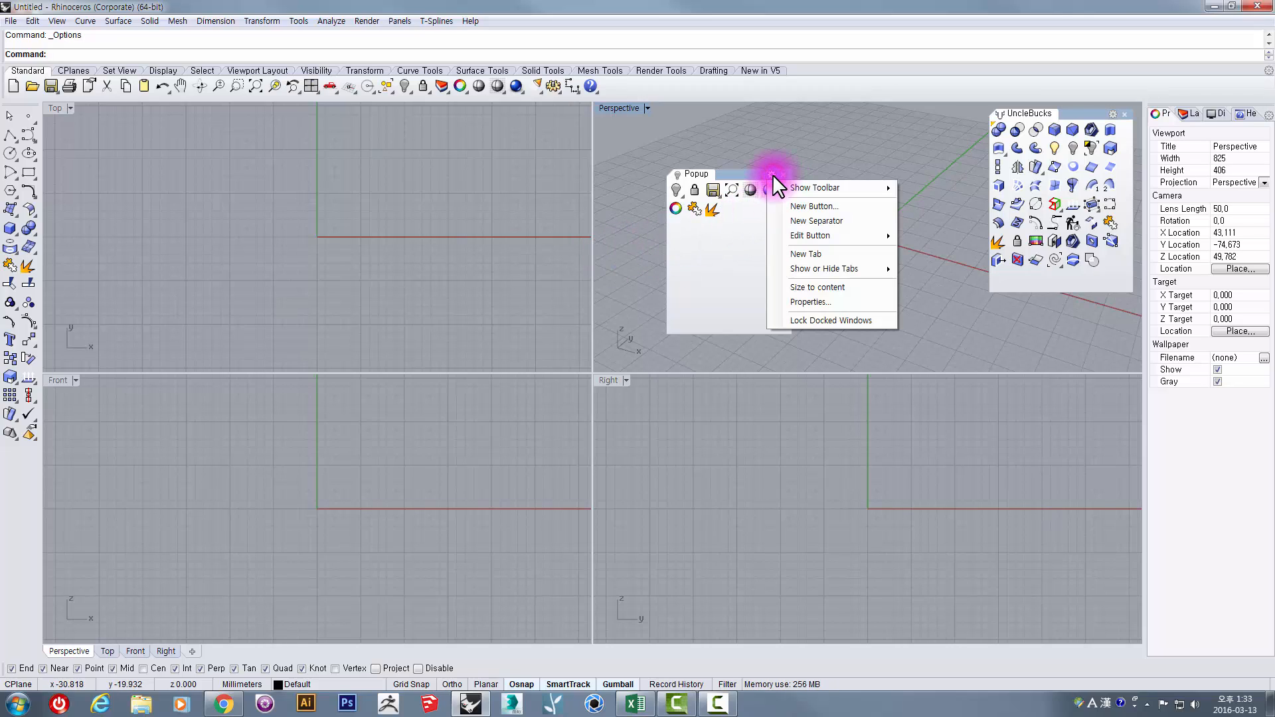
{"action": "left_click", "coordinate": [730, 288]}
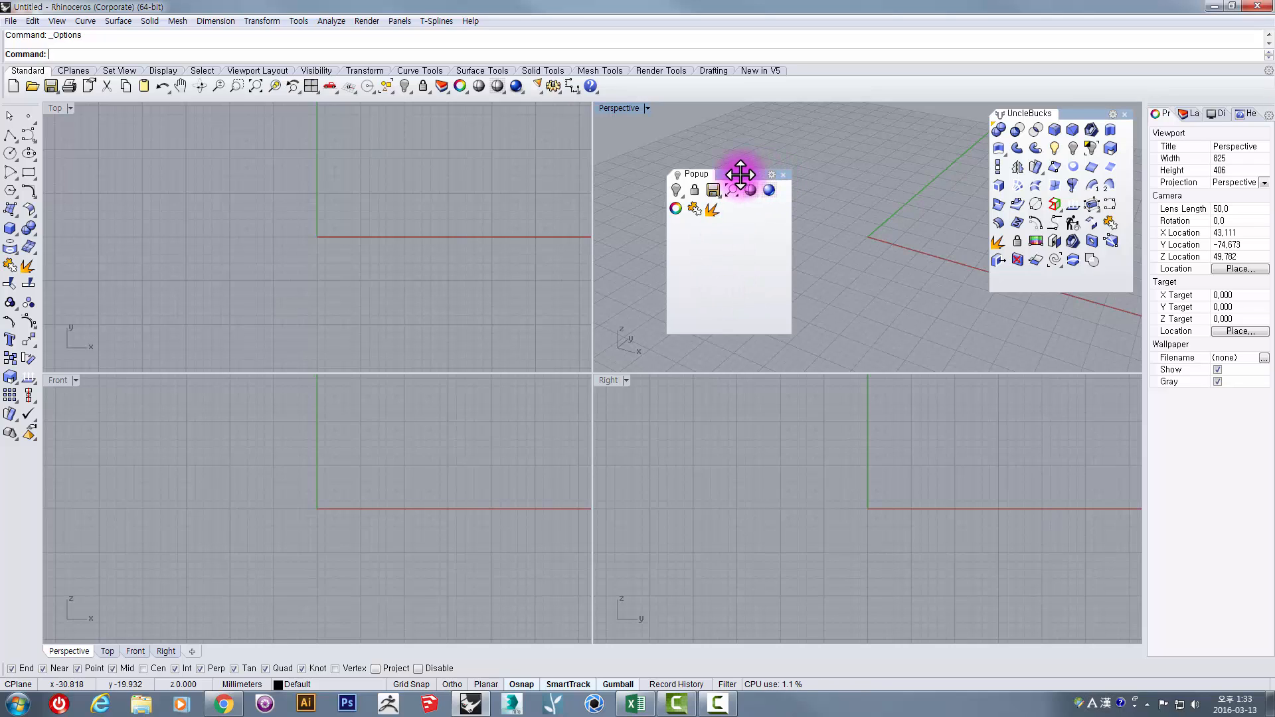
{"action": "left_click_drag", "start_coordinate": [740, 174], "coordinate": [872, 140]}
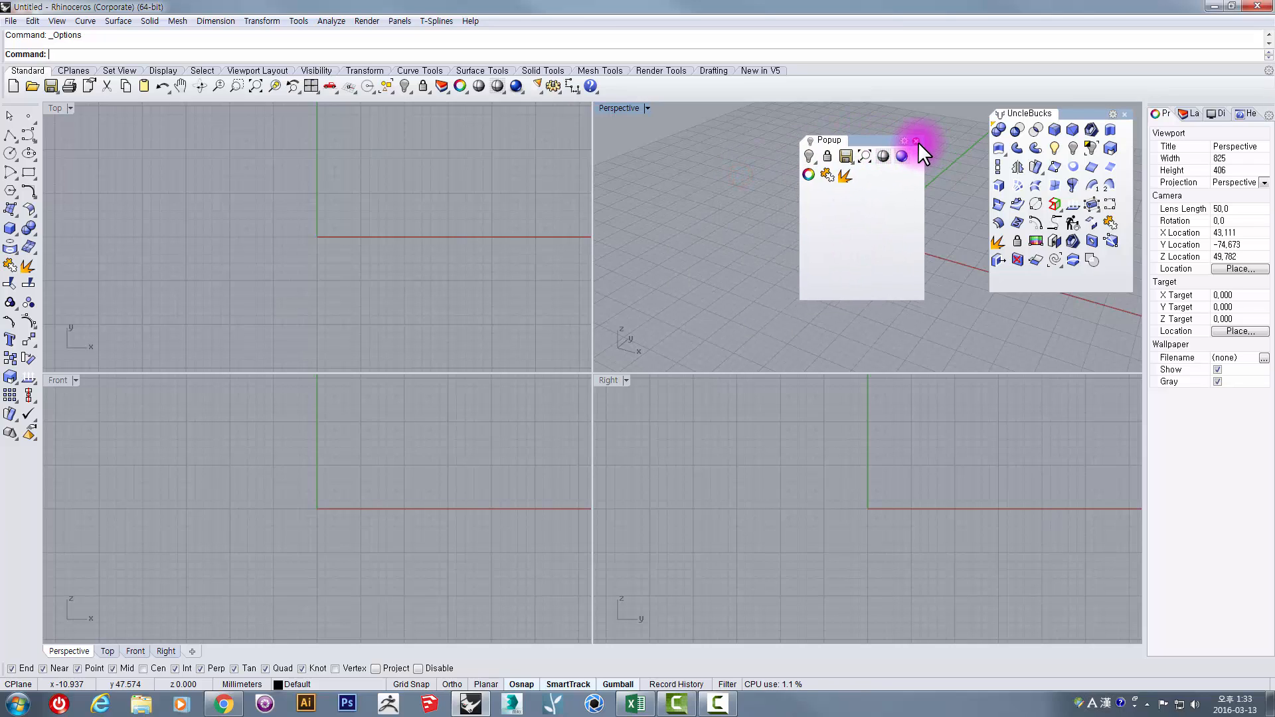
{"action": "left_click", "coordinate": [918, 141]}
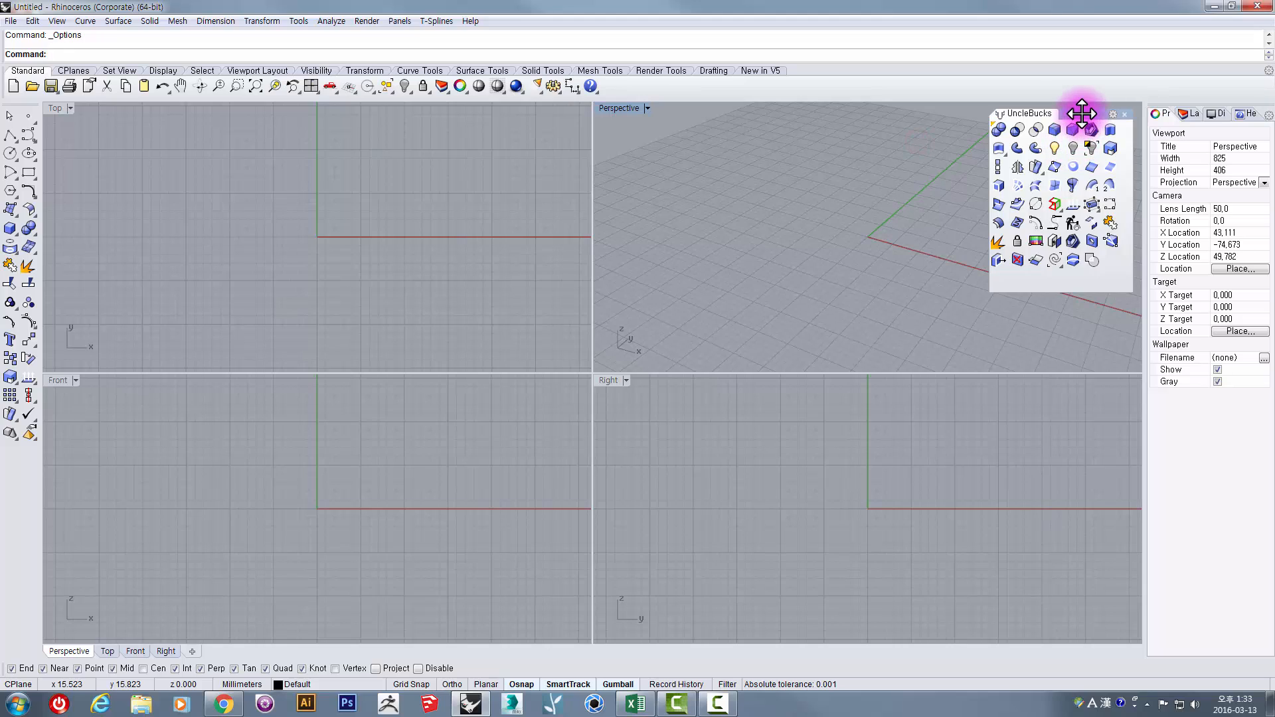
{"action": "mouse_move", "coordinate": [1081, 113]}
{"action": "left_mouse_down"}
{"action": "mouse_move", "coordinate": [1051, 124]}
{"action": "mouse_move", "coordinate": [1078, 112]}
{"action": "mouse_move", "coordinate": [1080, 130]}
{"action": "left_mouse_up"}
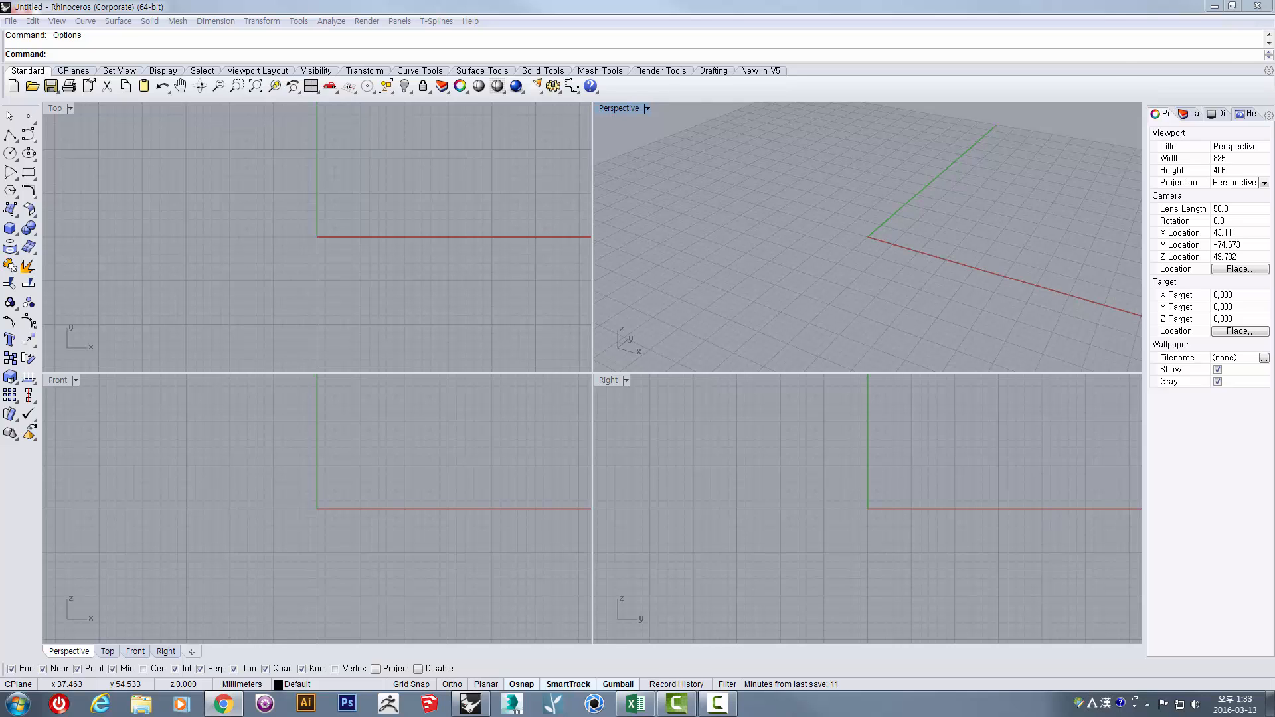
Switch to Chrome and open the UncleBucks cafe from the cafe list on the Naver home page
{"action": "left_click_drag", "start_coordinate": [1274, 43], "coordinate": [585, 38]}
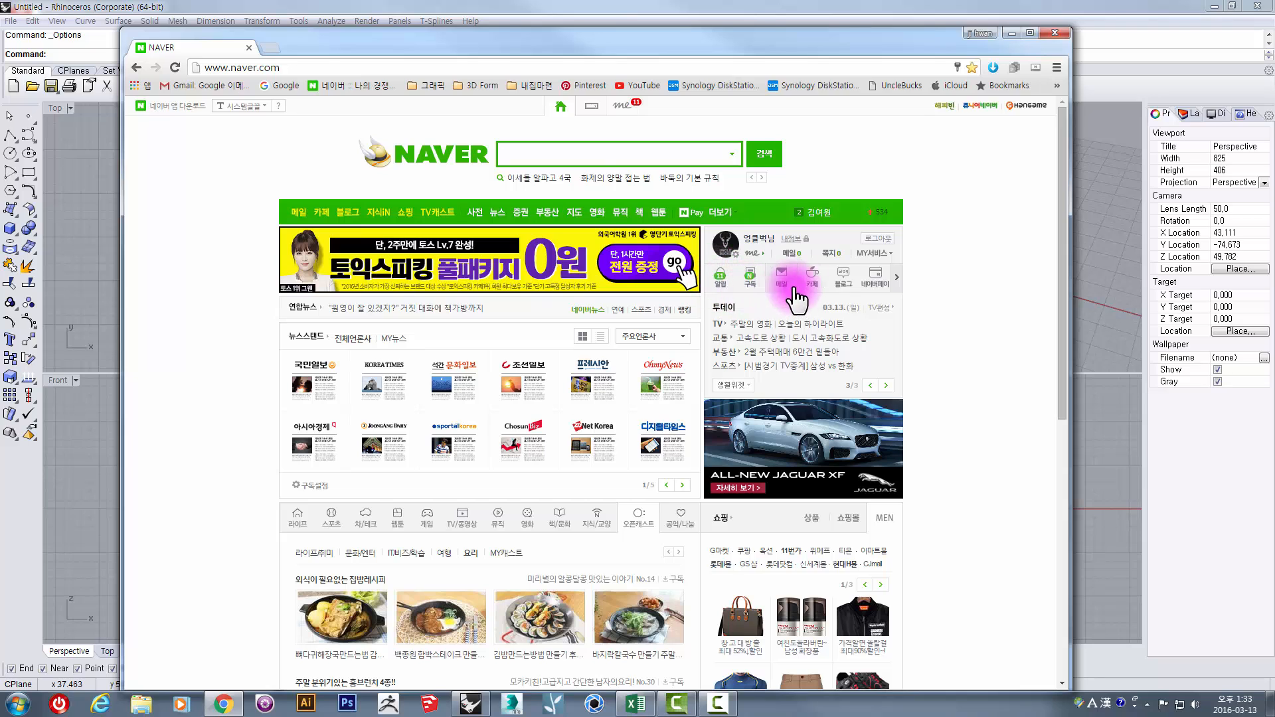
{"action": "left_click", "coordinate": [812, 277]}
{"action": "left_click", "coordinate": [765, 325]}
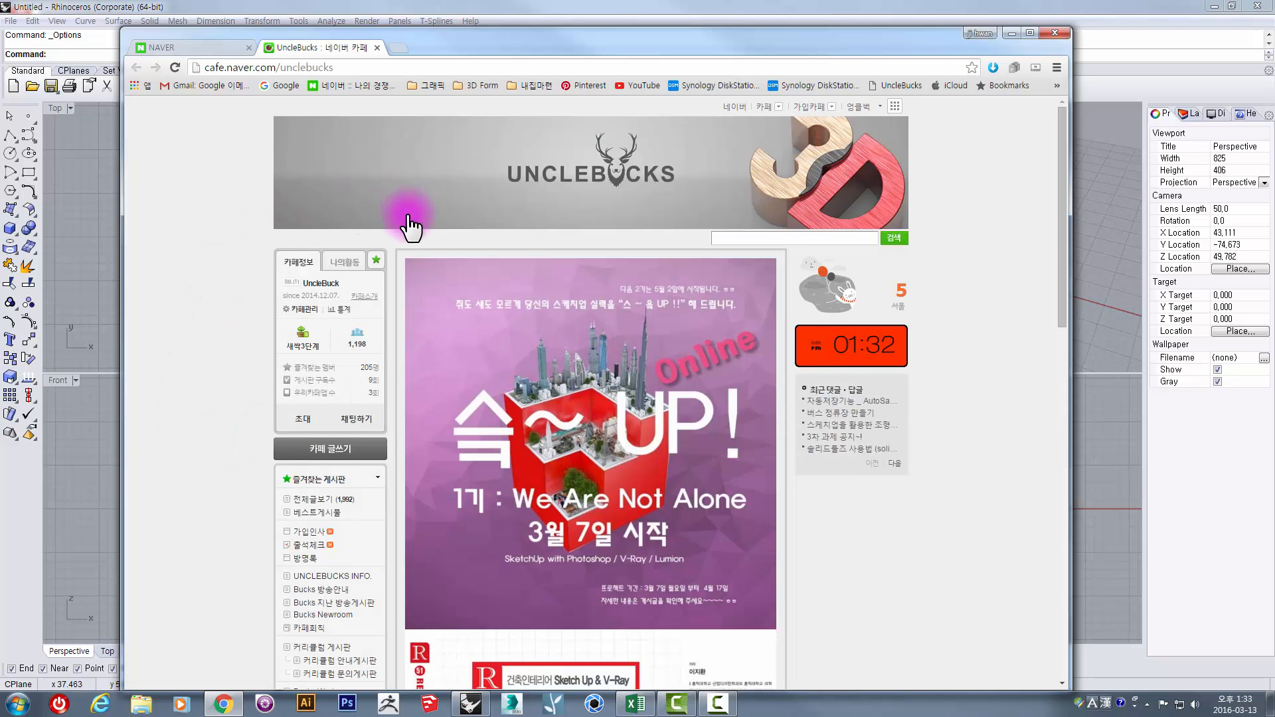
Open the post "라이노 엉클벅스 툴바 만들기" in the cafe's 엉클자료실 board
{"action": "scroll", "coordinate": [409, 229], "scroll_direction": "down", "scroll_amount": 8}
{"action": "scroll", "coordinate": [336, 435], "scroll_direction": "down", "scroll_amount": 3}
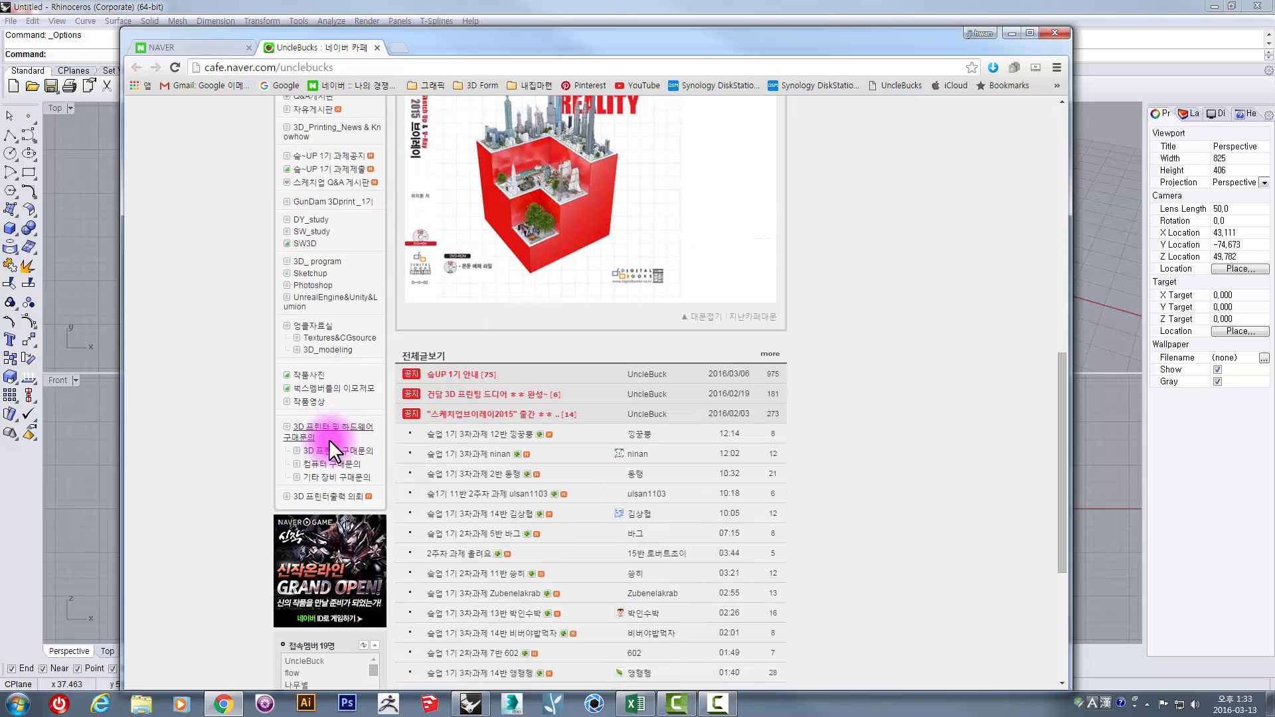
{"action": "left_click", "coordinate": [323, 329]}
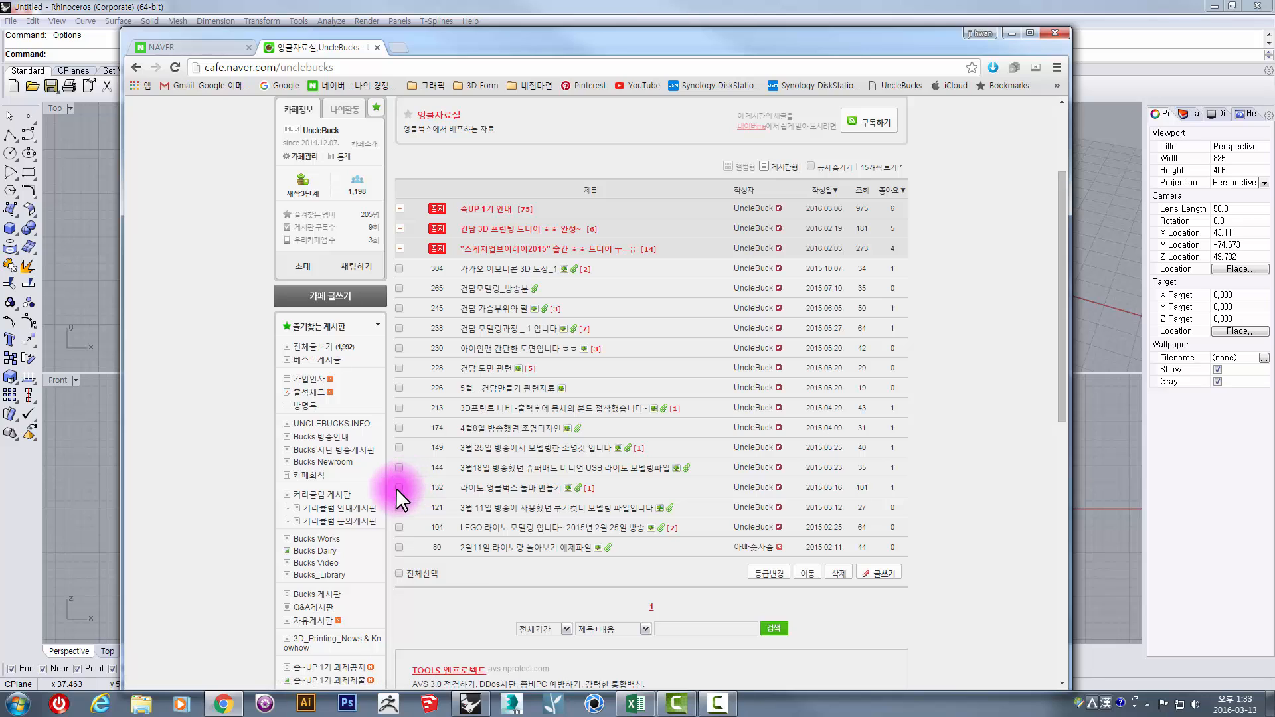
{"action": "left_click", "coordinate": [525, 489]}
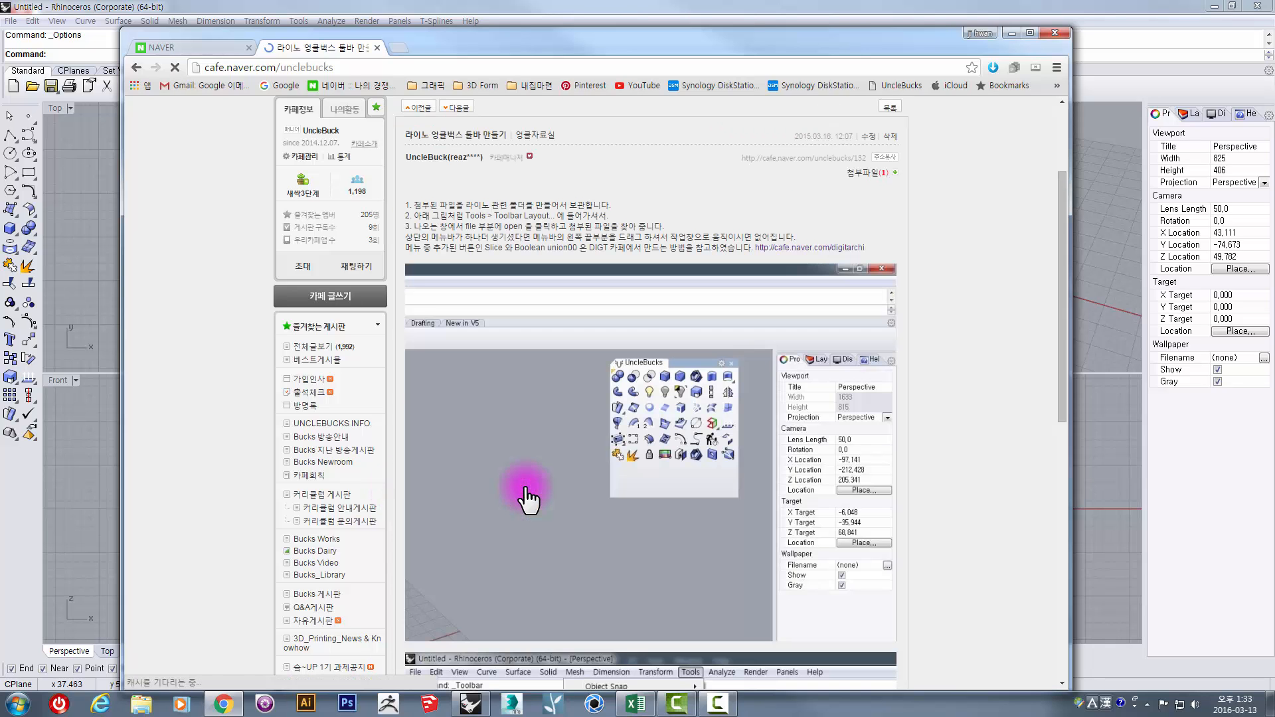
Download the post's attachment UncleBucks0723.rui to the PC and show the downloaded file in its folder
{"action": "scroll", "coordinate": [520, 462], "scroll_direction": "down", "scroll_amount": 4}
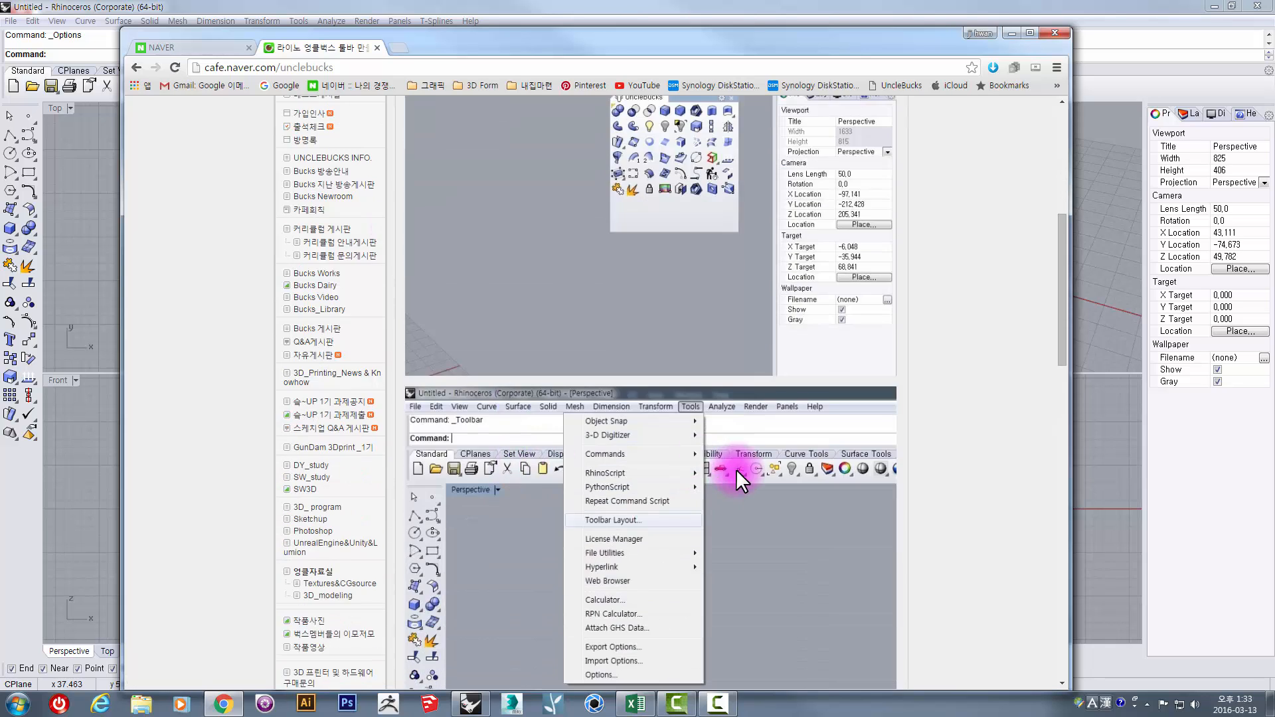
{"action": "scroll", "coordinate": [736, 472], "scroll_direction": "down", "scroll_amount": 8}
{"action": "scroll", "coordinate": [598, 484], "scroll_direction": "down", "scroll_amount": 5}
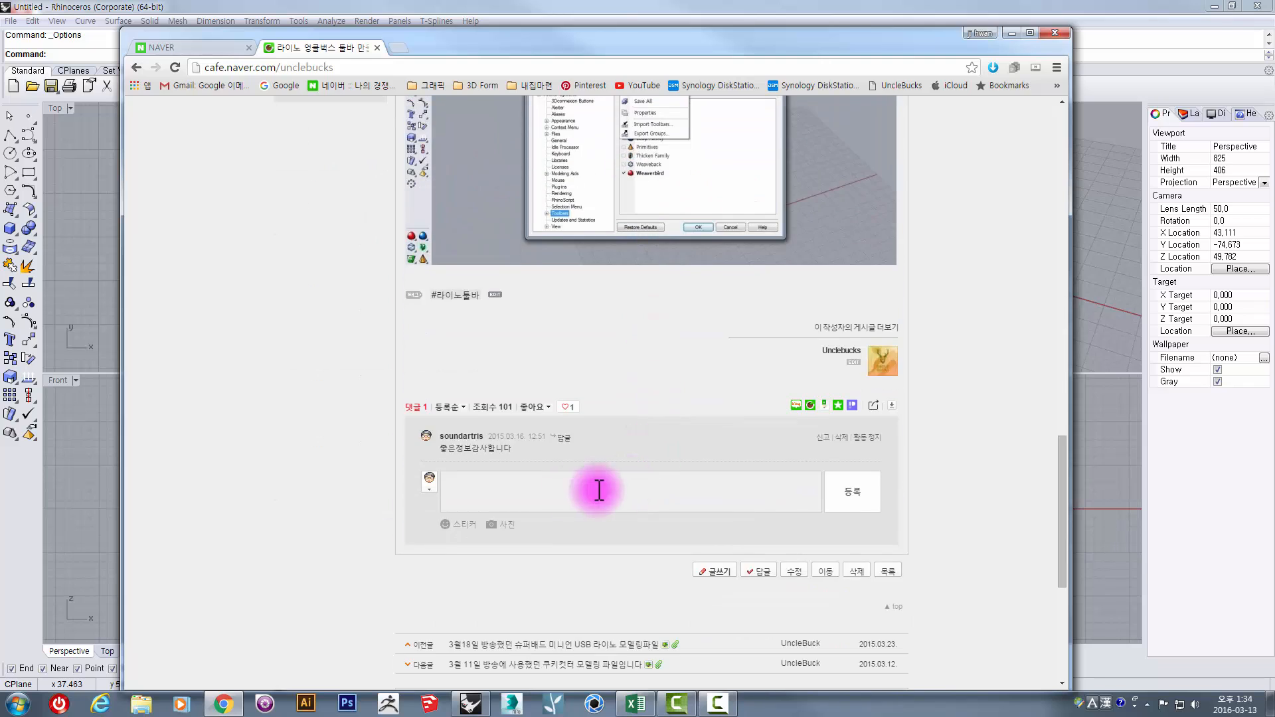
{"action": "scroll", "coordinate": [561, 483], "scroll_direction": "up", "scroll_amount": 16}
{"action": "scroll", "coordinate": [571, 481], "scroll_direction": "up", "scroll_amount": 2}
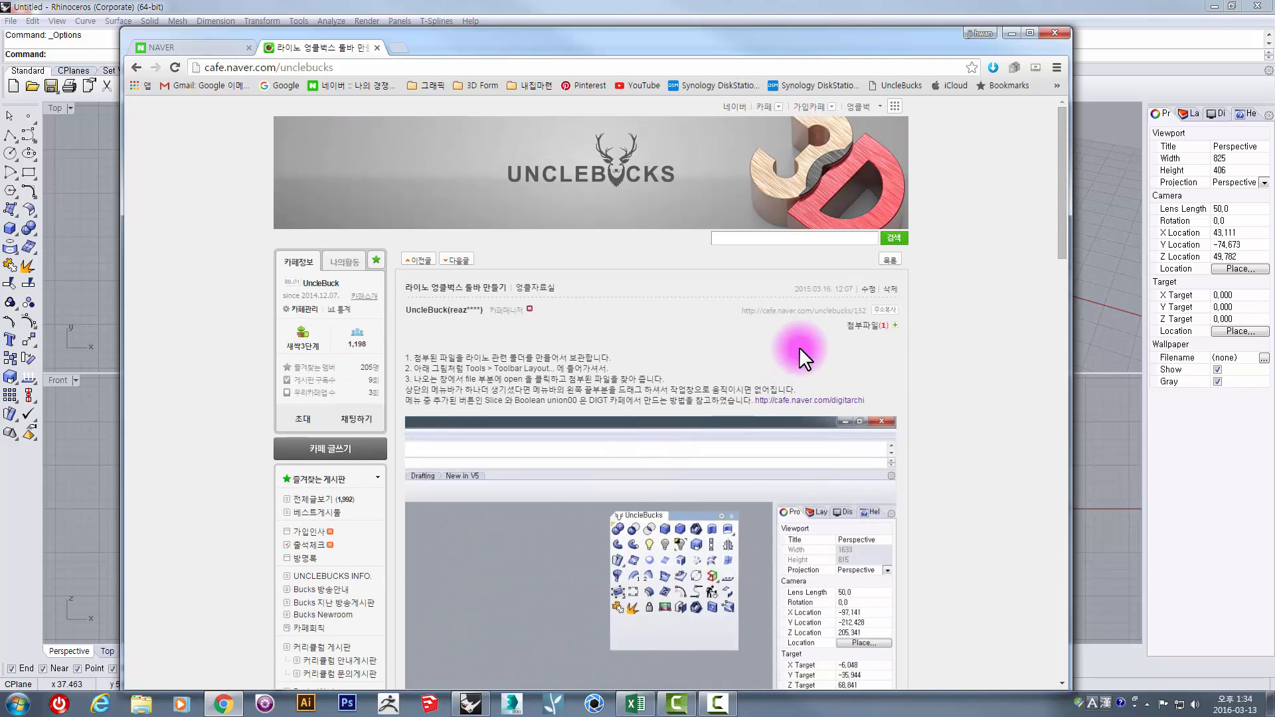
{"action": "left_click", "coordinate": [888, 330]}
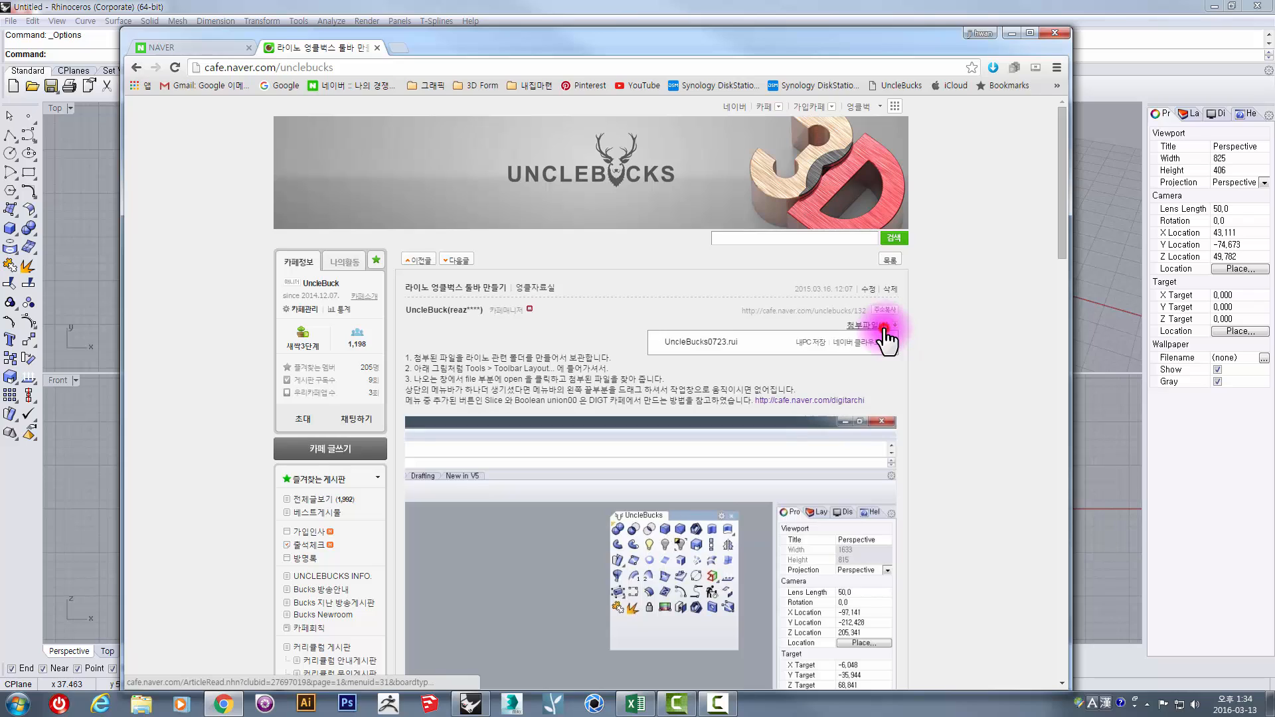
{"action": "left_click", "coordinate": [810, 342]}
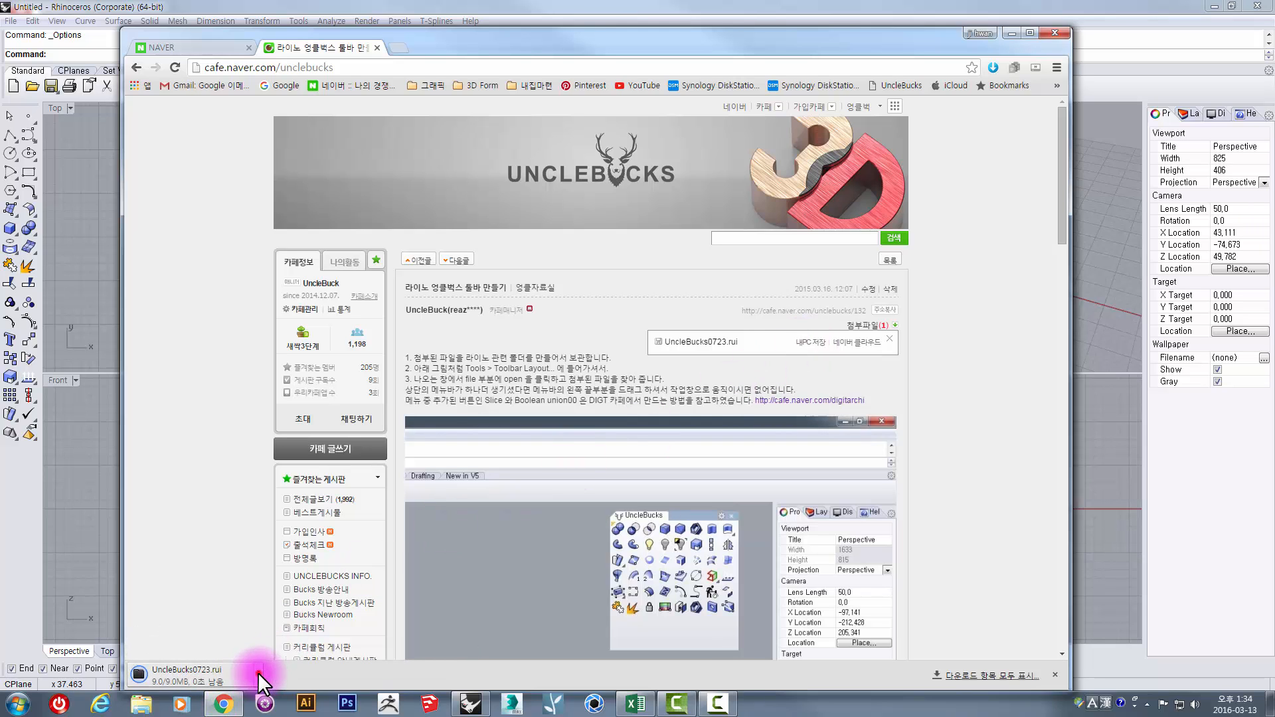
{"action": "left_click", "coordinate": [257, 672]}
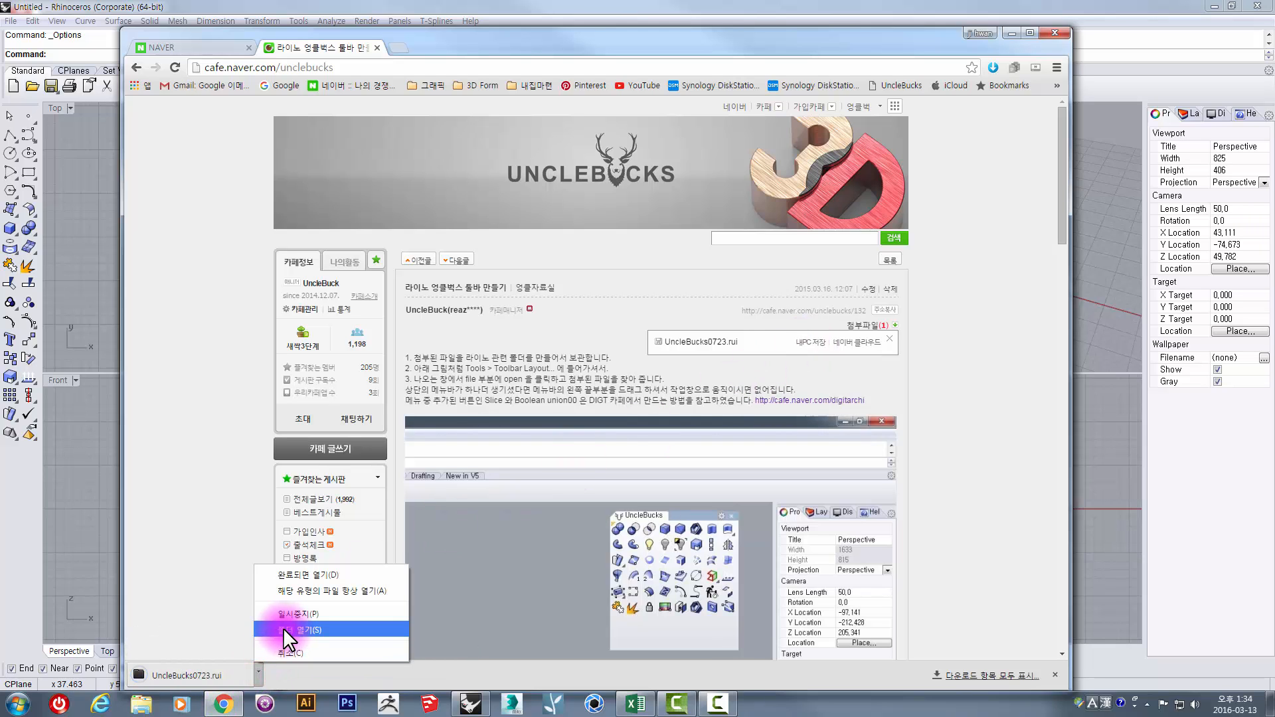
{"action": "left_click", "coordinate": [284, 629]}
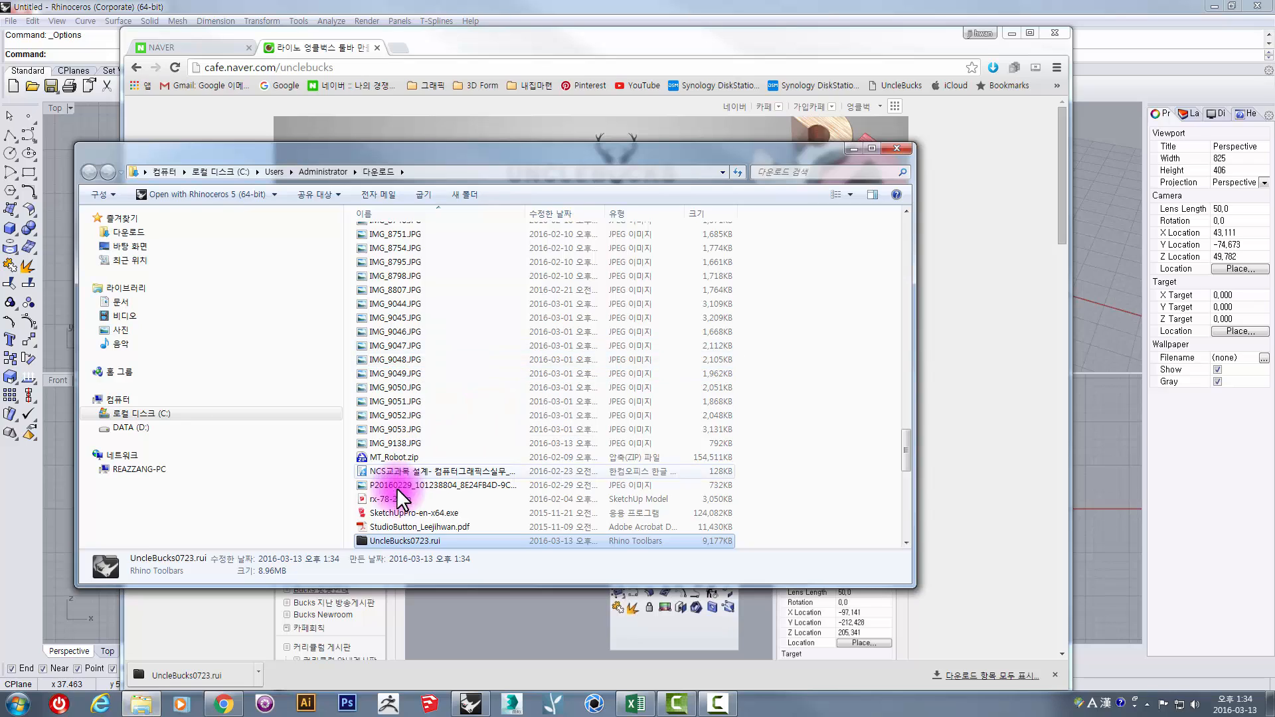
Move UncleBucks0723.rui from the downloads folder to the Documents (문서) library and select it there
{"action": "right_click", "coordinate": [377, 541]}
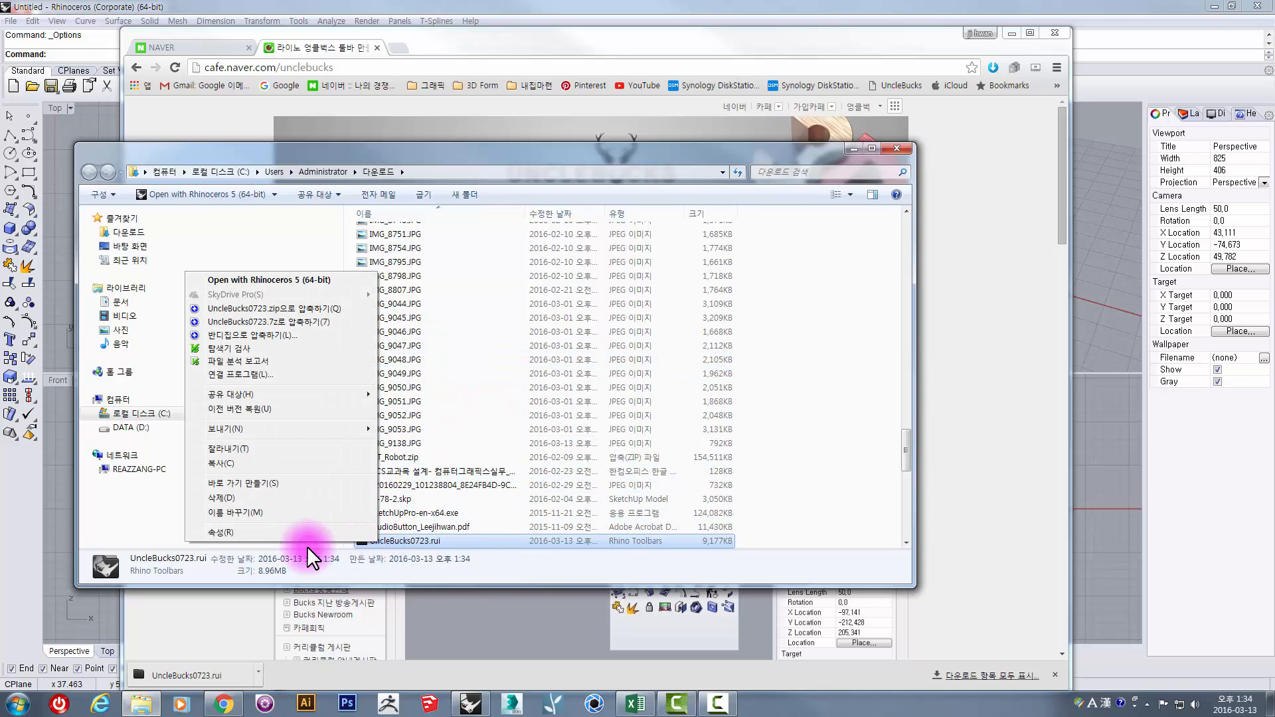
{"action": "left_click", "coordinate": [237, 450]}
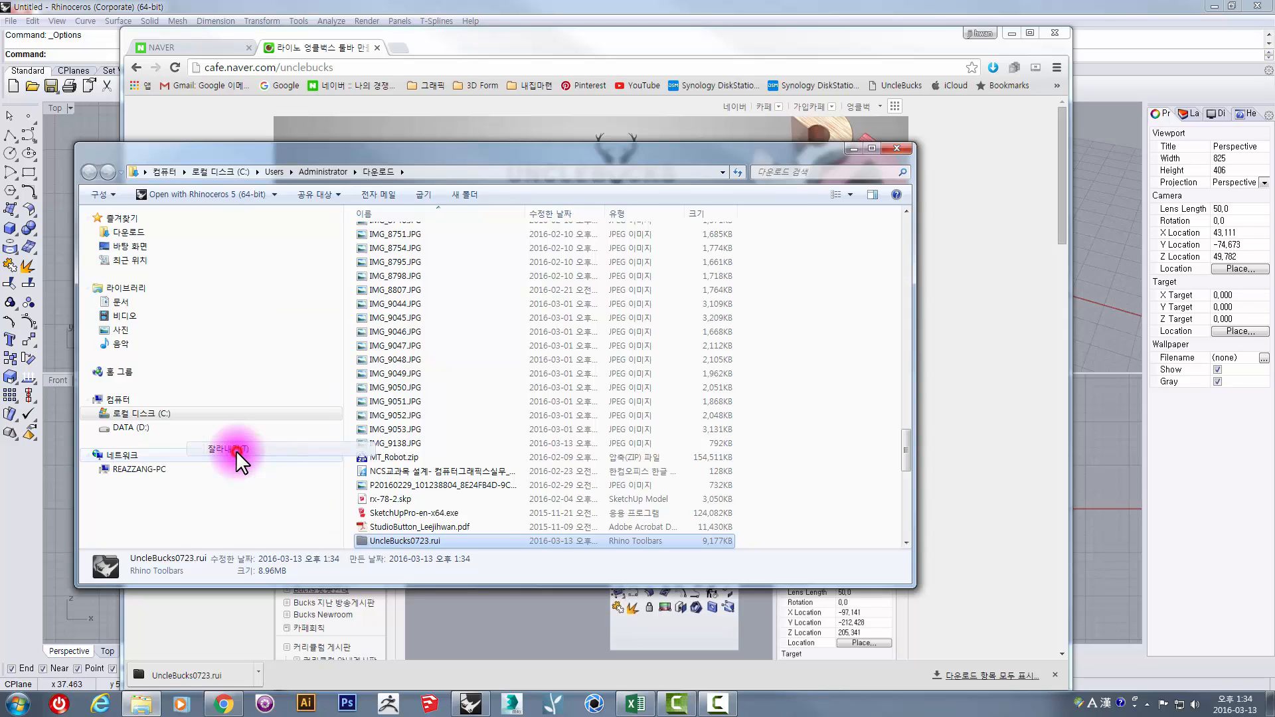
{"action": "left_click", "coordinate": [120, 303]}
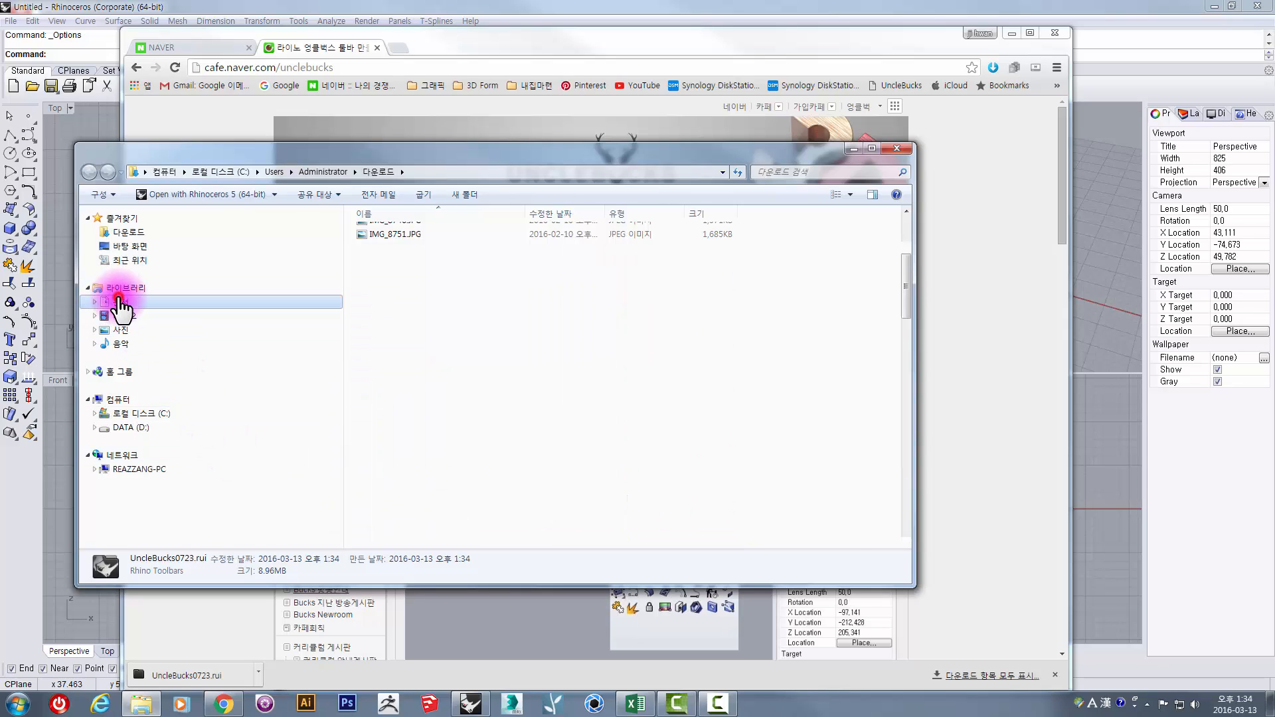
{"action": "left_click", "coordinate": [840, 355]}
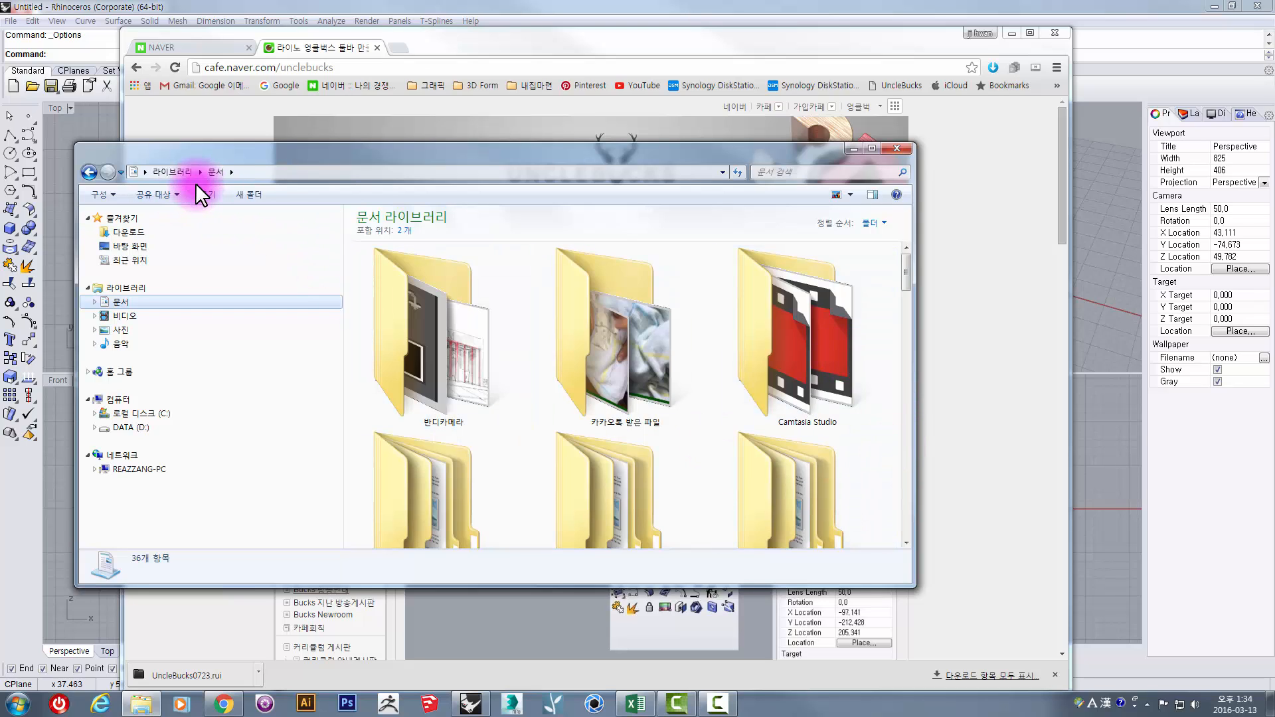
{"action": "left_click", "coordinate": [444, 372]}
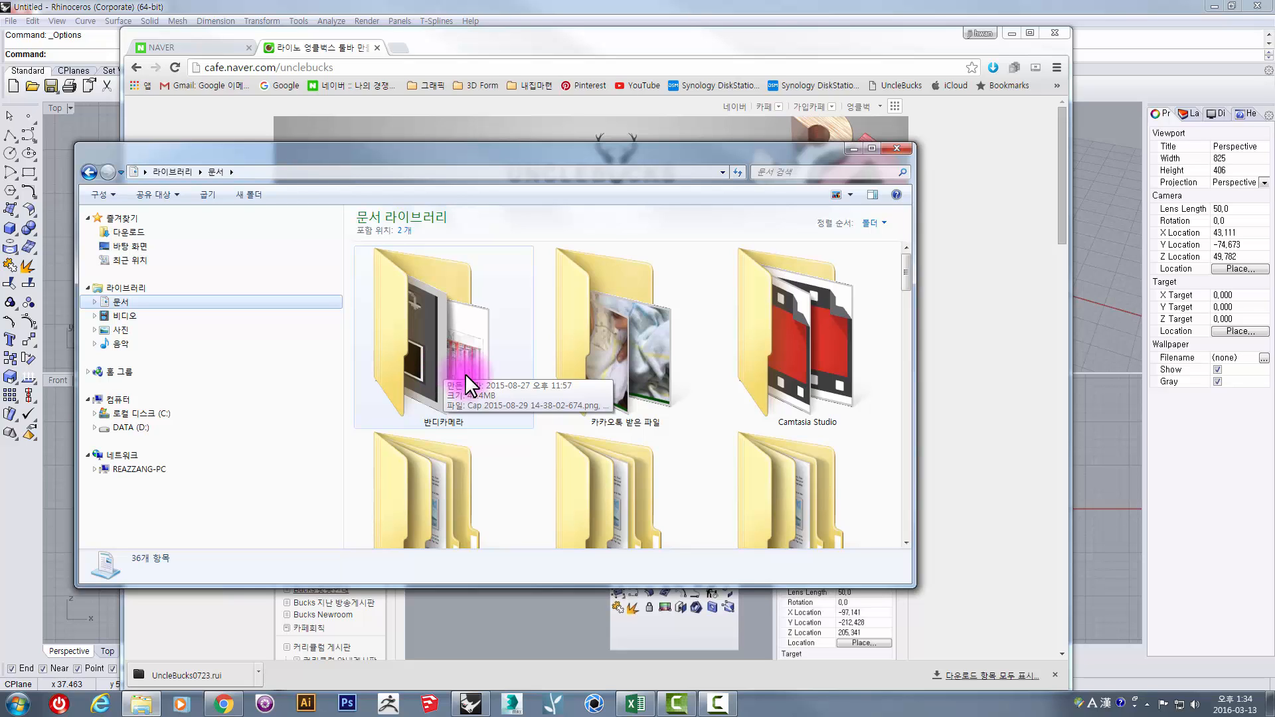
{"action": "scroll", "coordinate": [500, 368], "scroll_direction": "down", "scroll_amount": 3}
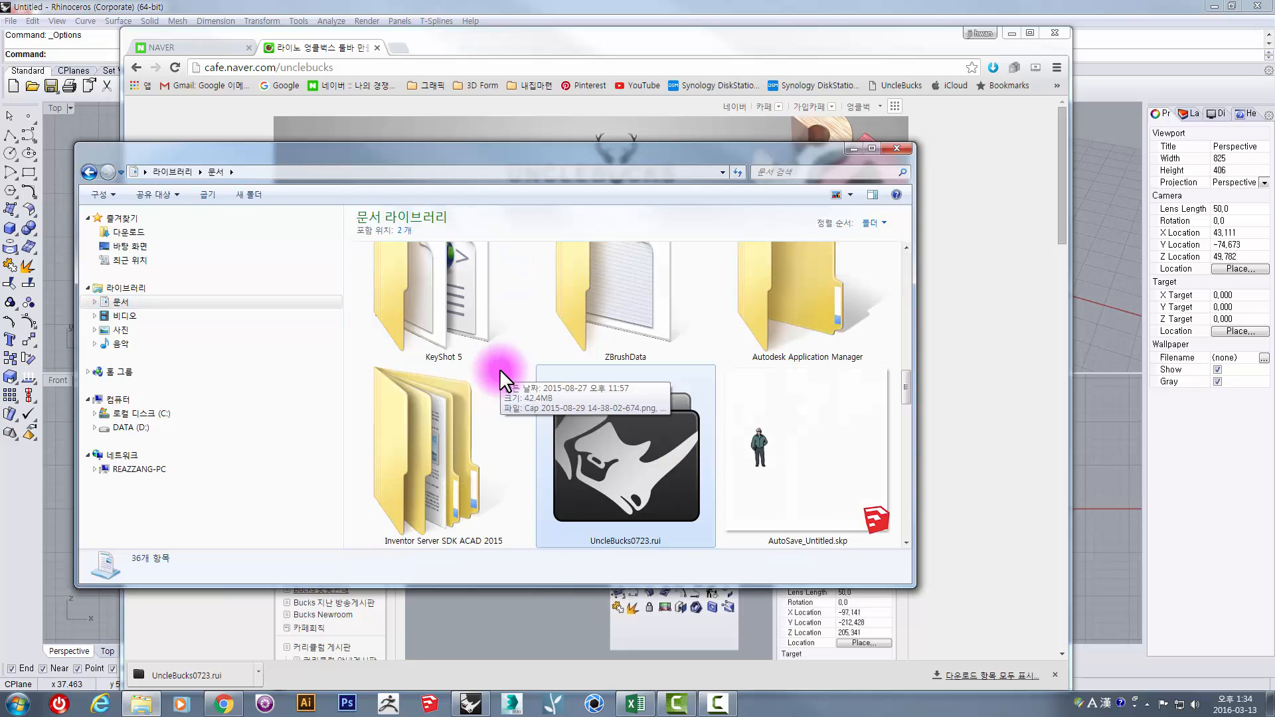
{"action": "left_click", "coordinate": [585, 384]}
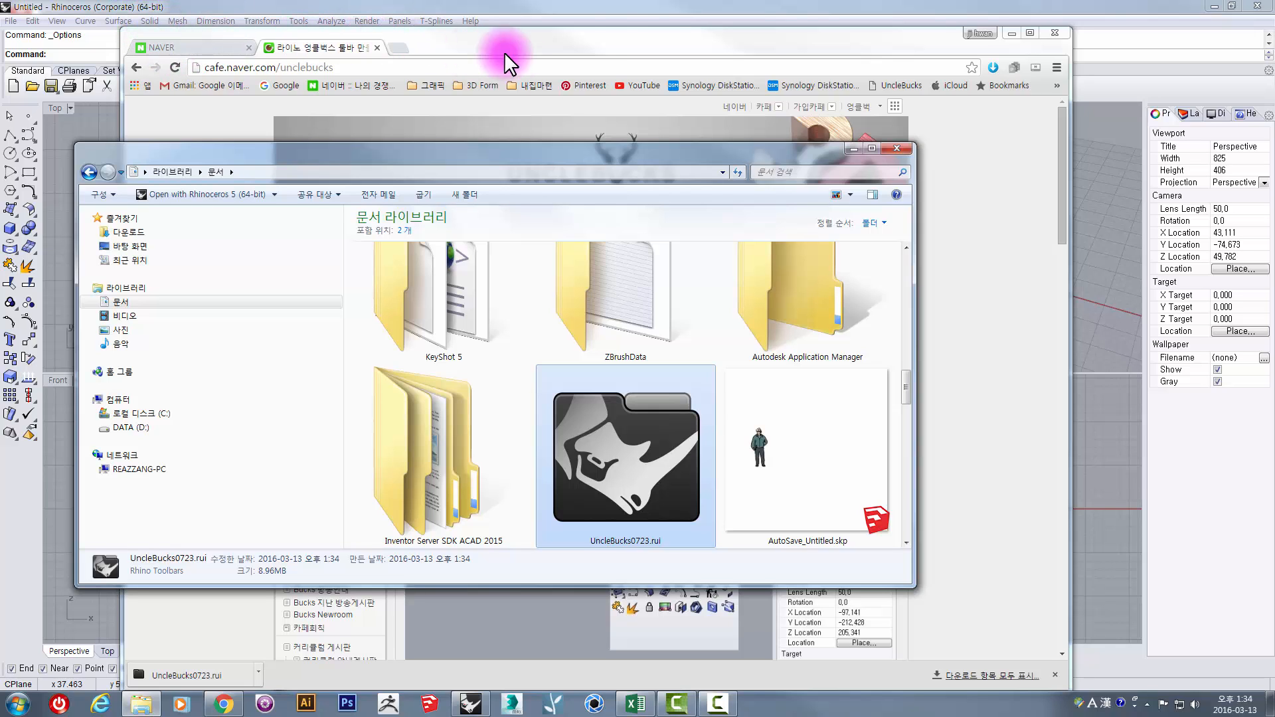
Return to the cafe post in Chrome and read its instructions down to the Toolbar Layout illustration
{"action": "left_click", "coordinate": [632, 43]}
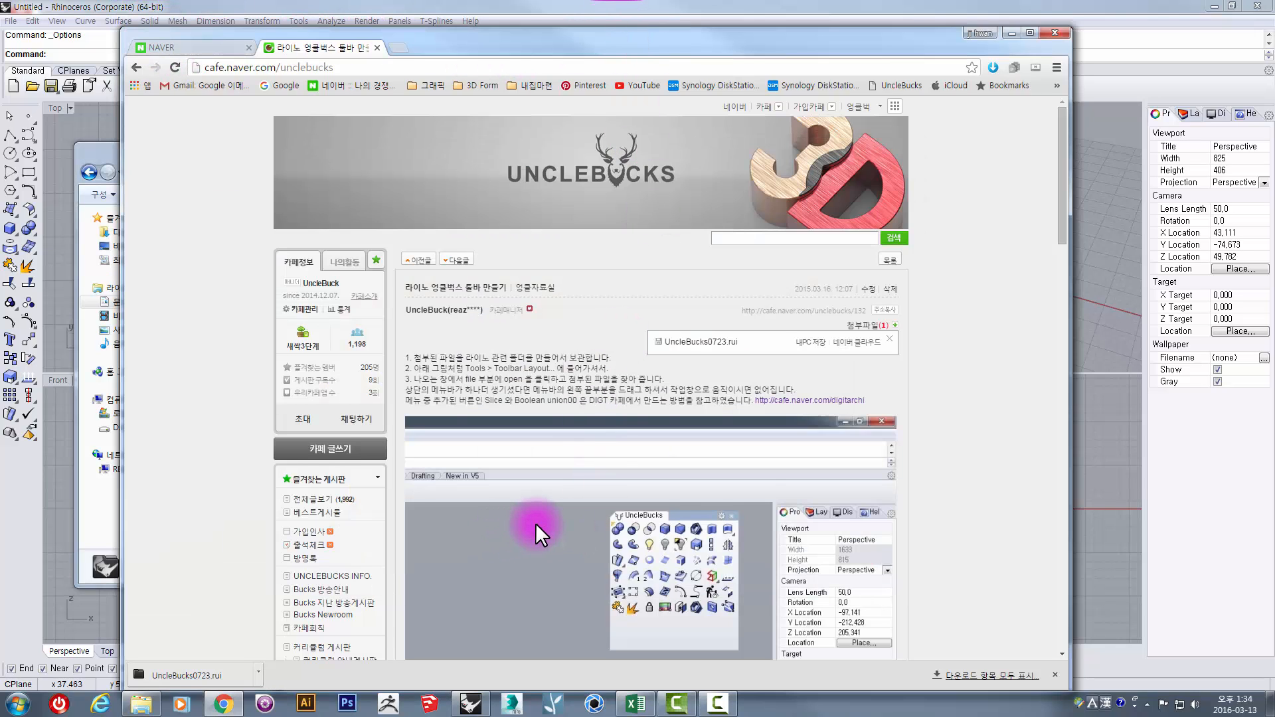
{"action": "scroll", "coordinate": [540, 523], "scroll_direction": "down", "scroll_amount": 3}
{"action": "scroll", "coordinate": [539, 523], "scroll_direction": "down", "scroll_amount": 6}
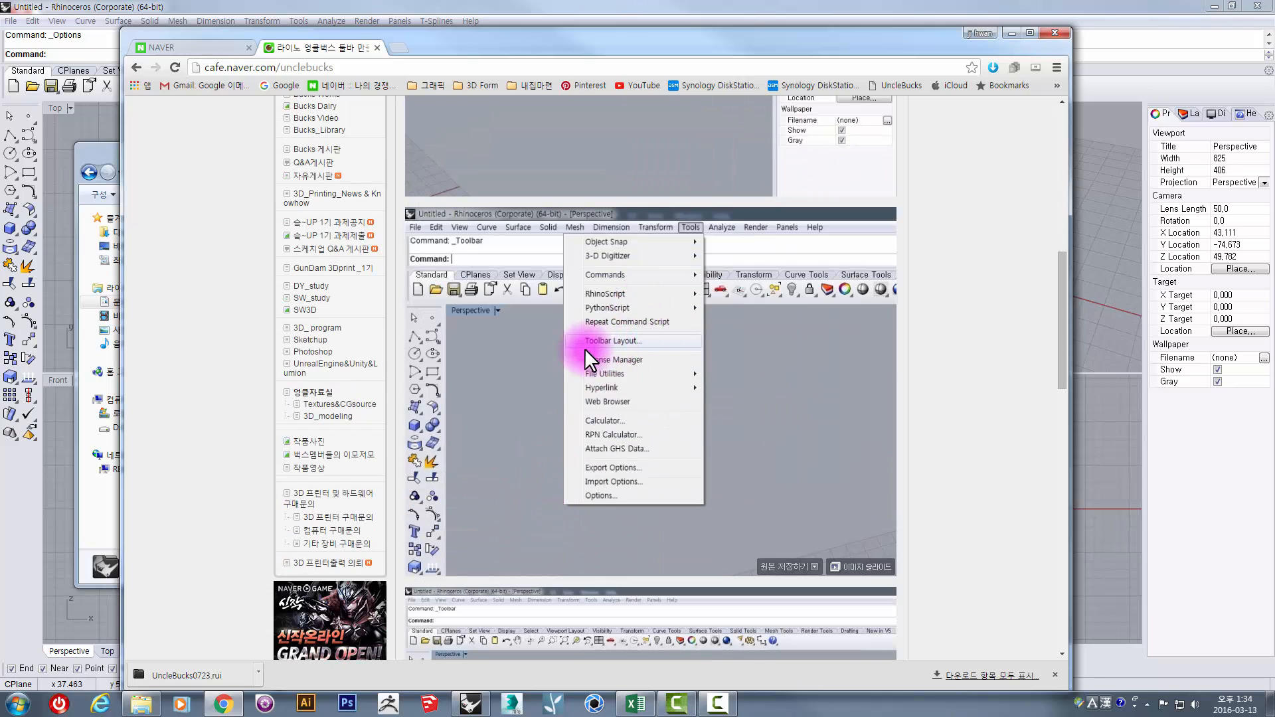
Switch to Rhino, open the Toolbar Layout options and look through the UncleBucks, TSplines_tb and default toolbar files
{"action": "left_click", "coordinate": [83, 121]}
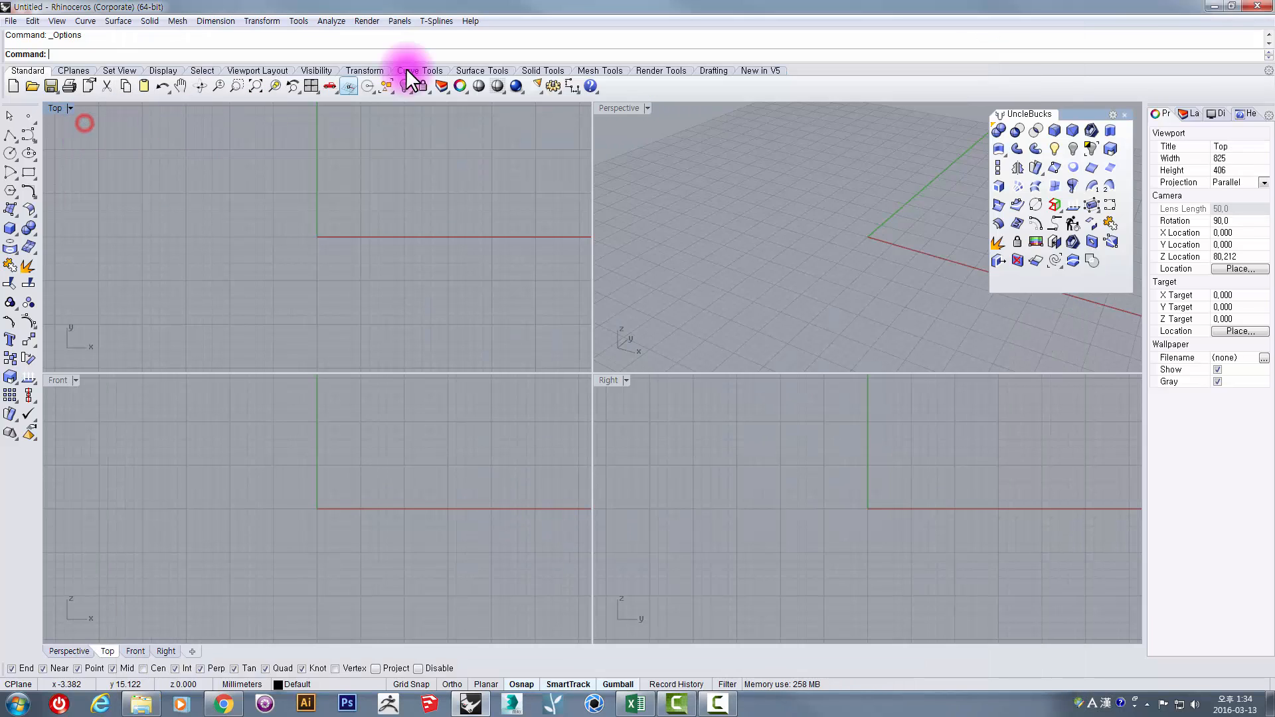
{"action": "left_click", "coordinate": [297, 21]}
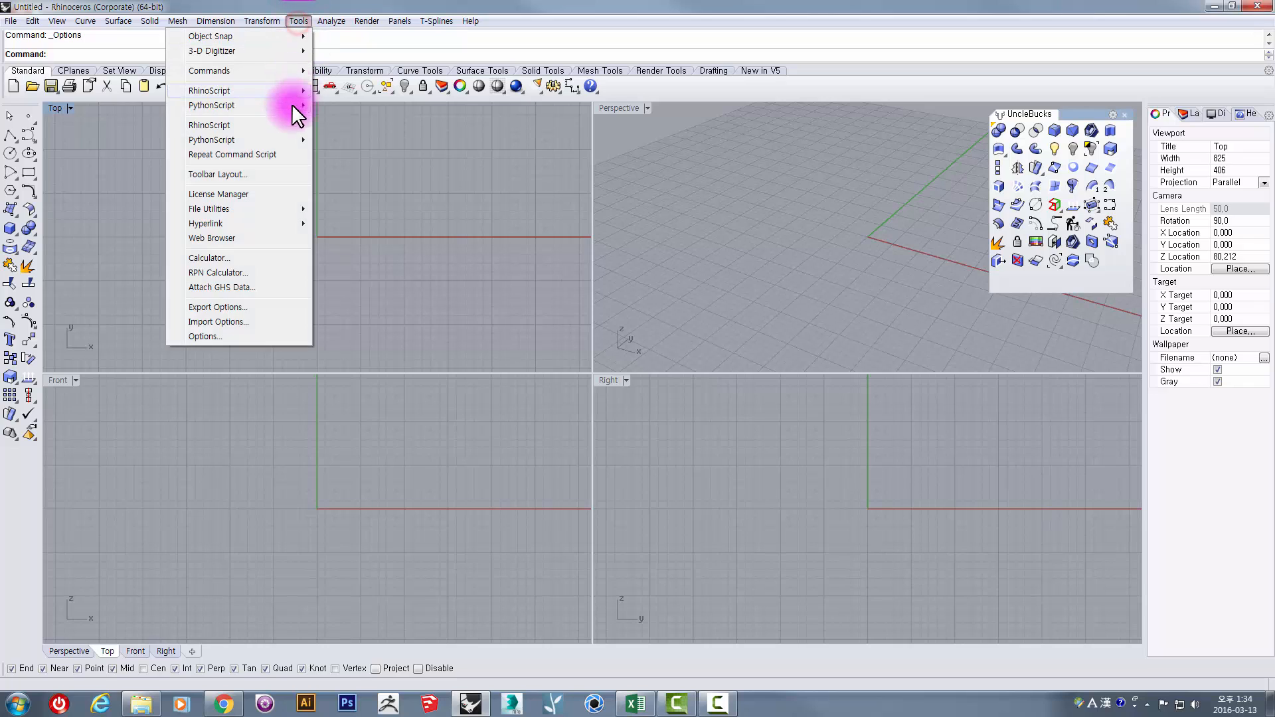
{"action": "left_click", "coordinate": [250, 175]}
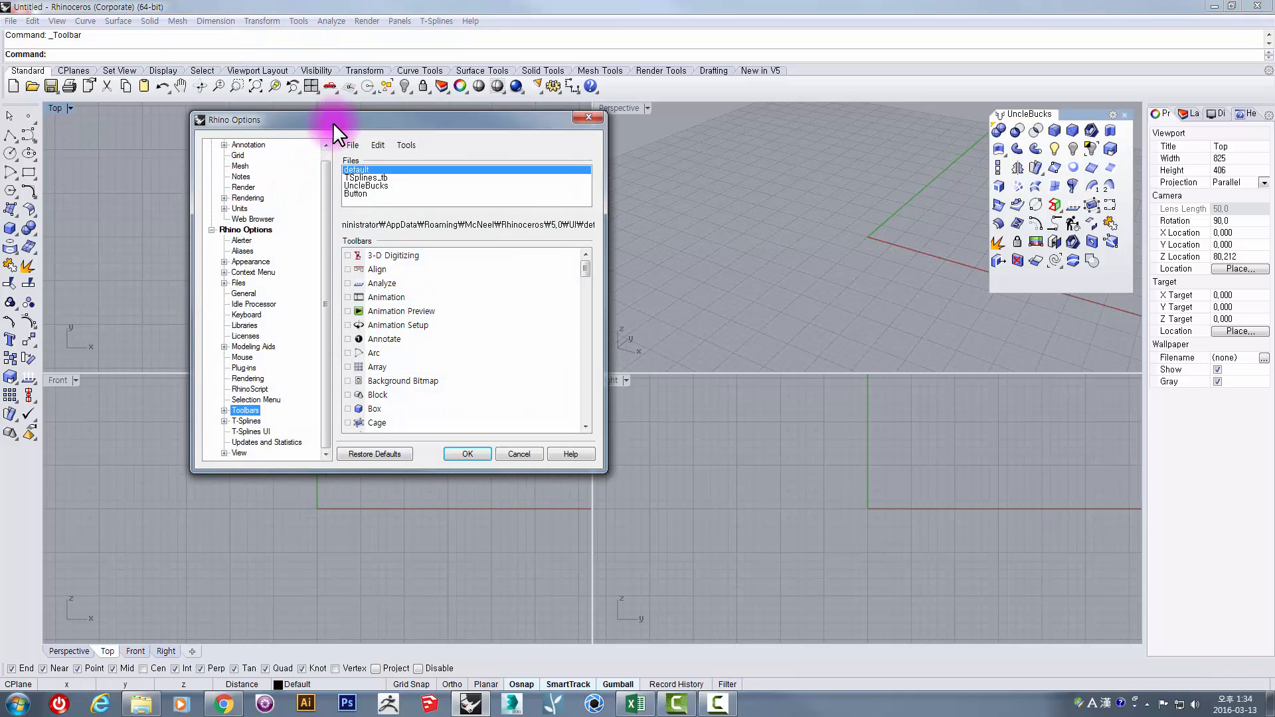
{"action": "left_click_drag", "start_coordinate": [333, 123], "coordinate": [441, 147]}
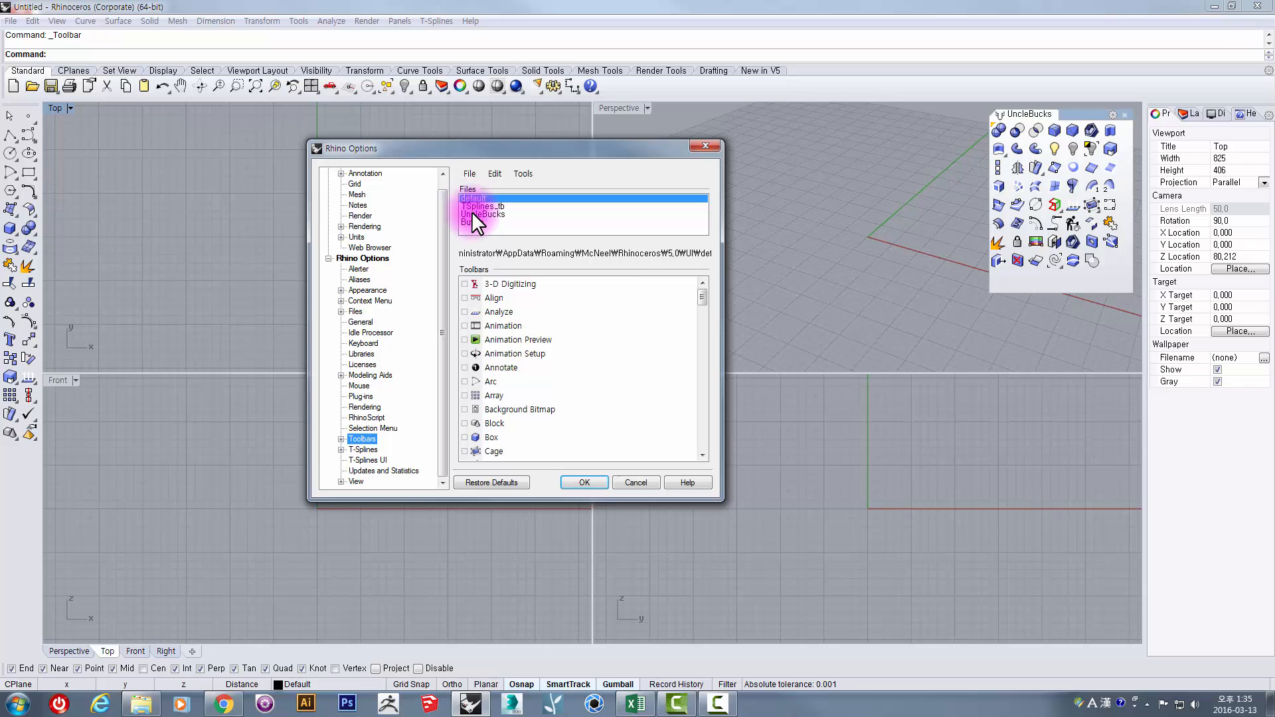
{"action": "left_click", "coordinate": [474, 221]}
{"action": "left_click", "coordinate": [475, 214]}
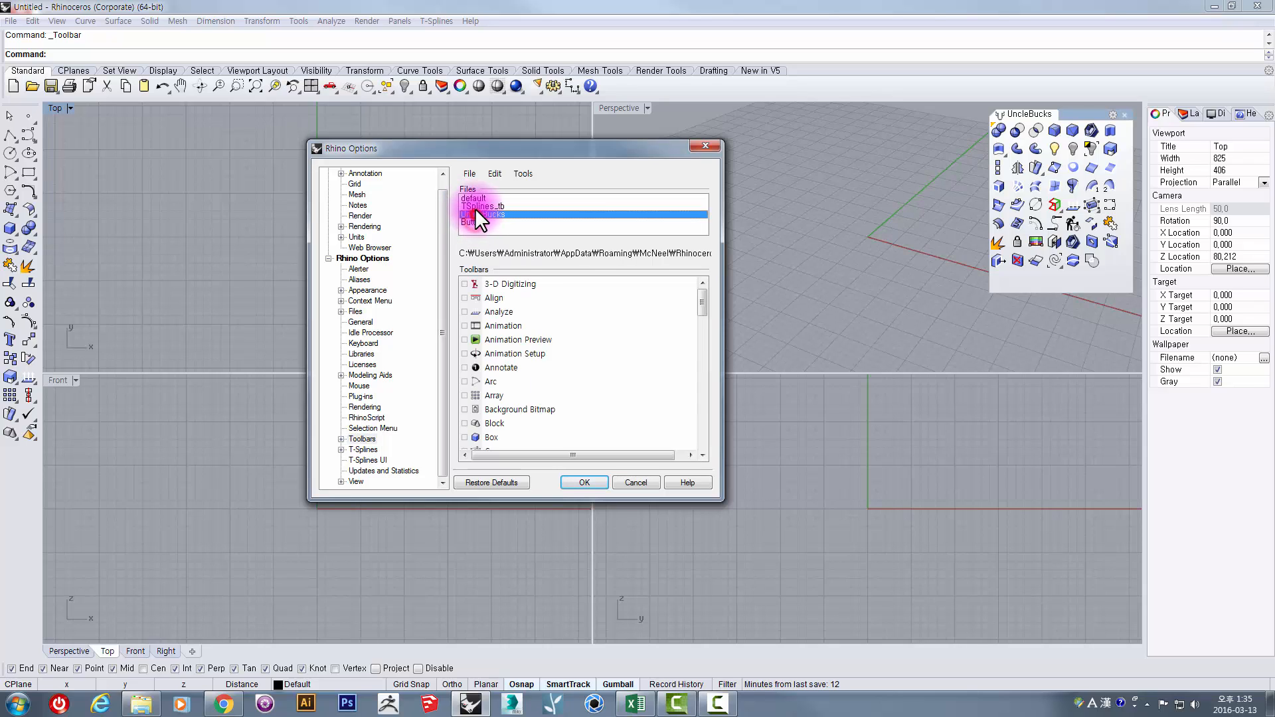
{"action": "left_click", "coordinate": [476, 206]}
{"action": "left_click", "coordinate": [473, 198]}
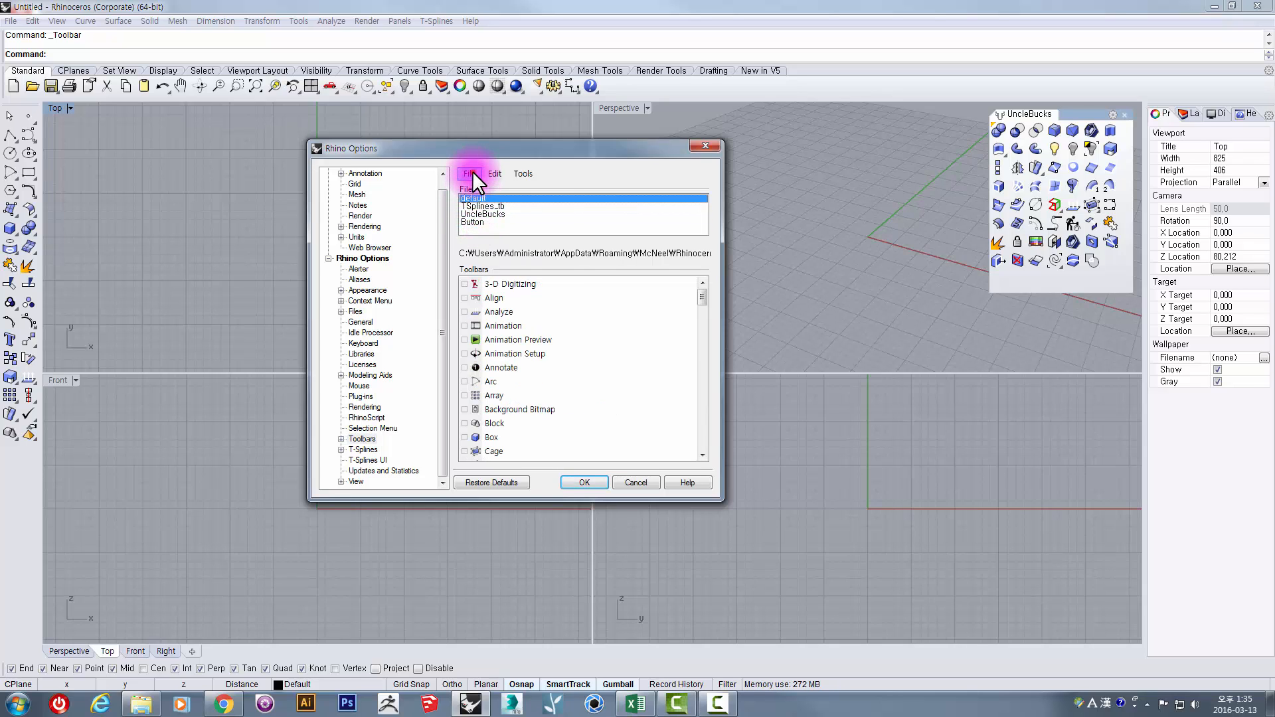
Browse to UncleBucks0723.rui in the Documents (문서) library as the toolbar file to open, then cancel the selection
{"action": "left_click", "coordinate": [471, 173]}
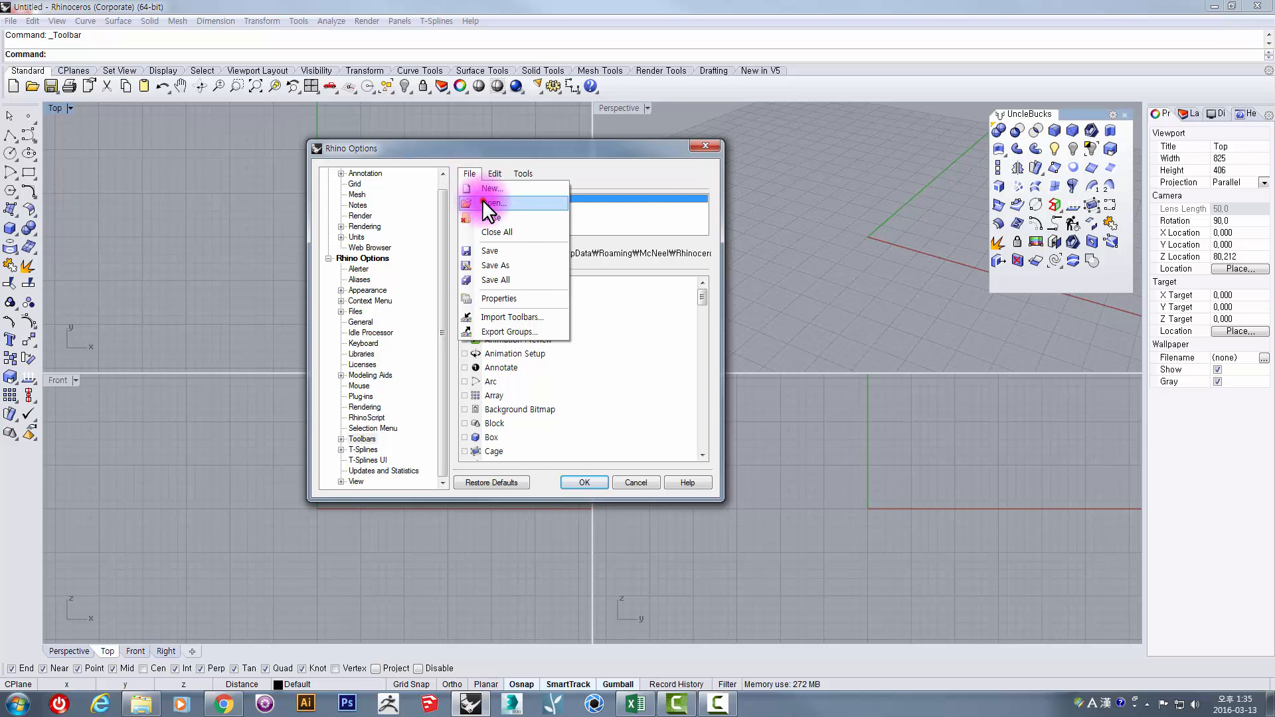
{"action": "left_click", "coordinate": [483, 199]}
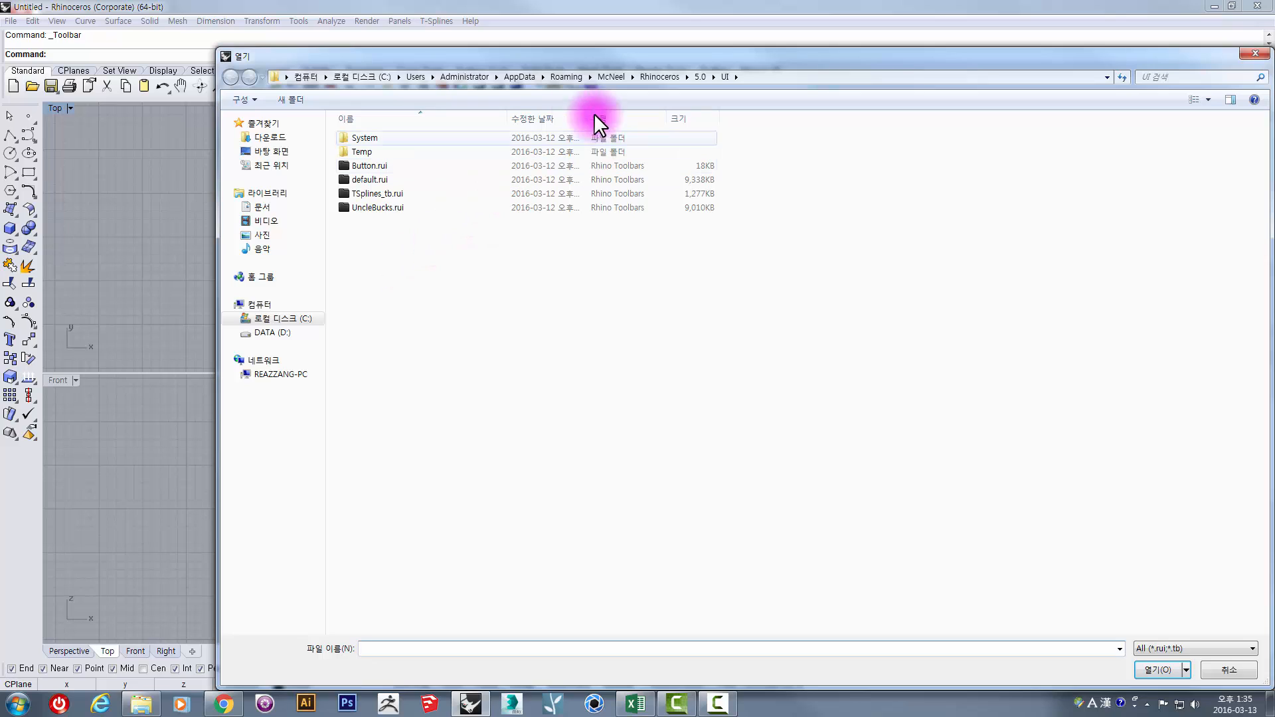
{"action": "left_click_drag", "start_coordinate": [728, 81], "coordinate": [727, 79]}
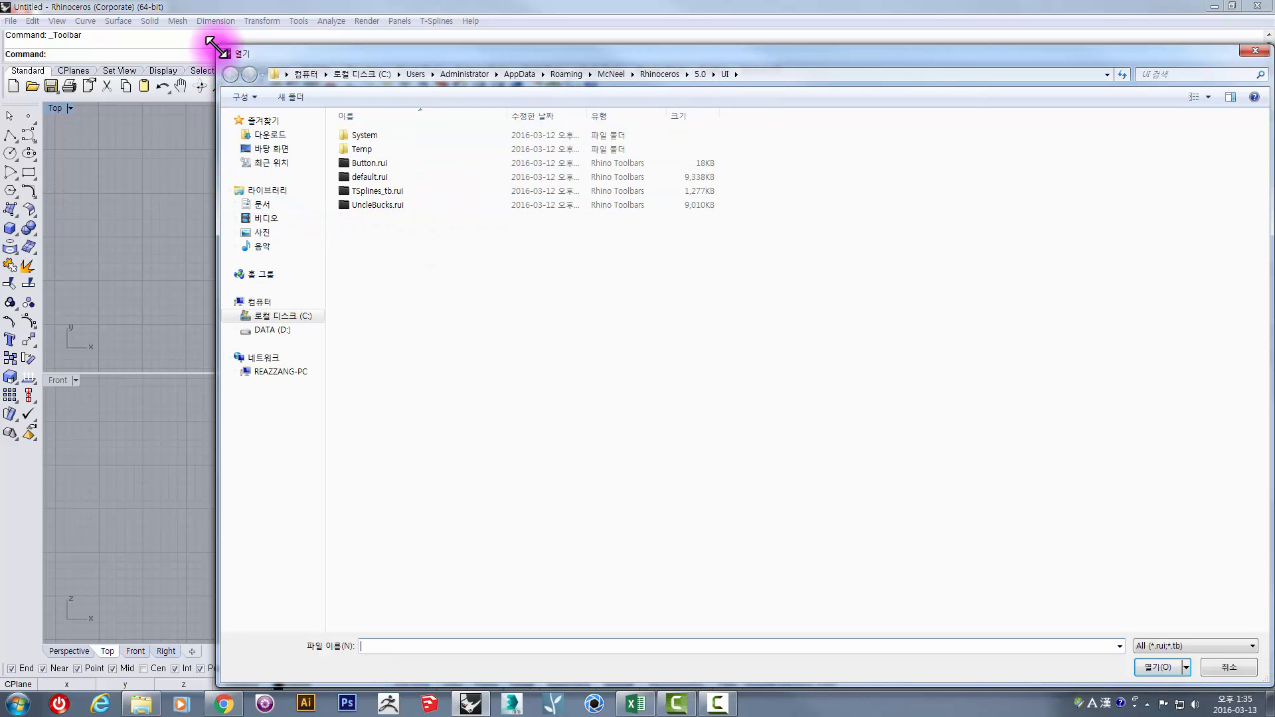
{"action": "left_click_drag", "start_coordinate": [217, 47], "coordinate": [329, 112]}
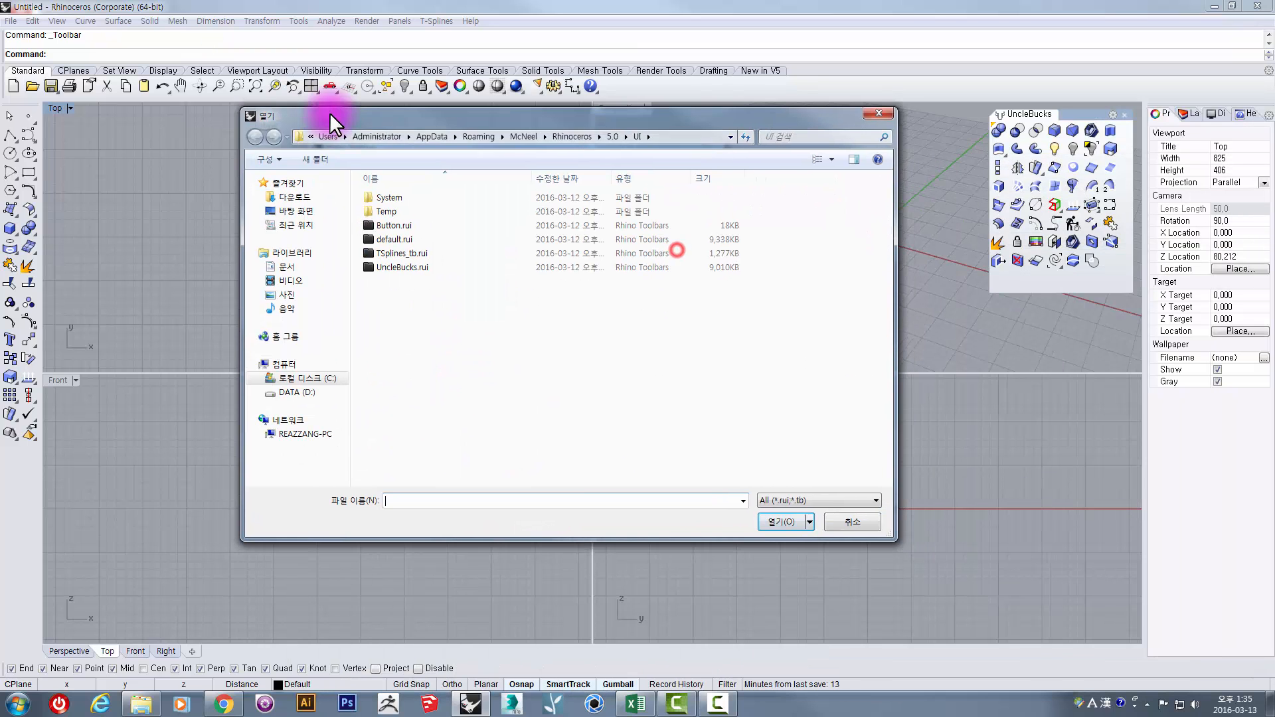
{"action": "left_click", "coordinate": [284, 267]}
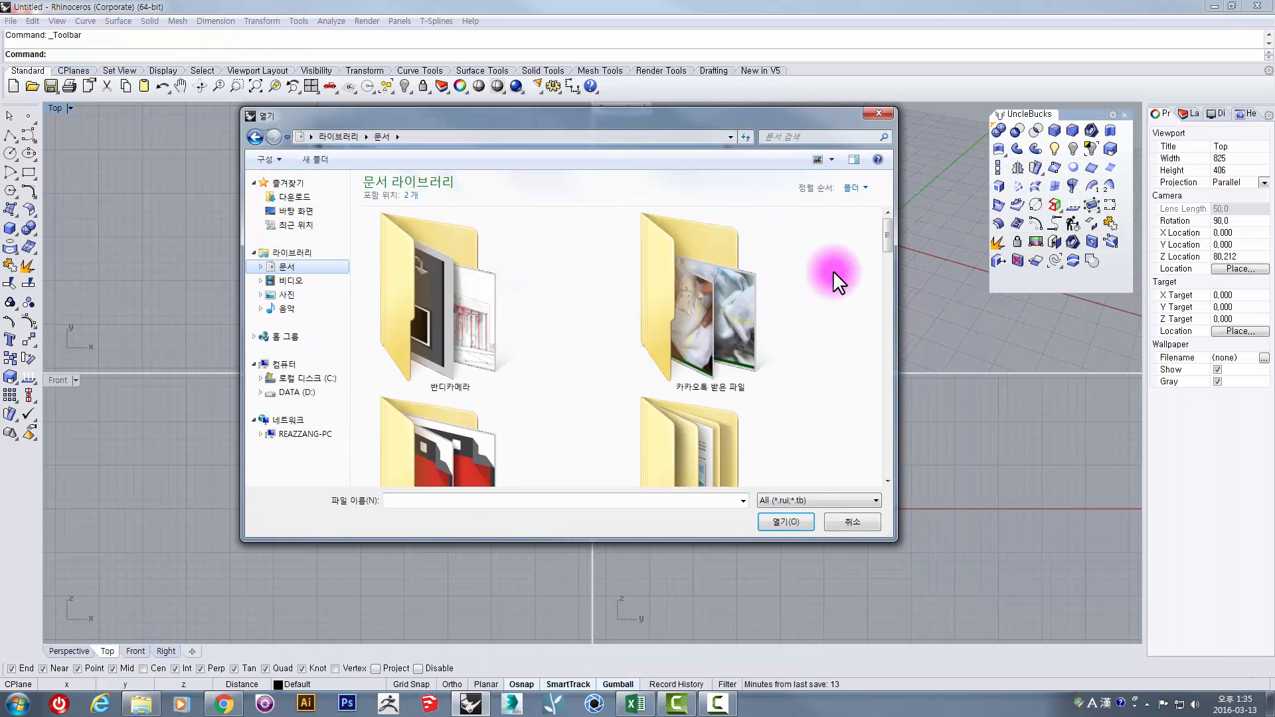
{"action": "left_click_drag", "start_coordinate": [882, 237], "coordinate": [875, 444]}
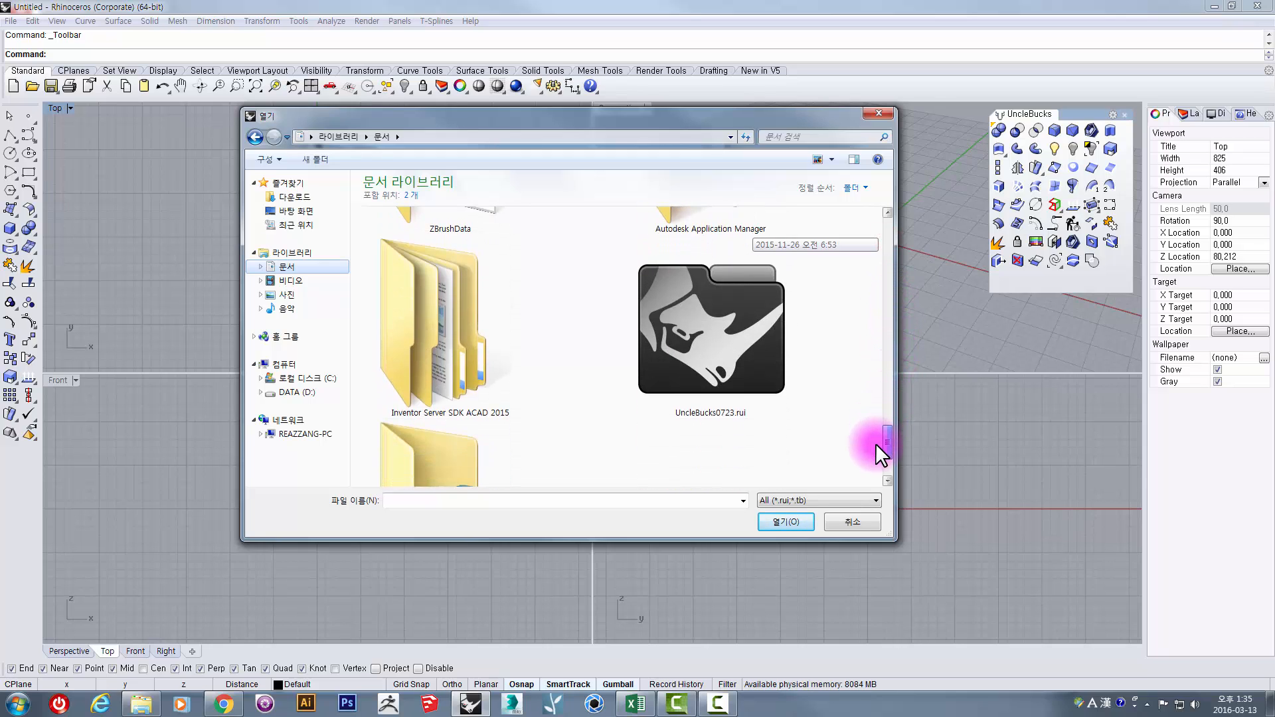
{"action": "left_click", "coordinate": [711, 362]}
{"action": "left_click", "coordinate": [774, 523]}
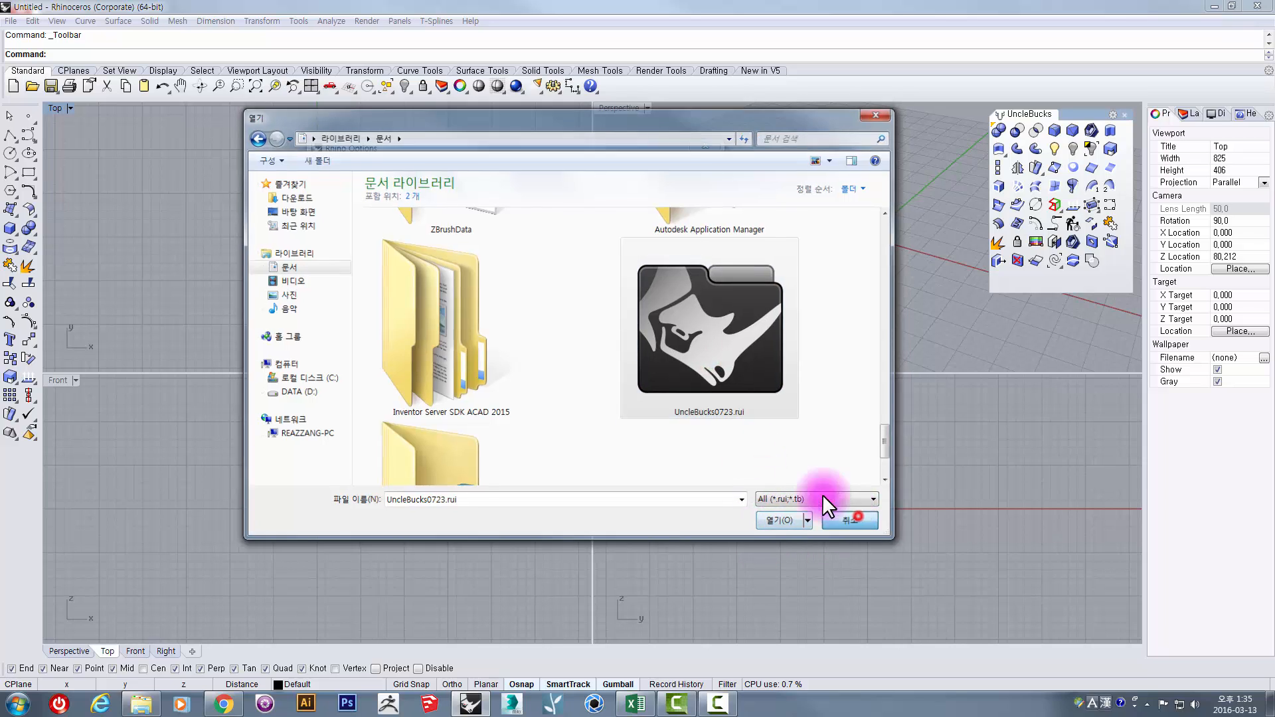
Find the UncleBucks toolbar entry within the UncleBucks toolbar file and accept the options
{"action": "left_click", "coordinate": [484, 214]}
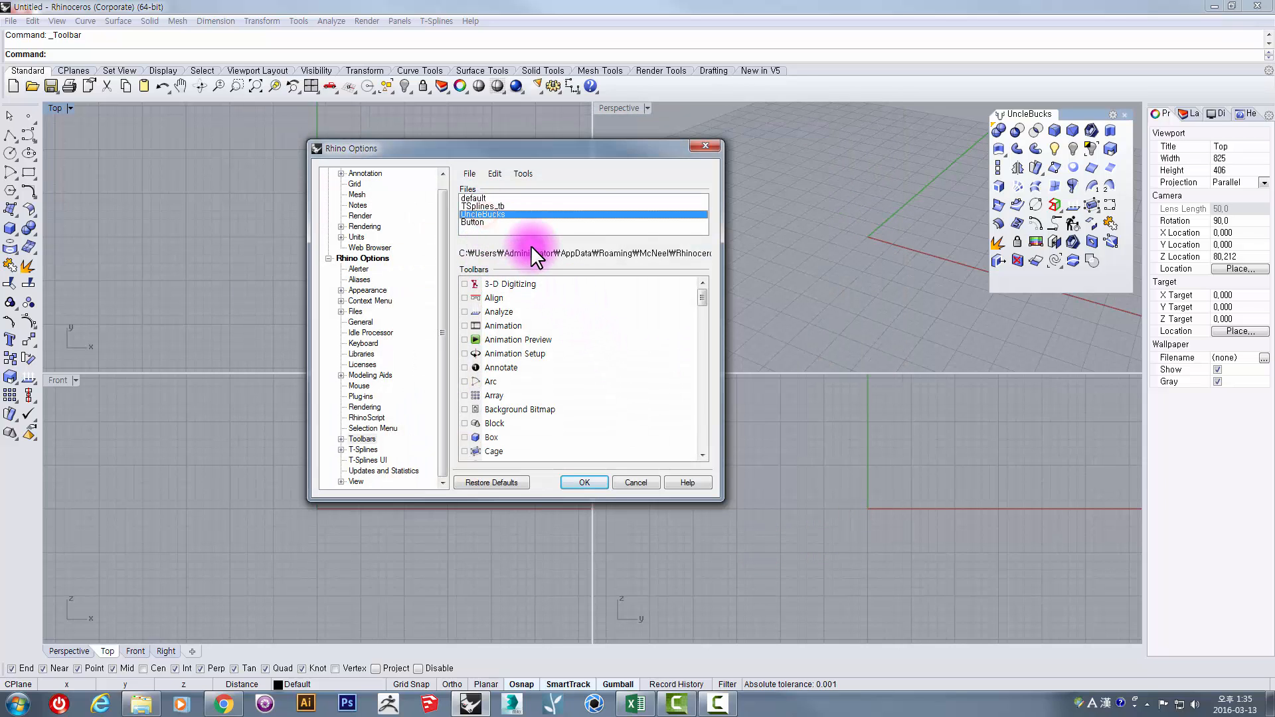
{"action": "left_click_drag", "start_coordinate": [707, 300], "coordinate": [705, 437]}
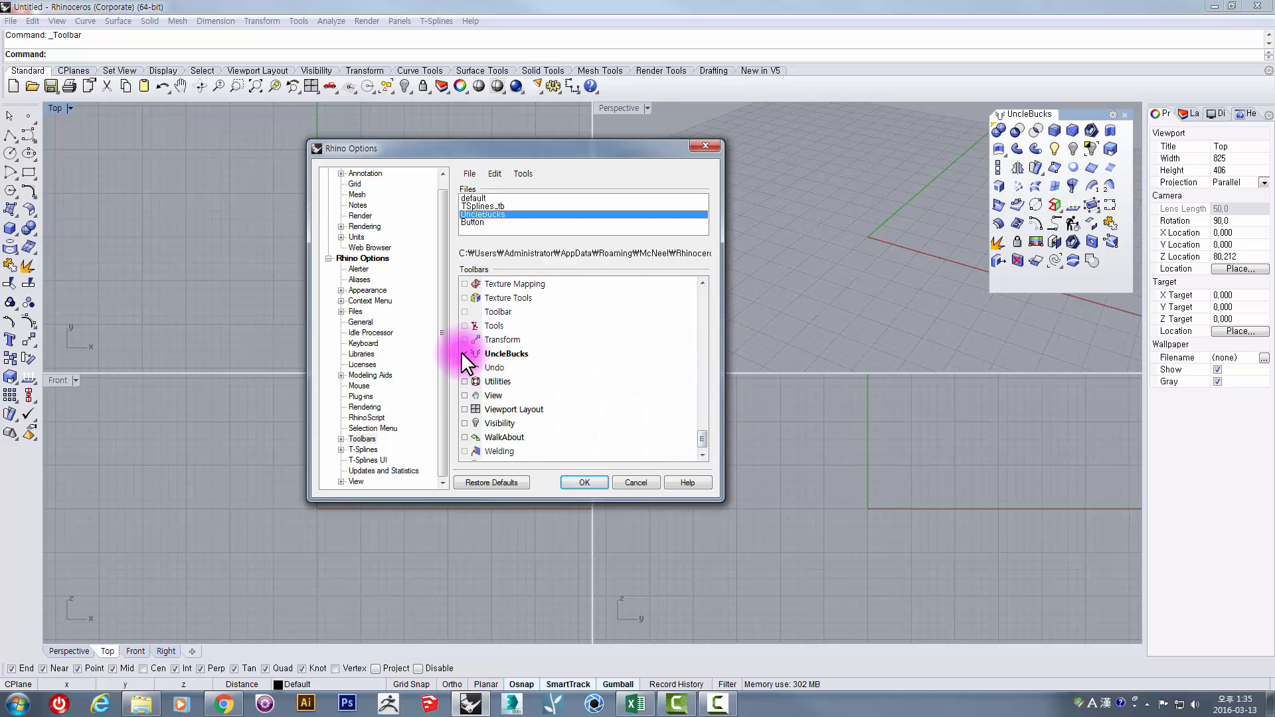
{"action": "left_click", "coordinate": [585, 479]}
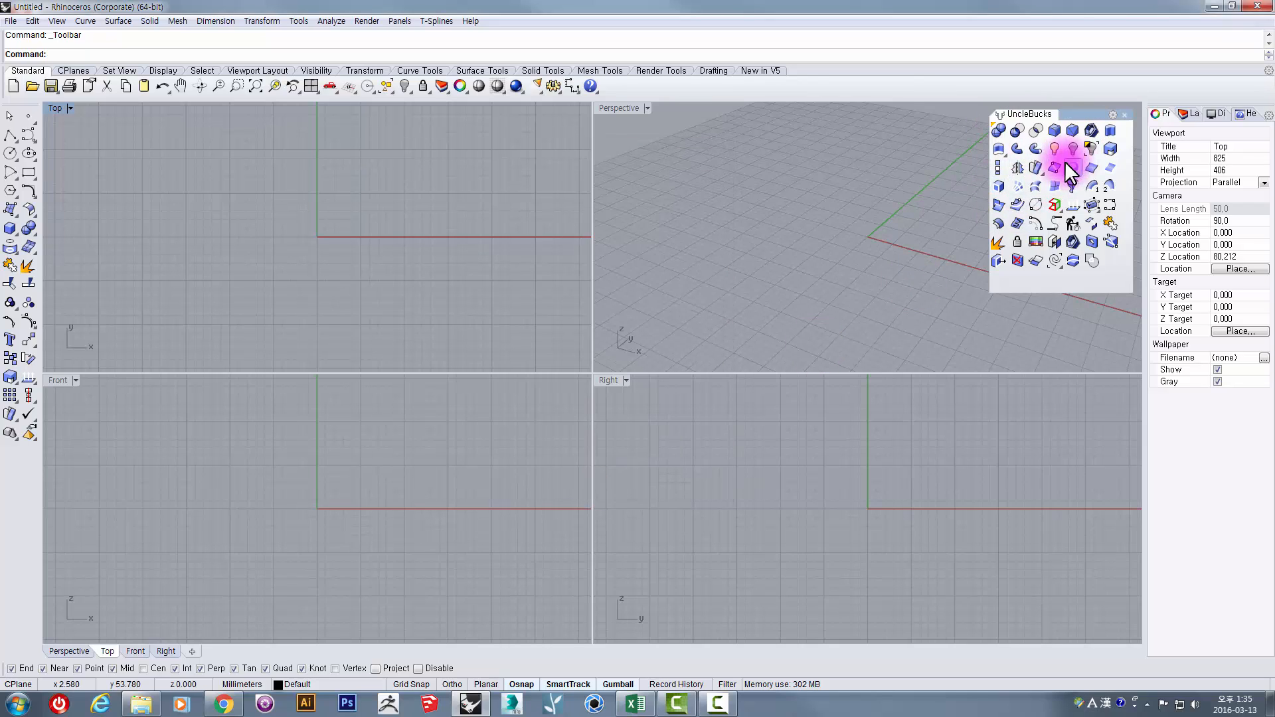
Look up the UncleBucks entry in the list of toolbars that can be shown, and close the list unchanged
{"action": "right_click", "coordinate": [788, 85]}
{"action": "mouse_move", "coordinate": [818, 92]}
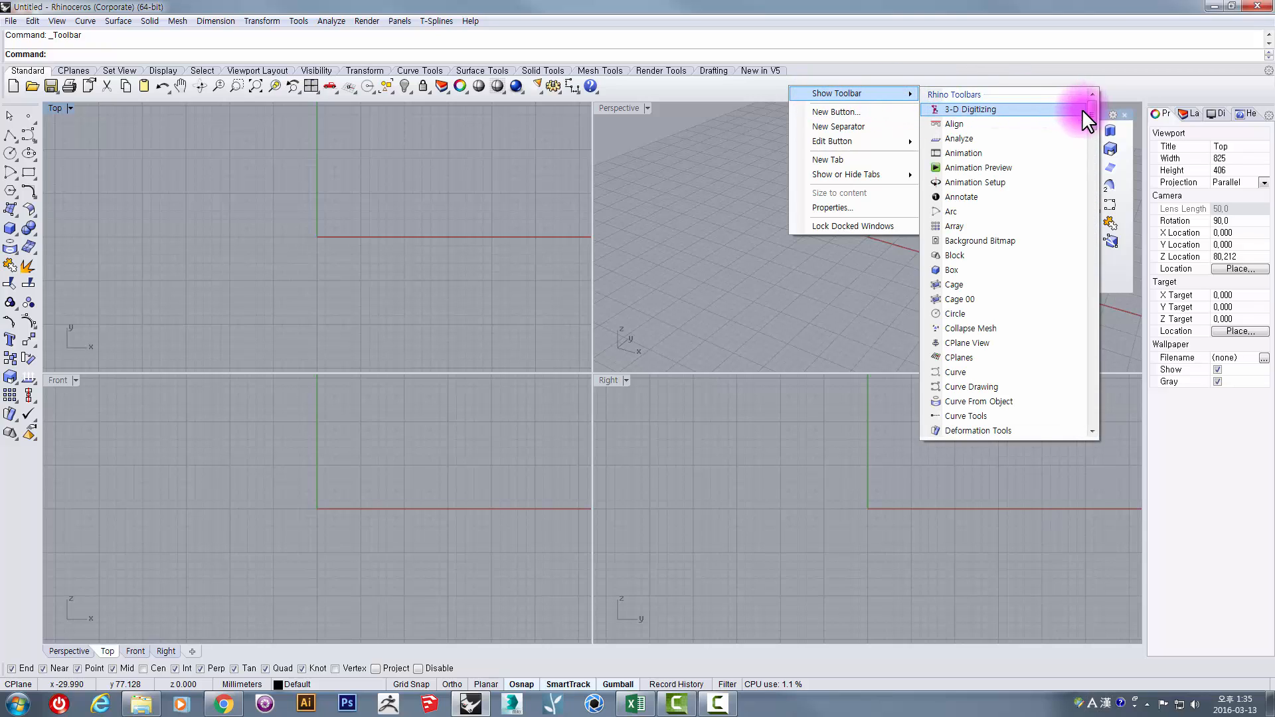
{"action": "left_click_drag", "start_coordinate": [1091, 109], "coordinate": [1093, 421]}
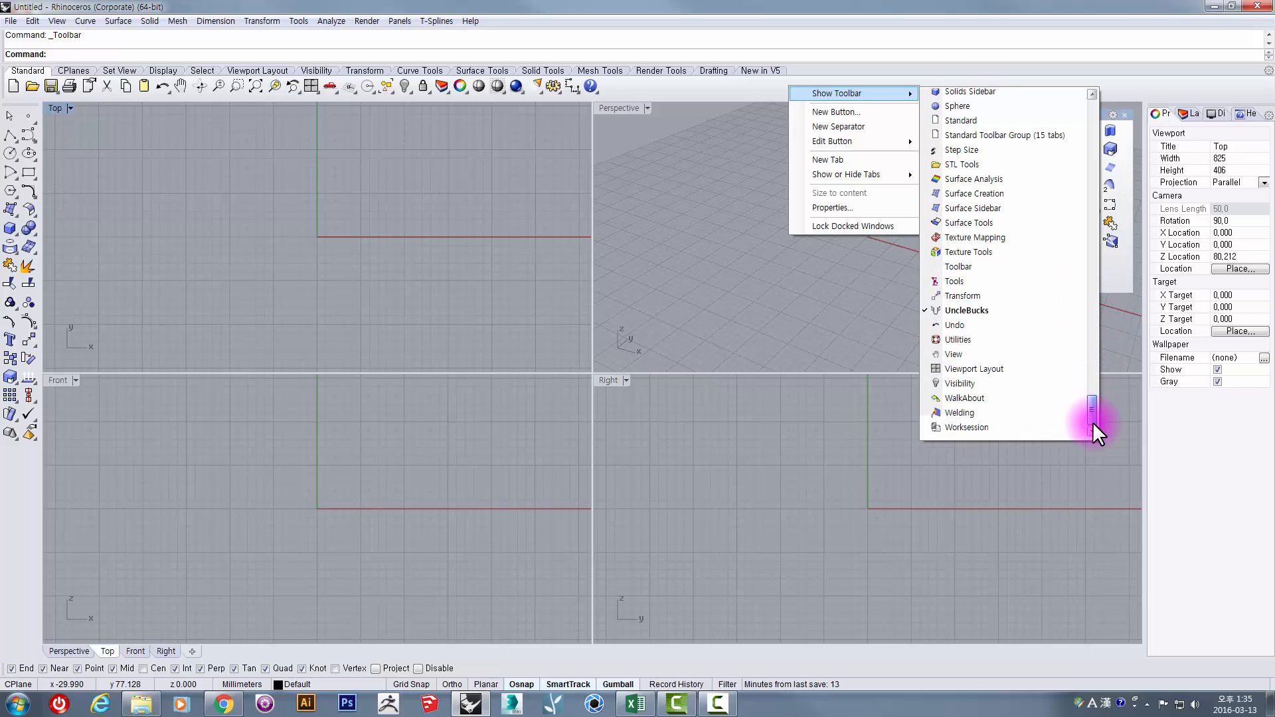
{"action": "left_click", "coordinate": [745, 285]}
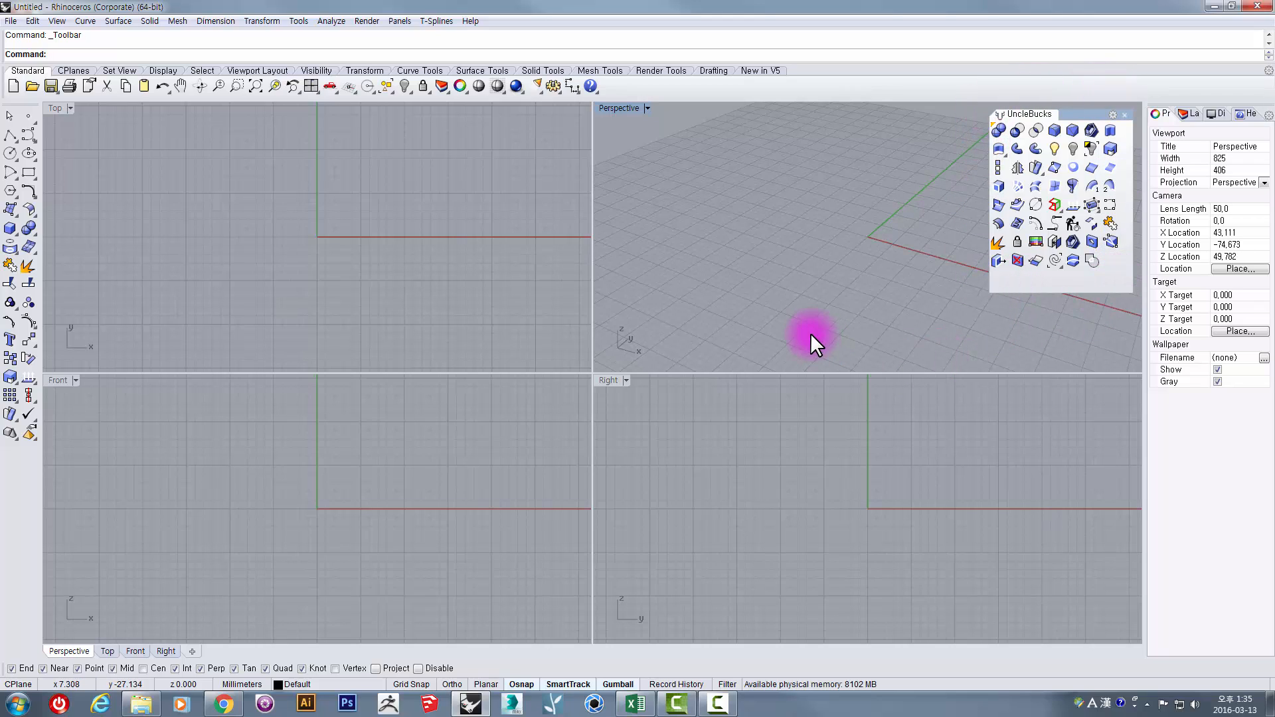
{"action": "right_click_drag", "start_coordinate": [783, 253], "coordinate": [763, 305]}
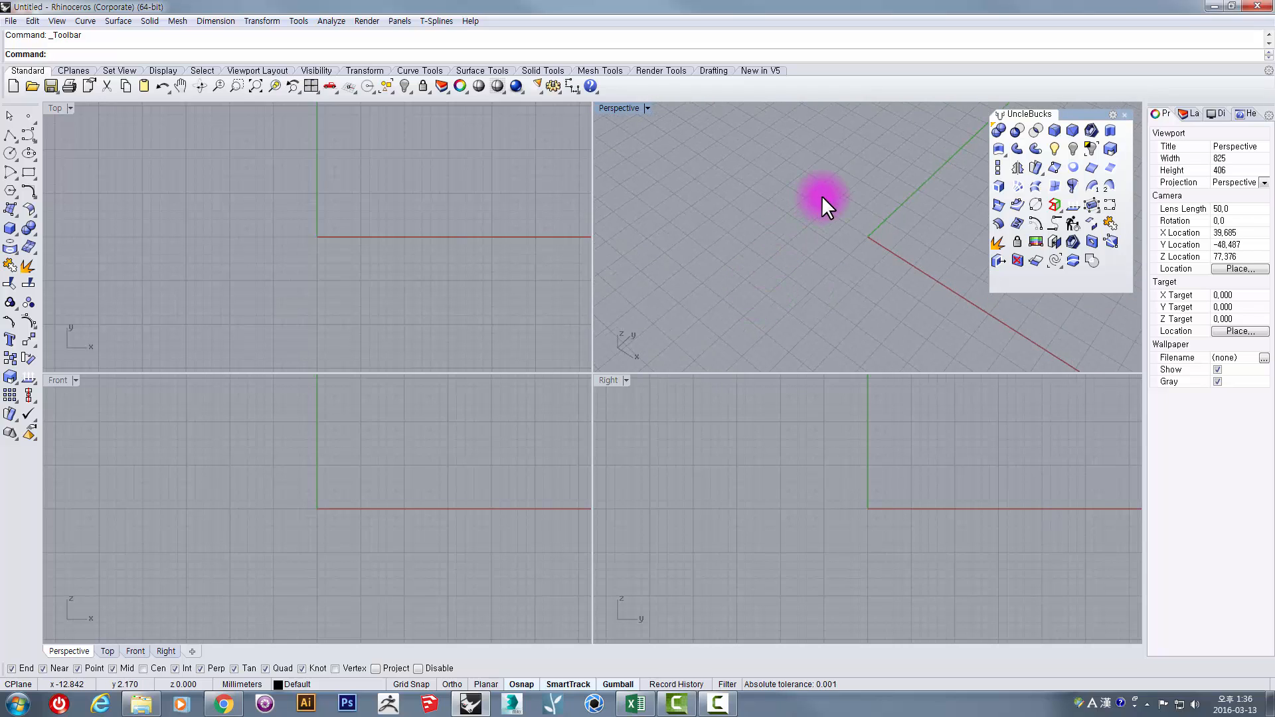
{"action": "right_click_drag", "start_coordinate": [860, 219], "coordinate": [748, 273], "text": "shift"}
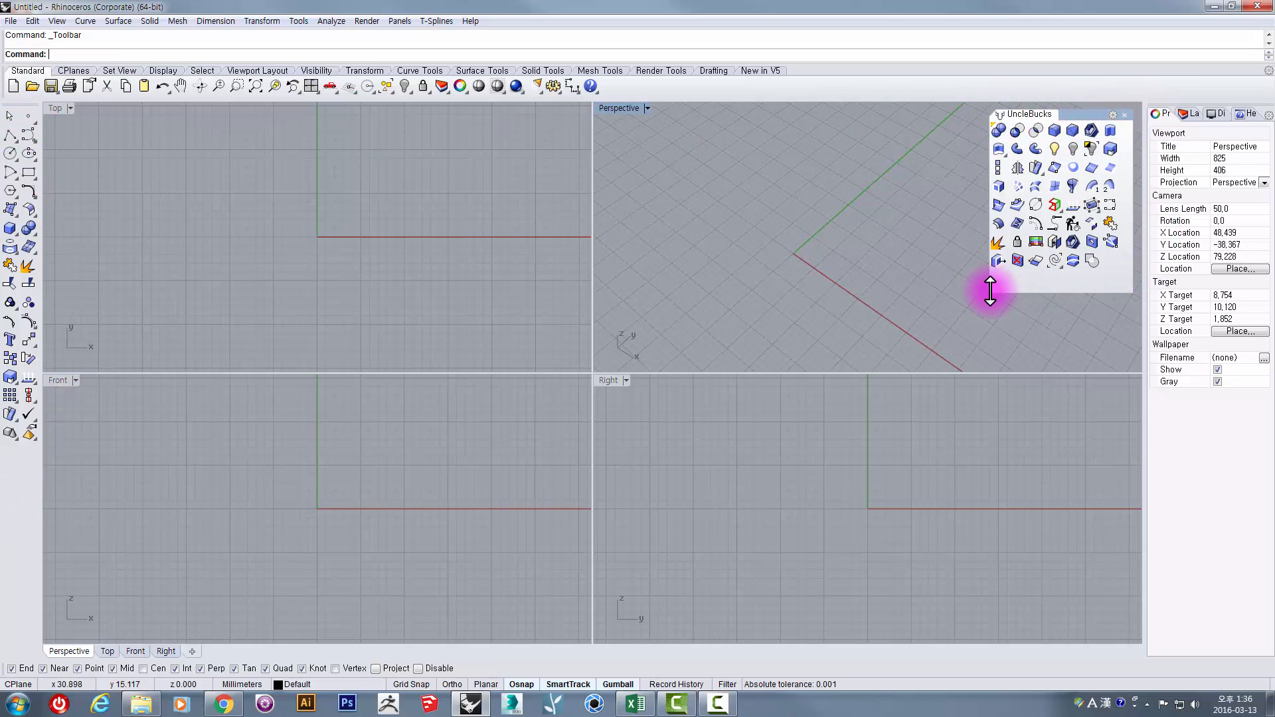
Reshape the floating UncleBucks toolbar into a tall, four-column palette and place it beside the Properties panel
{"action": "left_click_drag", "start_coordinate": [990, 291], "coordinate": [1042, 404]}
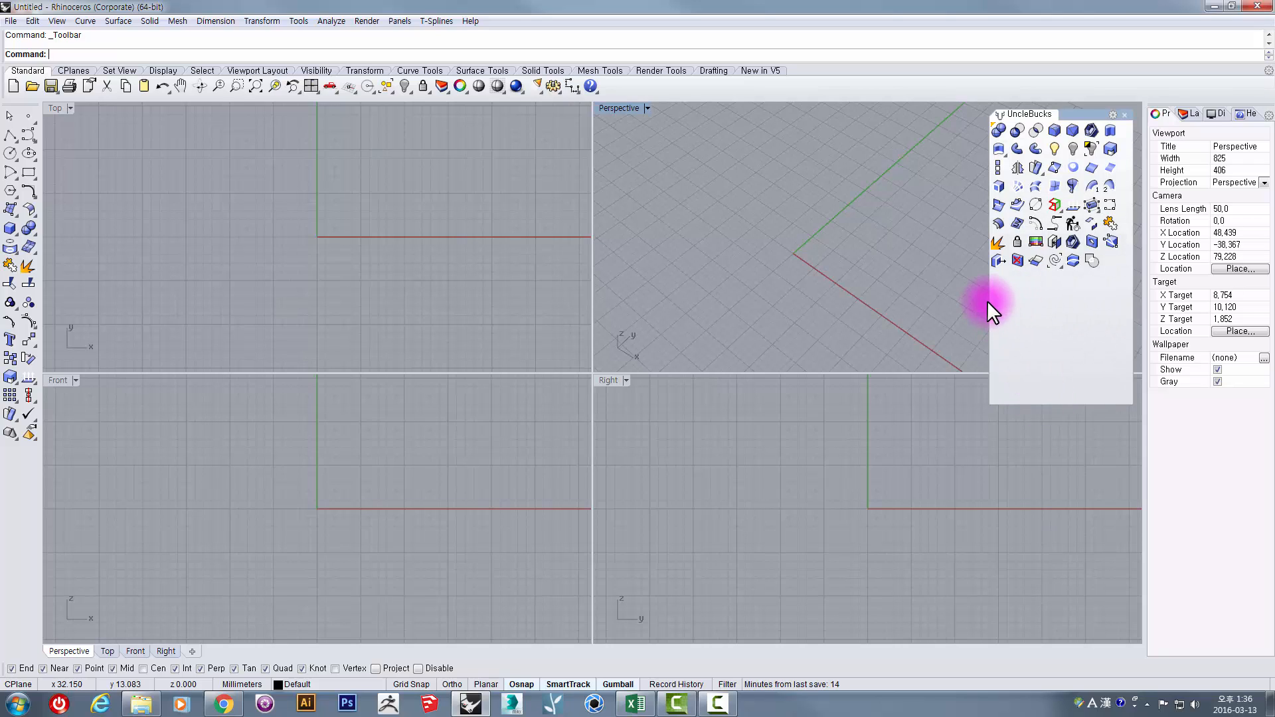
{"action": "left_click_drag", "start_coordinate": [1131, 340], "coordinate": [1082, 341]}
{"action": "left_click_drag", "start_coordinate": [1070, 403], "coordinate": [1071, 420]}
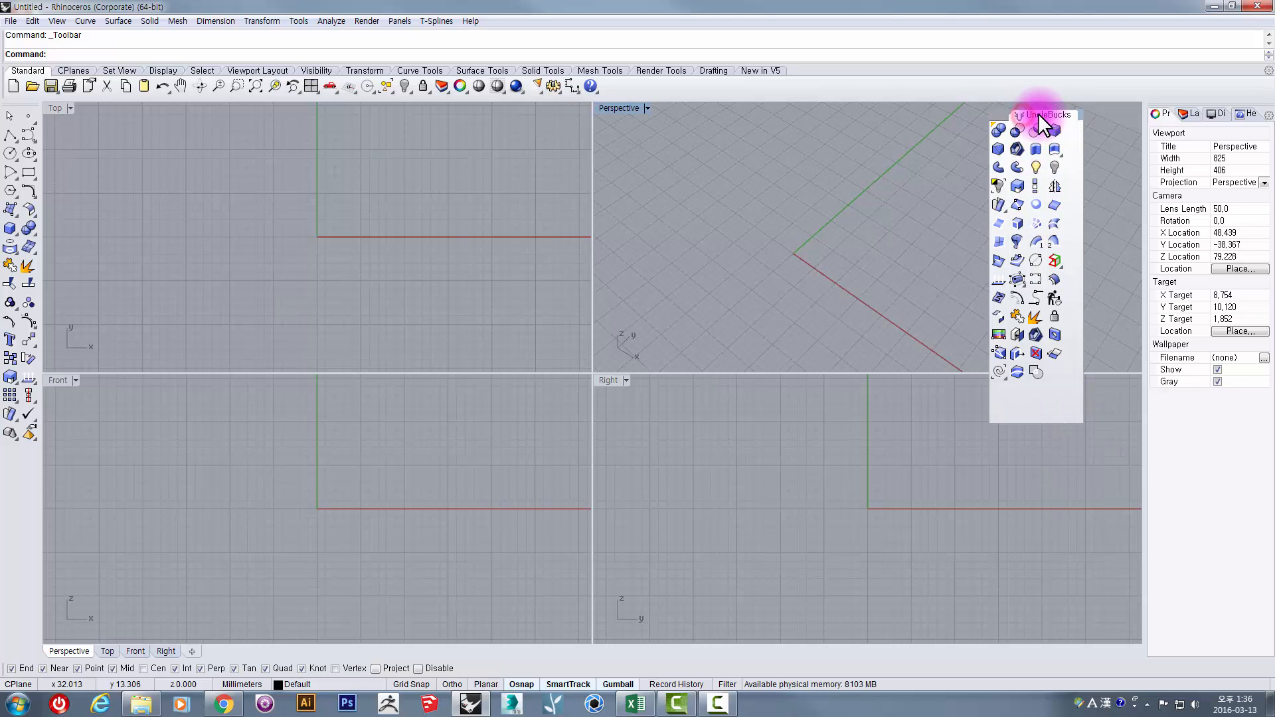
{"action": "left_click_drag", "start_coordinate": [1054, 114], "coordinate": [1106, 113]}
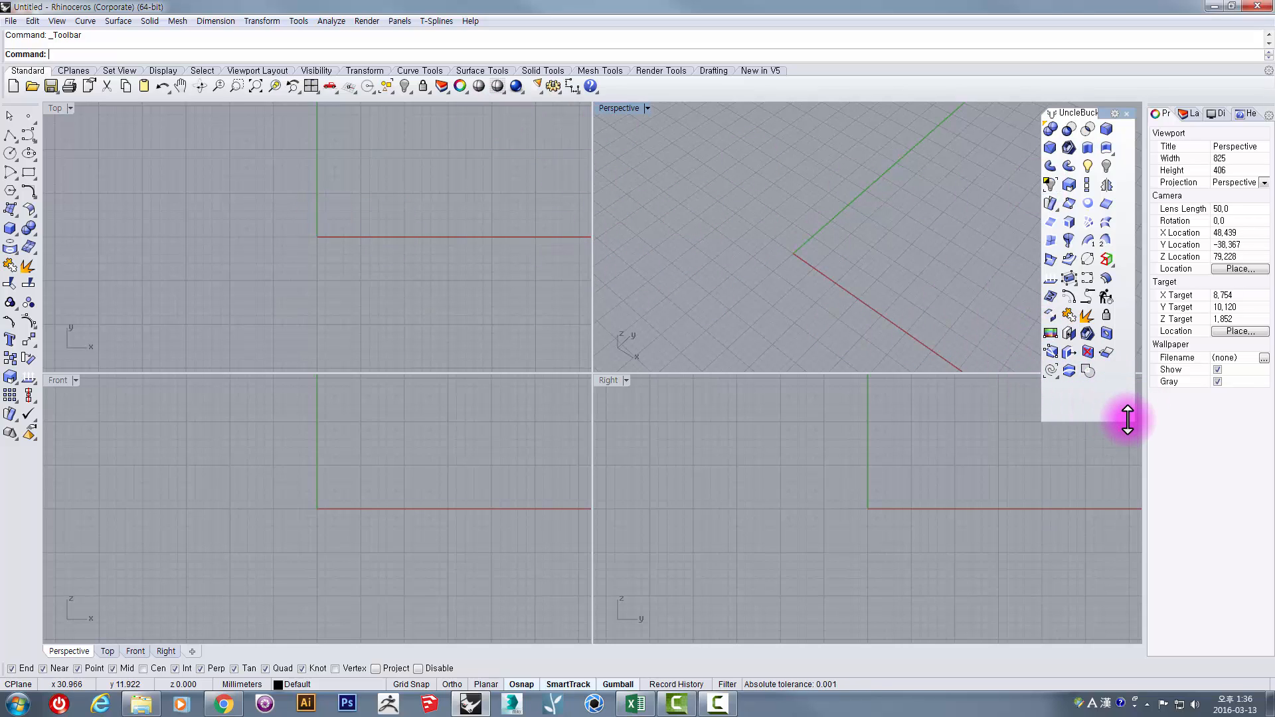
{"action": "left_click_drag", "start_coordinate": [1132, 419], "coordinate": [1124, 421]}
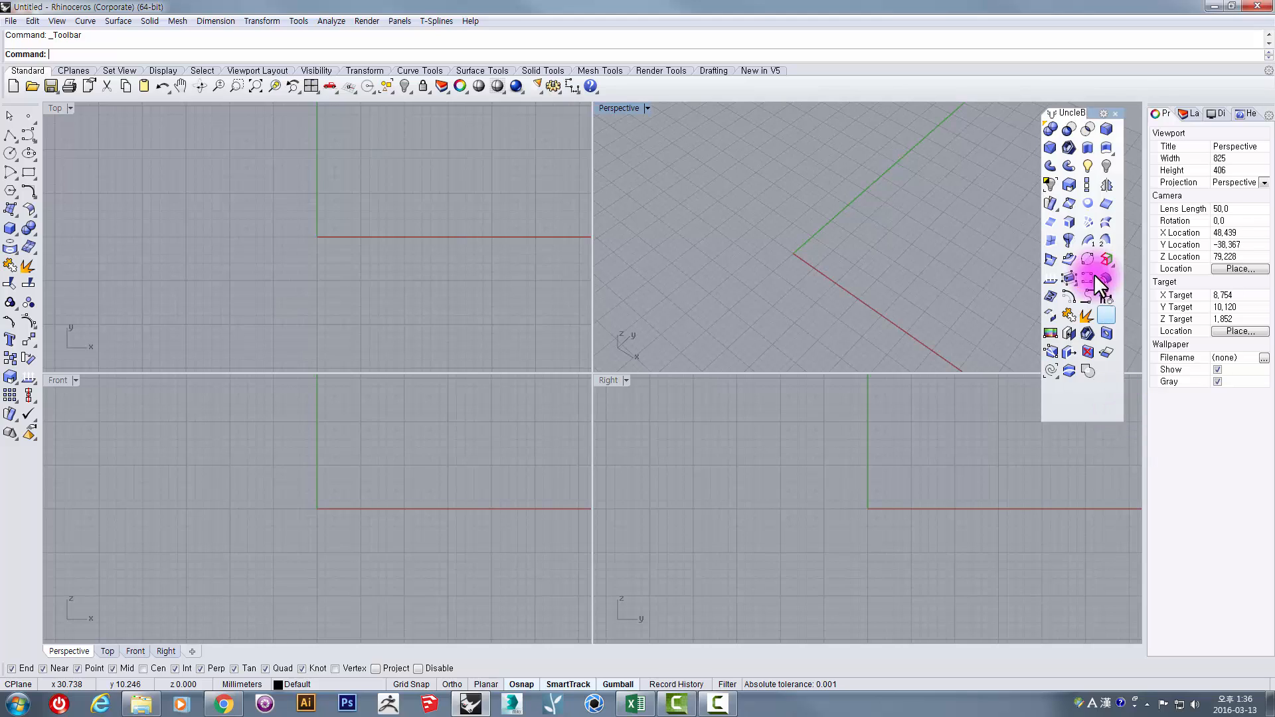
{"action": "left_click_drag", "start_coordinate": [1092, 115], "coordinate": [1103, 116]}
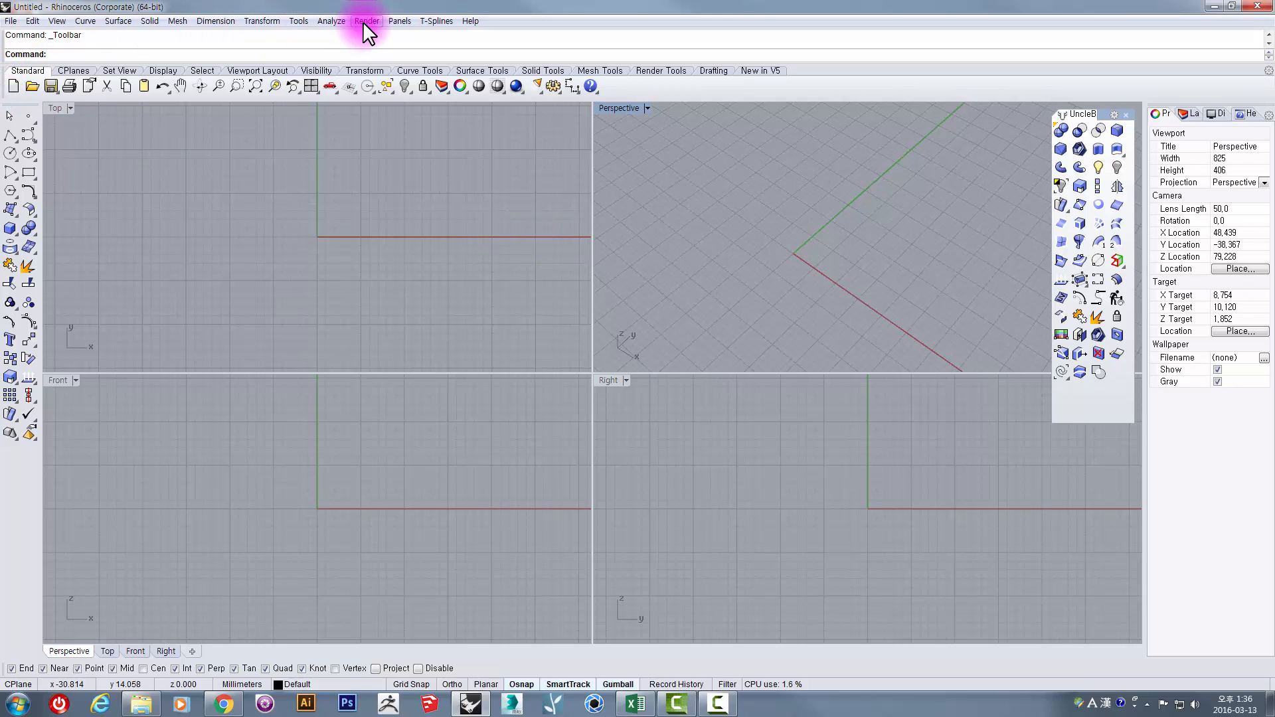
Review the document's Units settings and the list of available model units, keep Millimeters, and accept the options
{"action": "left_click", "coordinate": [292, 21]}
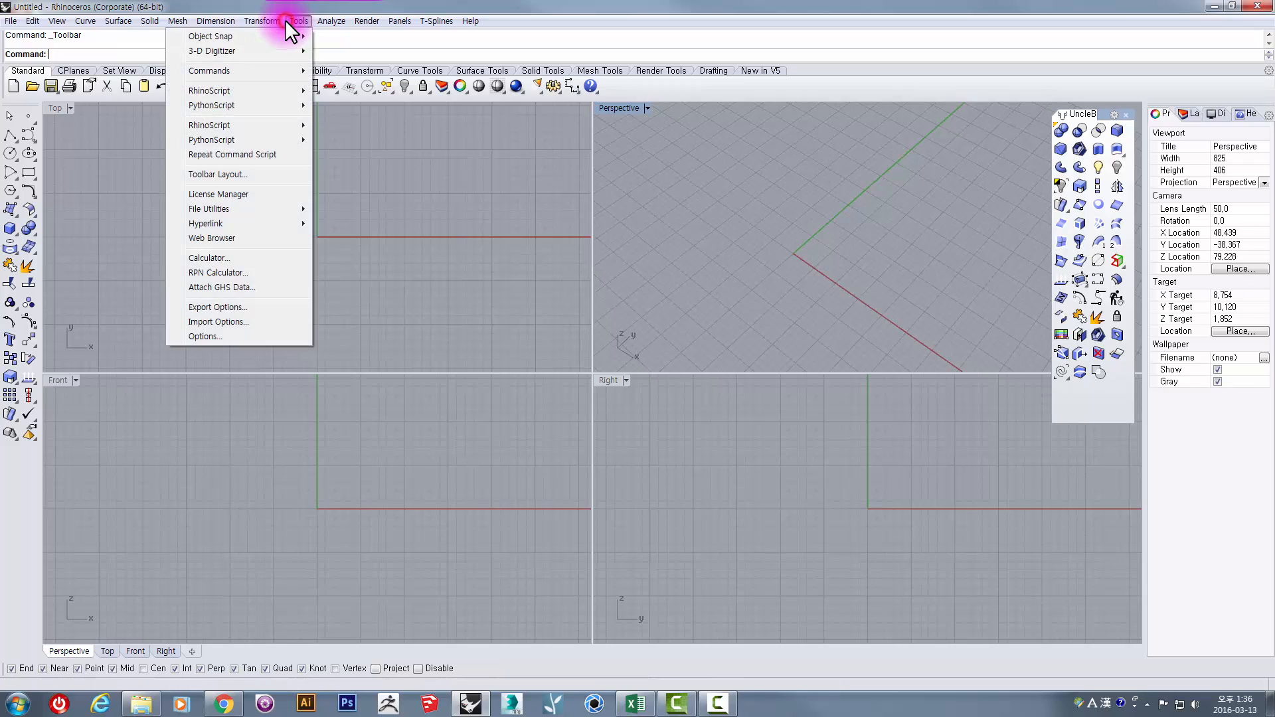
{"action": "left_click", "coordinate": [210, 337]}
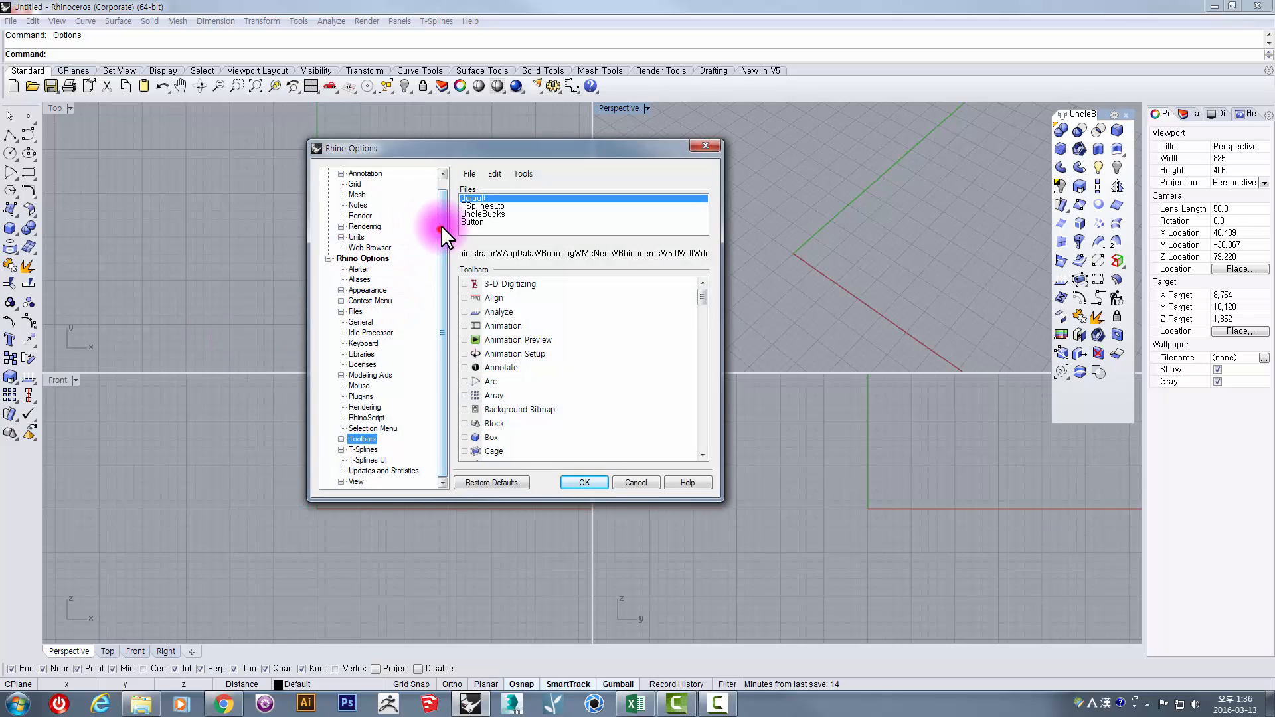
{"action": "scroll", "coordinate": [441, 225], "scroll_direction": "up", "scroll_amount": 1}
{"action": "left_click", "coordinate": [358, 245]}
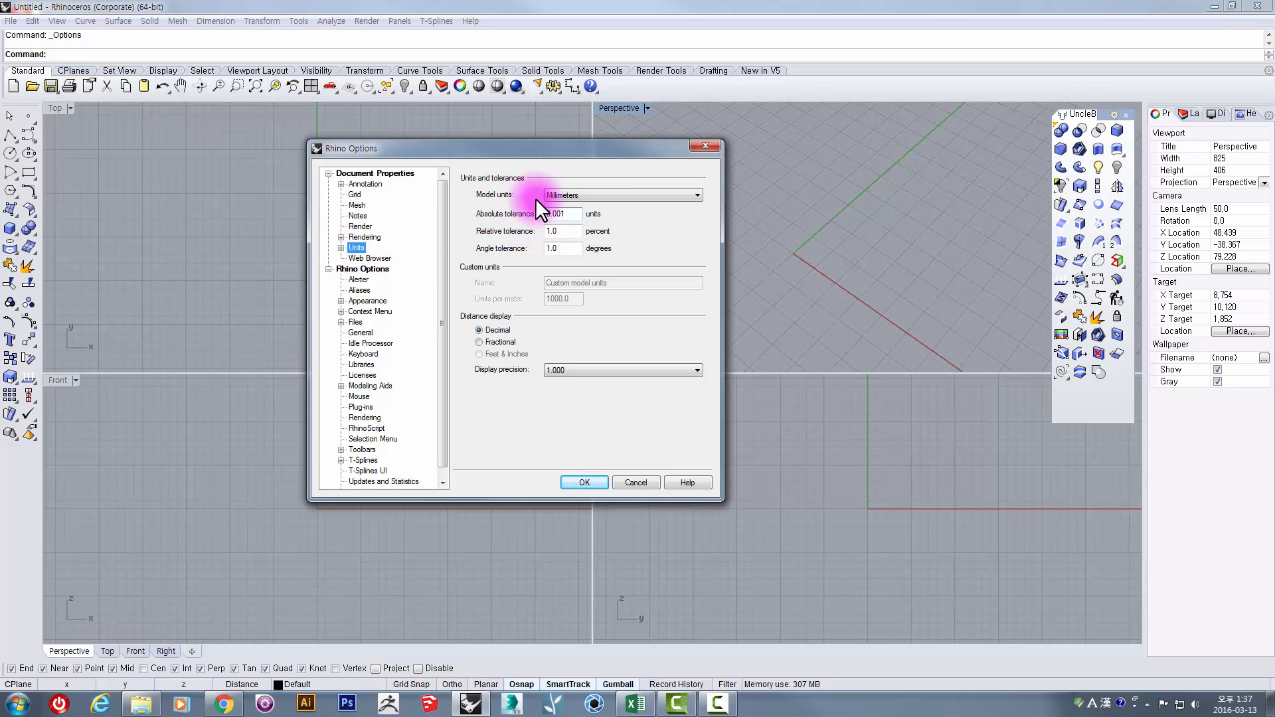
{"action": "left_click", "coordinate": [564, 197]}
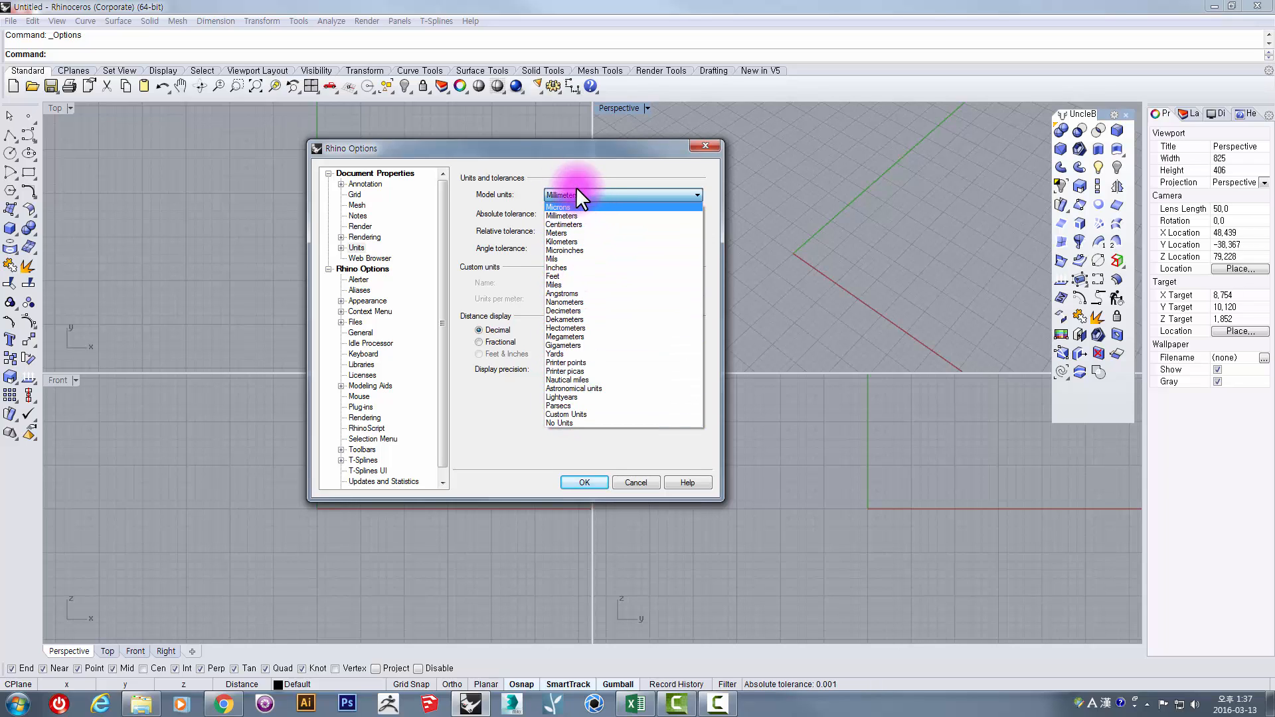
{"action": "left_click", "coordinate": [577, 155]}
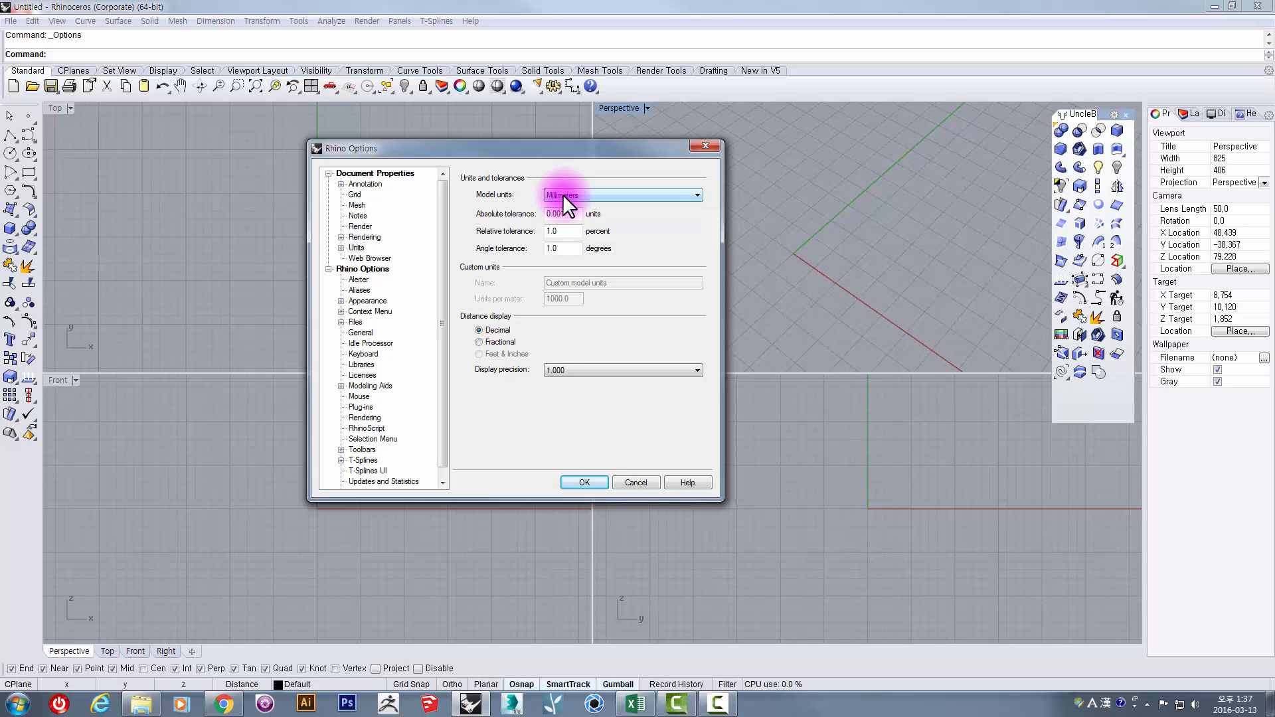
{"action": "left_click", "coordinate": [564, 194]}
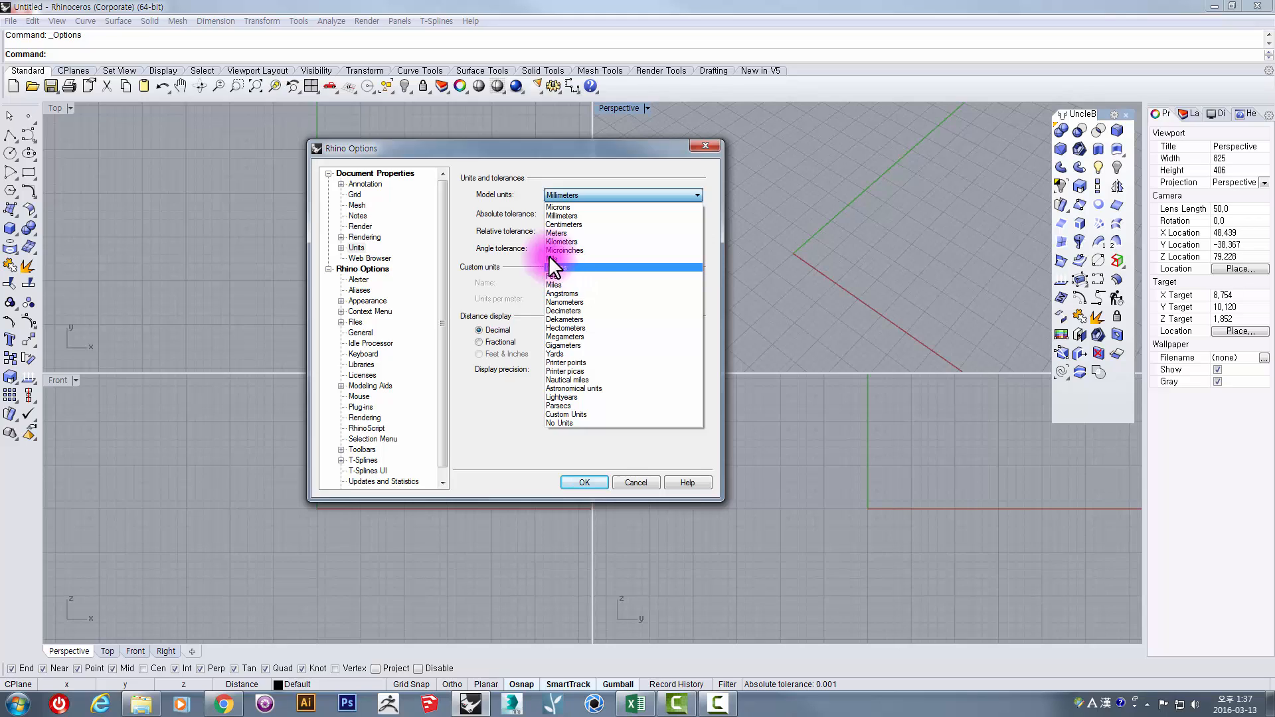
{"action": "left_click", "coordinate": [524, 154]}
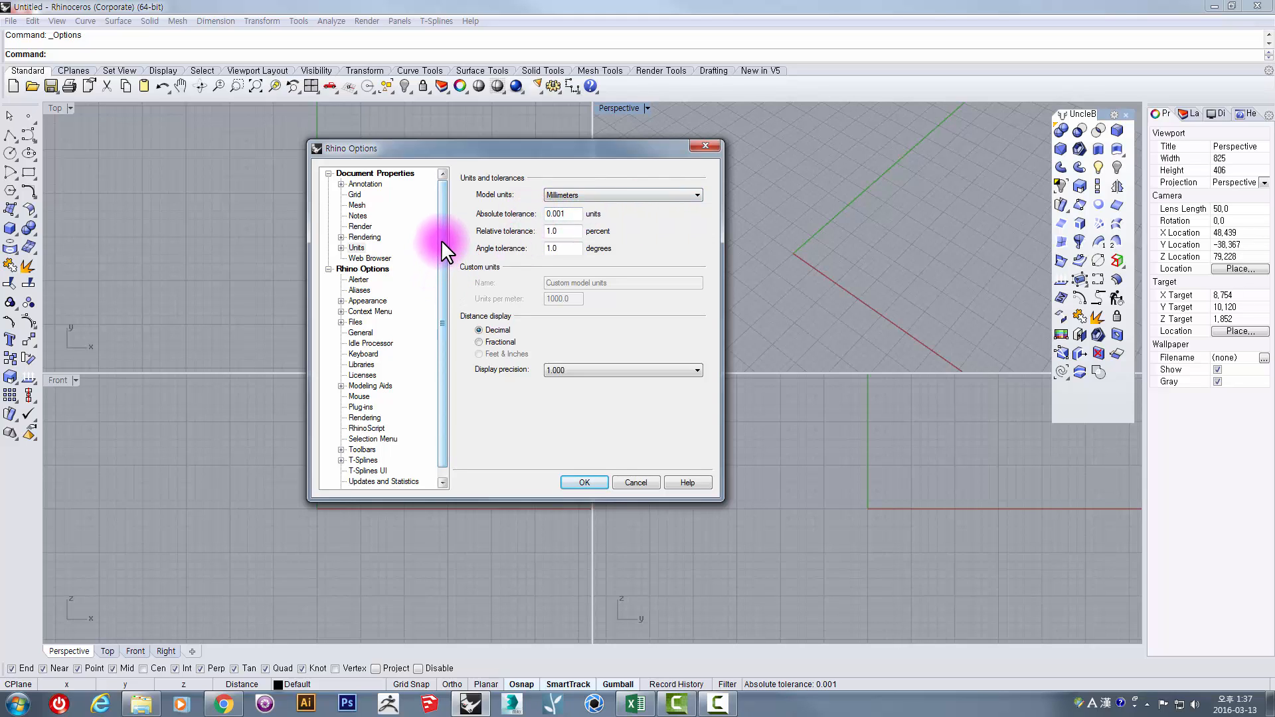
{"action": "mouse_move", "coordinate": [444, 230]}
{"action": "left_mouse_down"}
{"action": "mouse_move", "coordinate": [440, 252]}
{"action": "mouse_move", "coordinate": [453, 218]}
{"action": "left_mouse_up"}
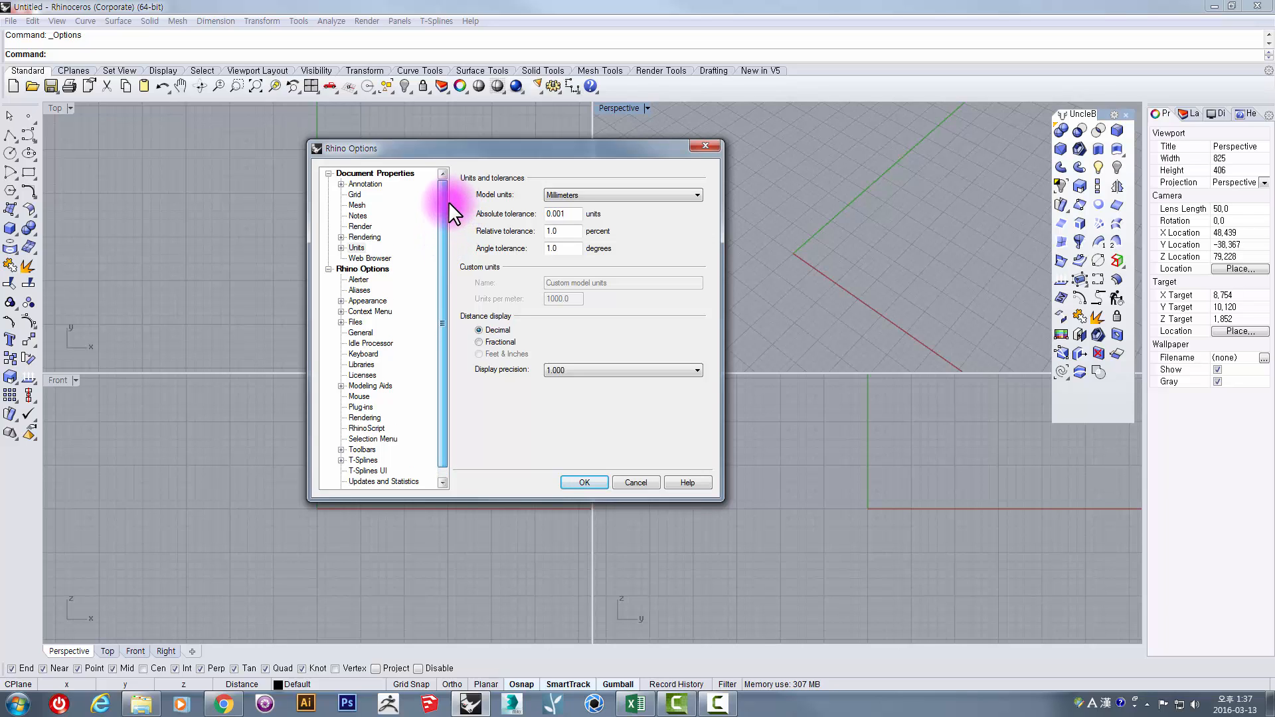
{"action": "left_click", "coordinate": [595, 483]}
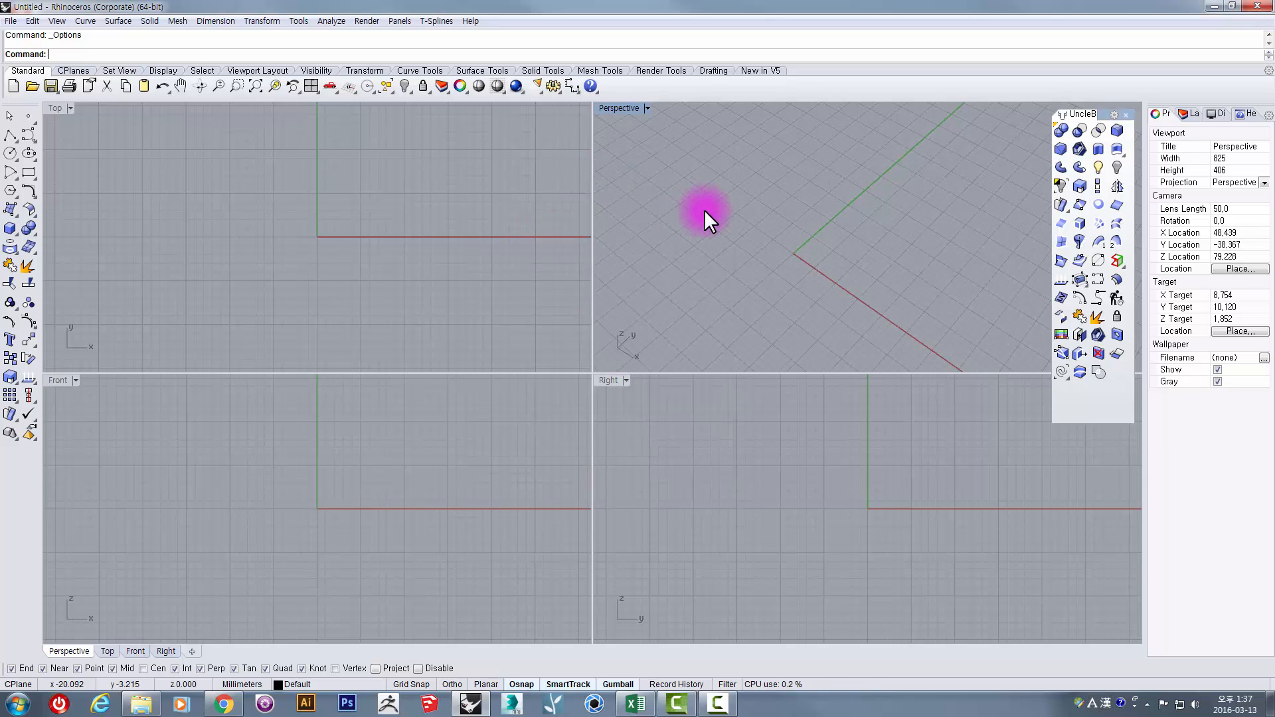
Orbit the Perspective view, and make the Right, Top, Perspective and Front viewports active one after another
{"action": "mouse_move", "coordinate": [791, 216]}
{"action": "right_mouse_down"}
{"action": "mouse_move", "coordinate": [820, 193]}
{"action": "mouse_move", "coordinate": [811, 203]}
{"action": "right_mouse_up"}
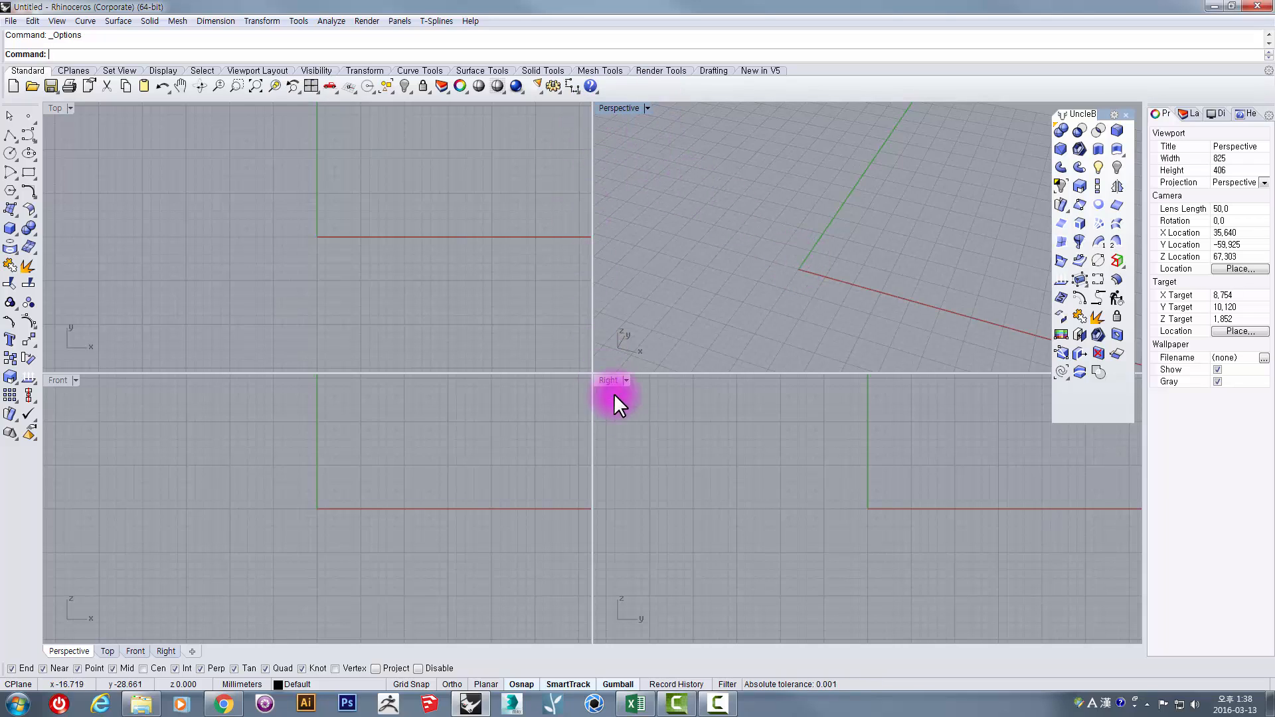
{"action": "left_click", "coordinate": [663, 425]}
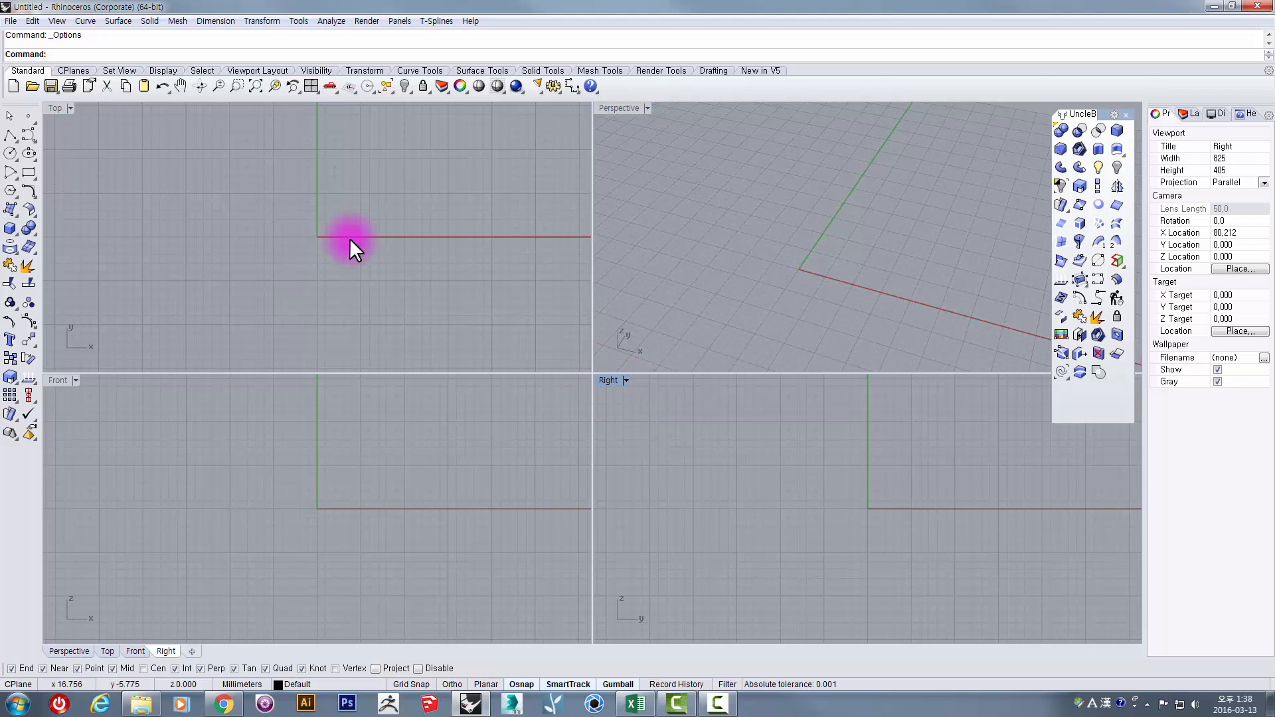
{"action": "left_click", "coordinate": [59, 113]}
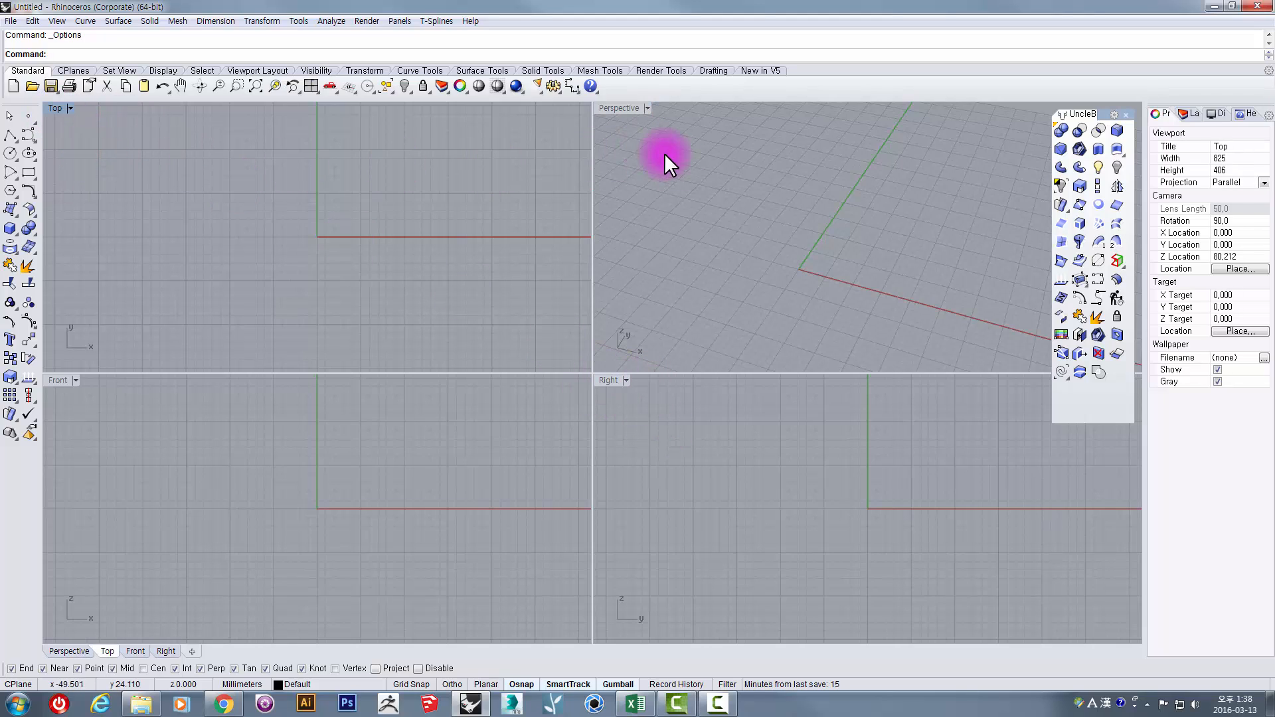
{"action": "left_click", "coordinate": [689, 157]}
{"action": "left_click", "coordinate": [443, 413]}
{"action": "left_click", "coordinate": [736, 450]}
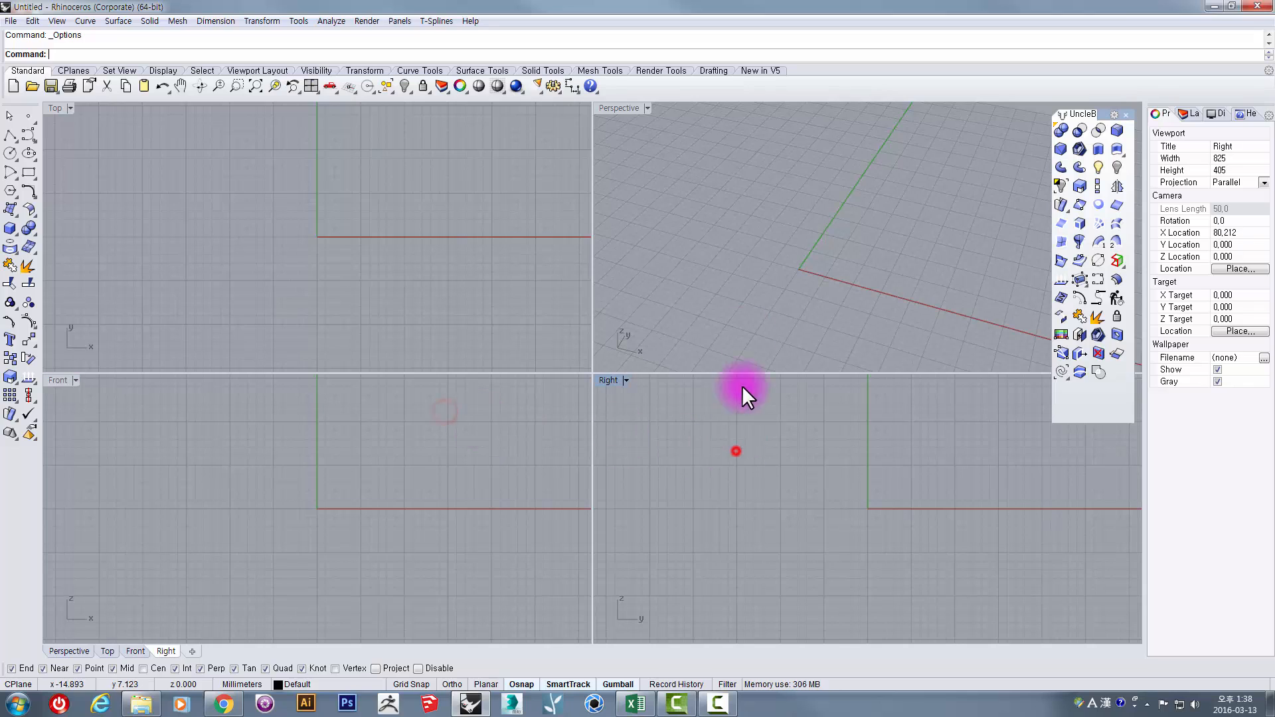
{"action": "left_click", "coordinate": [756, 225]}
Orbit, zoom and pan around the grid origin in the Perspective viewport, and look over that viewport's display mode options
{"action": "right_click_drag", "start_coordinate": [818, 295], "coordinate": [771, 273]}
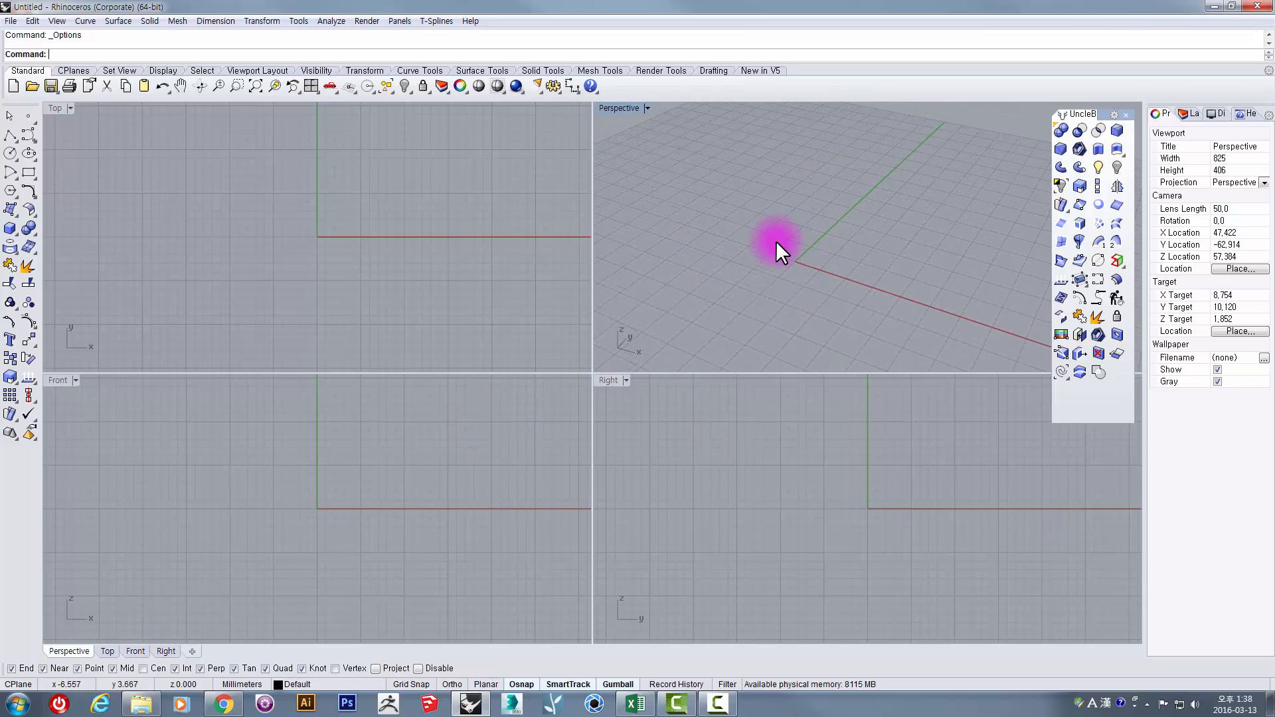
{"action": "right_click_drag", "start_coordinate": [793, 273], "coordinate": [850, 262]}
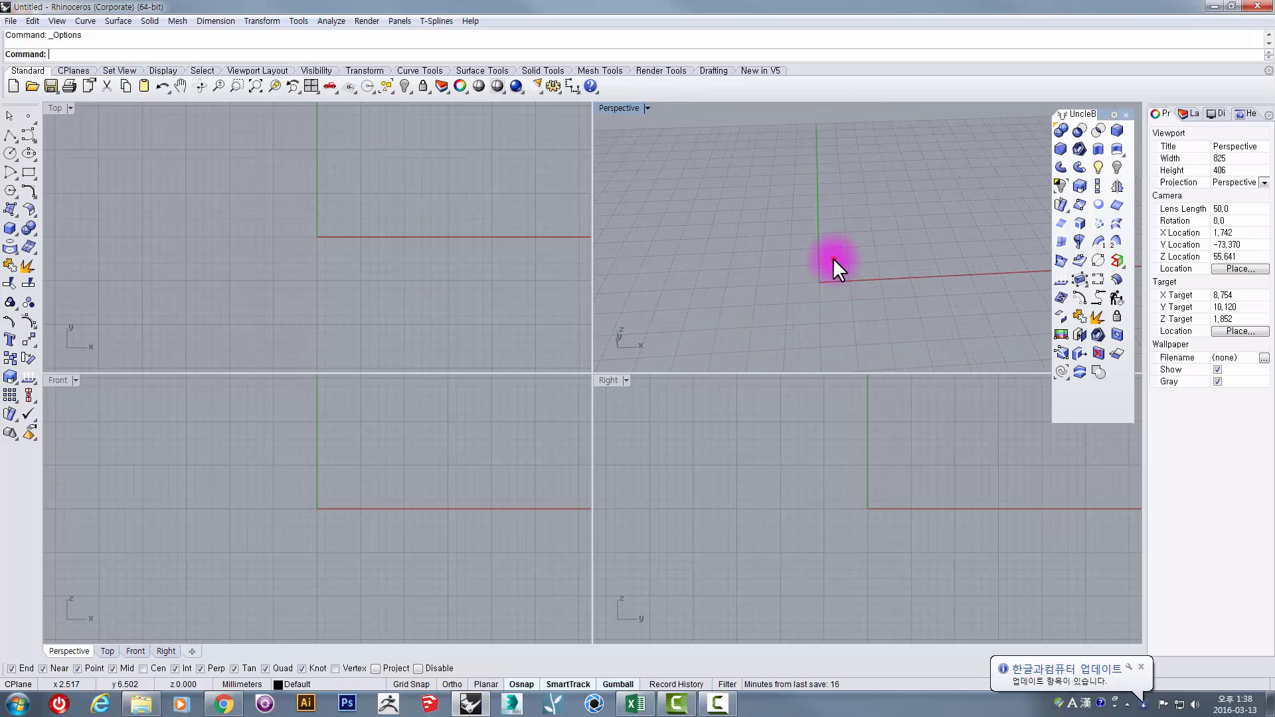
{"action": "scroll", "coordinate": [821, 268], "scroll_direction": "down", "scroll_amount": 6}
{"action": "scroll", "coordinate": [821, 269], "scroll_direction": "up", "scroll_amount": 6}
{"action": "scroll", "coordinate": [821, 268], "scroll_direction": "down", "scroll_amount": 1}
{"action": "scroll", "coordinate": [820, 269], "scroll_direction": "down", "scroll_amount": 10}
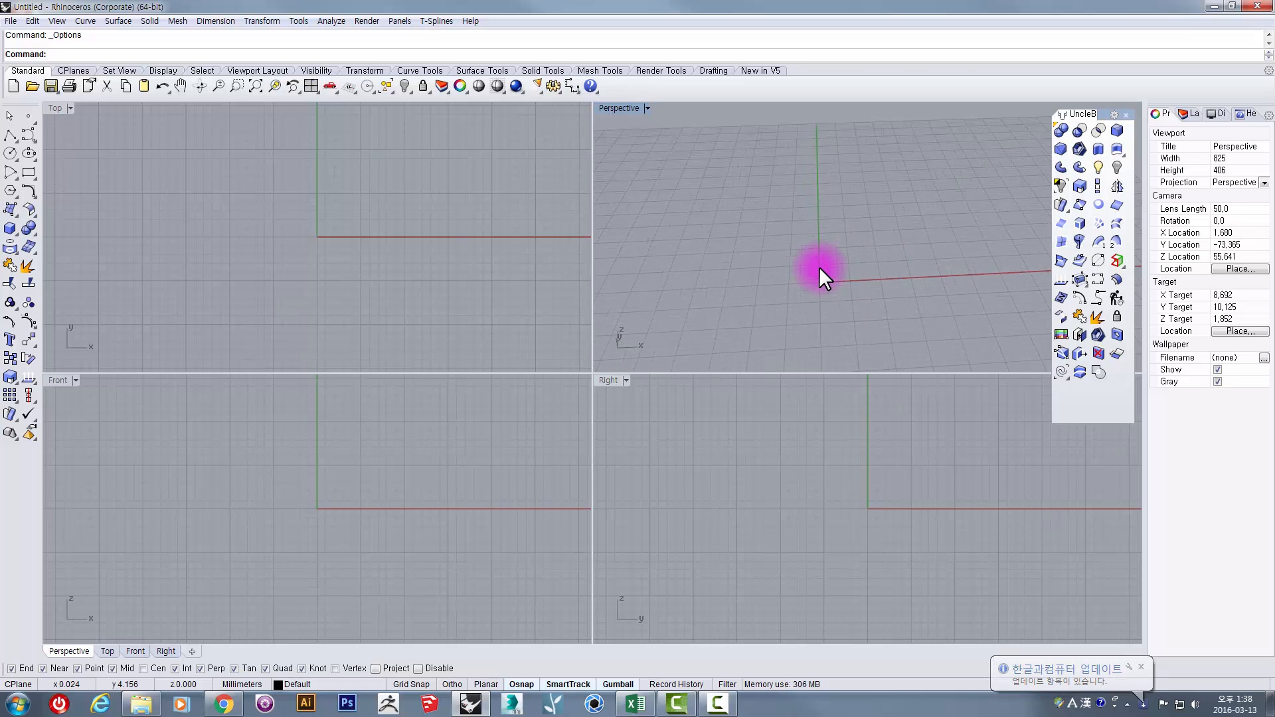
{"action": "scroll", "coordinate": [820, 269], "scroll_direction": "up", "scroll_amount": 6}
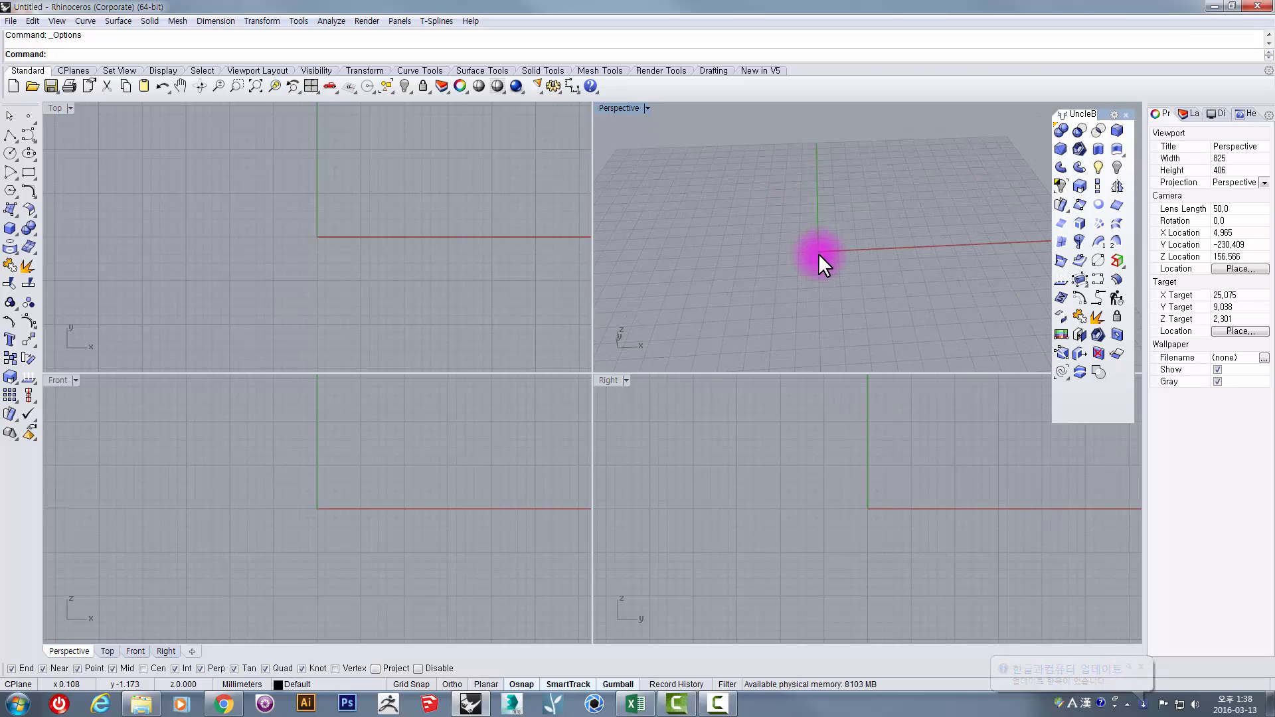
{"action": "scroll", "coordinate": [819, 238], "scroll_direction": "down", "scroll_amount": 3}
{"action": "scroll", "coordinate": [817, 241], "scroll_direction": "up", "scroll_amount": 5}
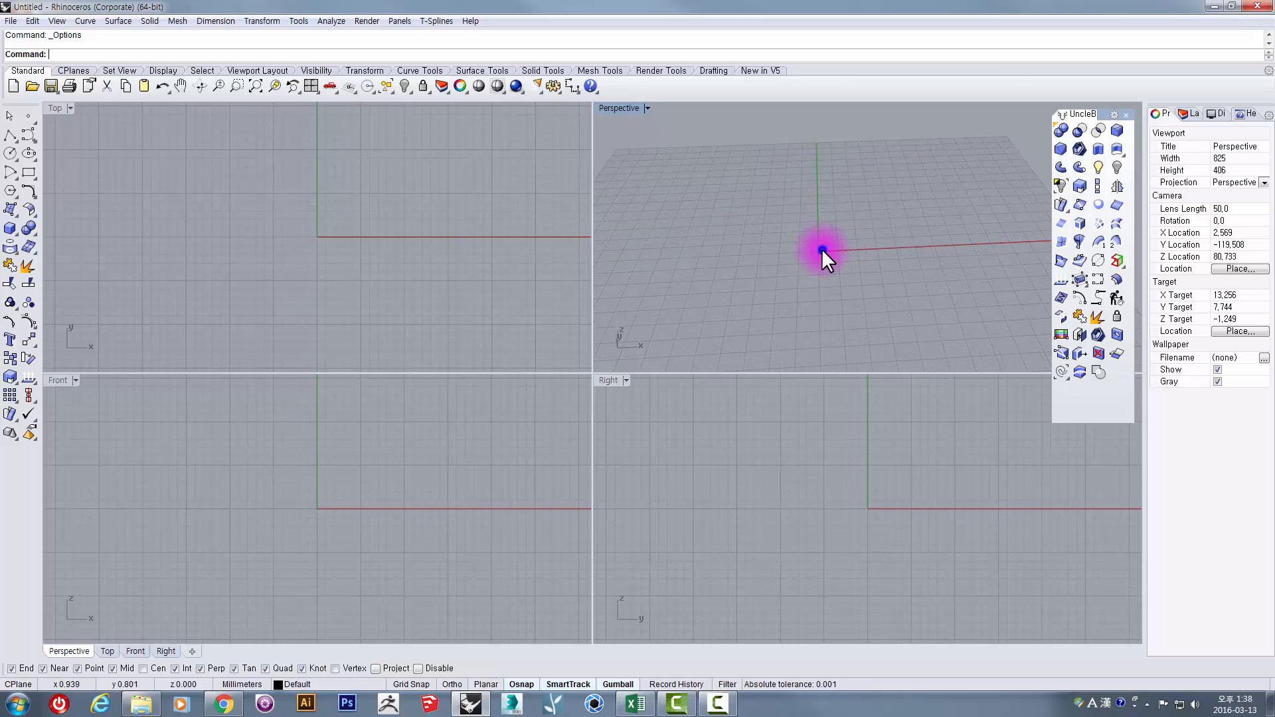
{"action": "right_click_drag", "start_coordinate": [822, 249], "coordinate": [852, 265], "text": "shift"}
{"action": "scroll", "coordinate": [850, 259], "scroll_direction": "up", "scroll_amount": 2}
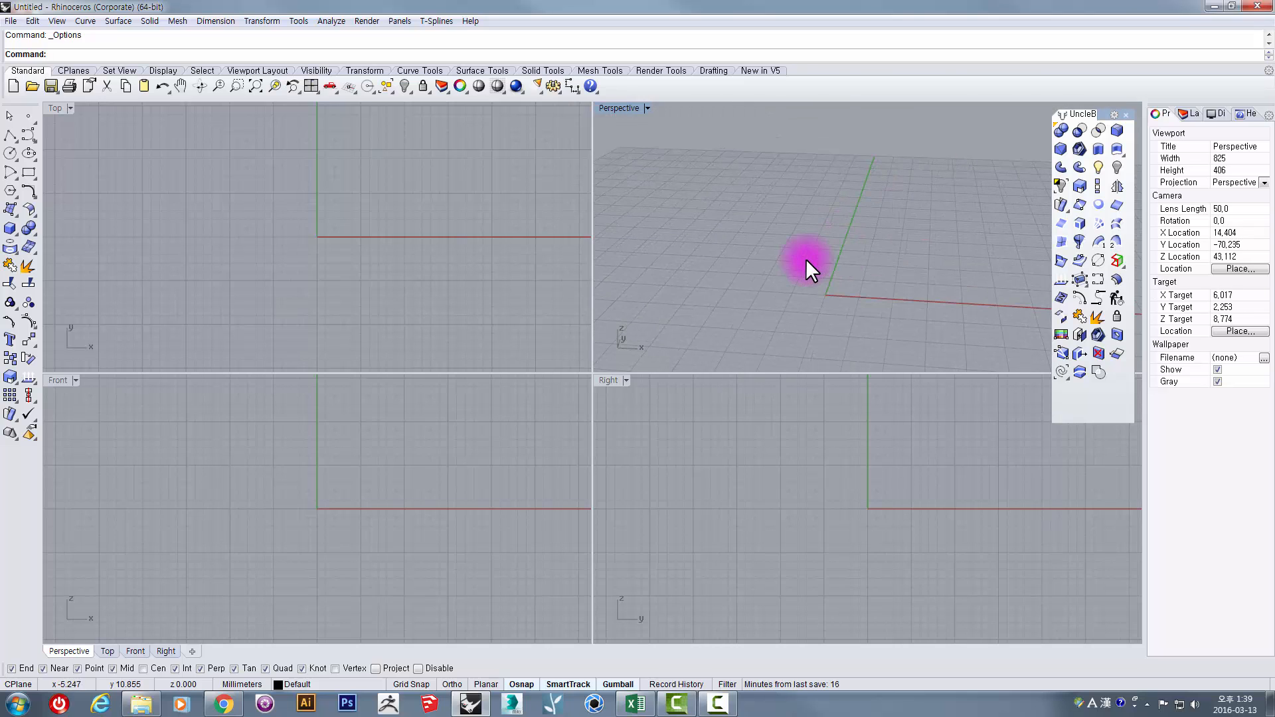
{"action": "left_click", "coordinate": [647, 109]}
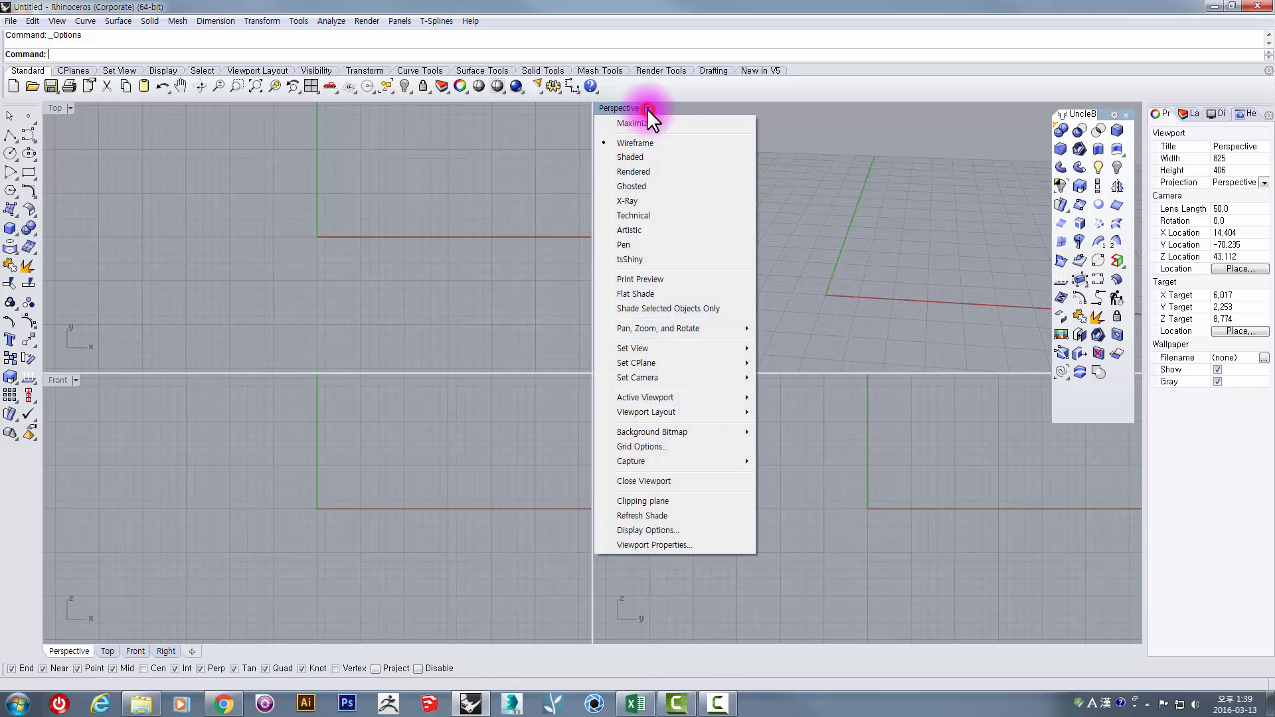
{"action": "left_click", "coordinate": [871, 179]}
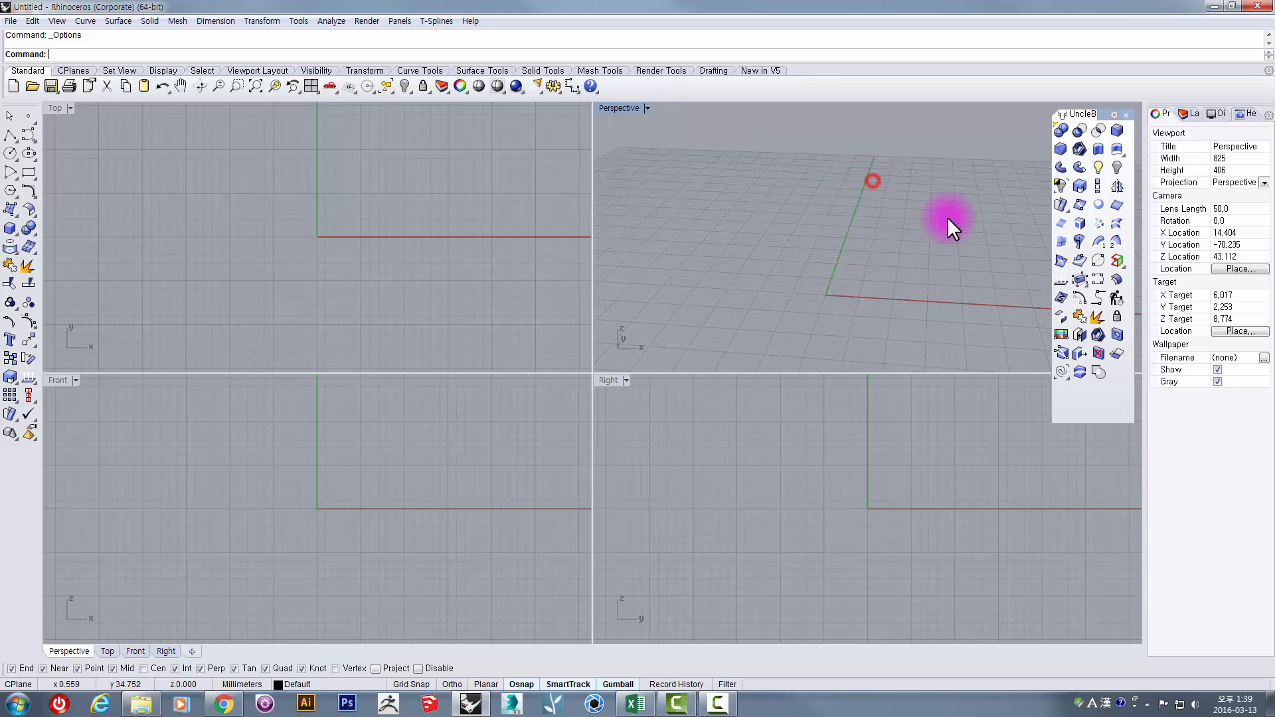
Create a corner-to-corner Box in the Perspective viewport with its base around the grid origin and a height of about 85 mm
{"action": "right_click_drag", "start_coordinate": [837, 215], "coordinate": [759, 244]}
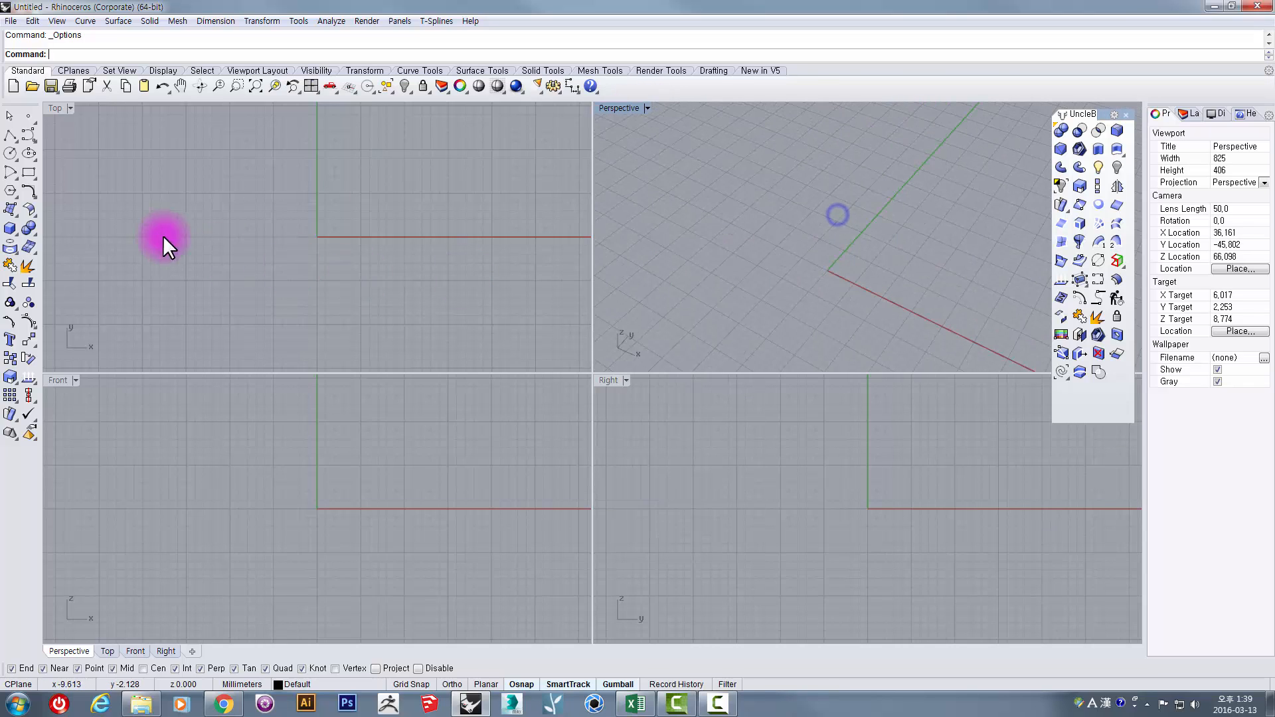
{"action": "left_click", "coordinate": [8, 230]}
{"action": "scroll", "coordinate": [714, 207], "scroll_direction": "down", "scroll_amount": 10}
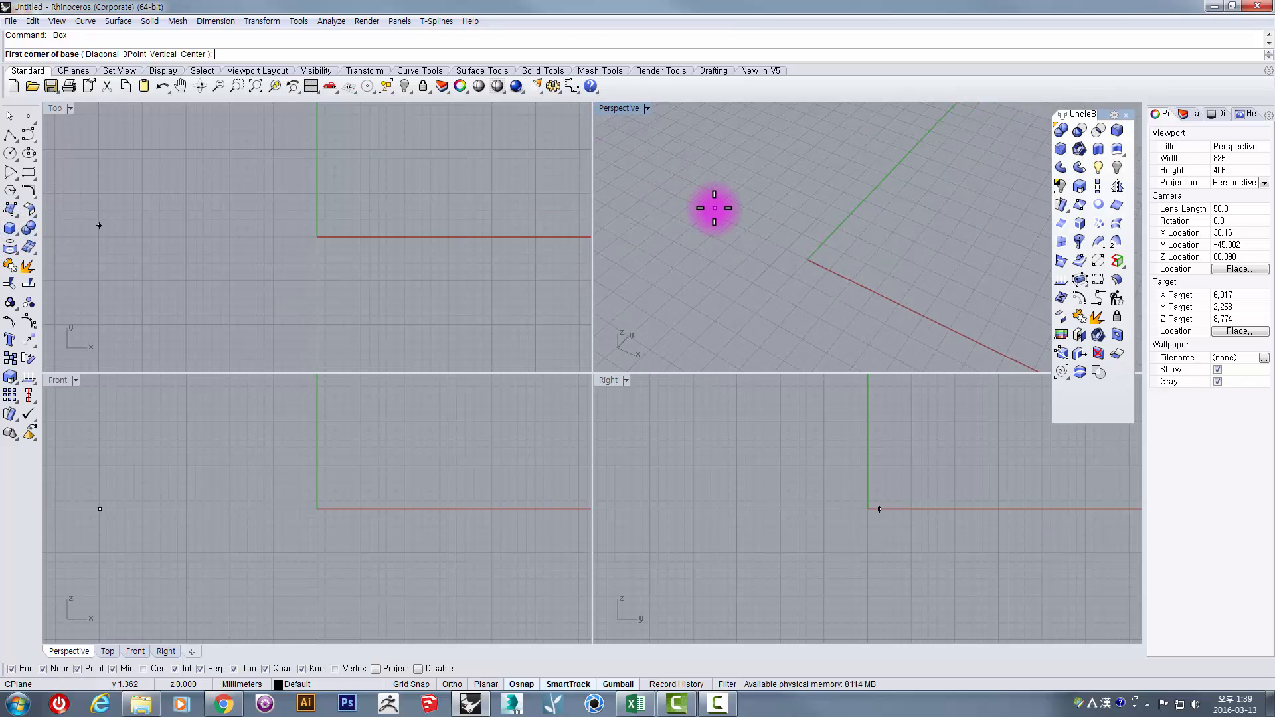
{"action": "right_click_drag", "start_coordinate": [775, 208], "coordinate": [811, 205], "text": "shift"}
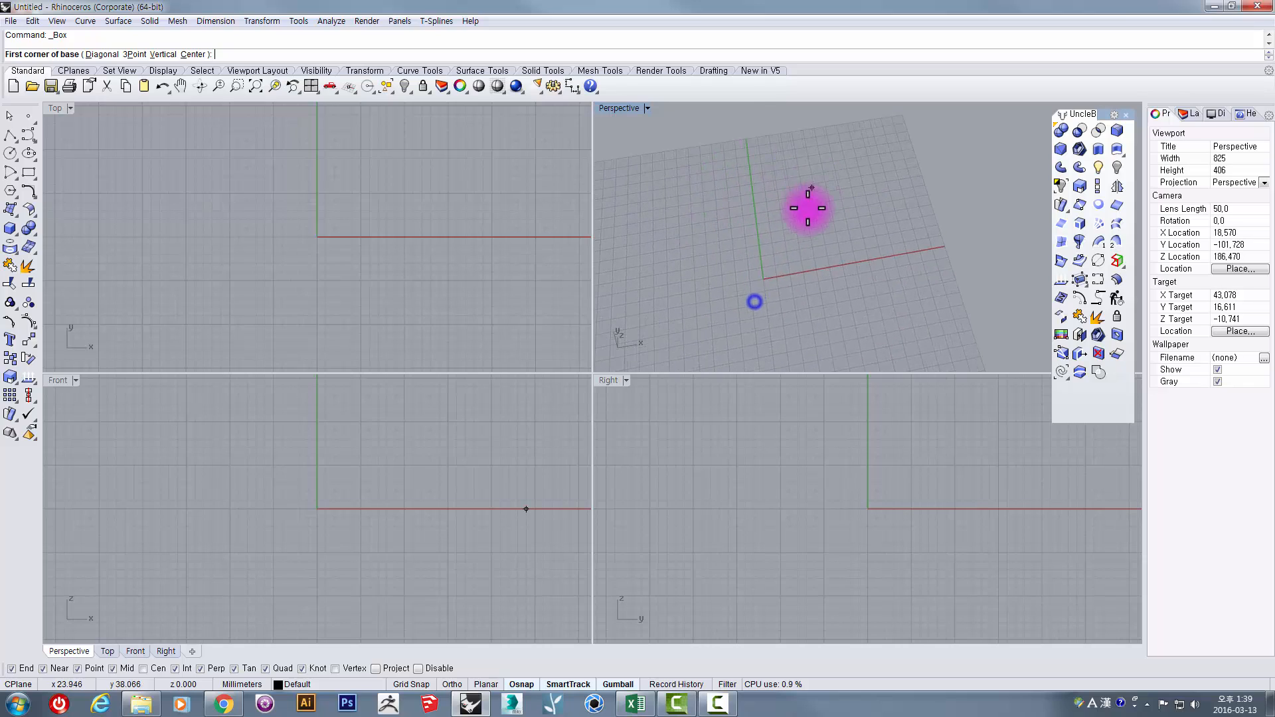
{"action": "left_click", "coordinate": [741, 170]}
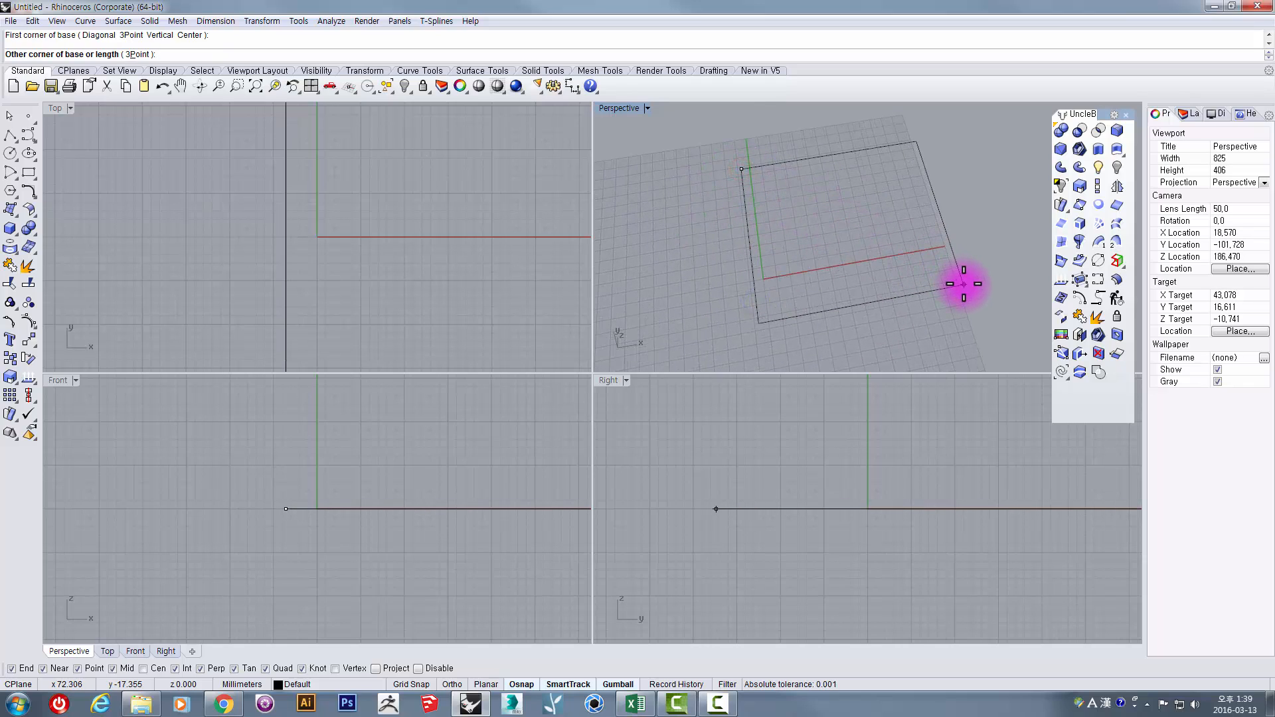
{"action": "left_click", "coordinate": [965, 285]}
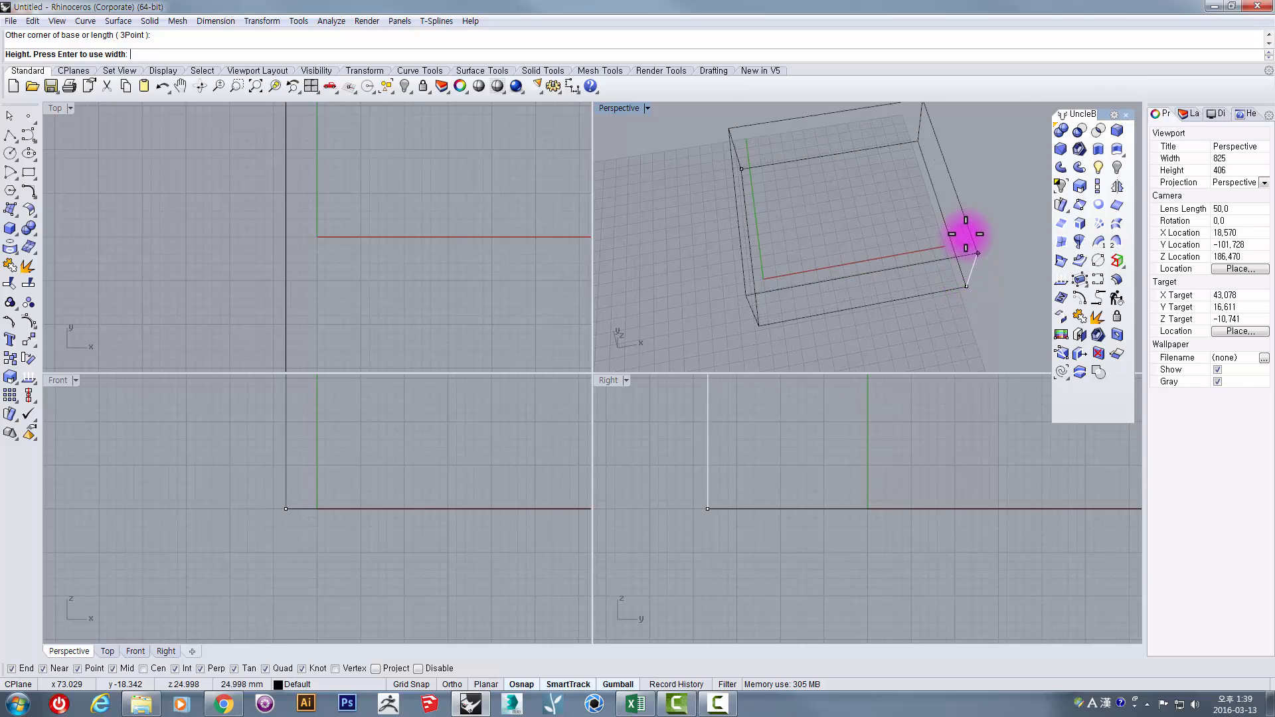
{"action": "scroll", "coordinate": [958, 192], "scroll_direction": "down", "scroll_amount": 3}
{"action": "right_click_drag", "start_coordinate": [957, 191], "coordinate": [886, 261]}
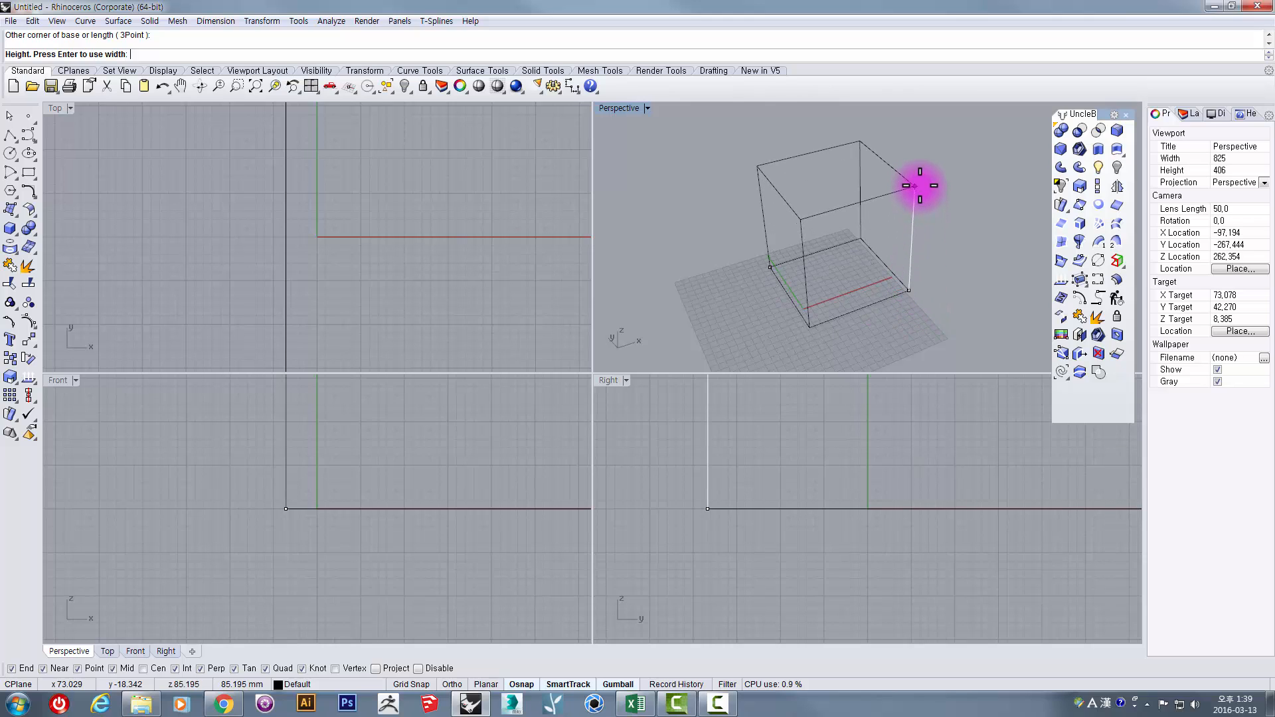
{"action": "left_click", "coordinate": [920, 185]}
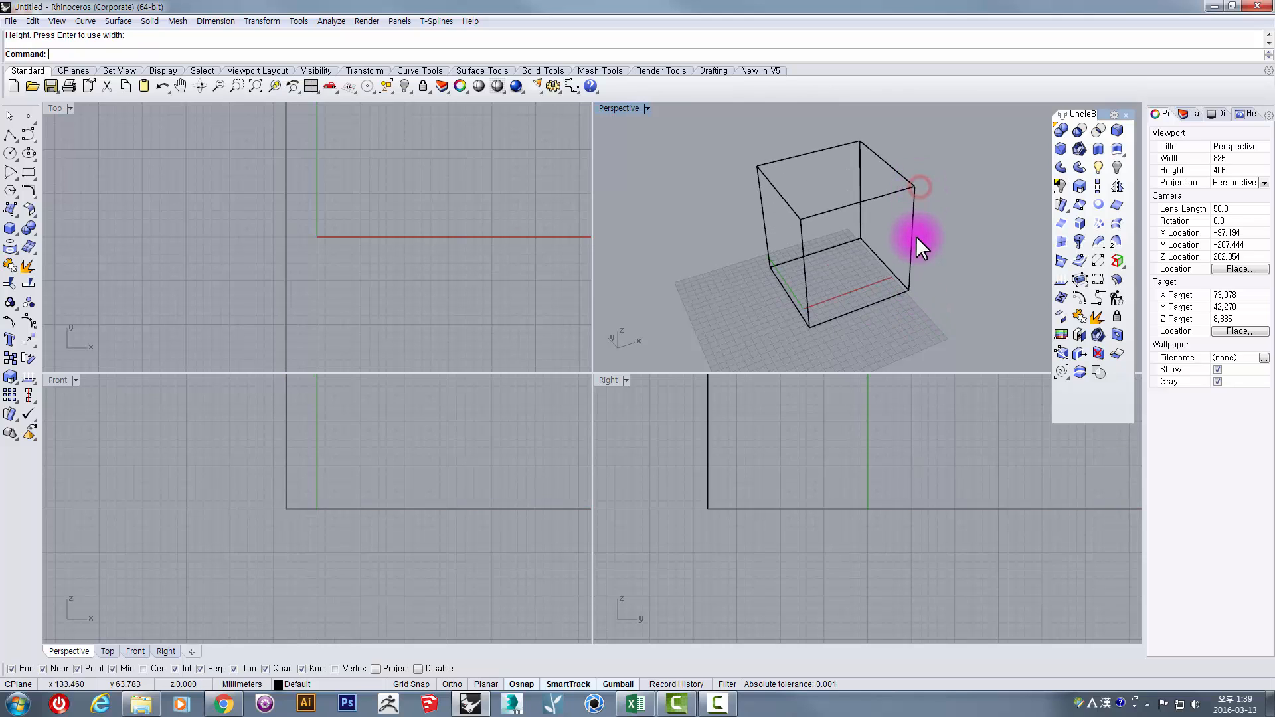
Examine the box from several angles in Perspective and compare it across the Top, Front and Right viewports
{"action": "right_click_drag", "start_coordinate": [919, 245], "coordinate": [730, 238]}
{"action": "scroll", "coordinate": [678, 237], "scroll_direction": "up", "scroll_amount": 6}
{"action": "right_click_drag", "start_coordinate": [726, 251], "coordinate": [757, 263]}
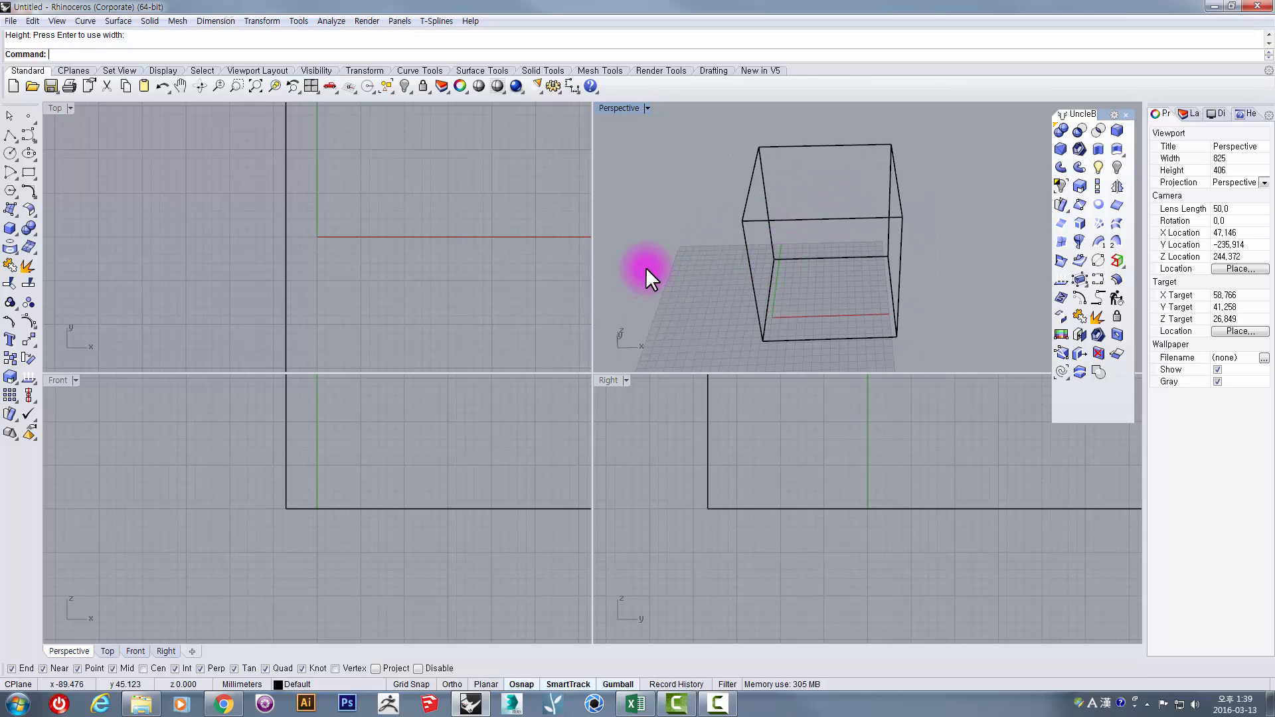
{"action": "left_click", "coordinate": [274, 253]}
{"action": "left_click", "coordinate": [313, 544]}
{"action": "left_click", "coordinate": [825, 532]}
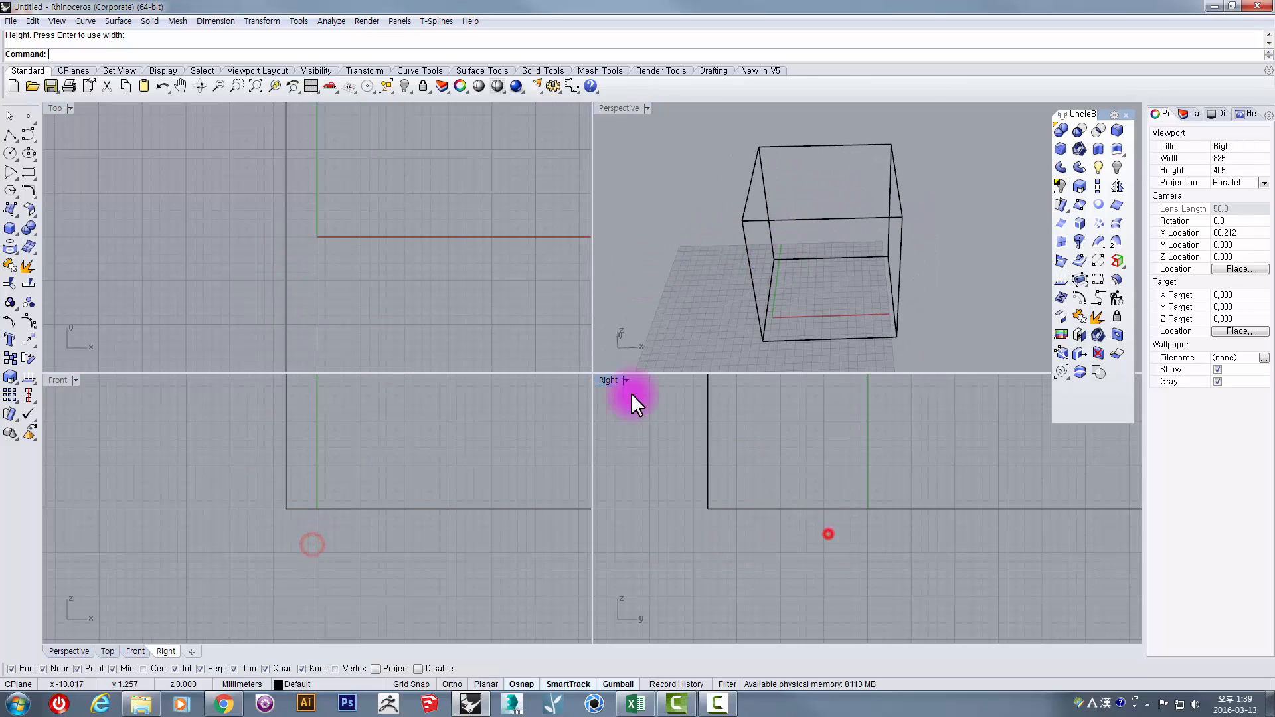
{"action": "left_click", "coordinate": [519, 277]}
{"action": "left_click", "coordinate": [494, 492]}
{"action": "left_click", "coordinate": [894, 490]}
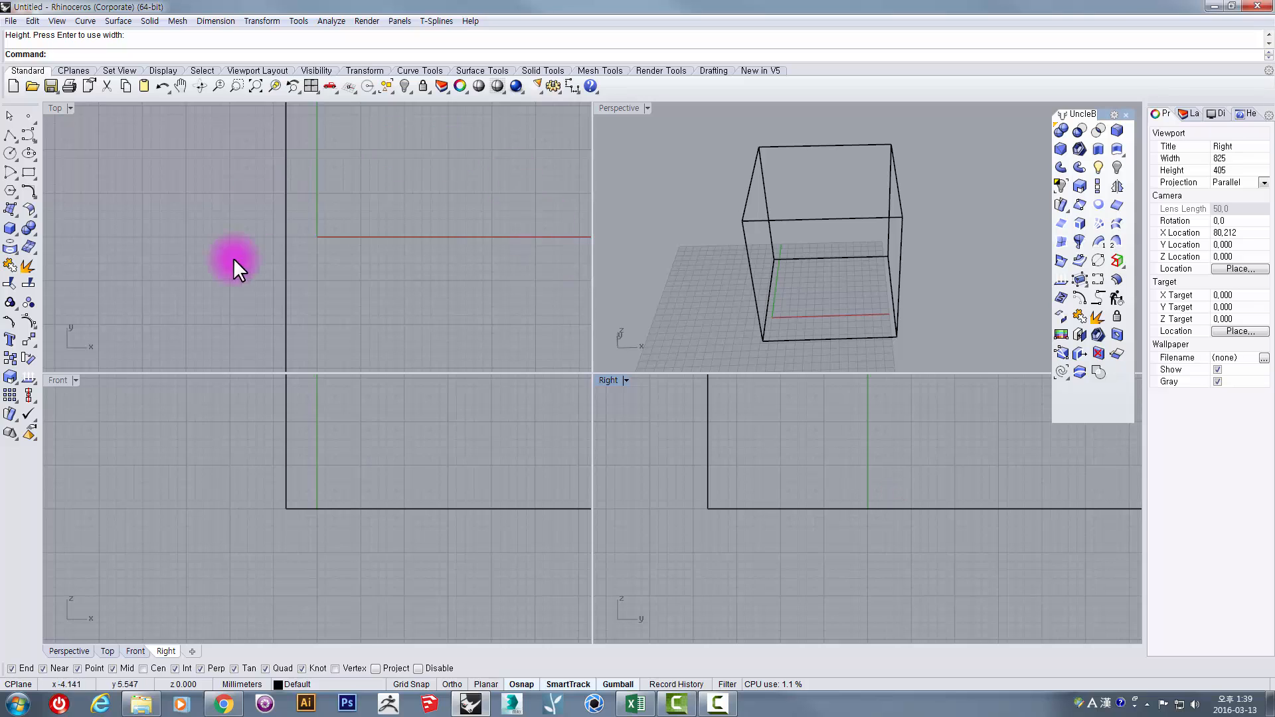
{"action": "right_click_drag", "start_coordinate": [733, 227], "coordinate": [651, 233]}
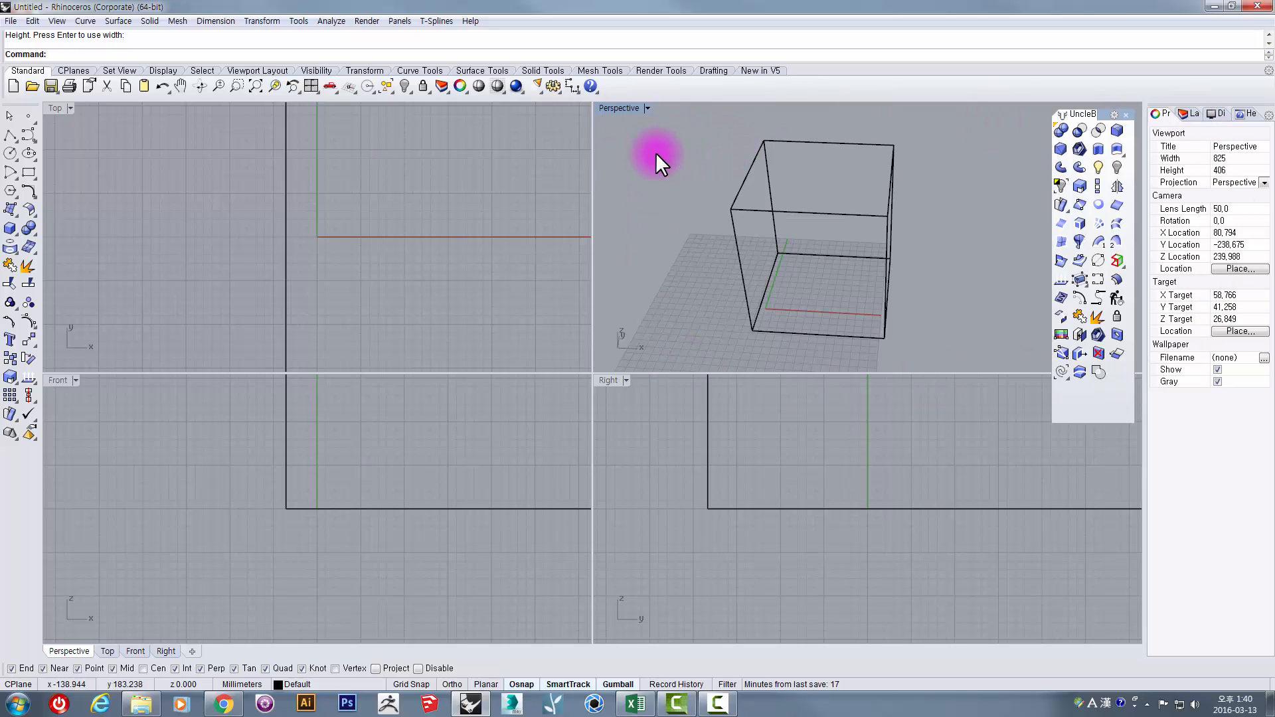
Maximize the Perspective viewport, orbit around the box down to a low viewing angle, and restore the four-viewport layout
{"action": "double_click", "coordinate": [607, 107]}
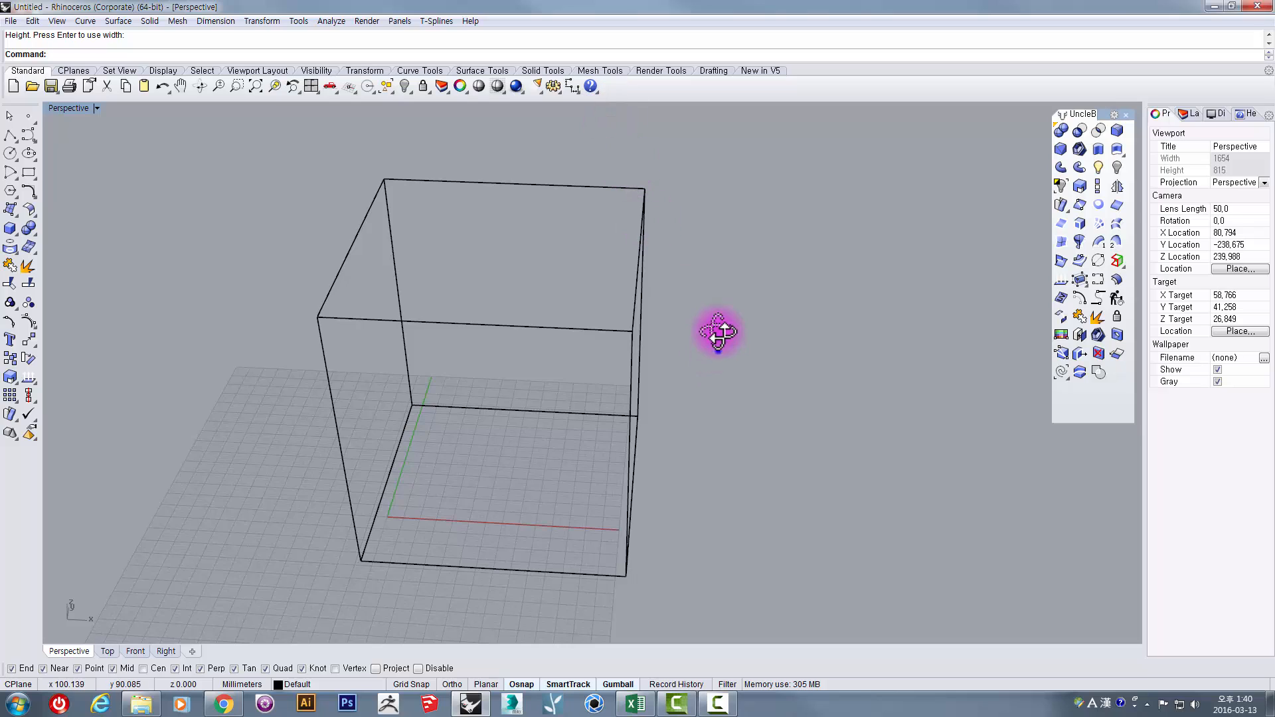
{"action": "right_click_drag", "start_coordinate": [638, 333], "coordinate": [755, 278]}
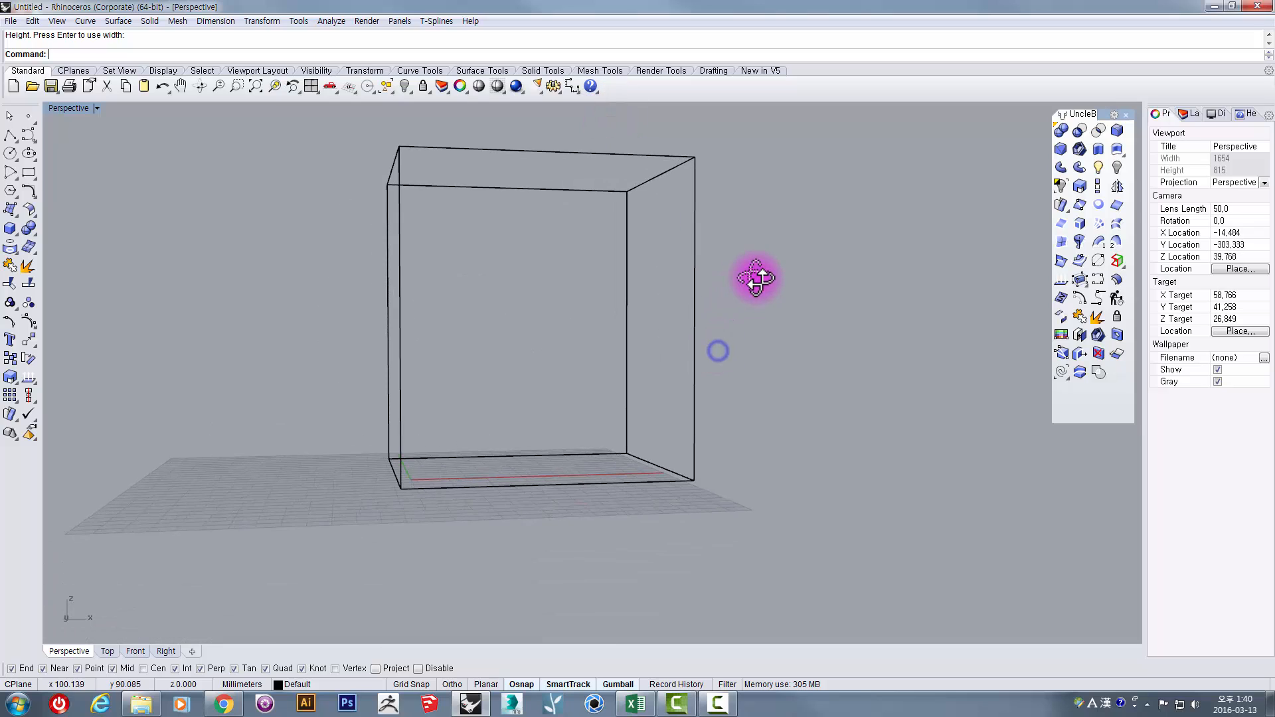
{"action": "double_click", "coordinate": [66, 108]}
{"action": "left_click", "coordinate": [561, 136]}
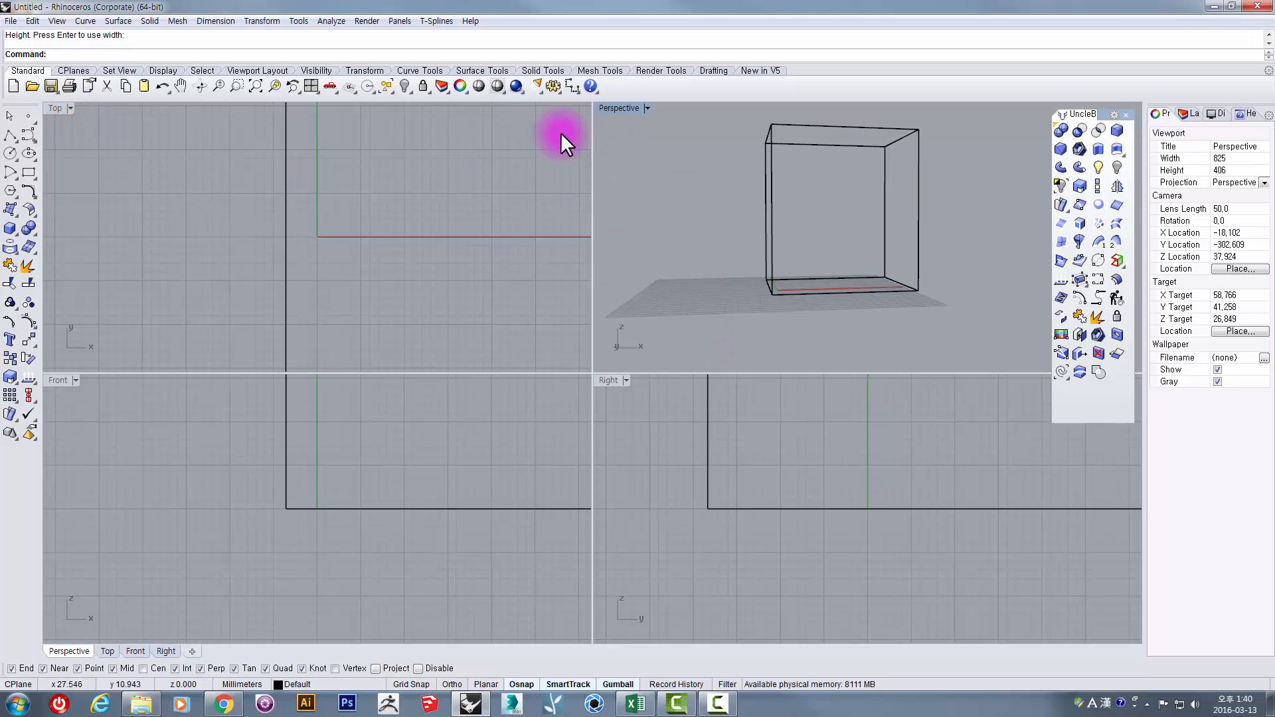
Maximize the Perspective viewport, reframe the box from above, and set the viewport display to Shaded
{"action": "double_click", "coordinate": [612, 108]}
{"action": "right_click_drag", "start_coordinate": [620, 250], "coordinate": [507, 212]}
{"action": "scroll", "coordinate": [557, 348], "scroll_direction": "down", "scroll_amount": 3}
{"action": "scroll", "coordinate": [549, 356], "scroll_direction": "up", "scroll_amount": 4}
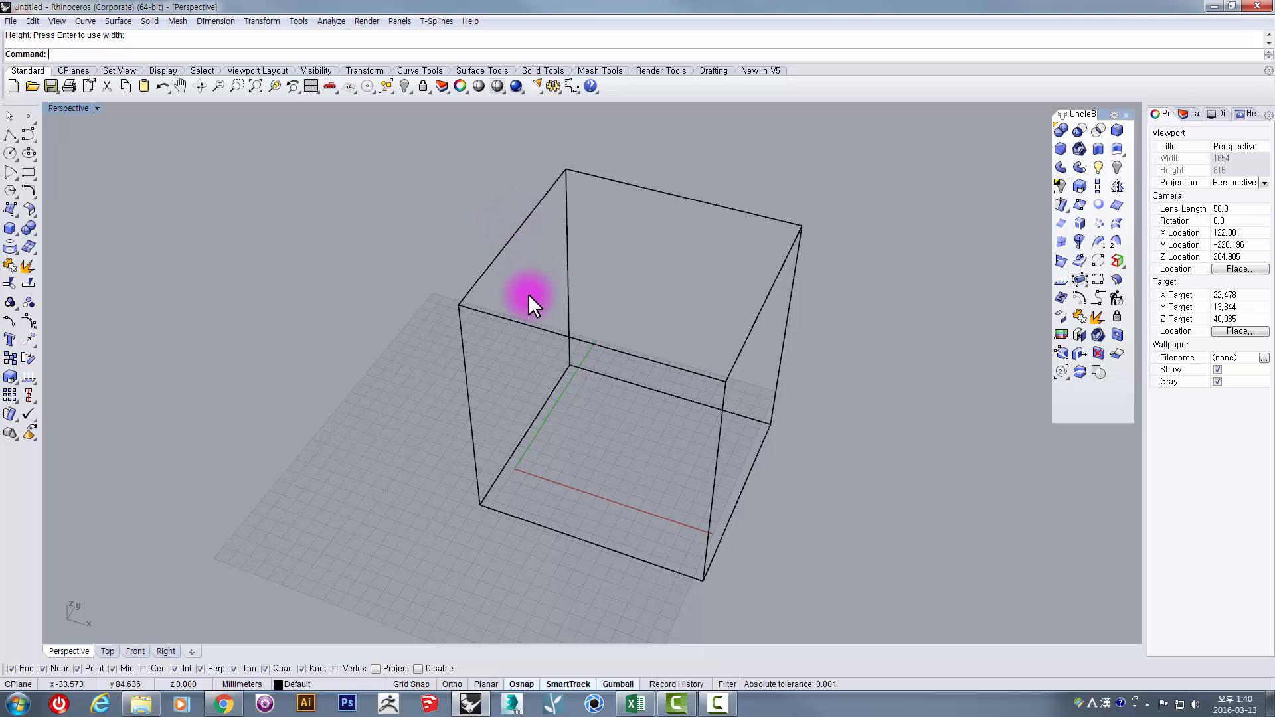
{"action": "left_click", "coordinate": [502, 241]}
{"action": "left_click", "coordinate": [473, 190]}
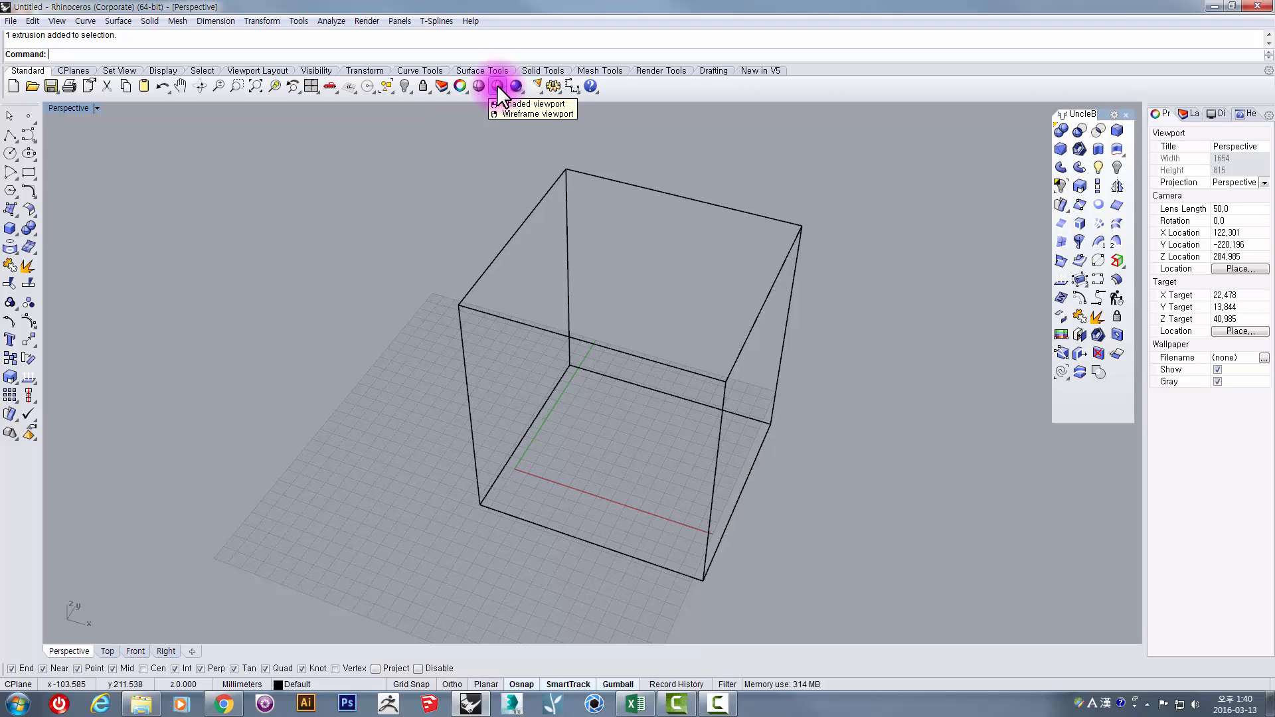
{"action": "left_click", "coordinate": [497, 85]}
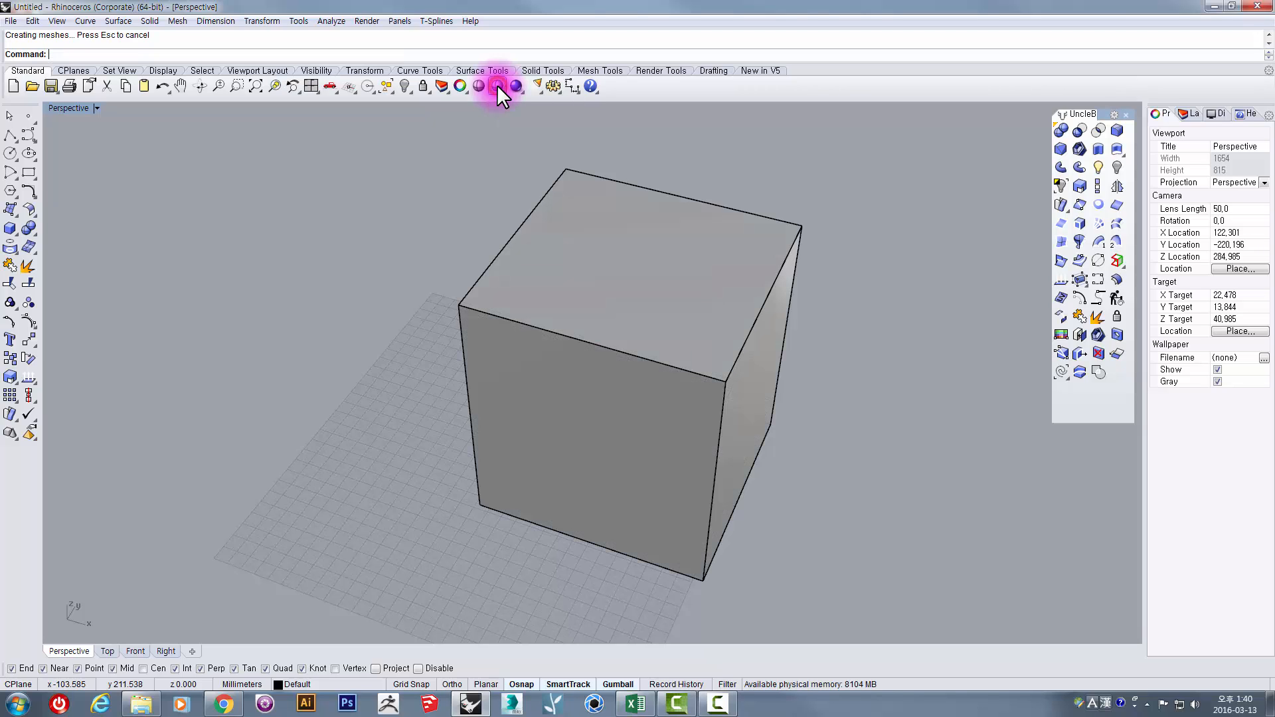
Orbit and zoom around the shaded box to examine its top and side faces
{"action": "right_click_drag", "start_coordinate": [618, 305], "coordinate": [570, 324]}
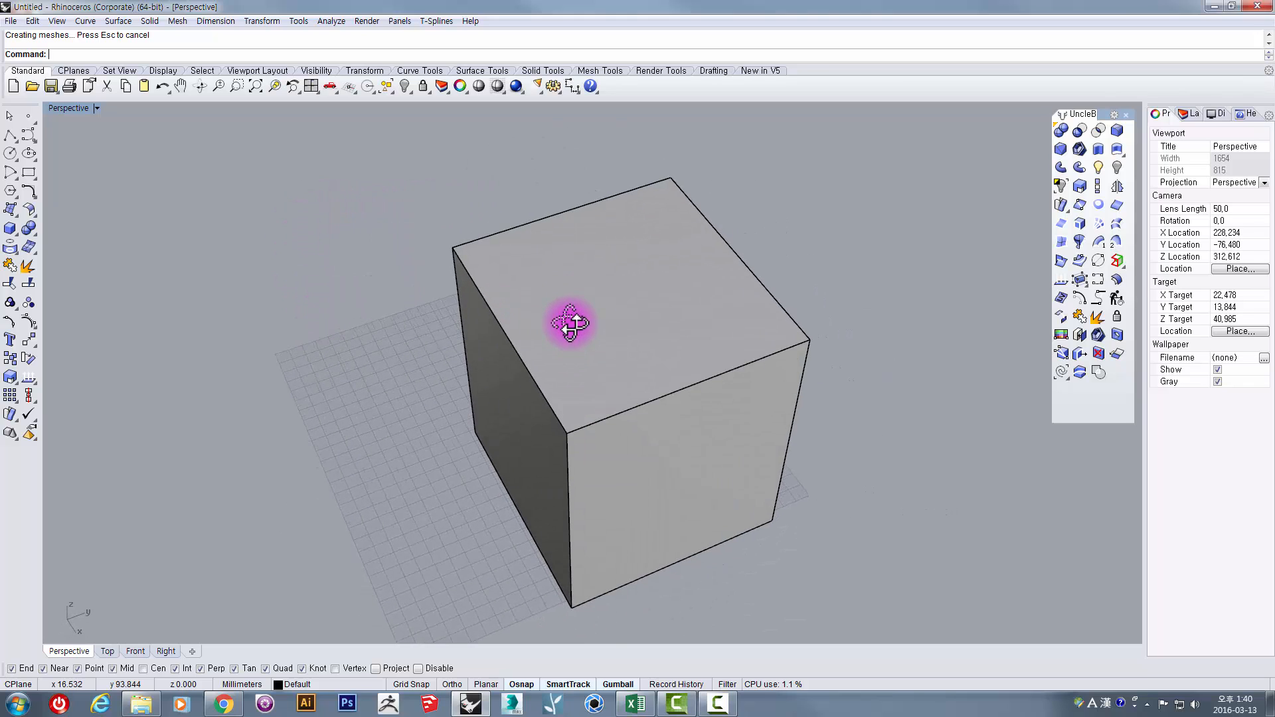
{"action": "scroll", "coordinate": [540, 420], "scroll_direction": "up", "scroll_amount": 2}
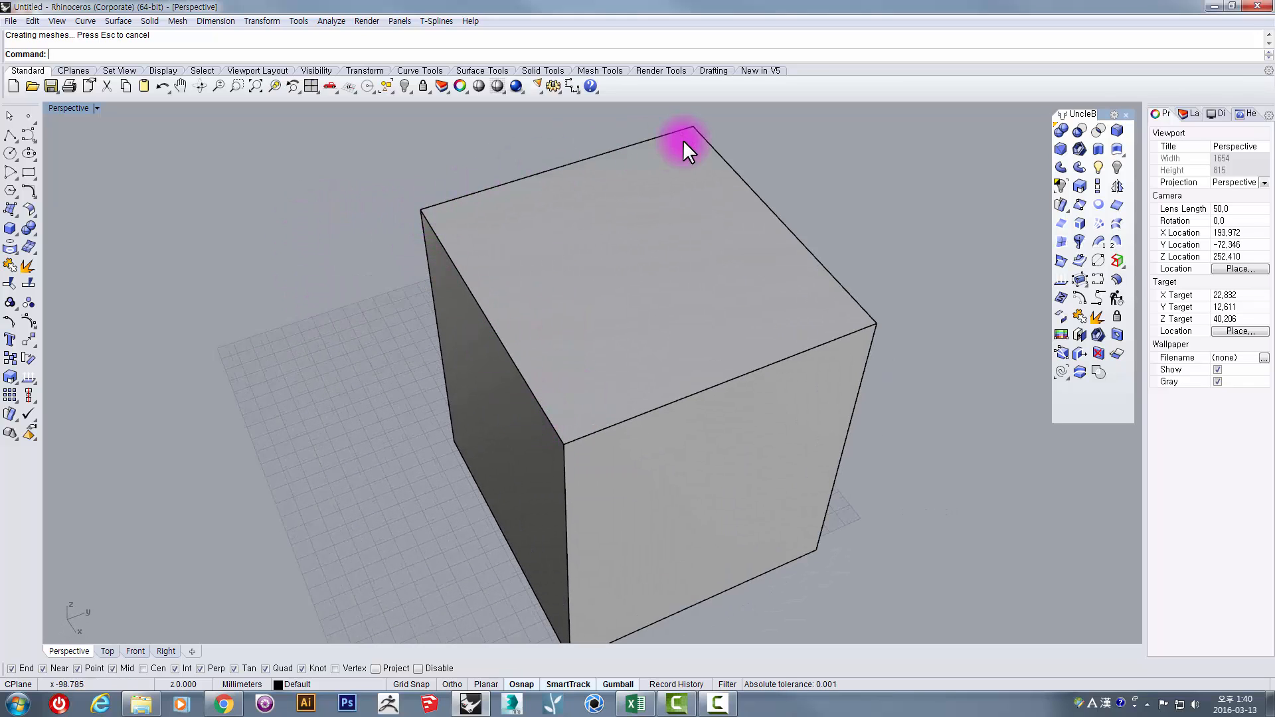
{"action": "right_click_drag", "start_coordinate": [871, 282], "coordinate": [678, 379]}
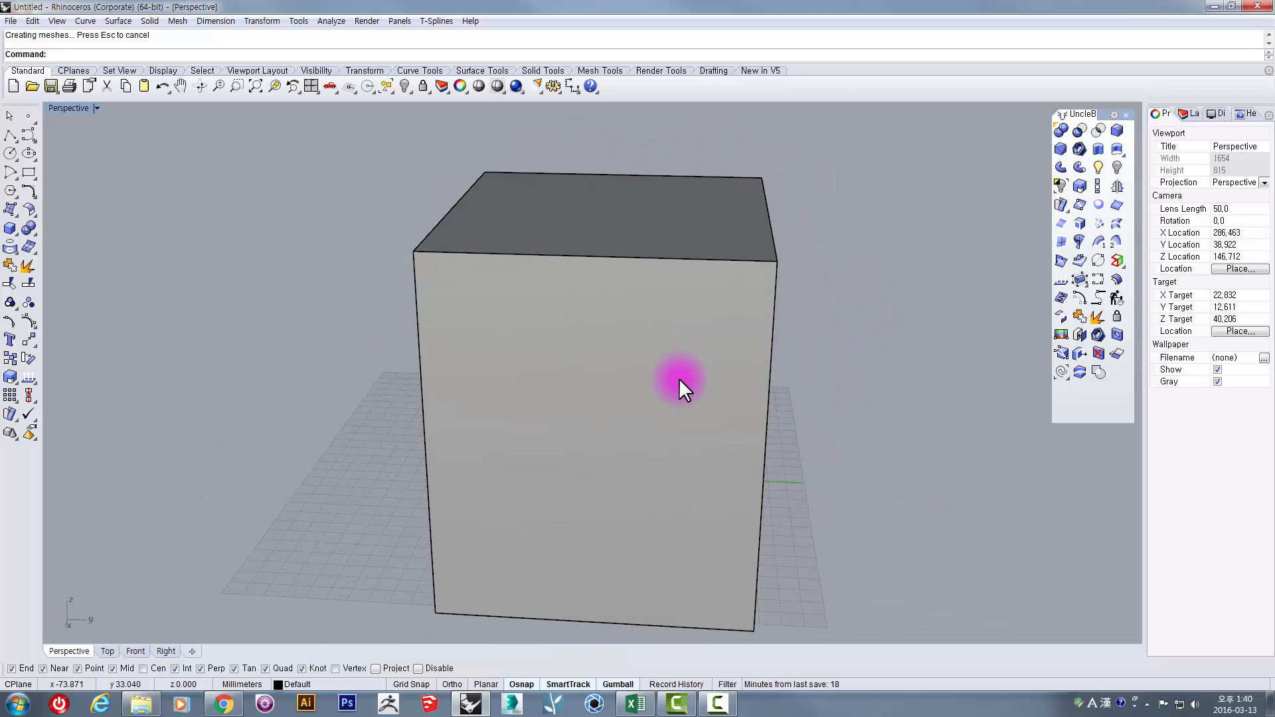
{"action": "right_click_drag", "start_coordinate": [638, 340], "coordinate": [591, 418]}
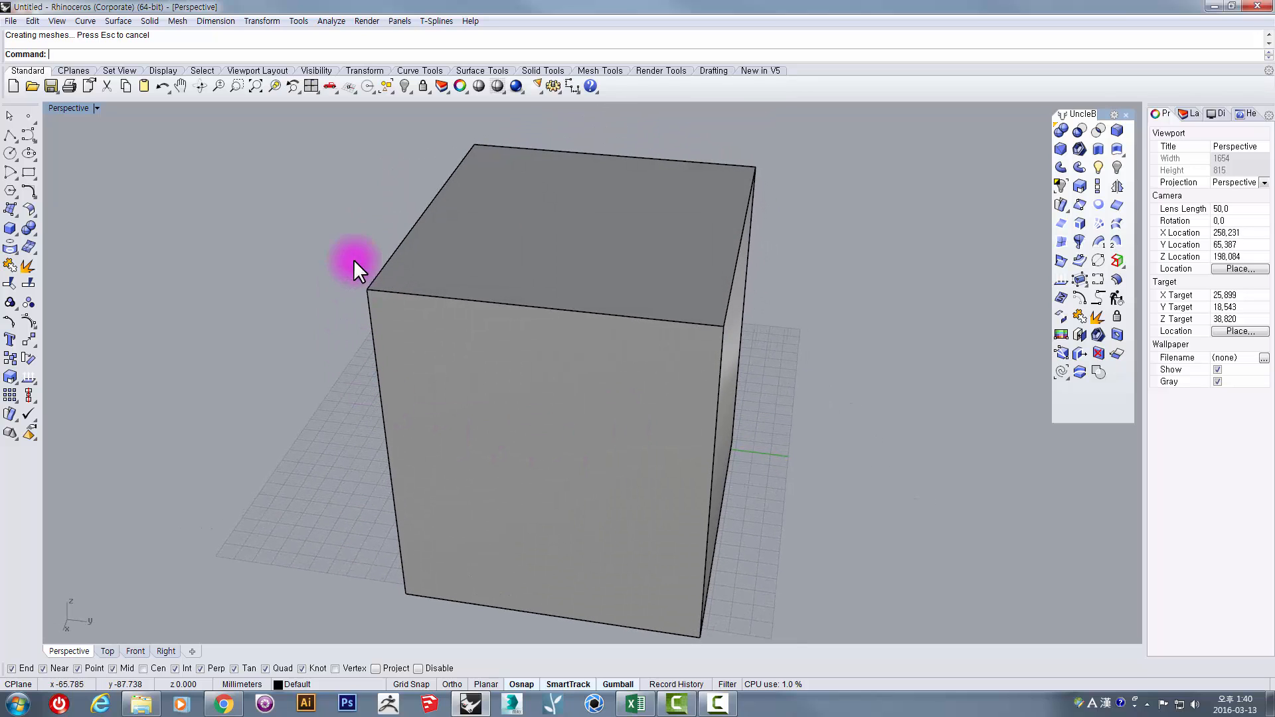
{"action": "right_click_drag", "start_coordinate": [603, 214], "coordinate": [641, 307]}
{"action": "left_click", "coordinate": [612, 240]}
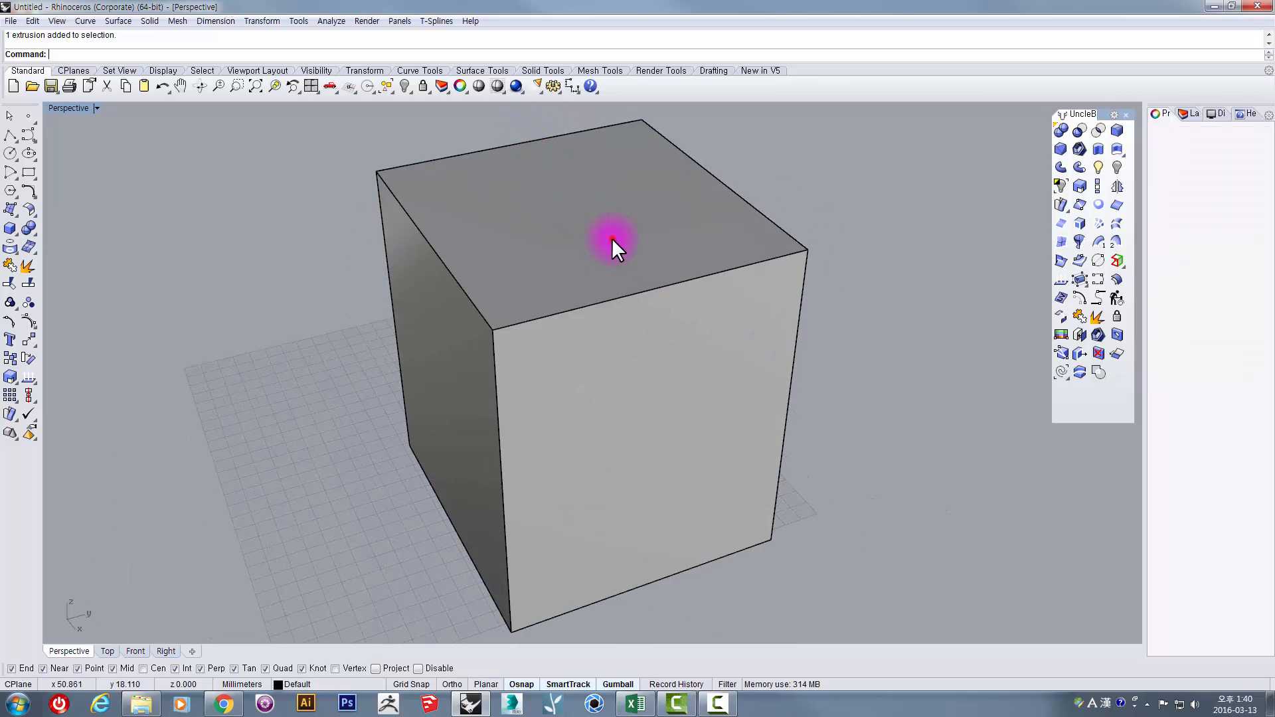
{"action": "right_click_drag", "start_coordinate": [795, 253], "coordinate": [747, 229]}
{"action": "left_click", "coordinate": [952, 239]}
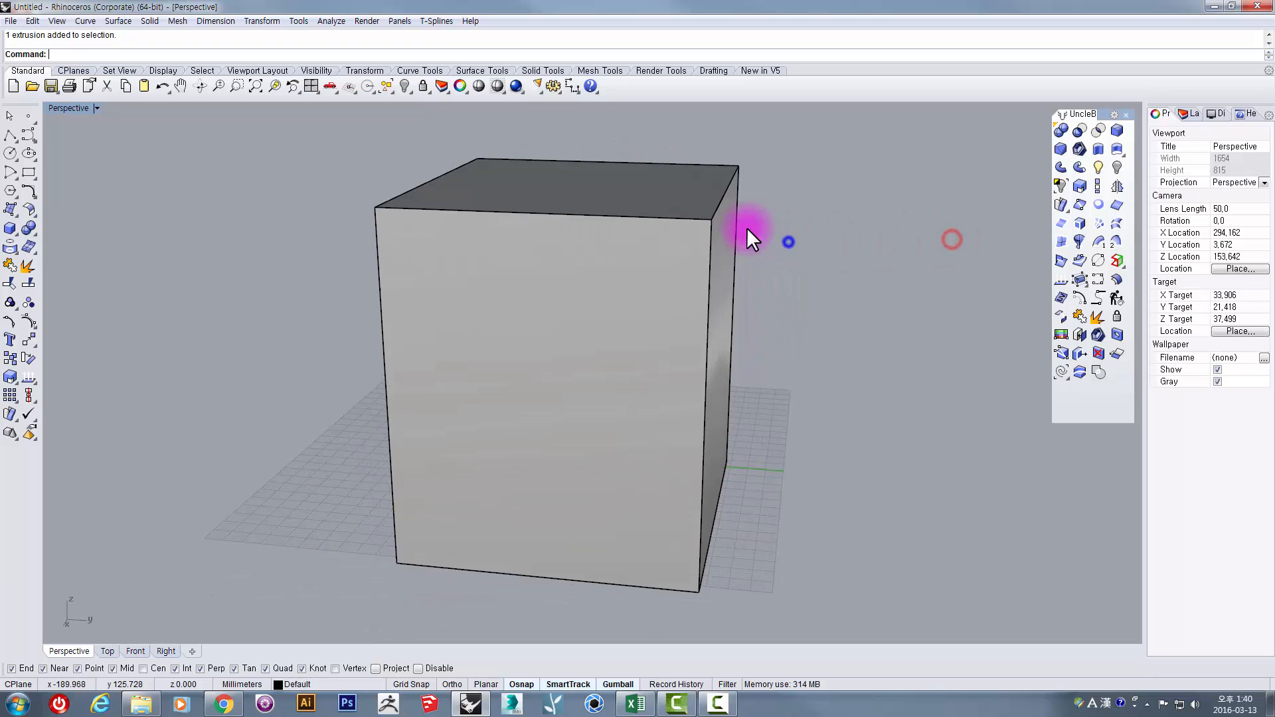
Set the Perspective display mode to Ghosted, examine the box from several angles, and return the display to Shaded
{"action": "left_click", "coordinate": [496, 86]}
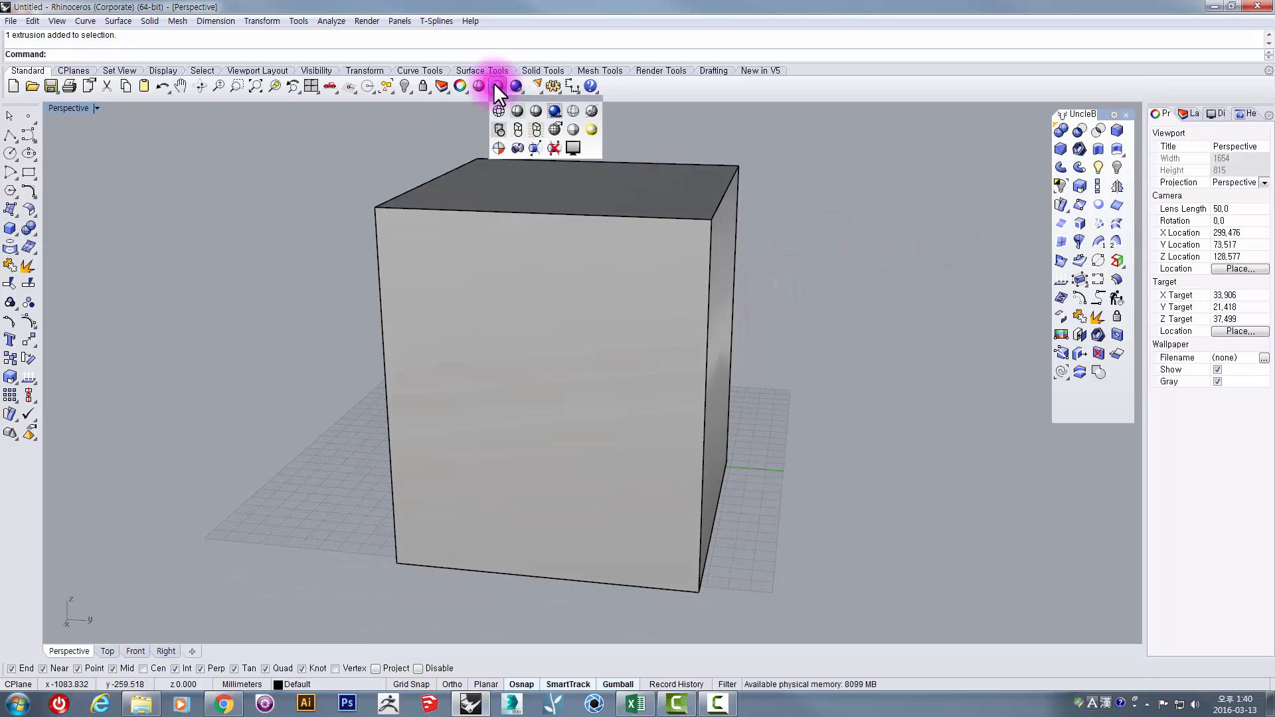
{"action": "left_click", "coordinate": [573, 111]}
{"action": "right_click_drag", "start_coordinate": [649, 179], "coordinate": [805, 269]}
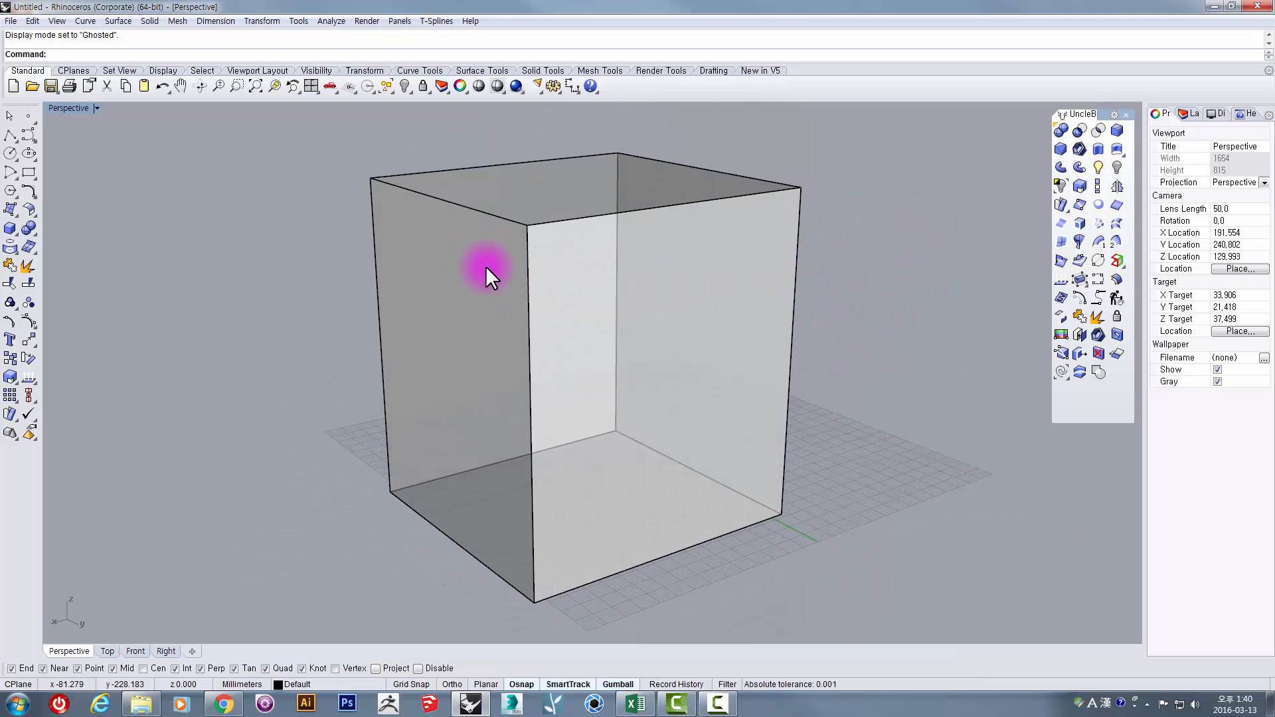
{"action": "right_click_drag", "start_coordinate": [487, 269], "coordinate": [516, 229]}
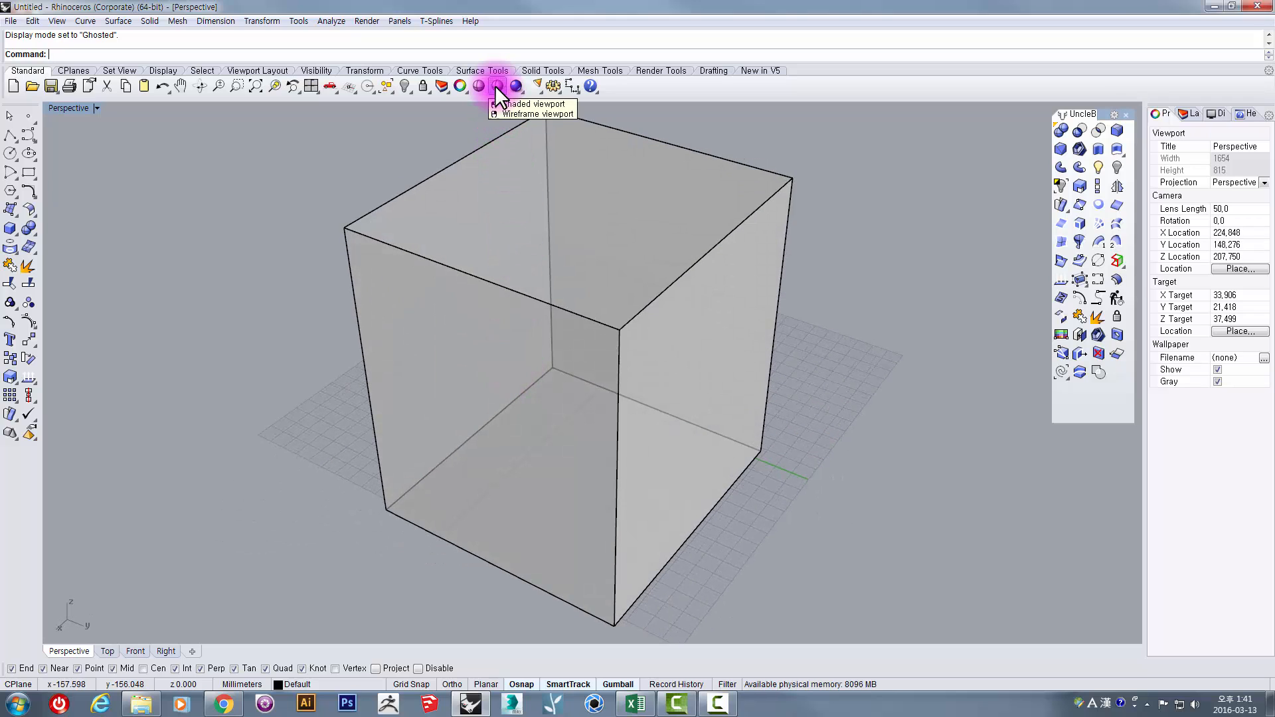
{"action": "right_click_drag", "start_coordinate": [490, 183], "coordinate": [493, 394]}
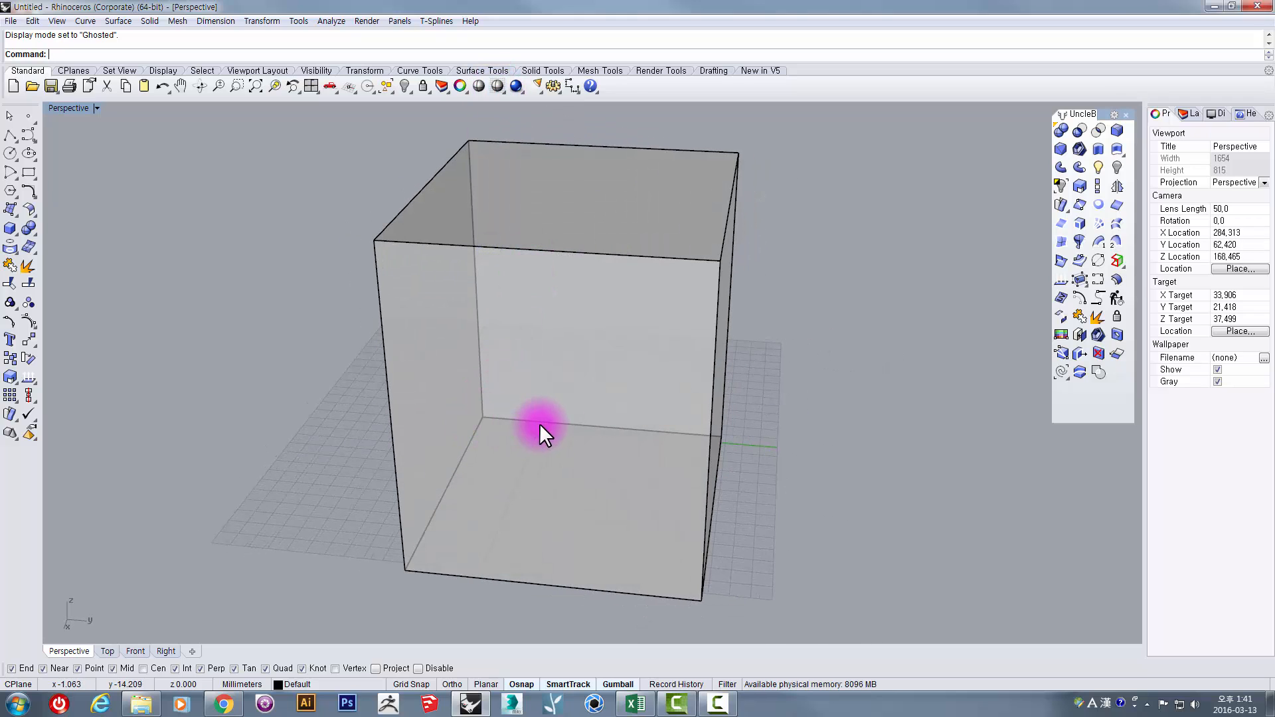
{"action": "right_click_drag", "start_coordinate": [608, 413], "coordinate": [552, 425]}
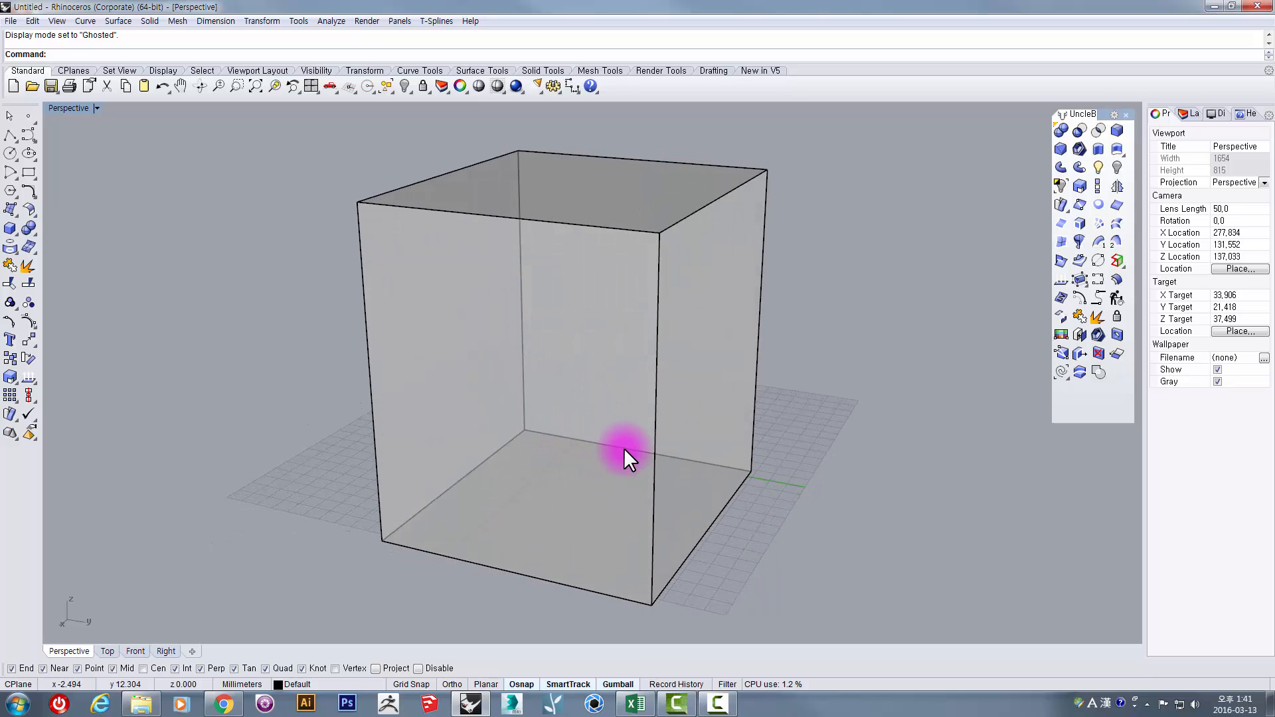
{"action": "right_click_drag", "start_coordinate": [627, 445], "coordinate": [480, 228]}
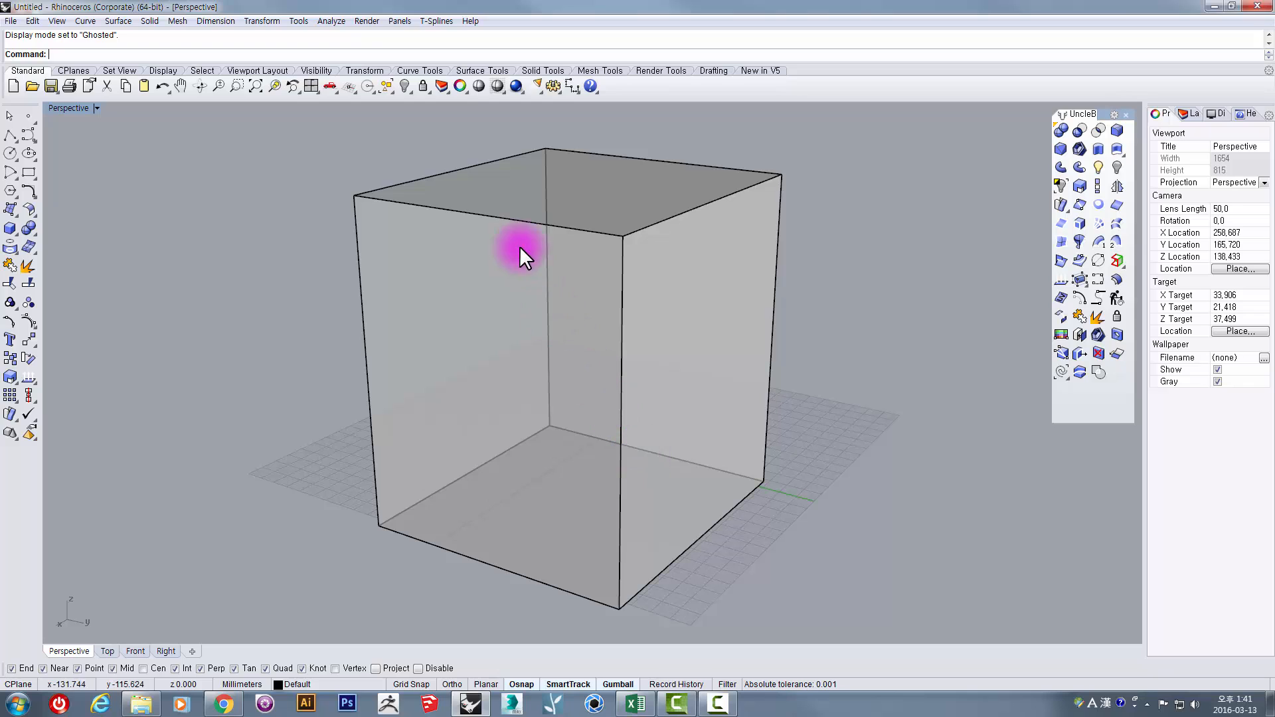
{"action": "mouse_move", "coordinate": [627, 386]}
{"action": "right_mouse_down"}
{"action": "mouse_move", "coordinate": [655, 407]}
{"action": "mouse_move", "coordinate": [556, 444]}
{"action": "right_mouse_up"}
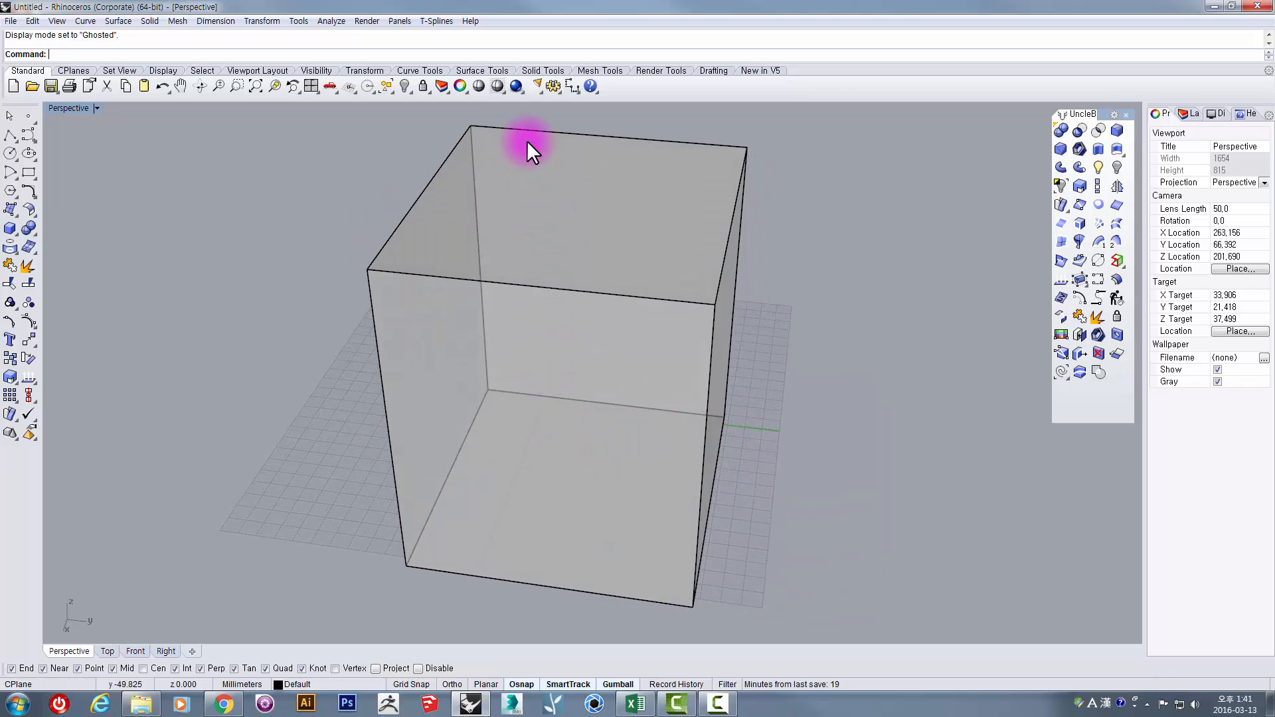
{"action": "left_click", "coordinate": [497, 86]}
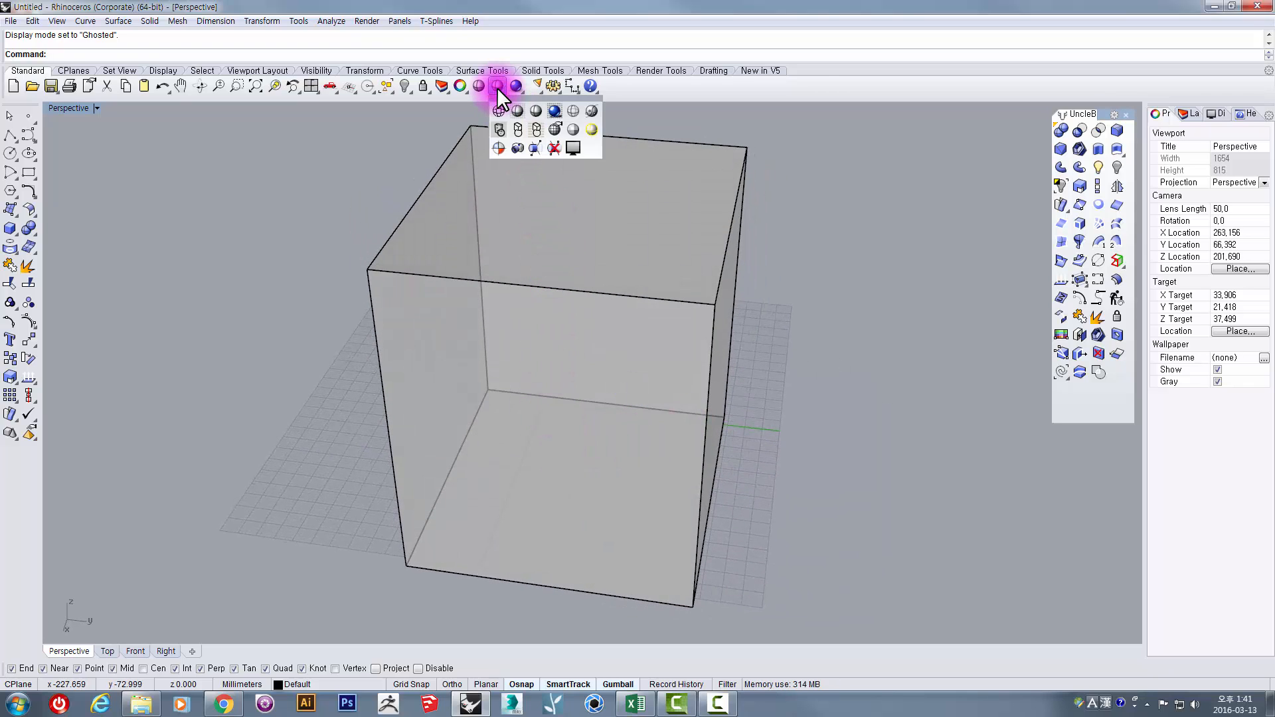
{"action": "left_click", "coordinate": [497, 86]}
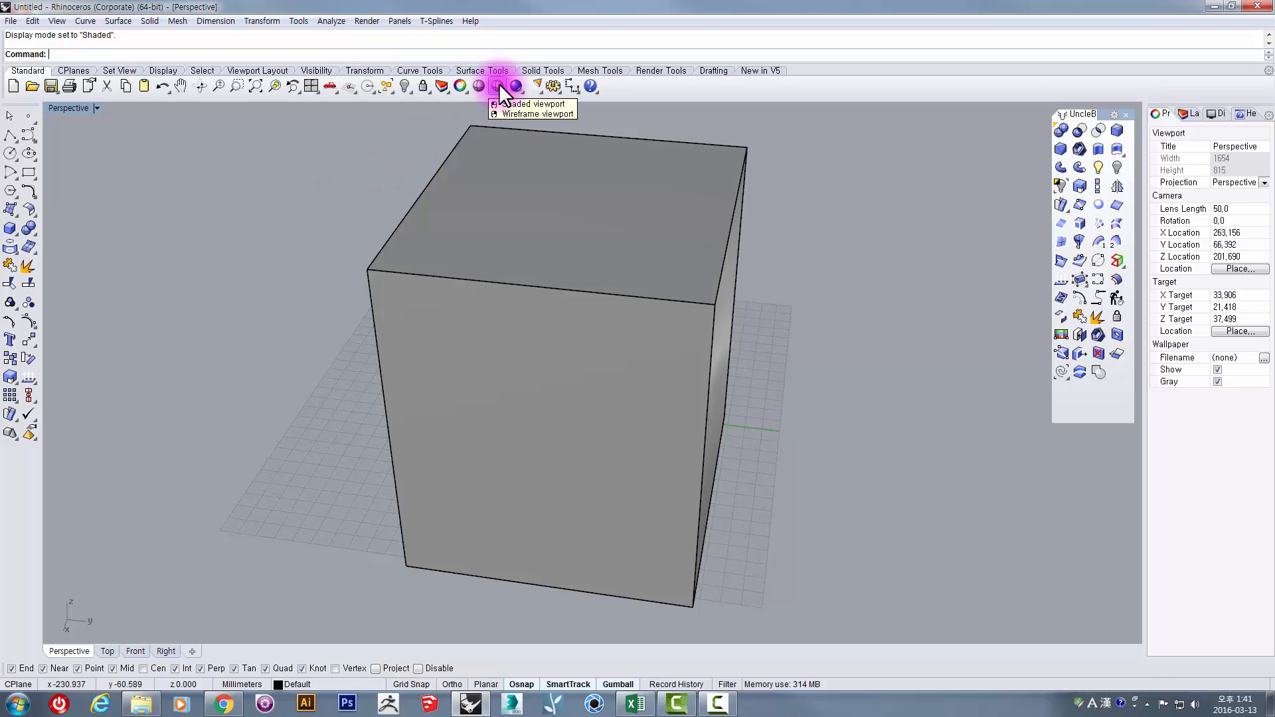
{"action": "right_click_drag", "start_coordinate": [597, 262], "coordinate": [508, 116]}
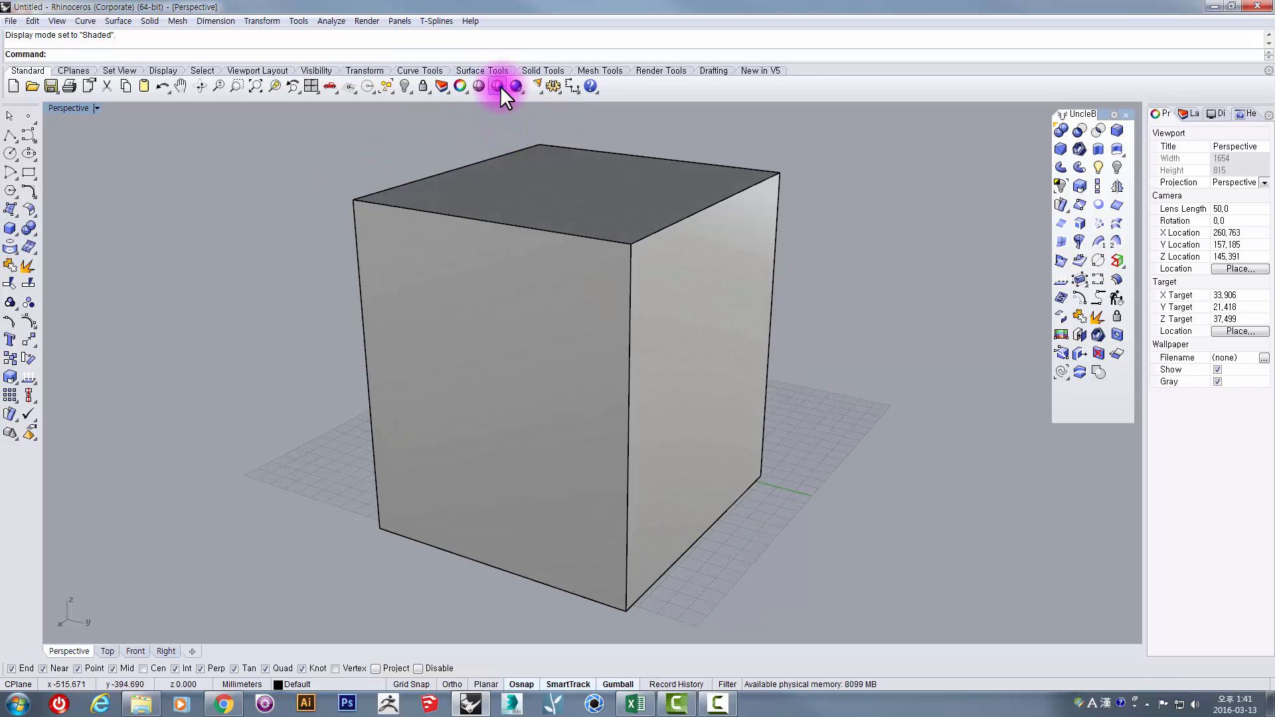
Toggle the Perspective viewport between Wireframe and Shaded to compare the box, finishing in Shaded
{"action": "right_click", "coordinate": [500, 85]}
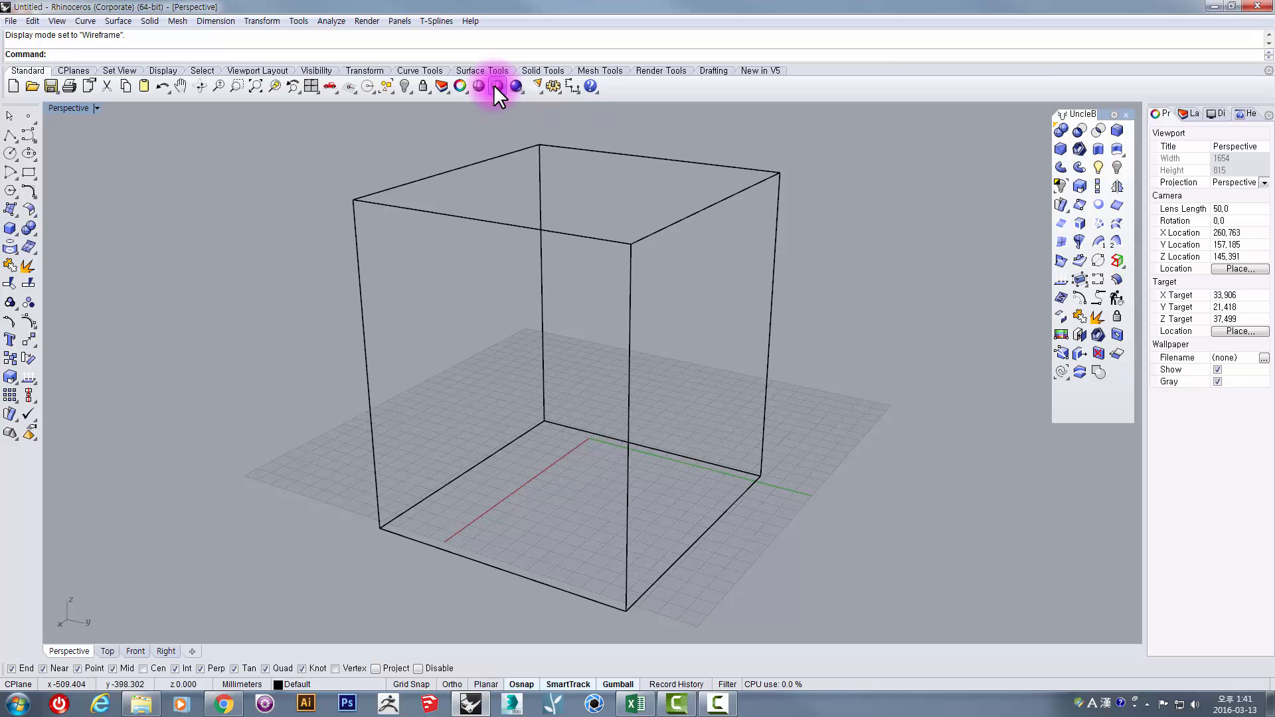
{"action": "left_click", "coordinate": [496, 86]}
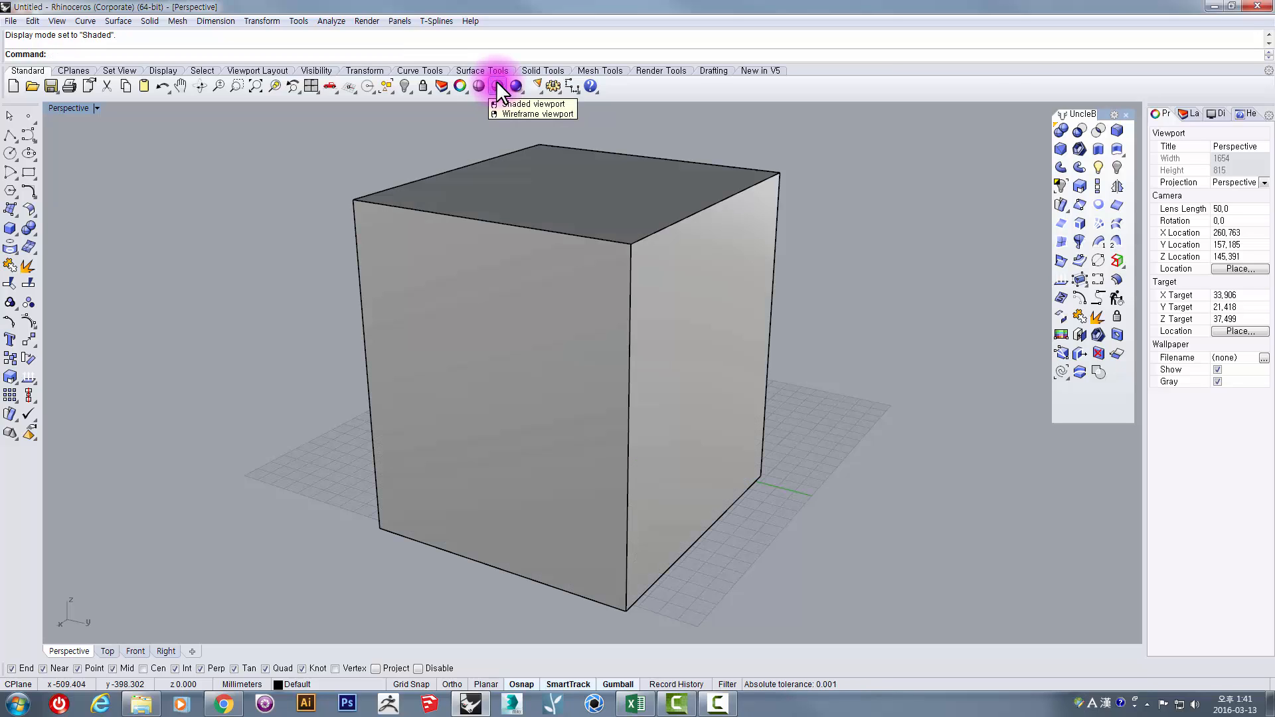
{"action": "right_click", "coordinate": [496, 83]}
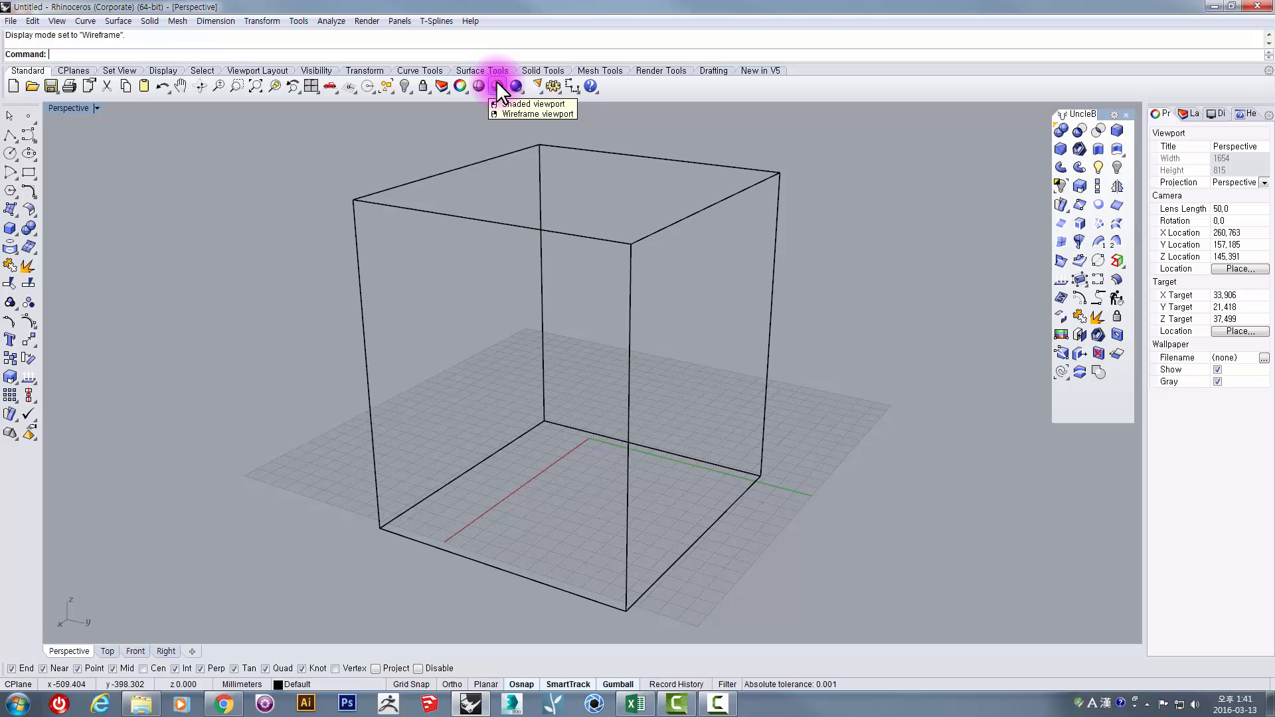
{"action": "left_click", "coordinate": [496, 86]}
{"action": "right_click_drag", "start_coordinate": [453, 143], "coordinate": [360, 165]}
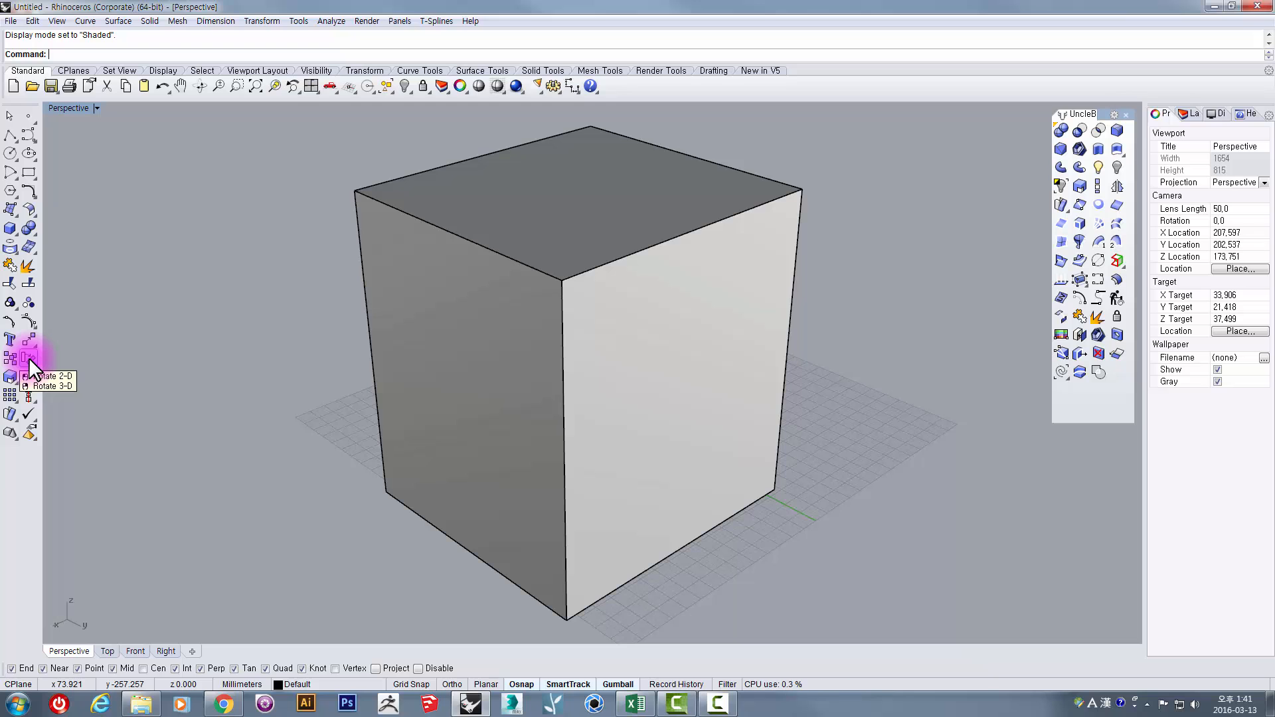
Select the box and orbit around it to examine the gumball's arrows, arcs and scale handles
{"action": "mouse_move", "coordinate": [294, 293]}
{"action": "right_mouse_down"}
{"action": "mouse_move", "coordinate": [327, 284]}
{"action": "mouse_move", "coordinate": [535, 311]}
{"action": "mouse_move", "coordinate": [456, 336]}
{"action": "mouse_move", "coordinate": [529, 341]}
{"action": "mouse_move", "coordinate": [567, 281]}
{"action": "mouse_move", "coordinate": [332, 205]}
{"action": "mouse_move", "coordinate": [447, 293]}
{"action": "mouse_move", "coordinate": [527, 276]}
{"action": "mouse_move", "coordinate": [660, 206]}
{"action": "mouse_move", "coordinate": [612, 299]}
{"action": "mouse_move", "coordinate": [536, 289]}
{"action": "right_mouse_up"}
{"action": "left_click", "coordinate": [537, 289]}
{"action": "scroll", "coordinate": [563, 295], "scroll_direction": "up", "scroll_amount": 4}
{"action": "left_click", "coordinate": [685, 307]}
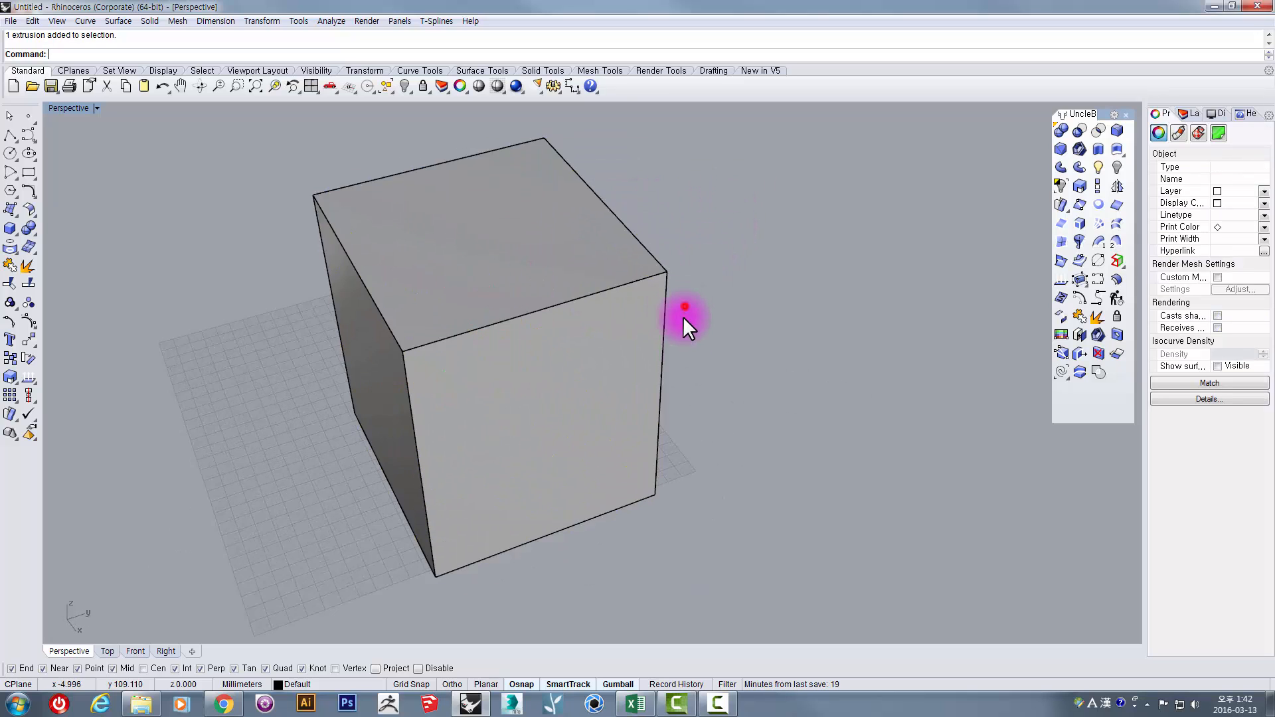
{"action": "right_click_drag", "start_coordinate": [686, 349], "coordinate": [631, 310]}
{"action": "left_click", "coordinate": [538, 287]}
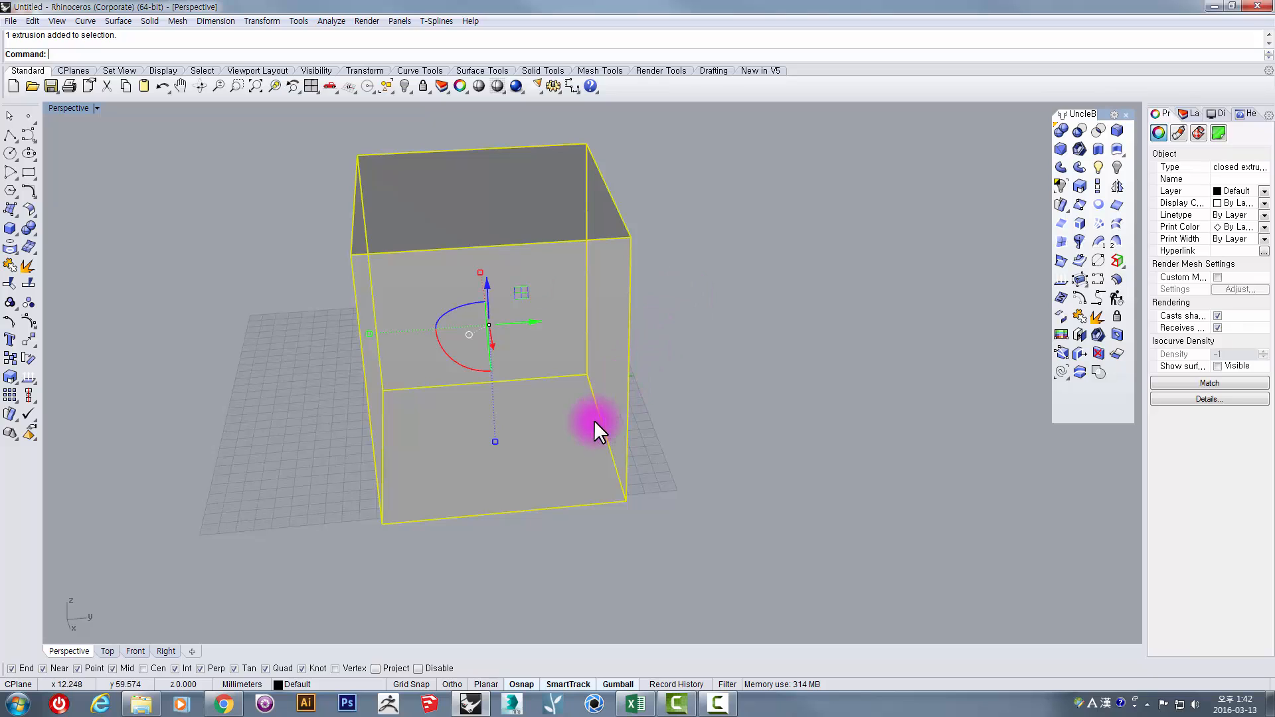
{"action": "right_click_drag", "start_coordinate": [461, 361], "coordinate": [562, 379]}
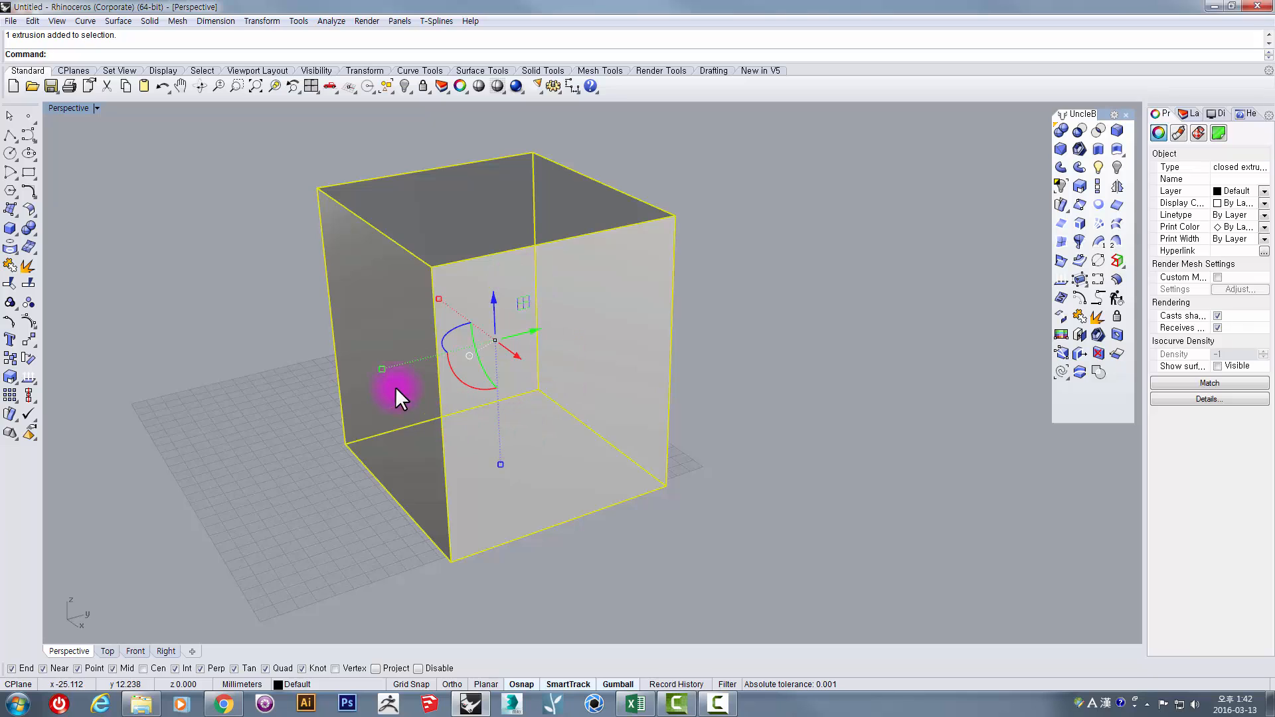
{"action": "right_click_drag", "start_coordinate": [396, 386], "coordinate": [427, 299]}
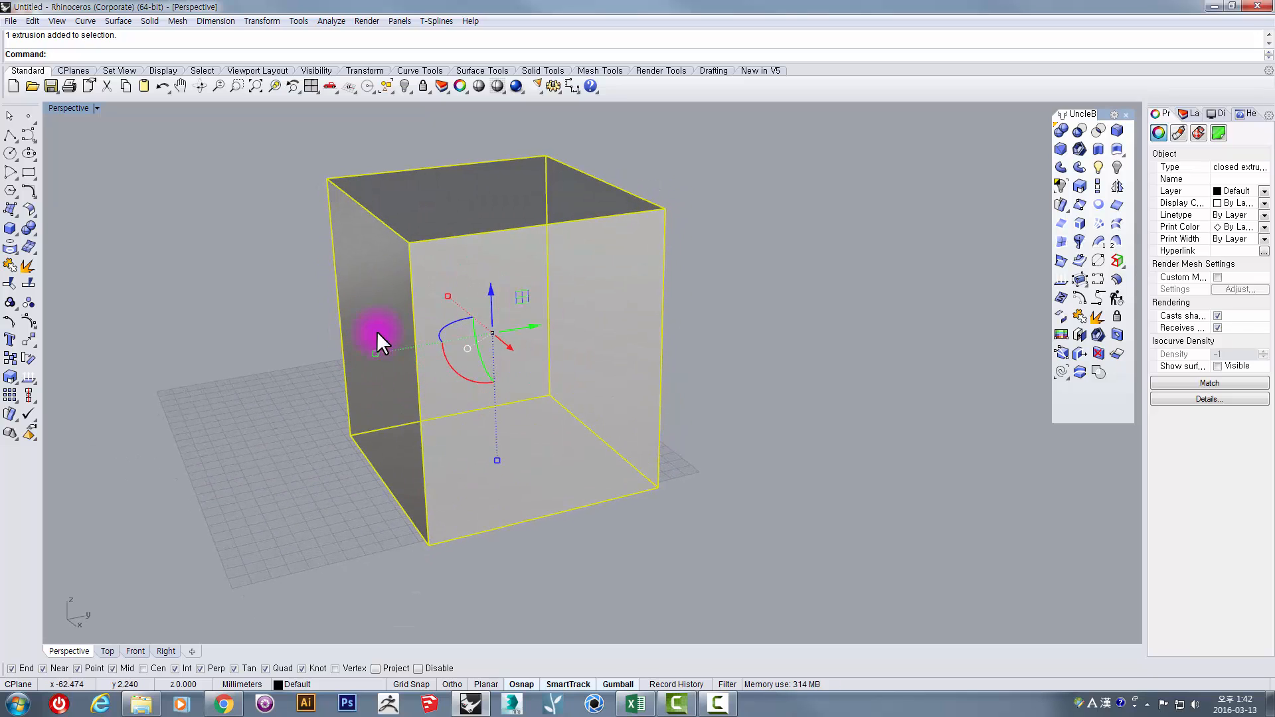
{"action": "right_click_drag", "start_coordinate": [526, 357], "coordinate": [597, 479]}
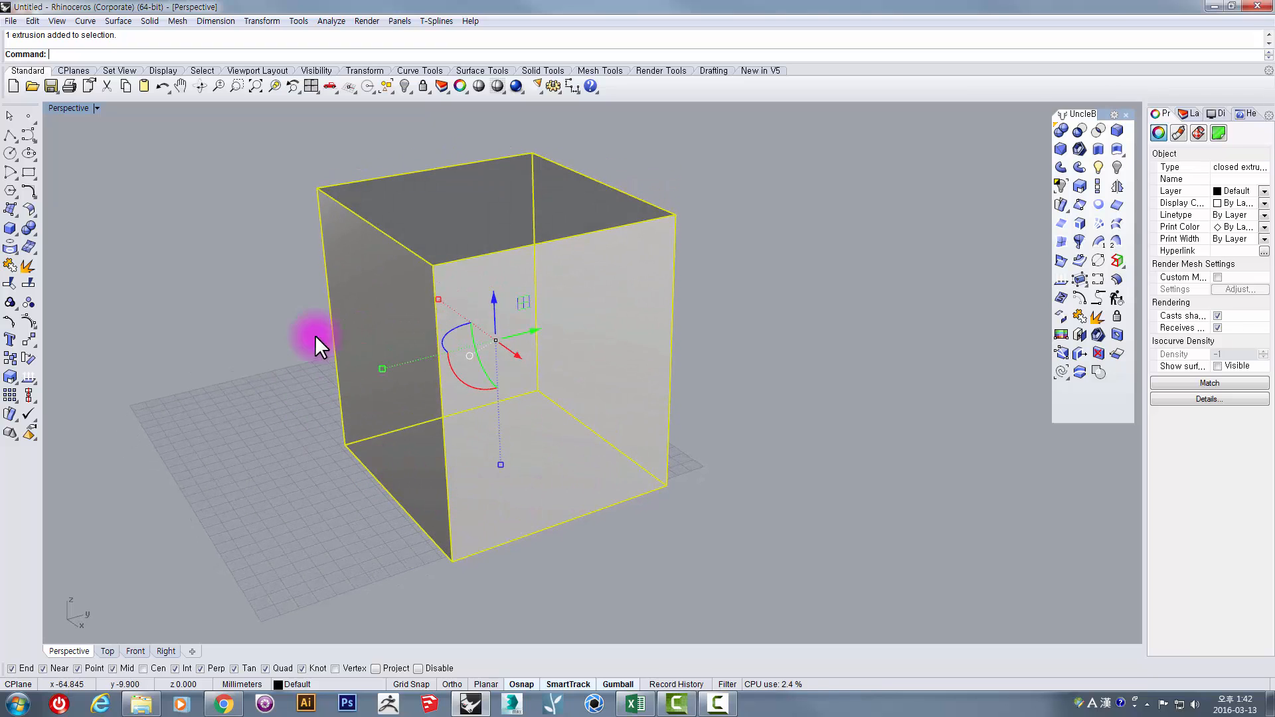
{"action": "right_click_drag", "start_coordinate": [640, 415], "coordinate": [627, 476]}
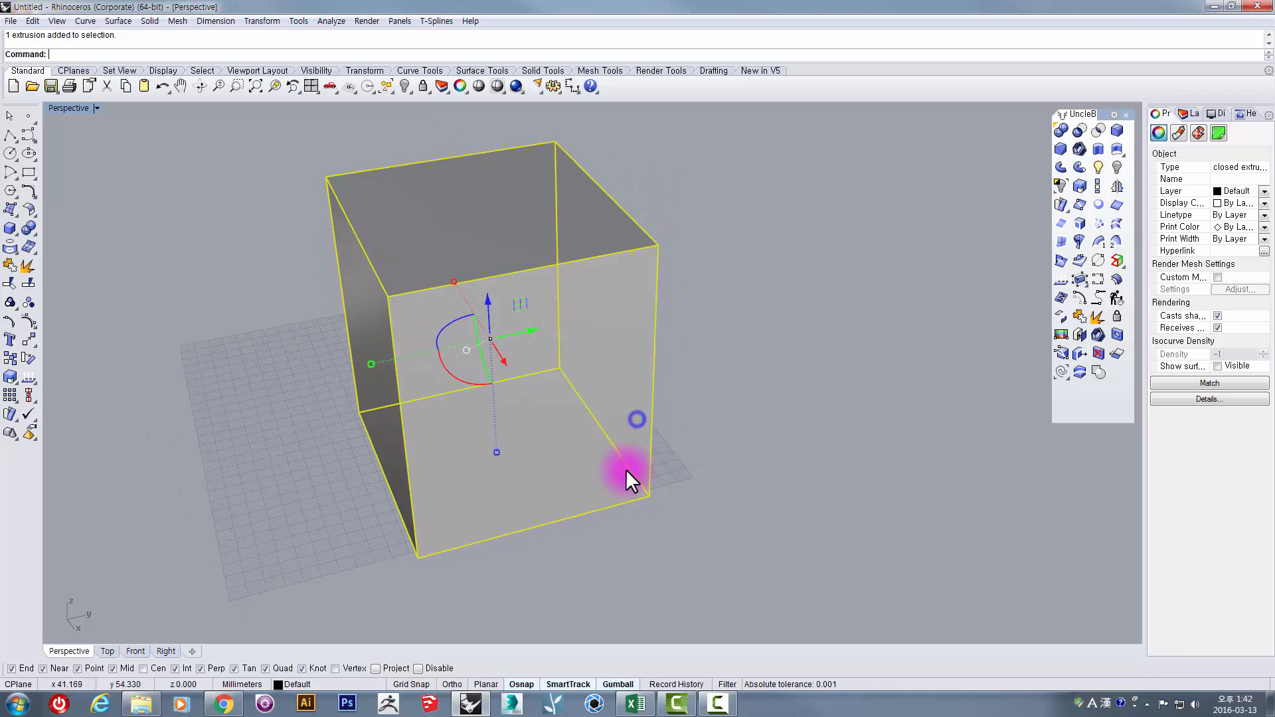
Turn the Gumball off and back on for the selected box, and check its widget from another angle
{"action": "left_click", "coordinate": [620, 683]}
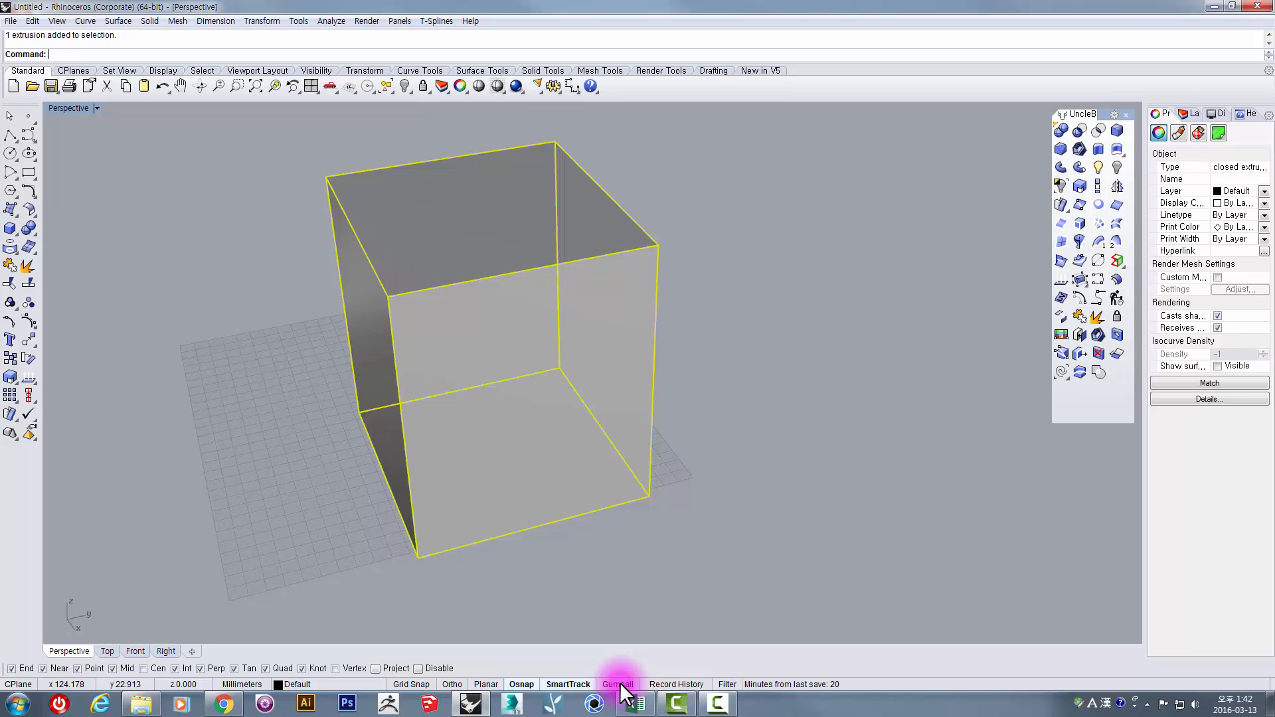
{"action": "left_click", "coordinate": [620, 683]}
{"action": "right_click_drag", "start_coordinate": [581, 458], "coordinate": [568, 435]}
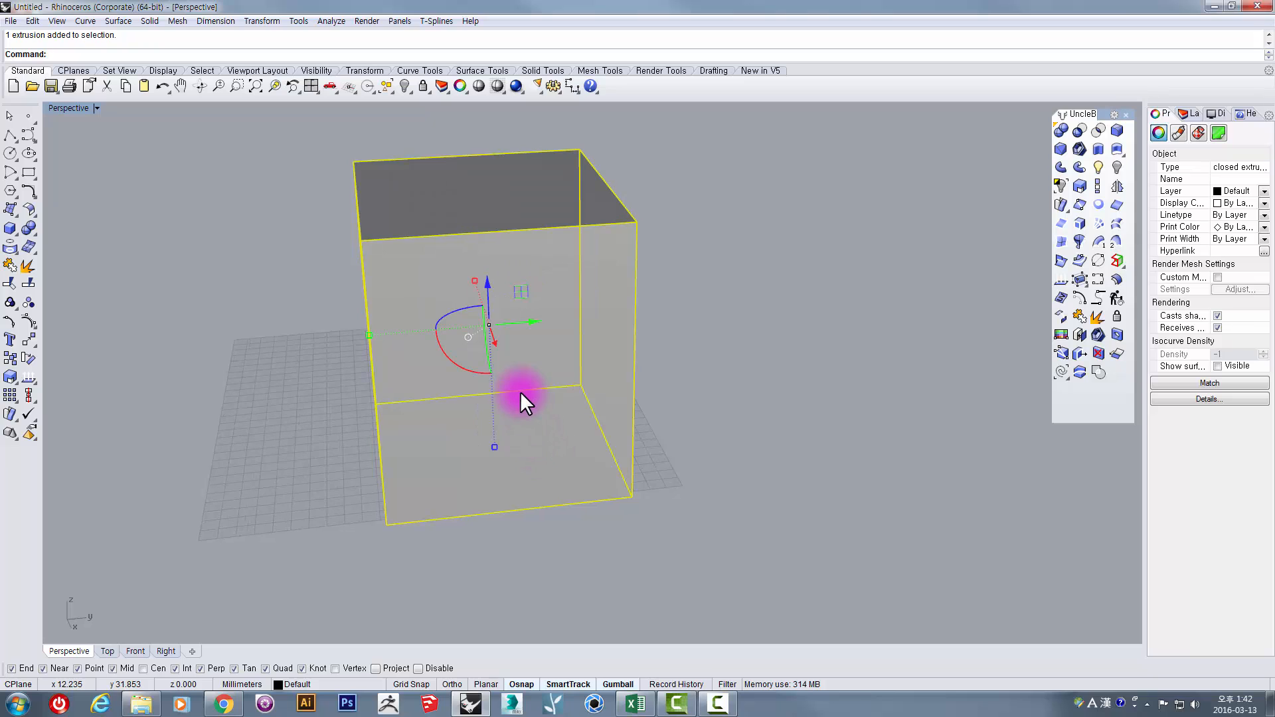
{"action": "scroll", "coordinate": [508, 343], "scroll_direction": "down", "scroll_amount": 3}
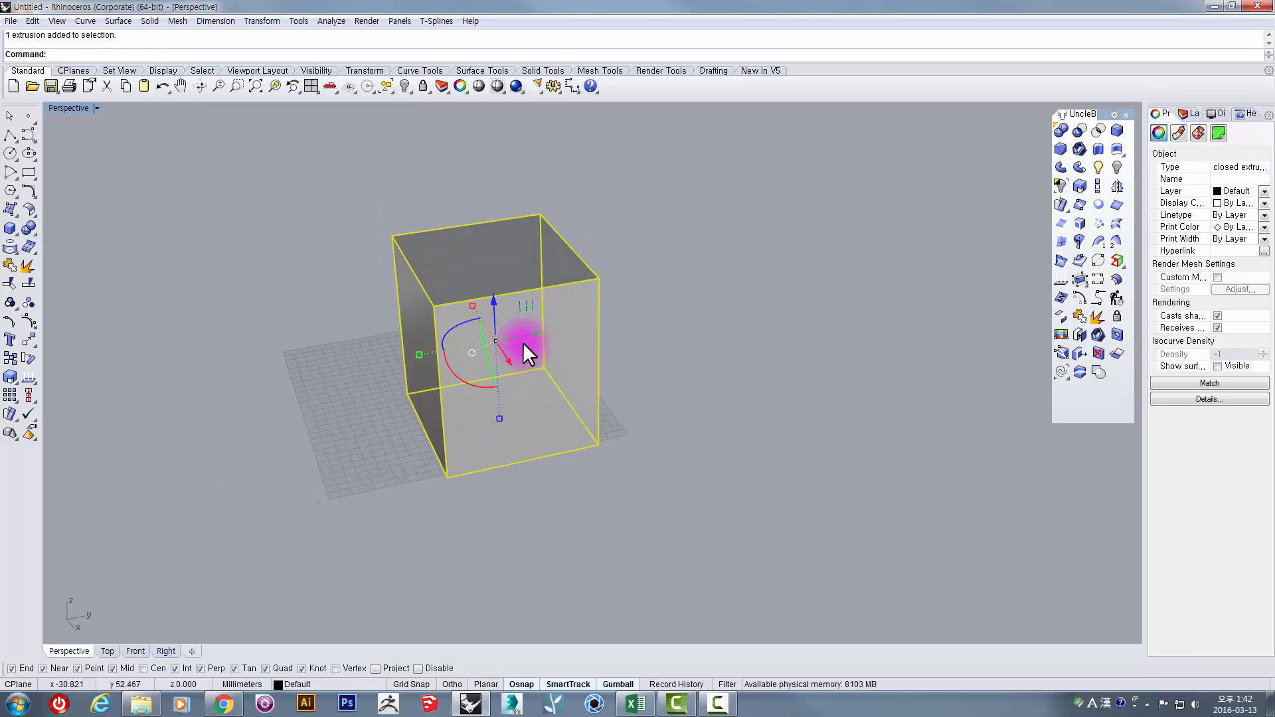
Move the box along the positive Y direction with the gumball, about 21 mm freehand plus an exact 50 mm
{"action": "right_click_drag", "start_coordinate": [525, 337], "coordinate": [544, 360]}
{"action": "left_click_drag", "start_coordinate": [542, 349], "coordinate": [606, 347]}
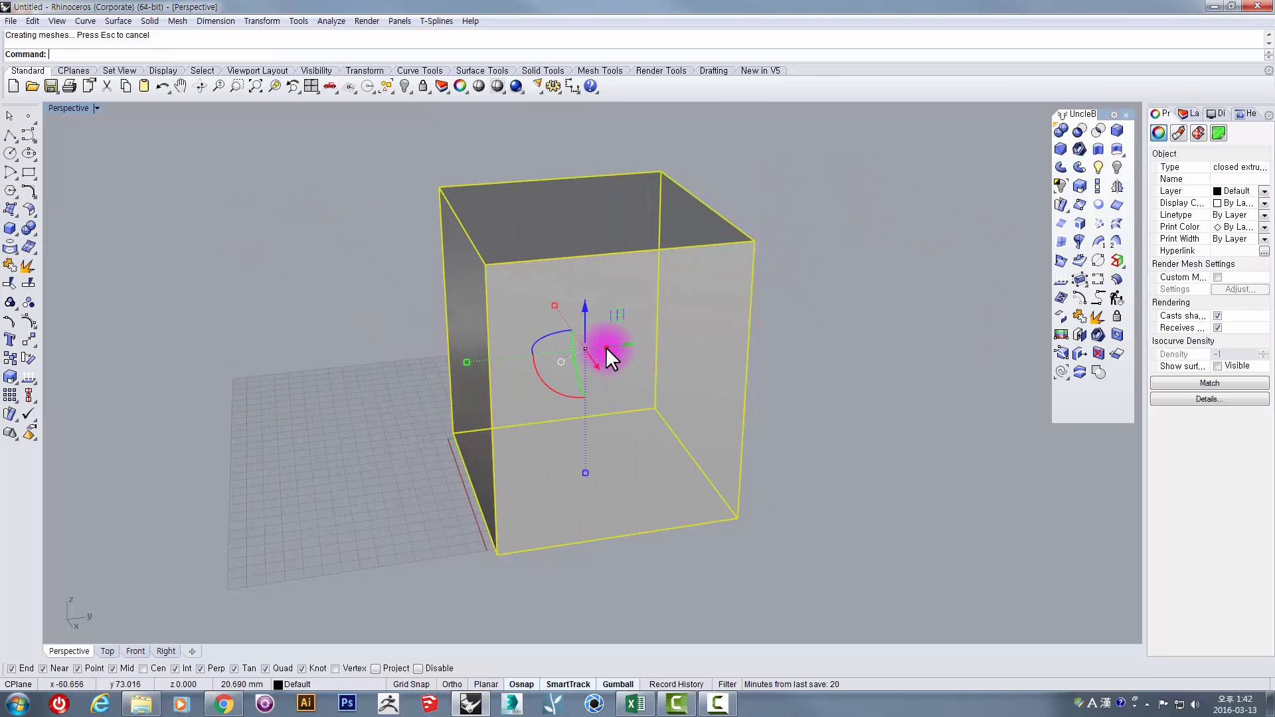
{"action": "left_click", "coordinate": [629, 347]}
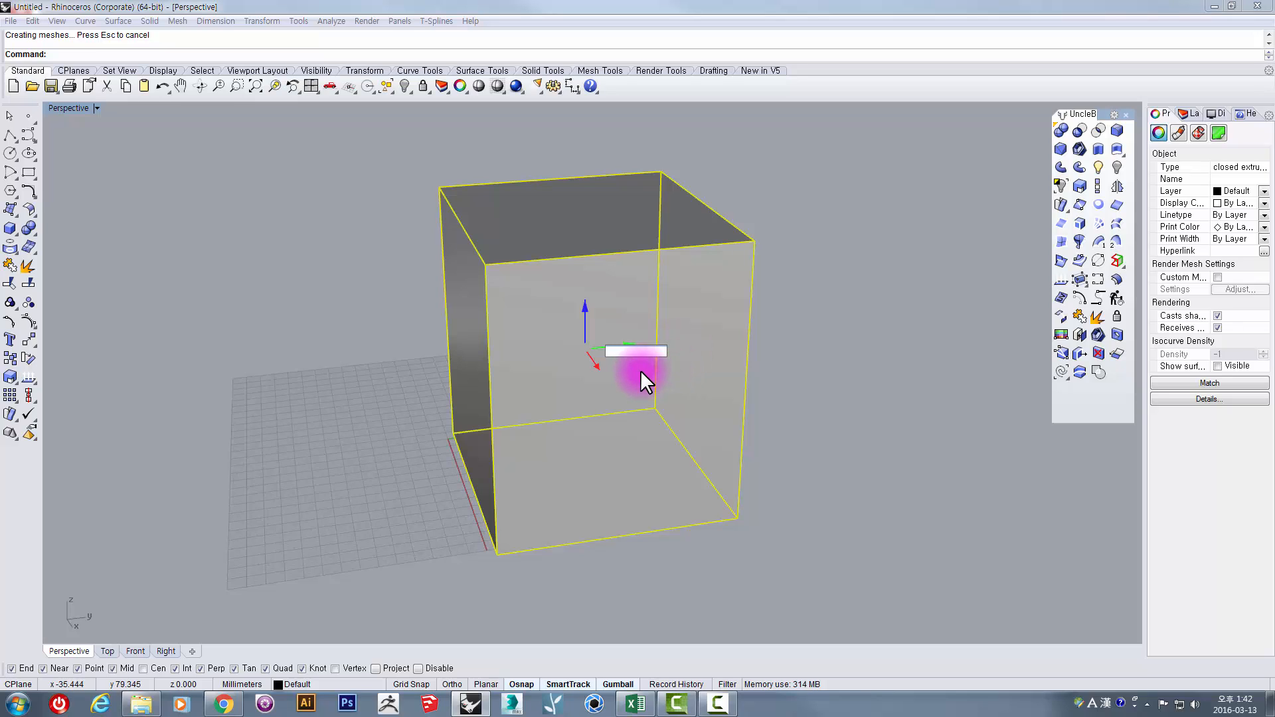
{"action": "type", "text": "50"}
{"action": "key", "text": "Return"}
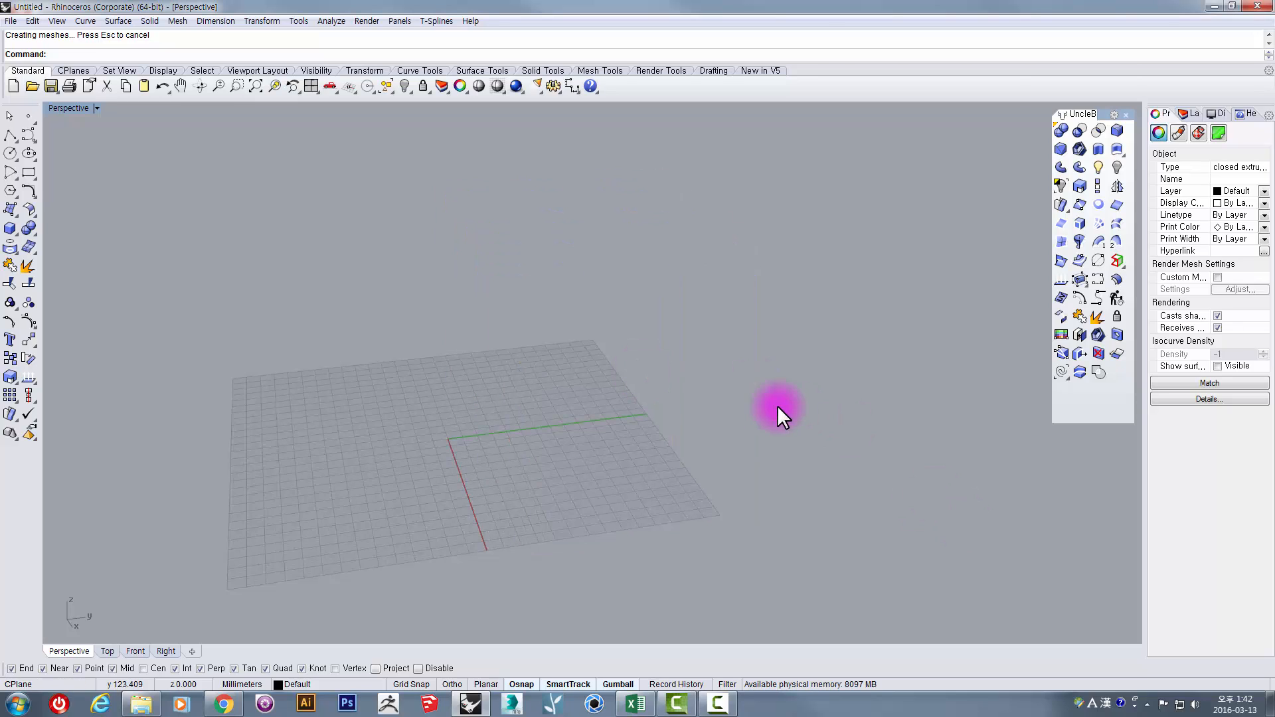
Undo the last gumball move and move the box exactly 50 mm along the positive Y direction instead
{"action": "scroll", "coordinate": [770, 382], "scroll_direction": "down", "scroll_amount": 3}
{"action": "key", "text": "ctrl+z"}
{"action": "scroll", "coordinate": [544, 399], "scroll_direction": "up", "scroll_amount": 4}
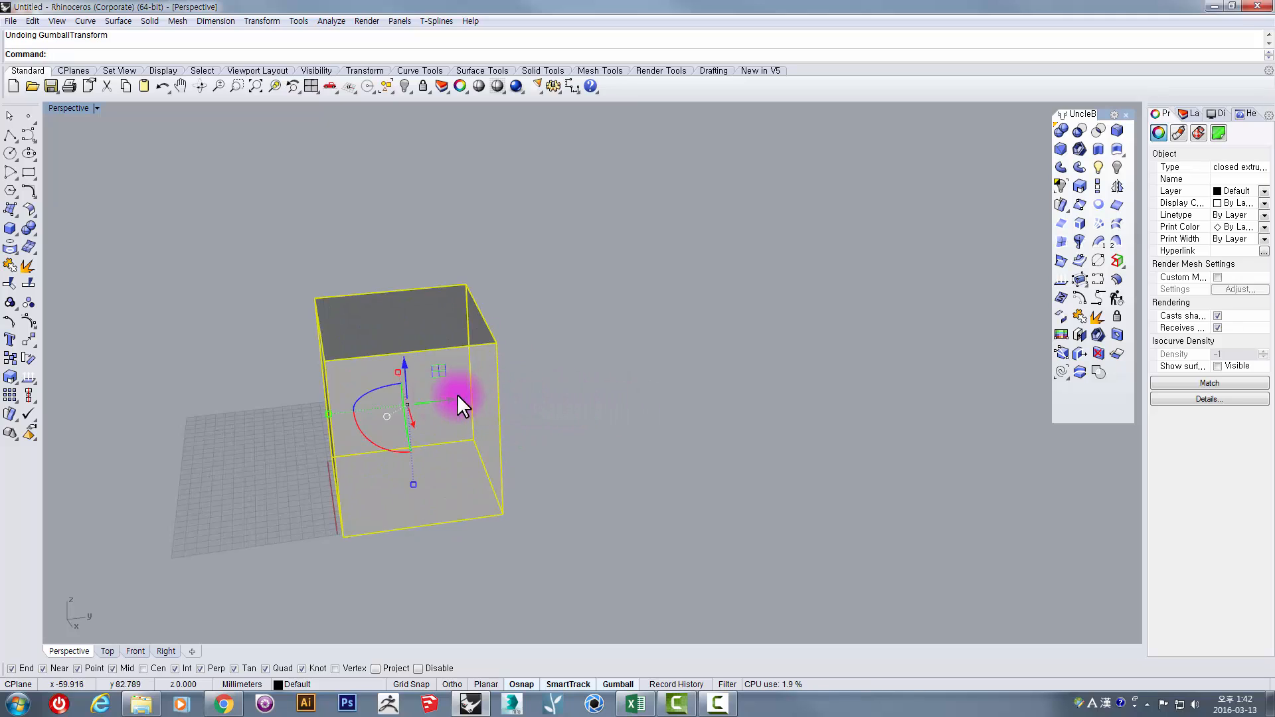
{"action": "left_click", "coordinate": [457, 399]}
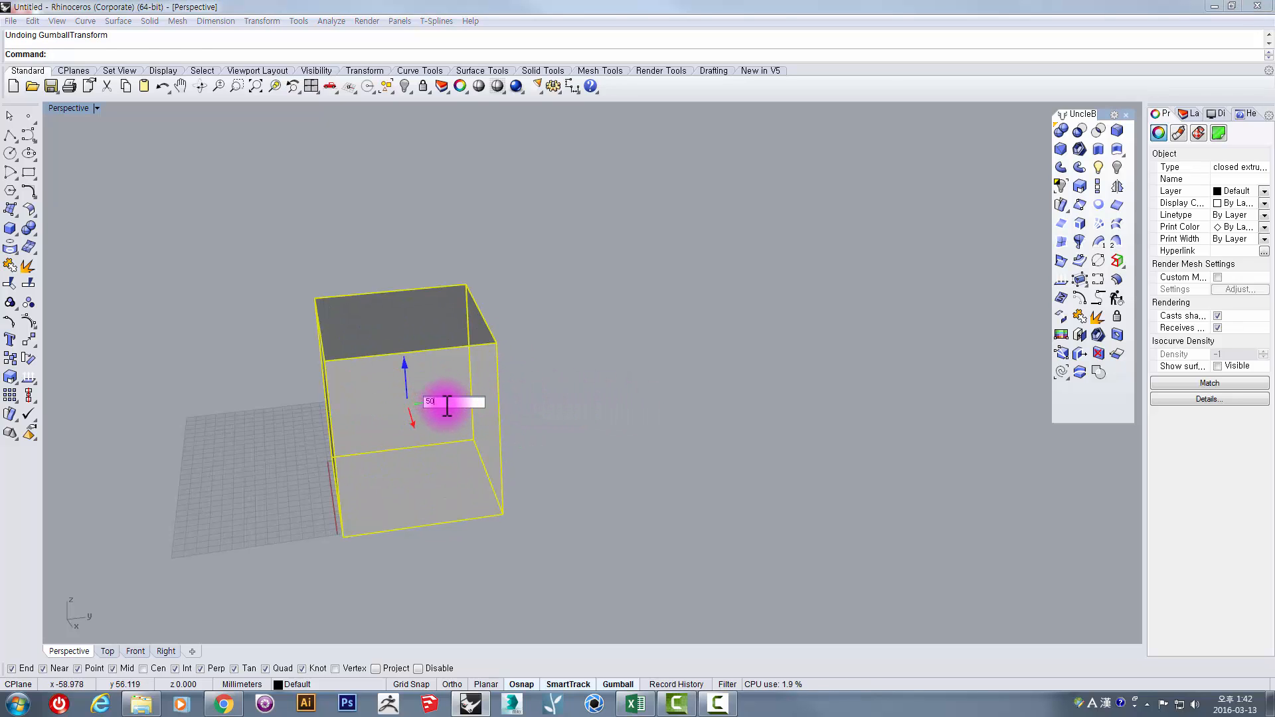
{"action": "type", "text": "50"}
{"action": "key", "text": "Return"}
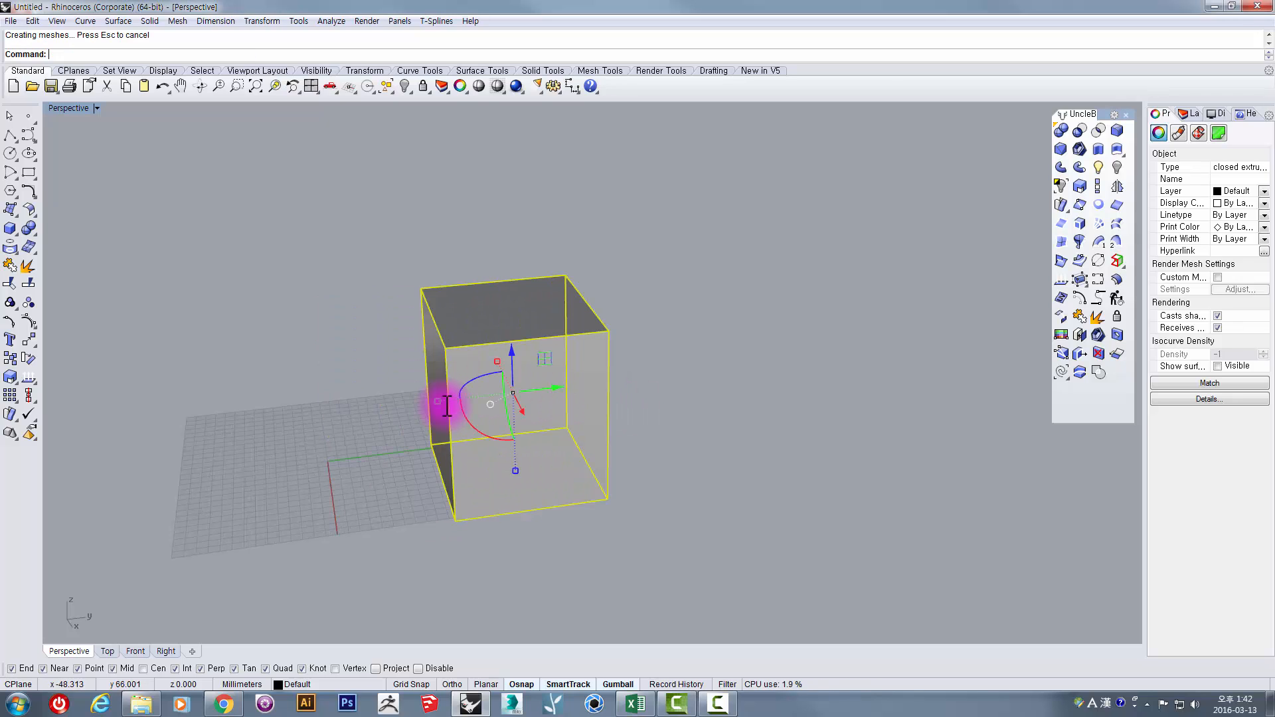
Move the box 50 mm up along Z with an exact gumball distance, and back down by the same distance
{"action": "left_click", "coordinate": [517, 360]}
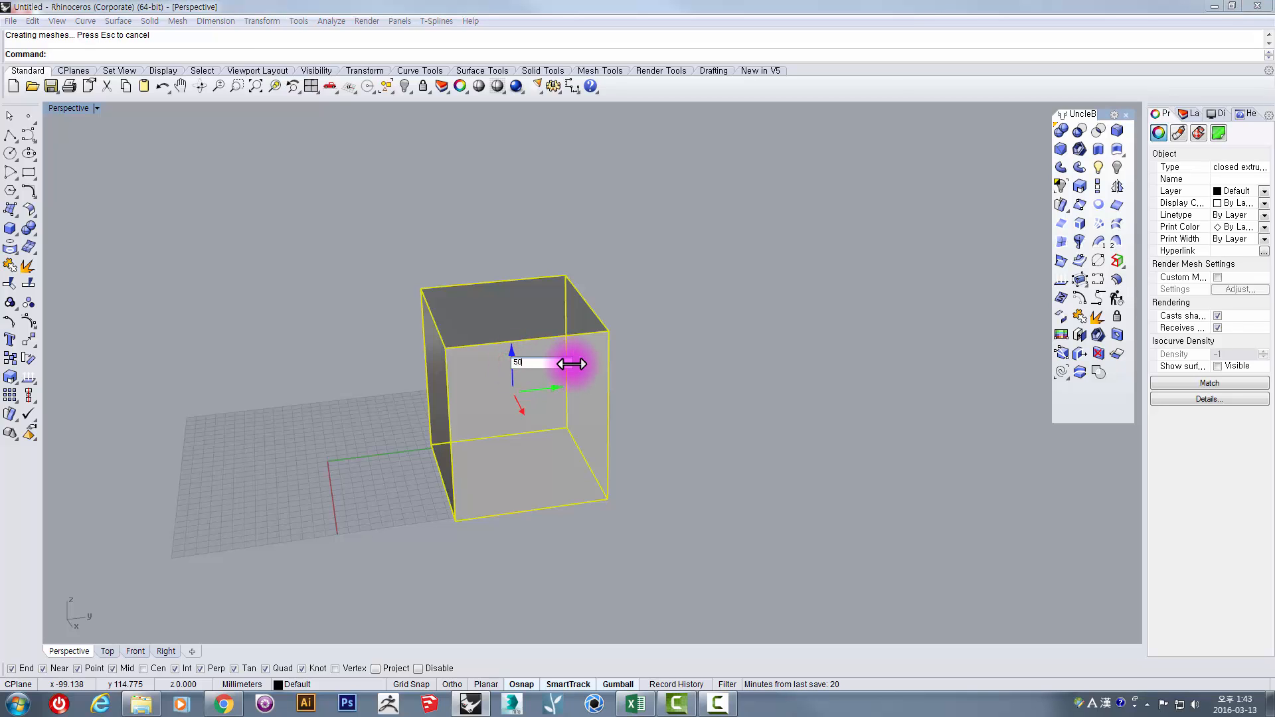
{"action": "key", "text": "Return"}
{"action": "right_click_drag", "start_coordinate": [541, 350], "coordinate": [533, 437]}
{"action": "right_click_drag", "start_coordinate": [517, 307], "coordinate": [492, 410]}
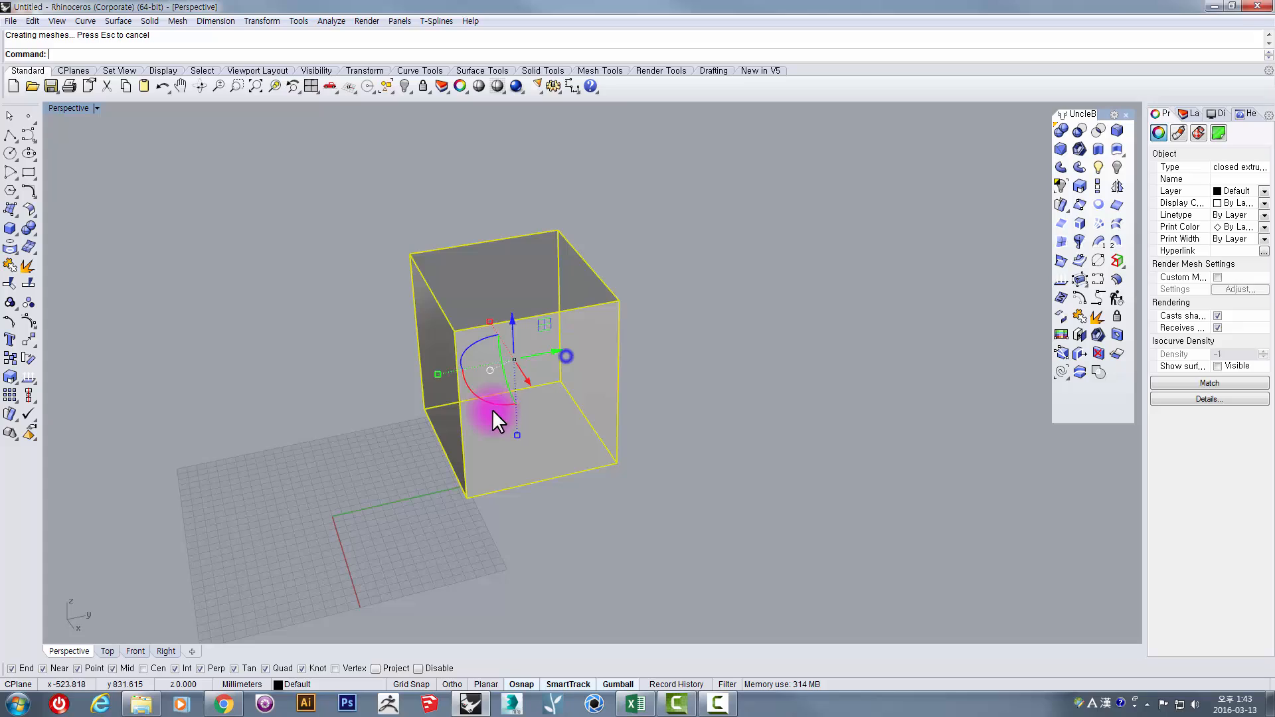
{"action": "left_click", "coordinate": [515, 333]}
{"action": "type", "text": "-5"}
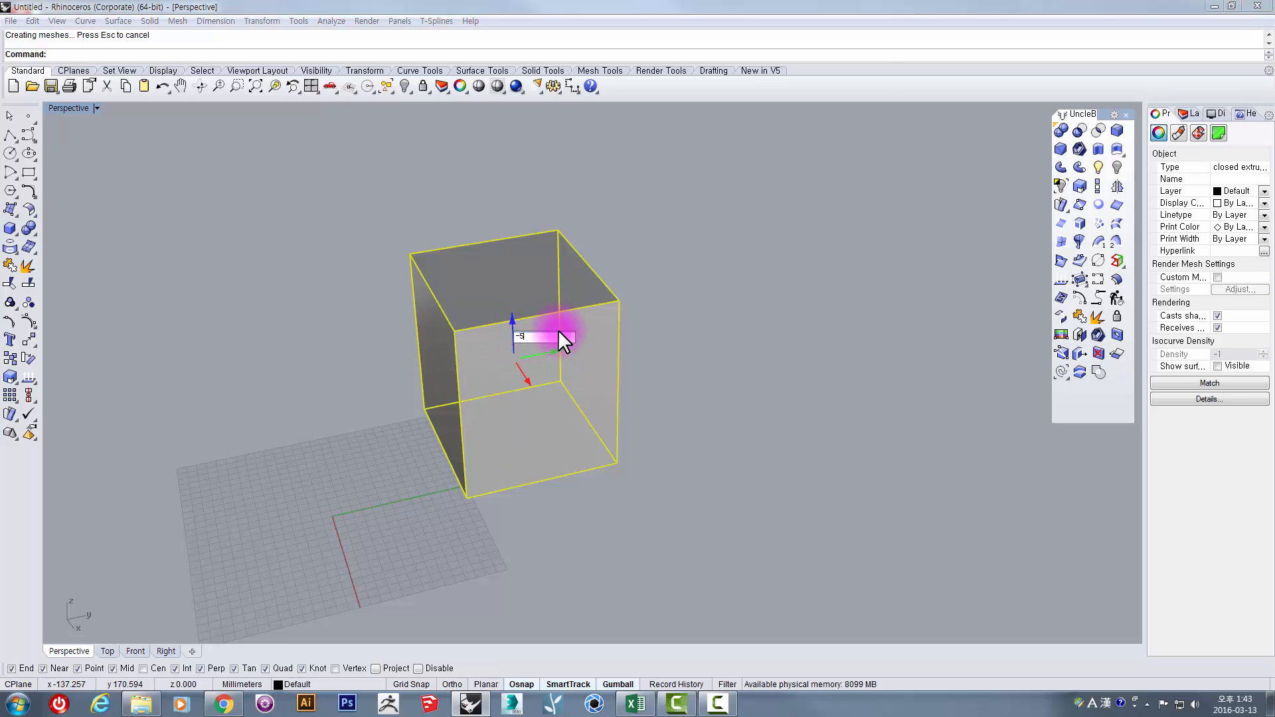
{"action": "key", "text": "Return"}
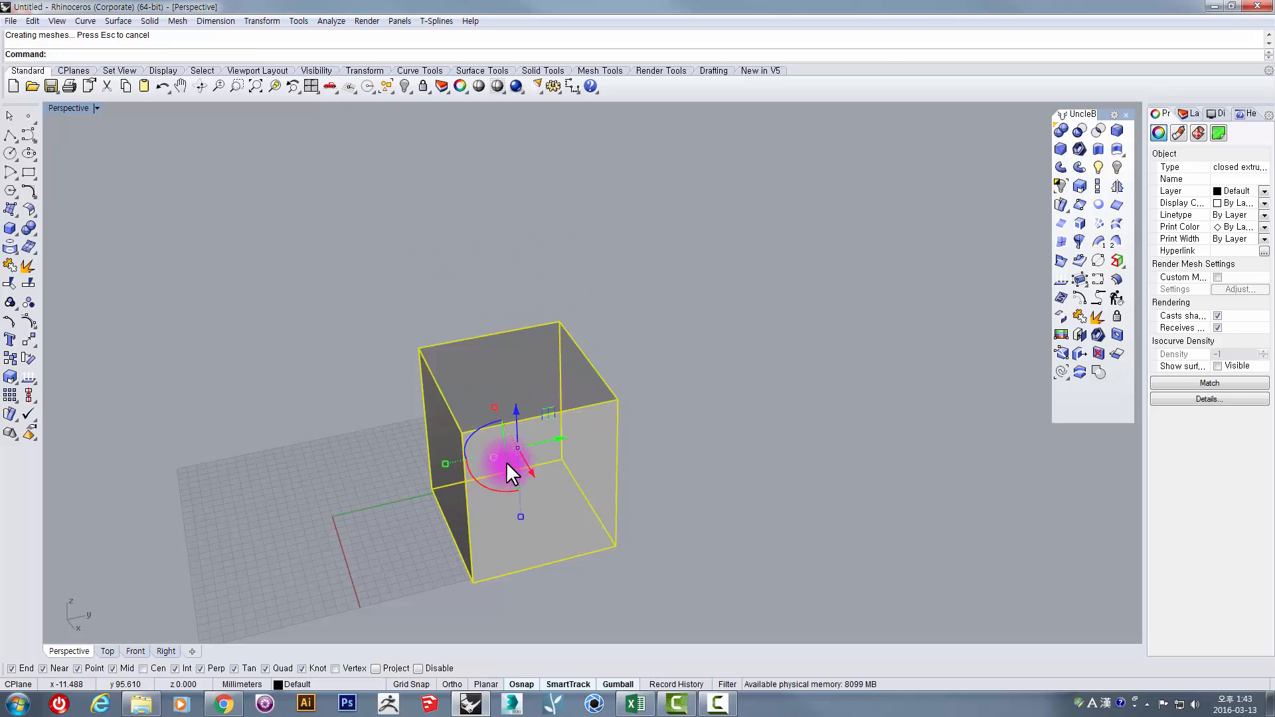
Rotate the box by -45 degrees around its vertical axis with the gumball's blue arc
{"action": "left_click", "coordinate": [468, 435]}
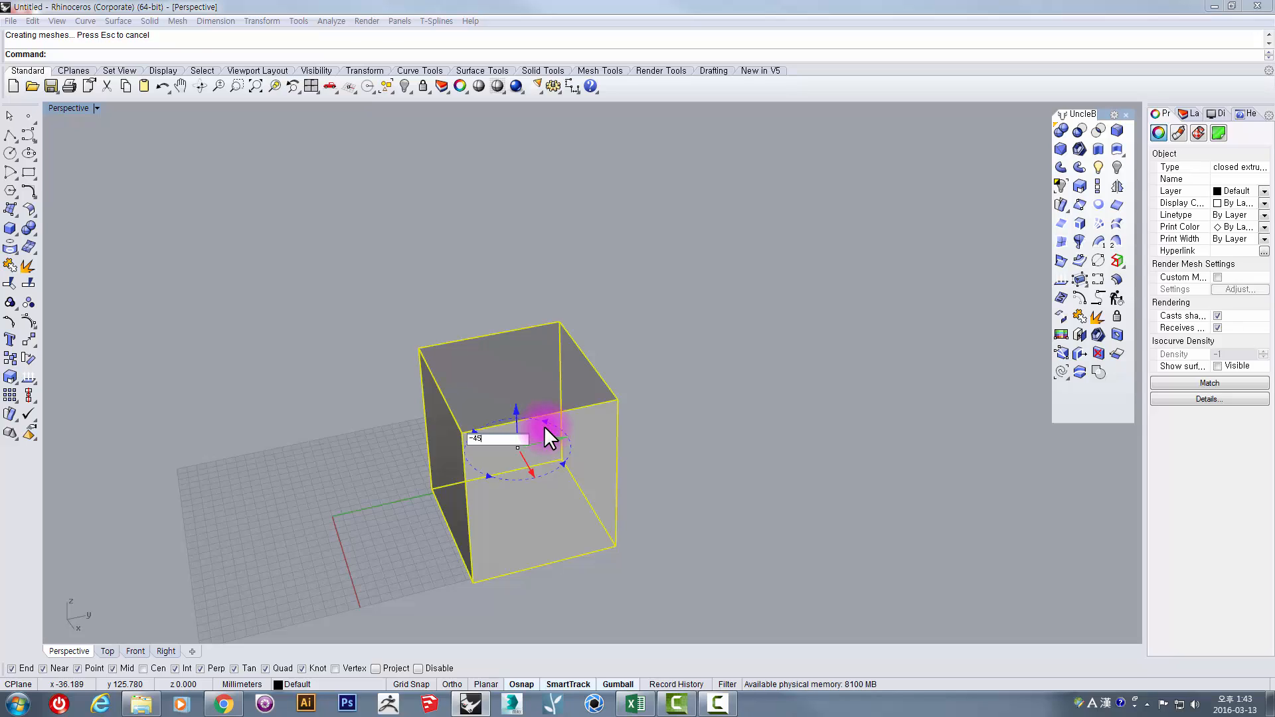
{"action": "key", "text": "Return"}
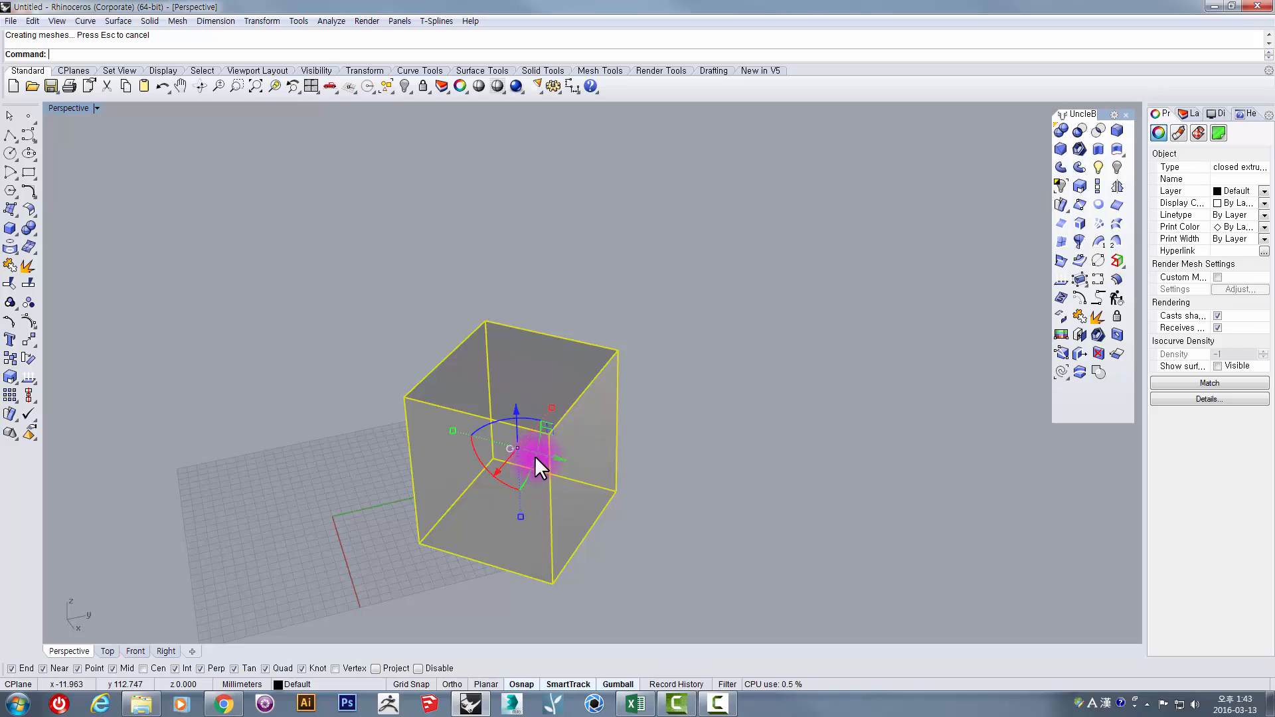
{"action": "right_click_drag", "start_coordinate": [536, 456], "coordinate": [448, 437]}
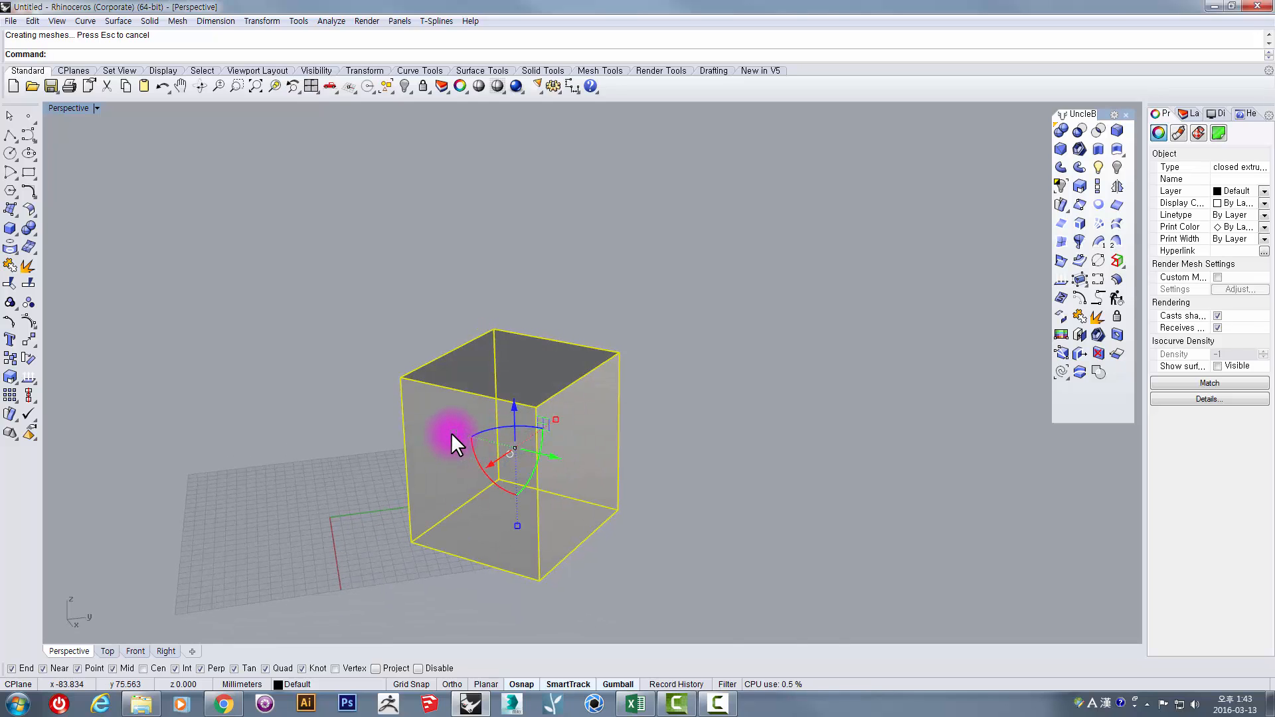
Try stretching the box along its green axis with the gumball's scale handle, and undo the change
{"action": "left_click_drag", "start_coordinate": [452, 432], "coordinate": [385, 432]}
{"action": "key", "text": "ctrl+z"}
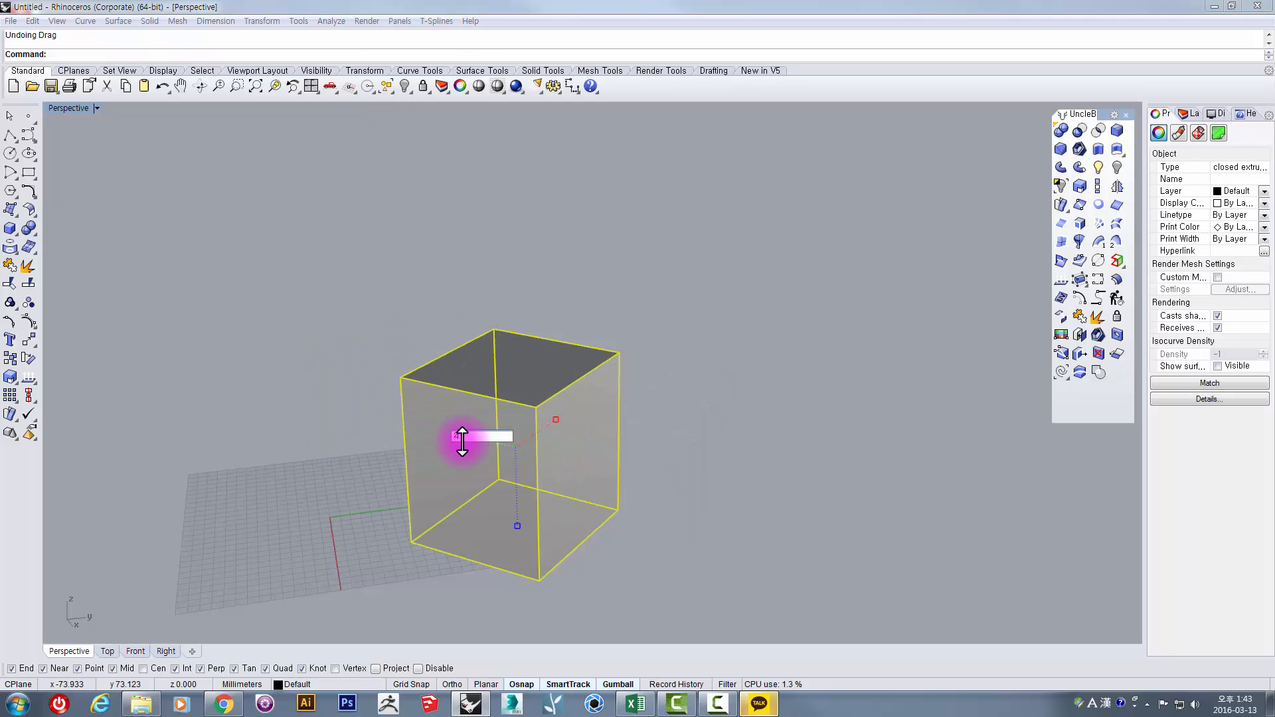
{"action": "key", "text": "Return"}
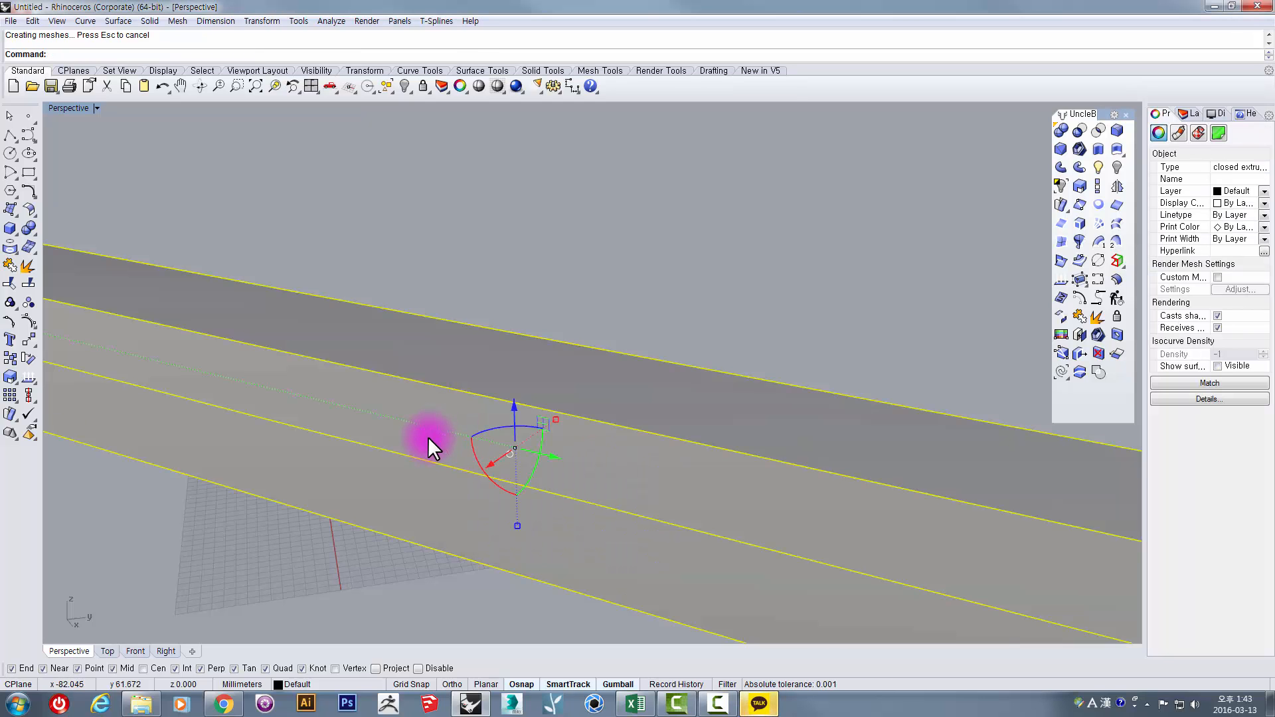
{"action": "scroll", "coordinate": [428, 436], "scroll_direction": "down", "scroll_amount": 5}
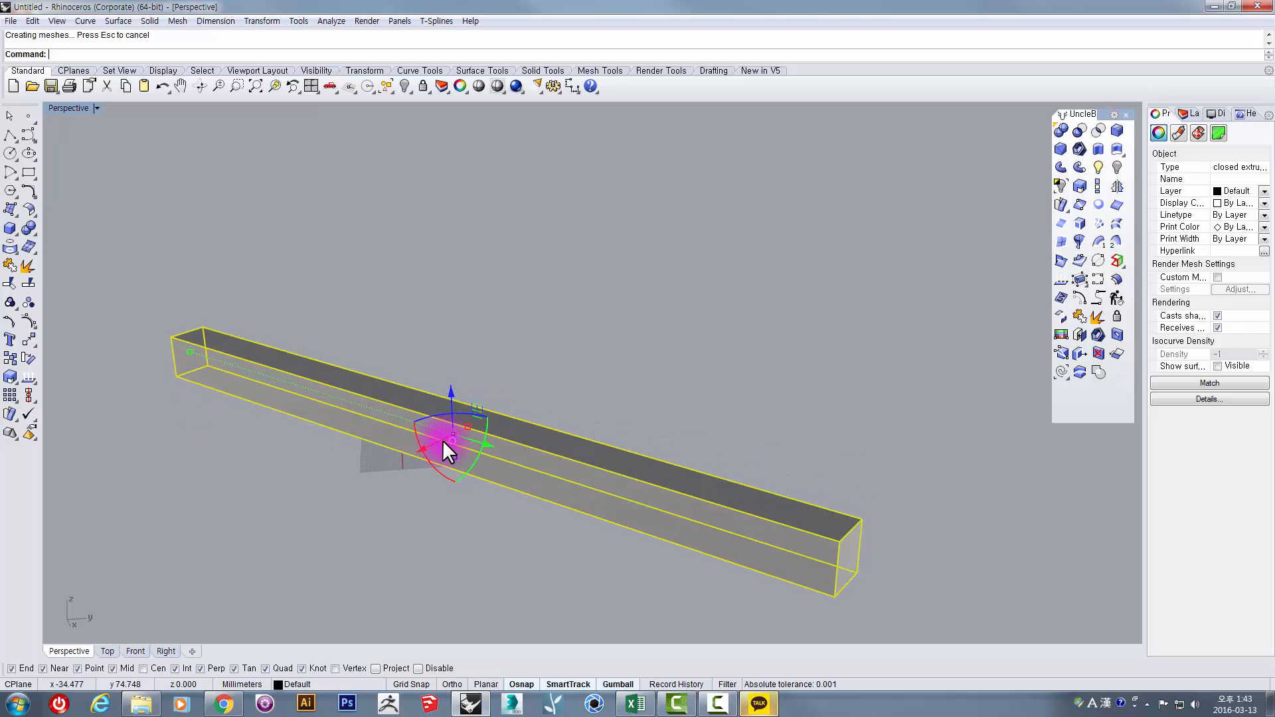
{"action": "scroll", "coordinate": [443, 439], "scroll_direction": "up", "scroll_amount": 3}
{"action": "key", "text": "ctrl+z"}
{"action": "scroll", "coordinate": [442, 440], "scroll_direction": "up", "scroll_amount": 4}
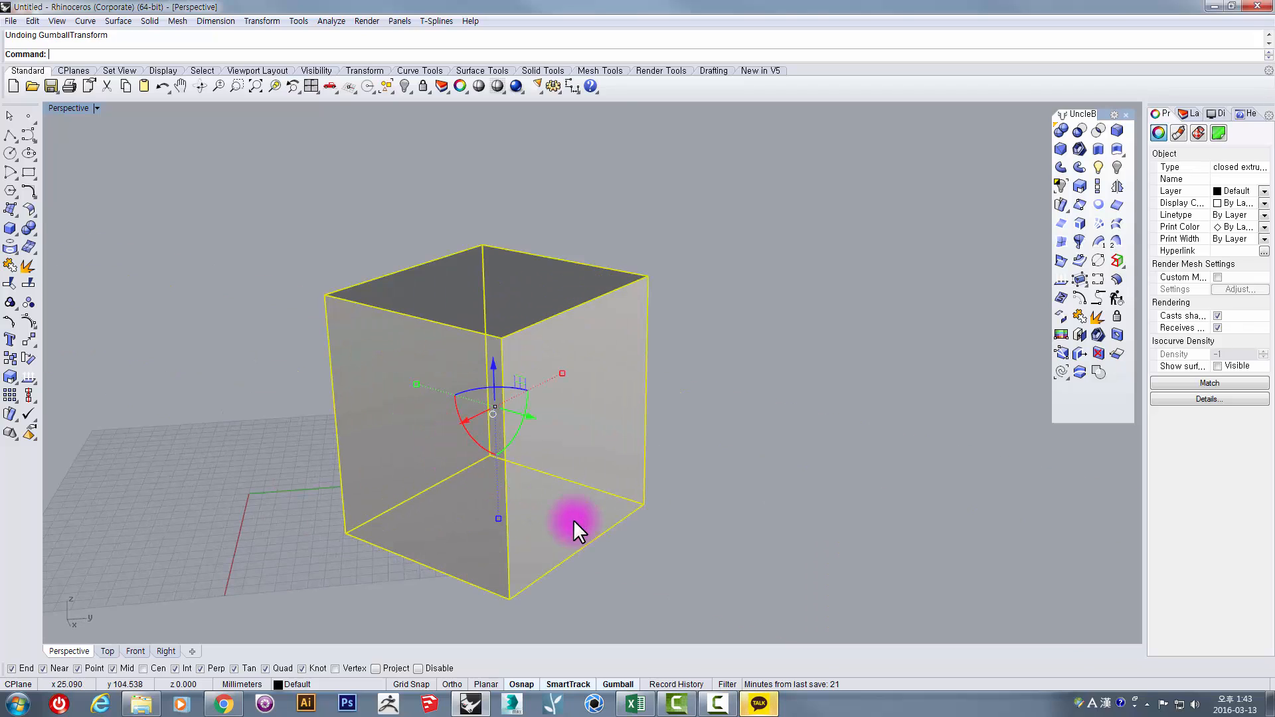
Reselect the box and move it freehand about 82 mm within the plane of its green and blue gumball axes
{"action": "left_click", "coordinate": [811, 436]}
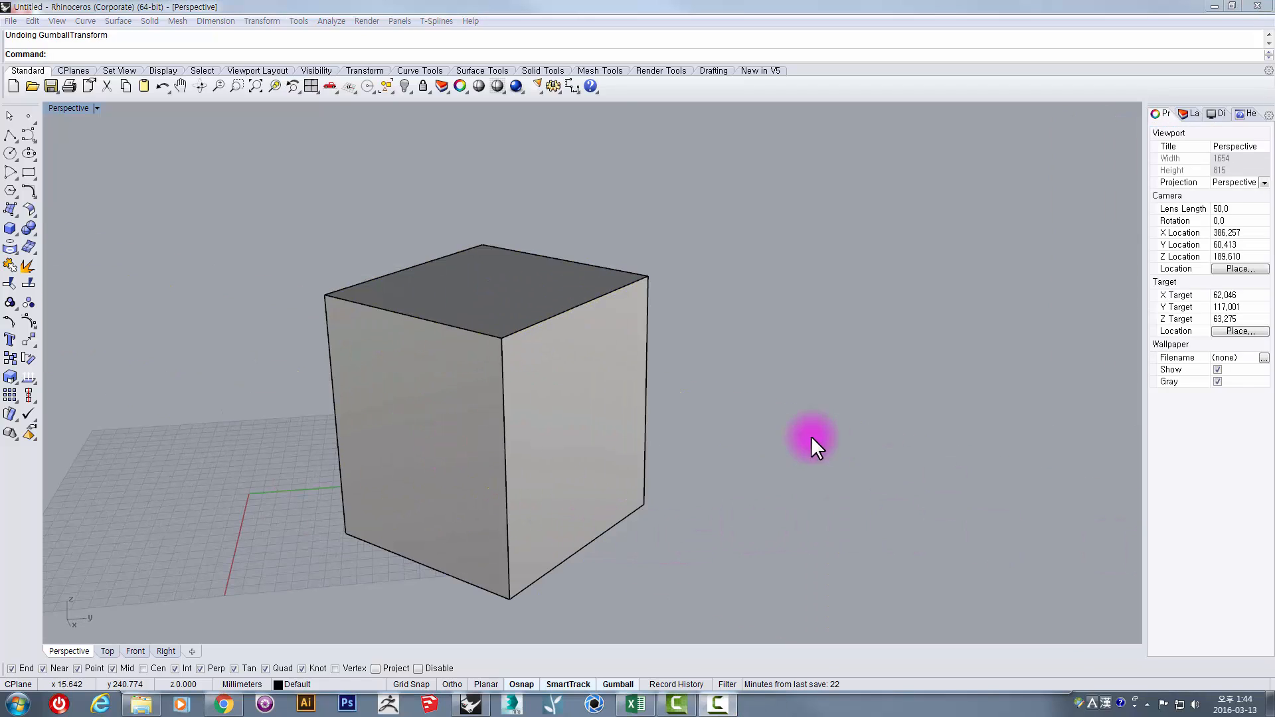
{"action": "left_click", "coordinate": [548, 377]}
{"action": "right_click_drag", "start_coordinate": [649, 464], "coordinate": [687, 282]}
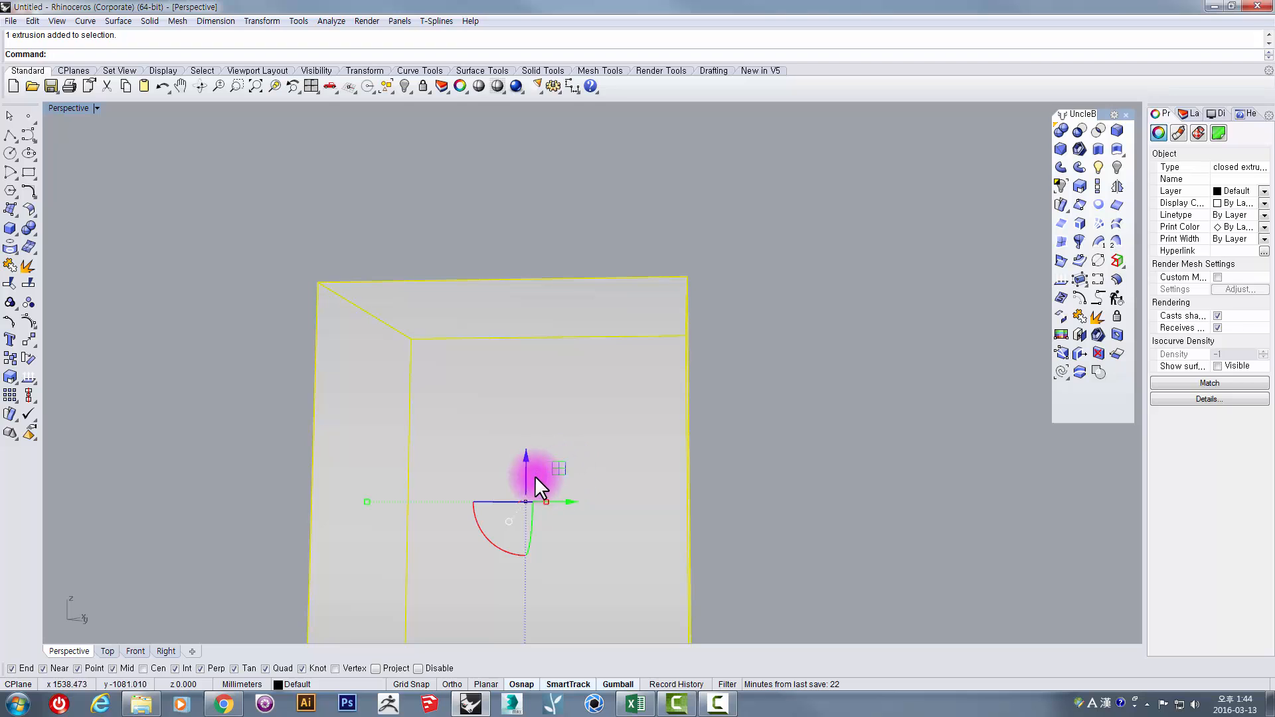
{"action": "right_click_drag", "start_coordinate": [604, 473], "coordinate": [560, 435]}
{"action": "left_click_drag", "start_coordinate": [563, 438], "coordinate": [877, 241]}
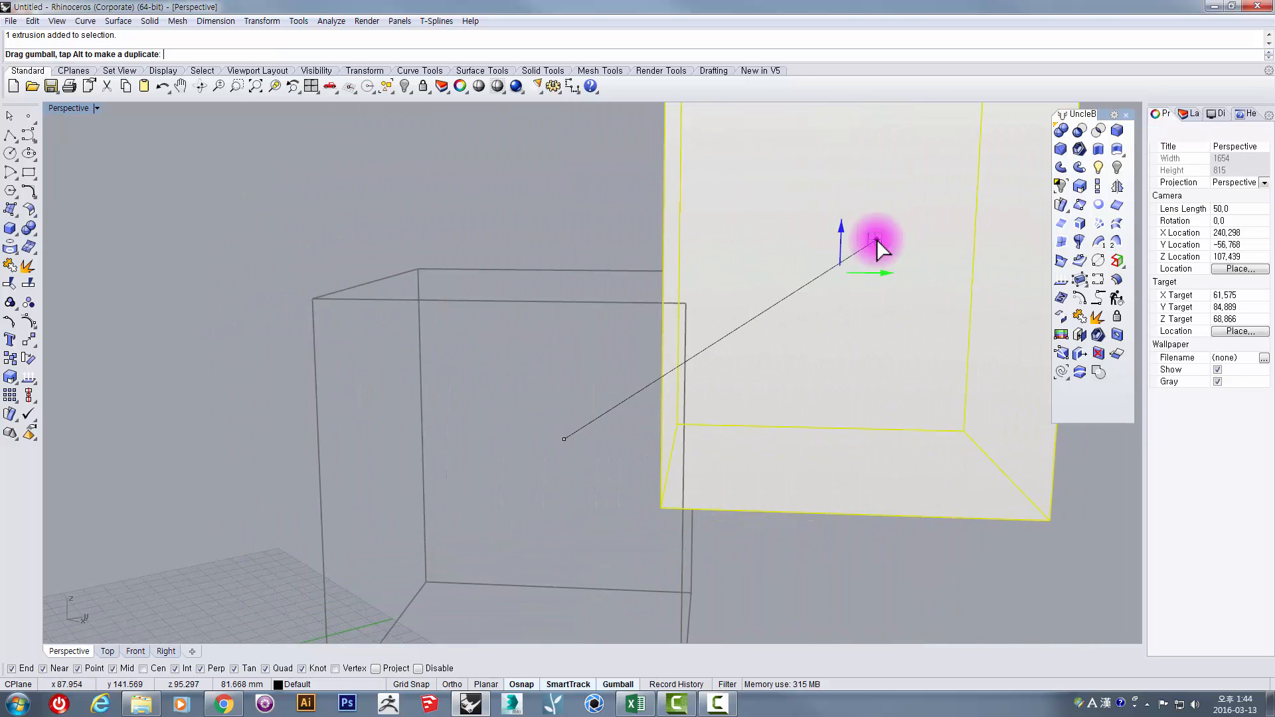
{"action": "mouse_move", "coordinate": [877, 241]}
{"action": "right_mouse_down"}
{"action": "mouse_move", "coordinate": [859, 329]}
{"action": "mouse_move", "coordinate": [870, 262]}
{"action": "right_mouse_up"}
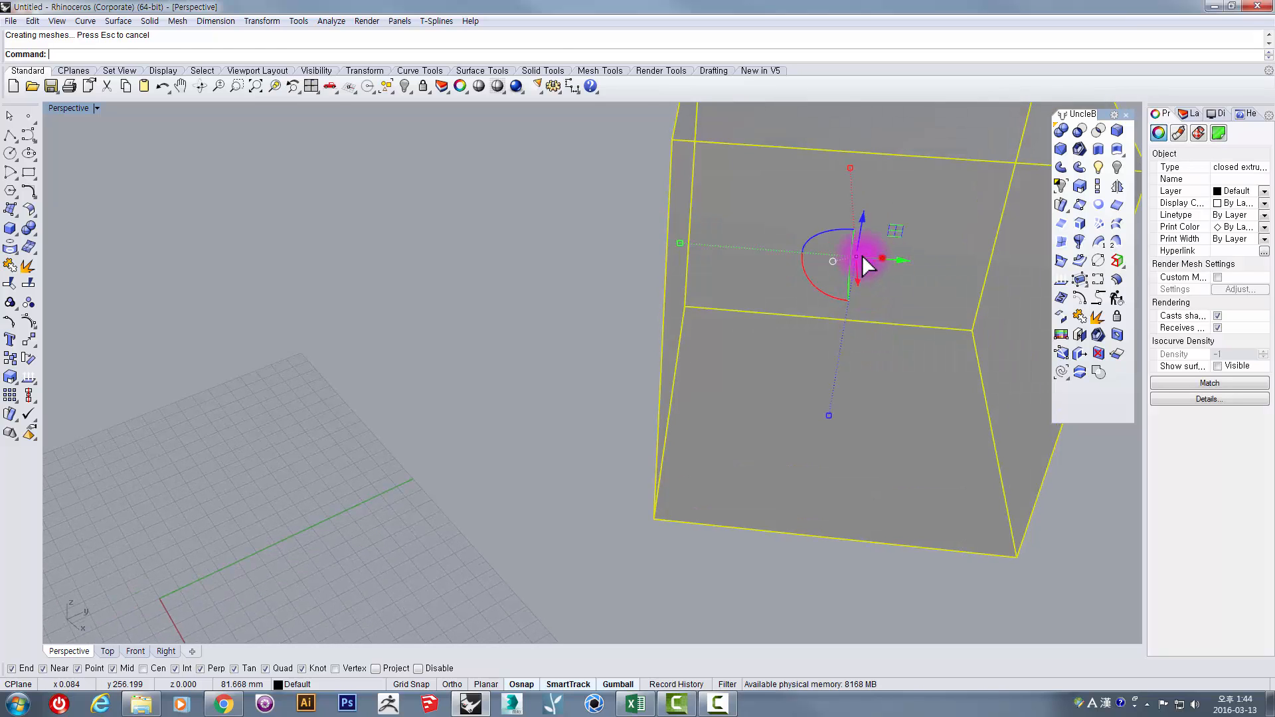
Move the box freehand with the gumball's plane handle from other viewing angles, and undo the freehand moves
{"action": "left_click_drag", "start_coordinate": [863, 259], "coordinate": [722, 309]}
{"action": "right_click_drag", "start_coordinate": [722, 309], "coordinate": [611, 425]}
{"action": "left_click_drag", "start_coordinate": [611, 425], "coordinate": [766, 376]}
{"action": "right_click_drag", "start_coordinate": [767, 376], "coordinate": [731, 406]}
{"action": "key", "text": "ctrl+z"}
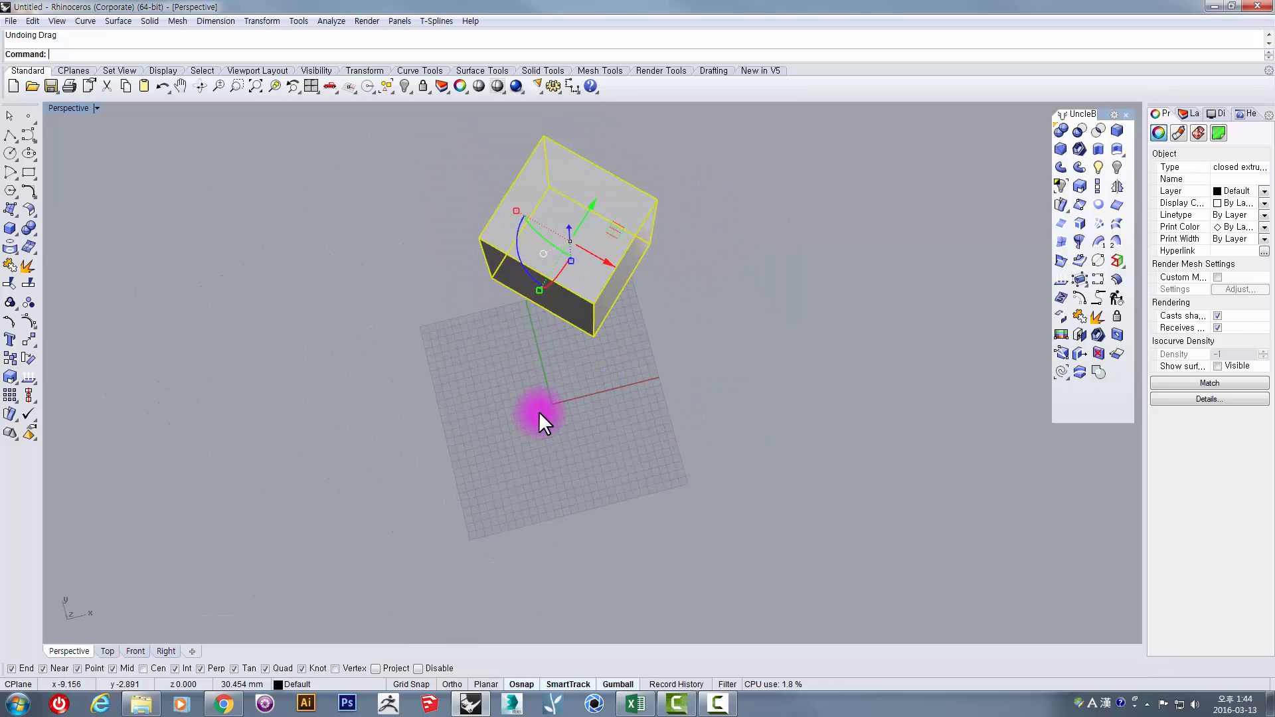
Orbit and zoom around the selected box to examine its gumball and its placement against the grid and axes from several angles
{"action": "scroll", "coordinate": [526, 329], "scroll_direction": "up", "scroll_amount": 2}
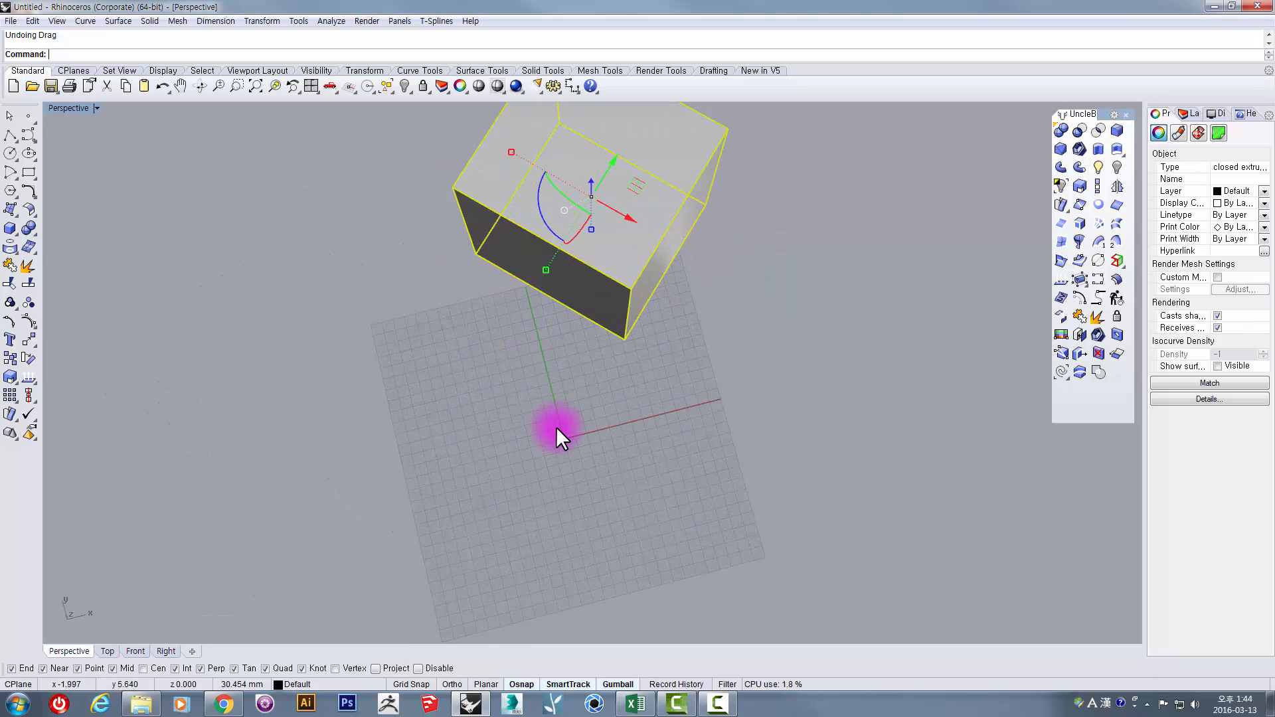
{"action": "right_click_drag", "start_coordinate": [617, 555], "coordinate": [589, 379]}
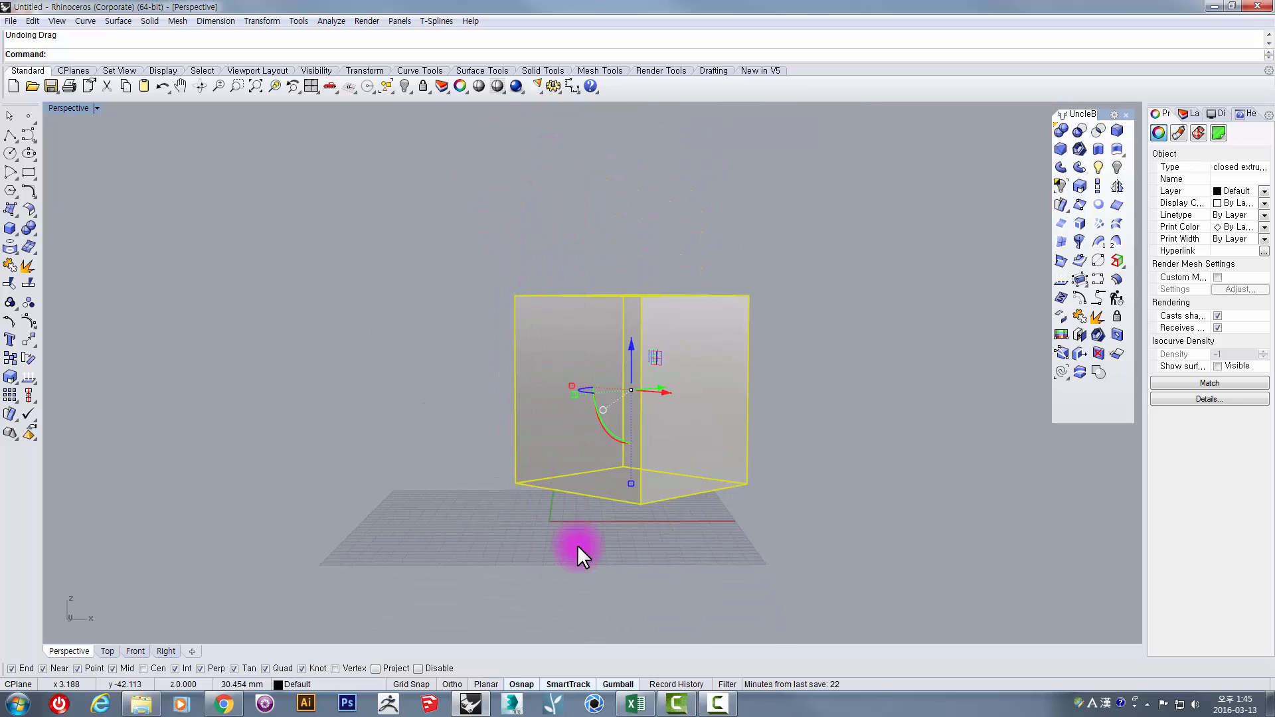
{"action": "right_click_drag", "start_coordinate": [577, 550], "coordinate": [578, 565]}
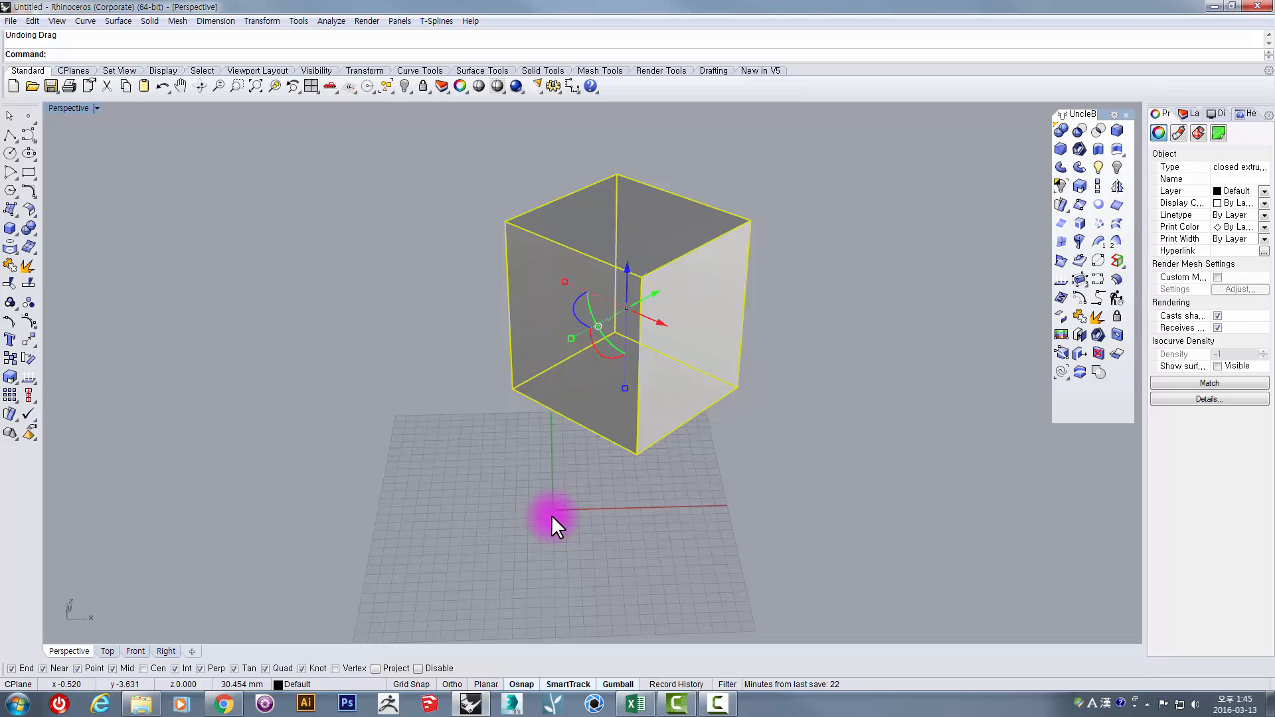
{"action": "right_click_drag", "start_coordinate": [572, 517], "coordinate": [594, 342]}
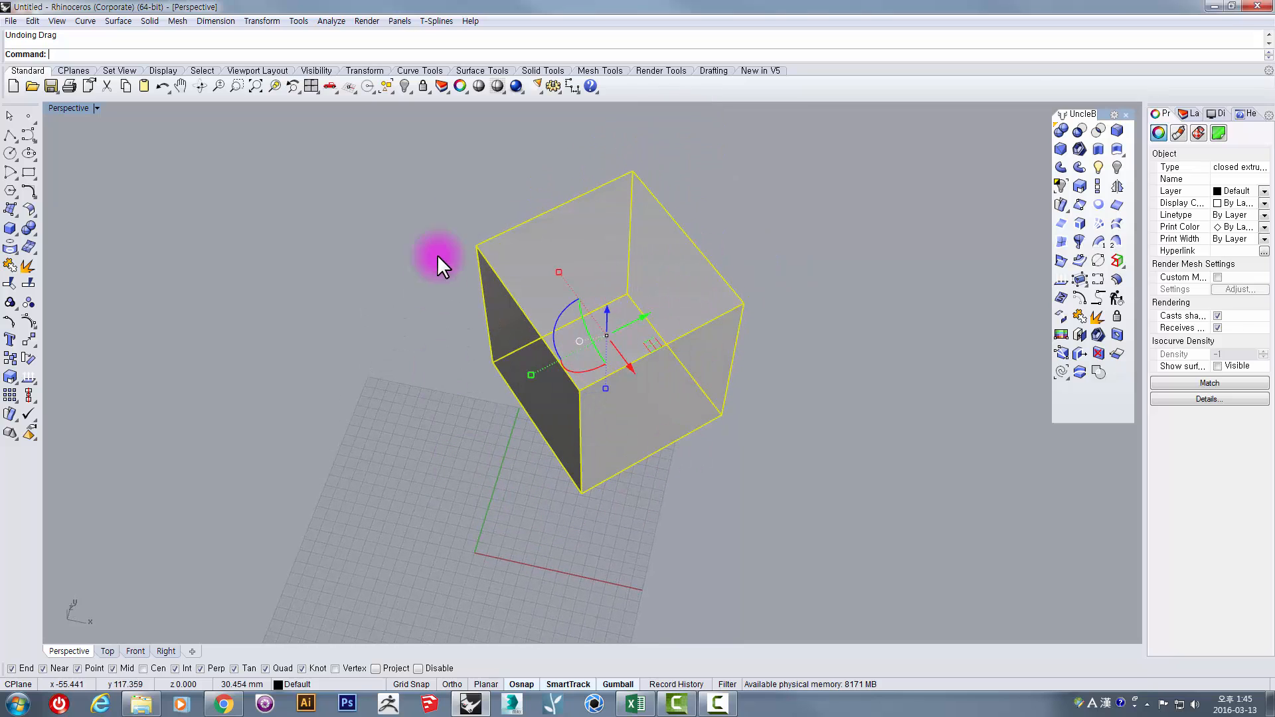
{"action": "right_click_drag", "start_coordinate": [538, 237], "coordinate": [505, 375]}
{"action": "scroll", "coordinate": [580, 380], "scroll_direction": "down", "scroll_amount": 5}
{"action": "scroll", "coordinate": [617, 426], "scroll_direction": "up", "scroll_amount": 2}
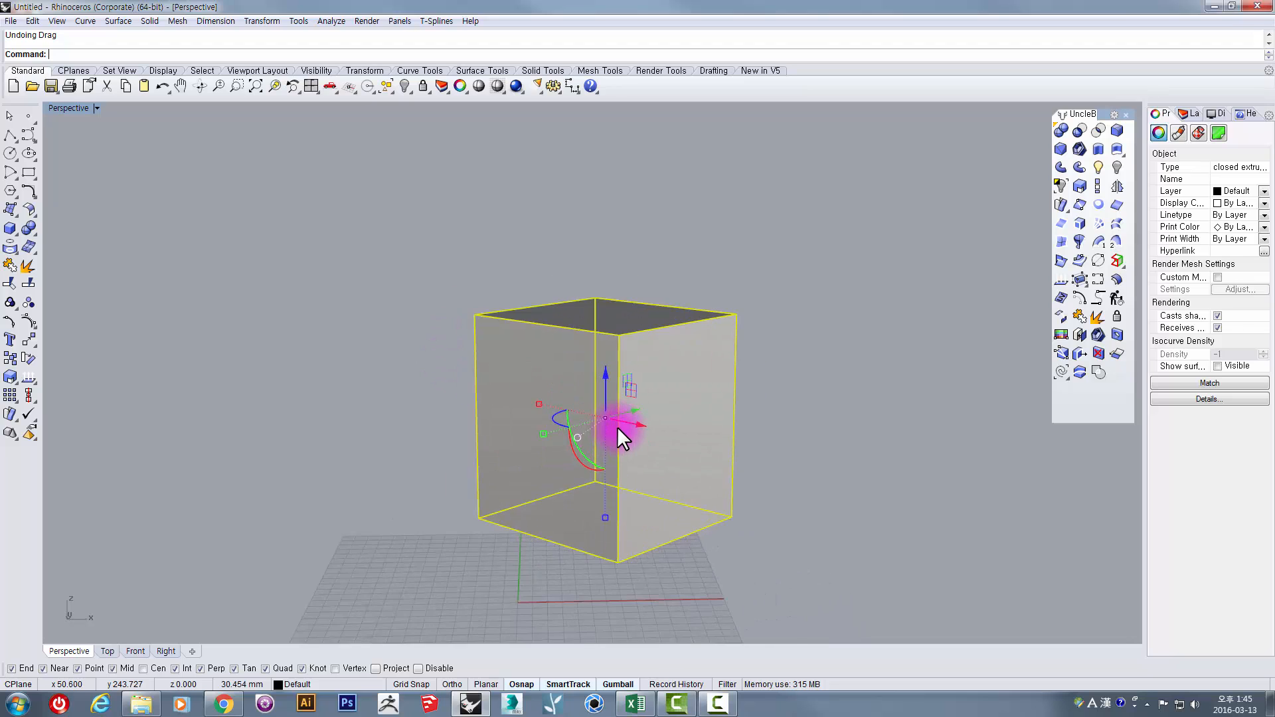
{"action": "right_click_drag", "start_coordinate": [618, 435], "coordinate": [555, 498]}
{"action": "scroll", "coordinate": [587, 467], "scroll_direction": "down", "scroll_amount": 2}
{"action": "scroll", "coordinate": [497, 534], "scroll_direction": "up", "scroll_amount": 2}
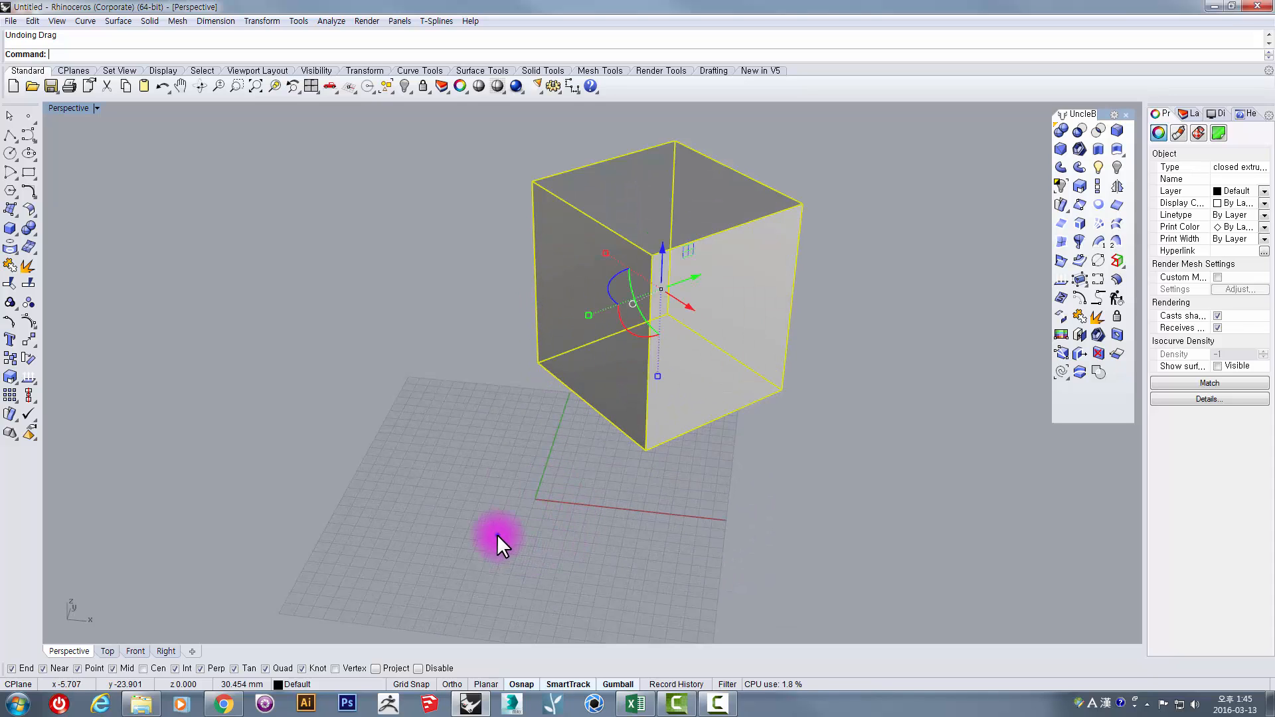
{"action": "right_click_drag", "start_coordinate": [497, 534], "coordinate": [665, 536]}
{"action": "scroll", "coordinate": [667, 459], "scroll_direction": "down", "scroll_amount": 3}
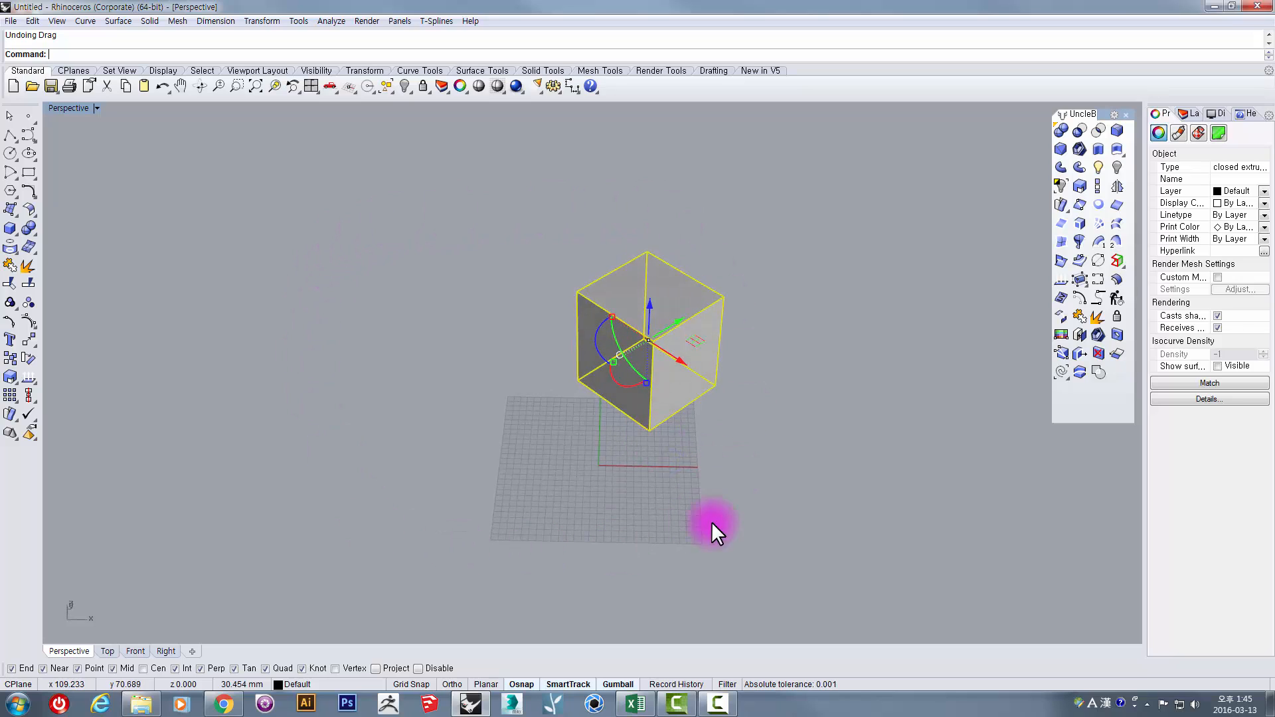
{"action": "scroll", "coordinate": [616, 326], "scroll_direction": "up", "scroll_amount": 2}
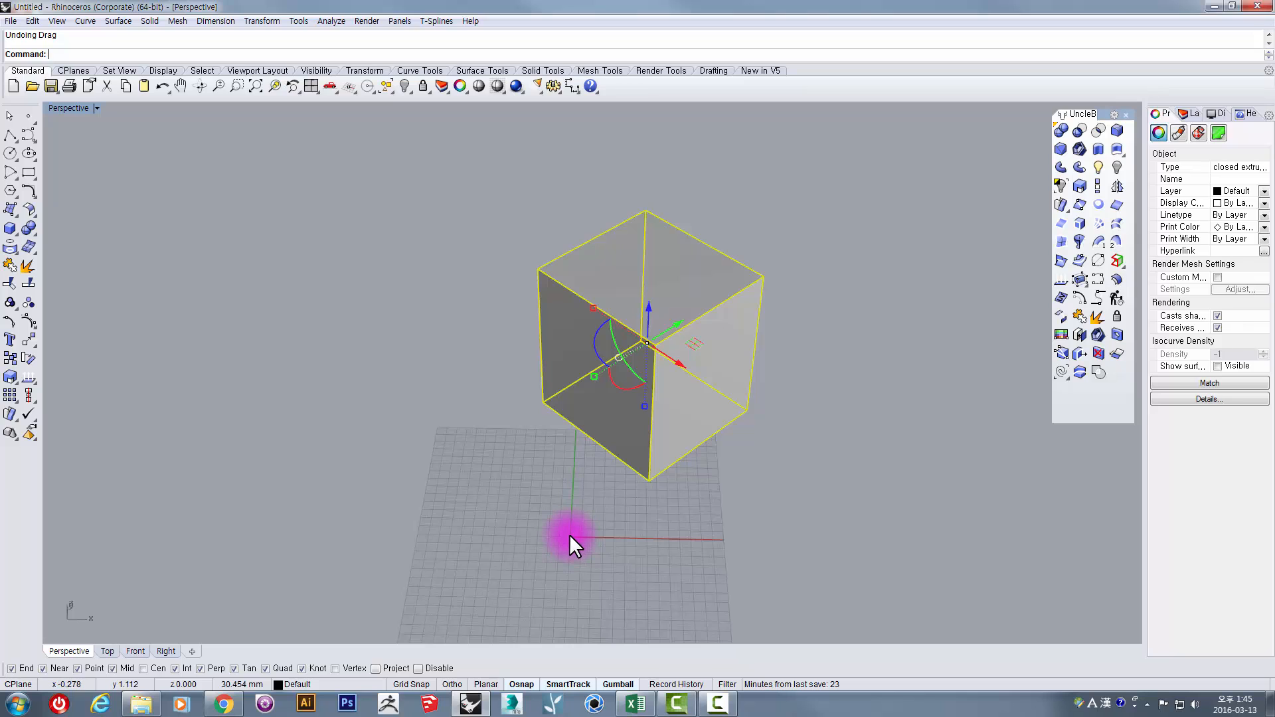
{"action": "mouse_move", "coordinate": [568, 535]}
{"action": "right_mouse_down"}
{"action": "mouse_move", "coordinate": [658, 436]}
{"action": "mouse_move", "coordinate": [649, 465]}
{"action": "mouse_move", "coordinate": [569, 518]}
{"action": "right_mouse_up"}
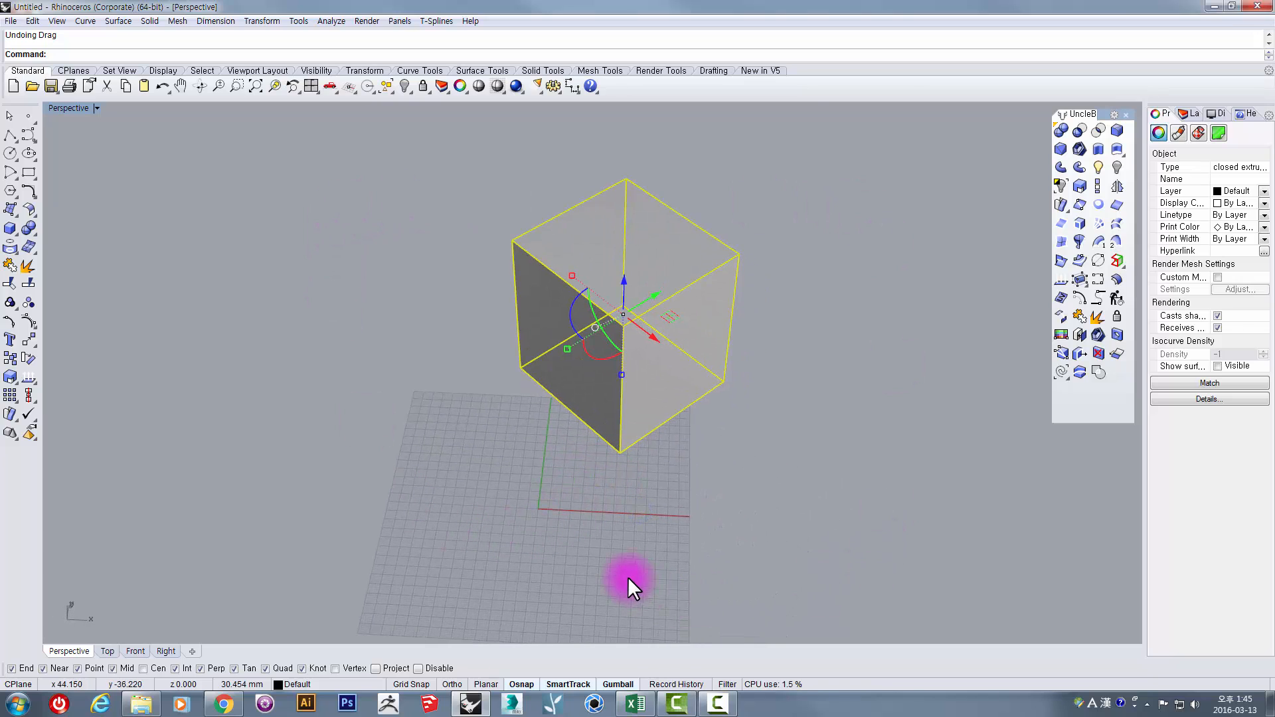
{"action": "right_click_drag", "start_coordinate": [579, 463], "coordinate": [538, 514]}
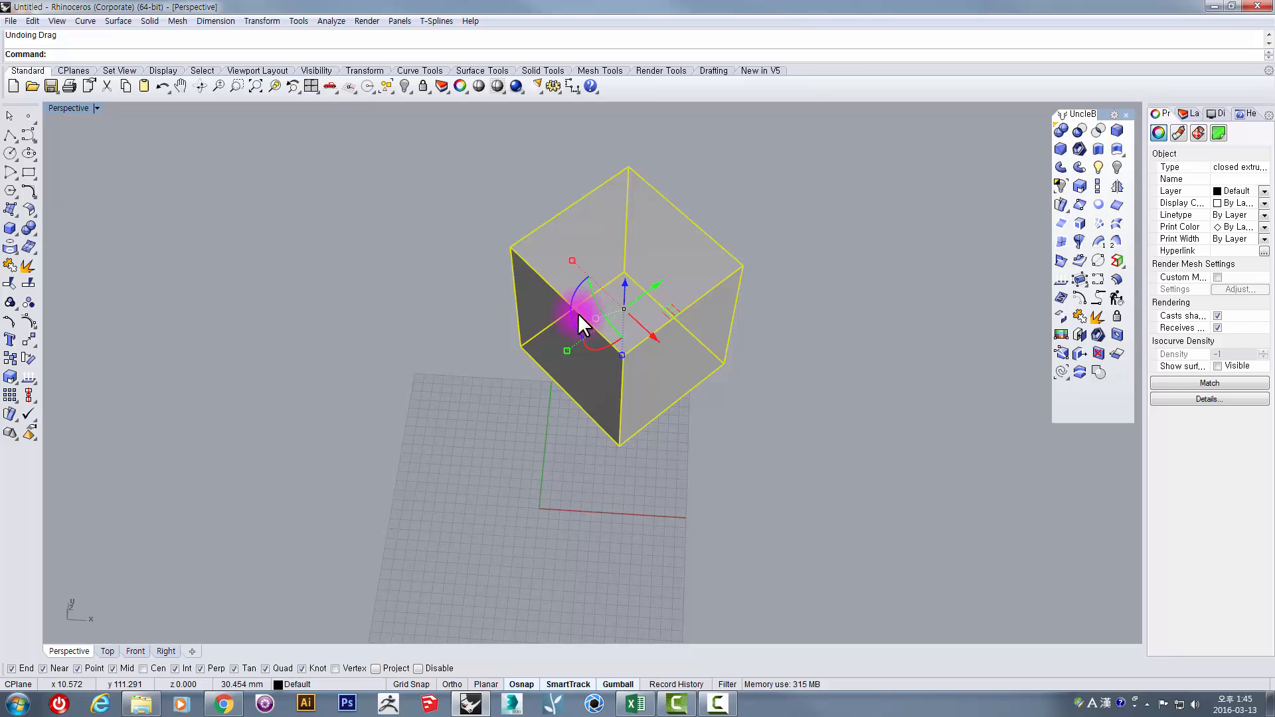
{"action": "right_click_drag", "start_coordinate": [606, 412], "coordinate": [549, 297]}
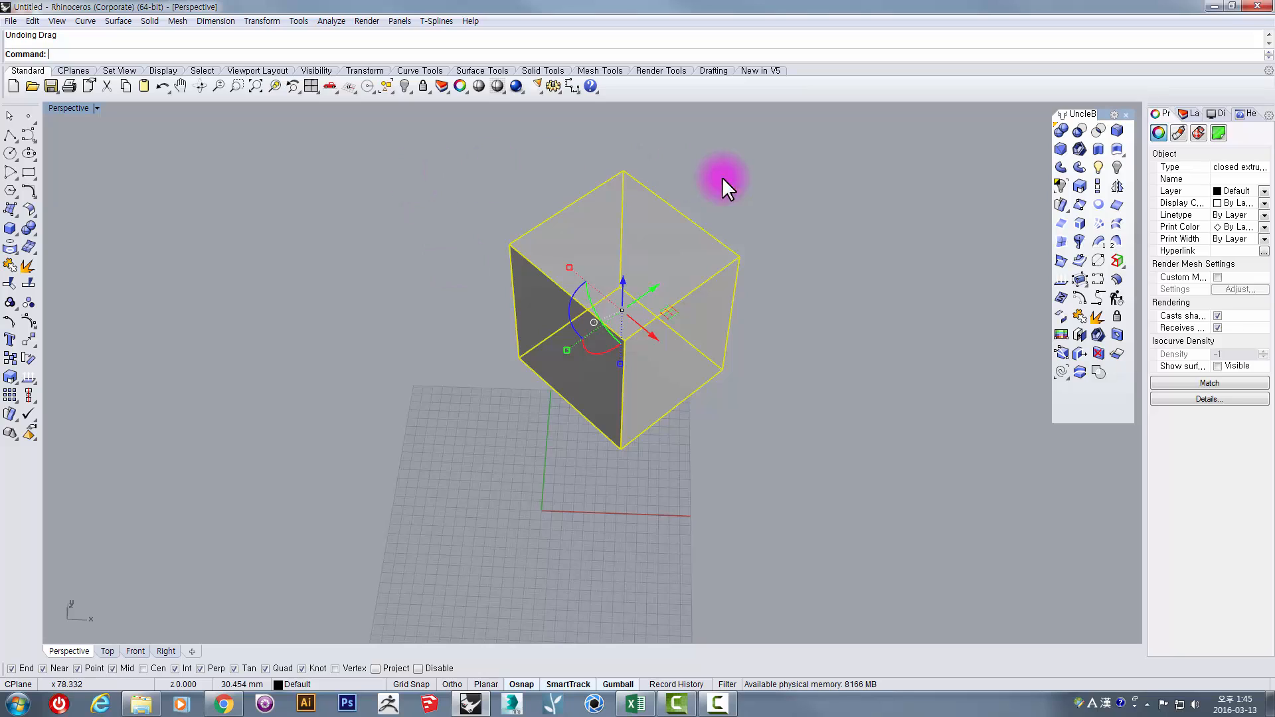
{"action": "right_click_drag", "start_coordinate": [723, 176], "coordinate": [538, 375]}
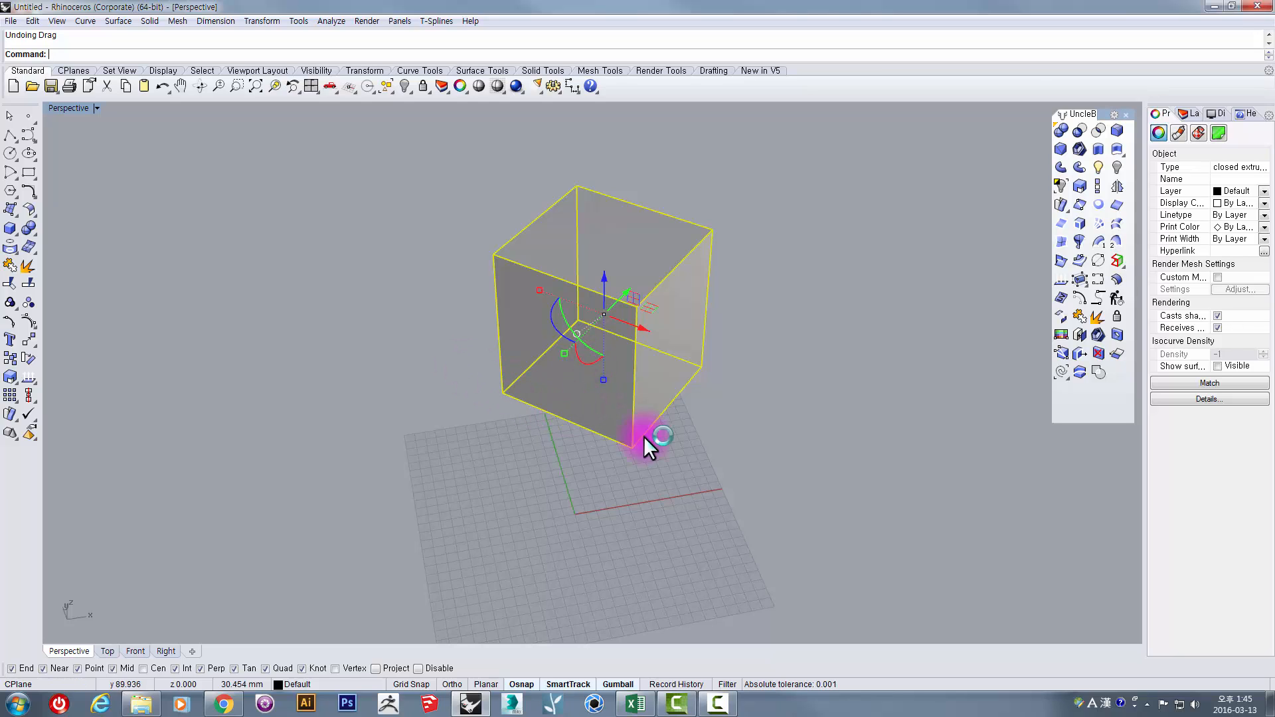
{"action": "right_click_drag", "start_coordinate": [726, 384], "coordinate": [668, 413]}
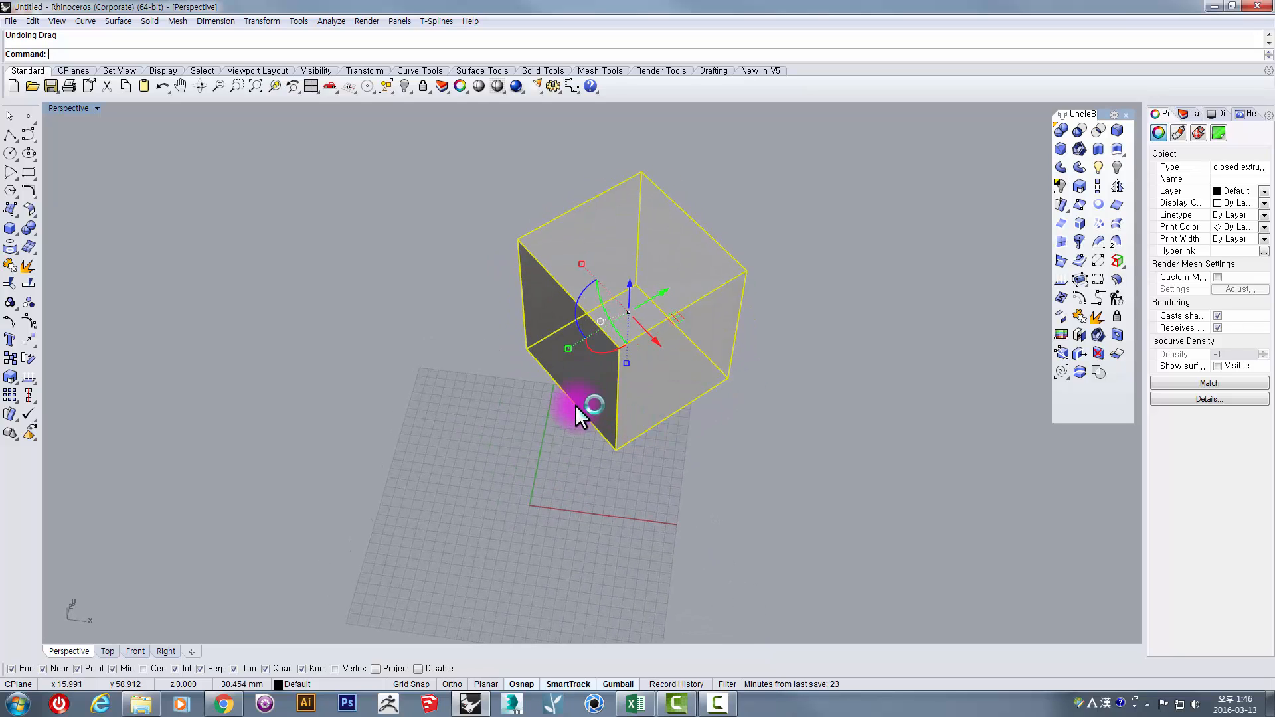
{"action": "right_click_drag", "start_coordinate": [790, 367], "coordinate": [575, 364]}
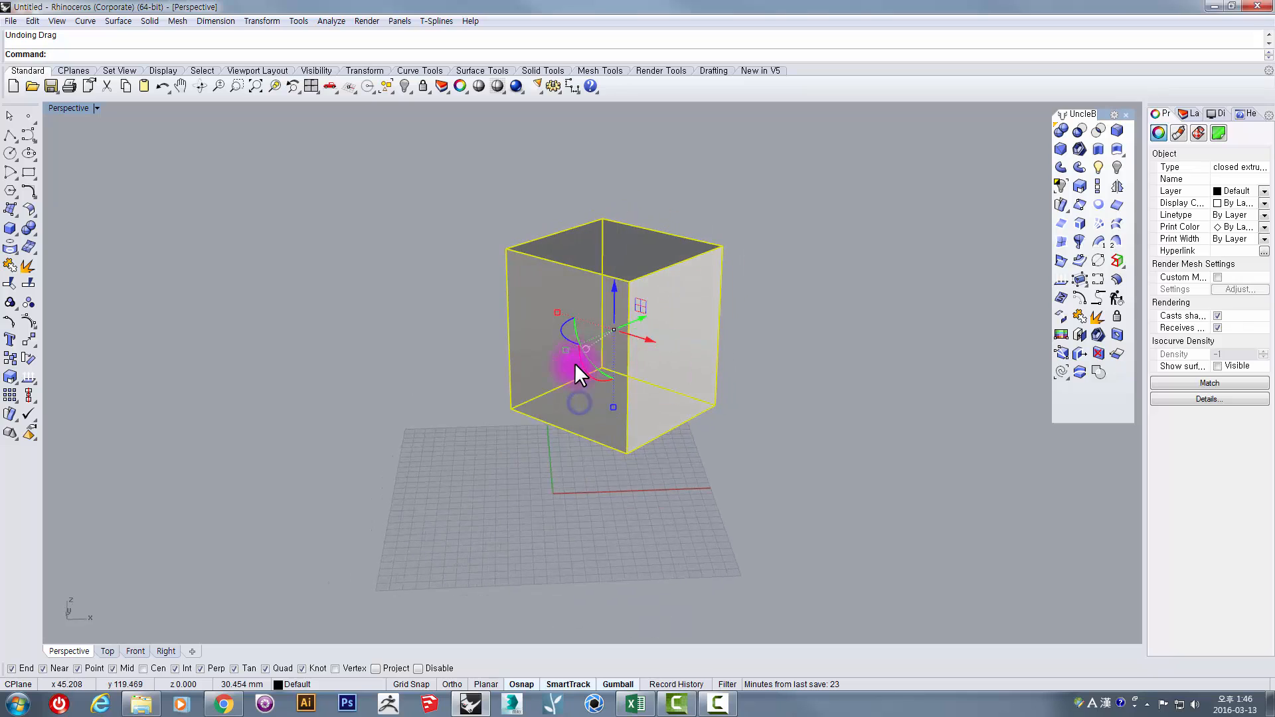
{"action": "right_click_drag", "start_coordinate": [632, 305], "coordinate": [485, 259]}
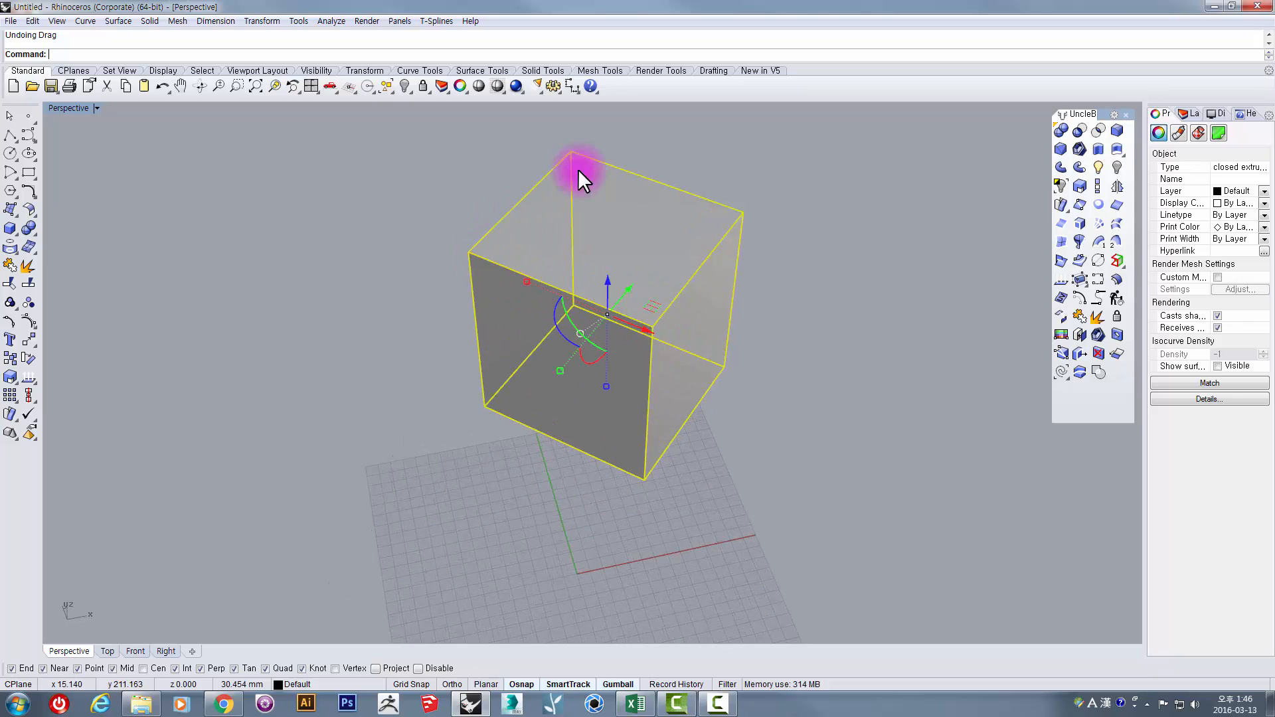
{"action": "right_click_drag", "start_coordinate": [603, 305], "coordinate": [546, 425]}
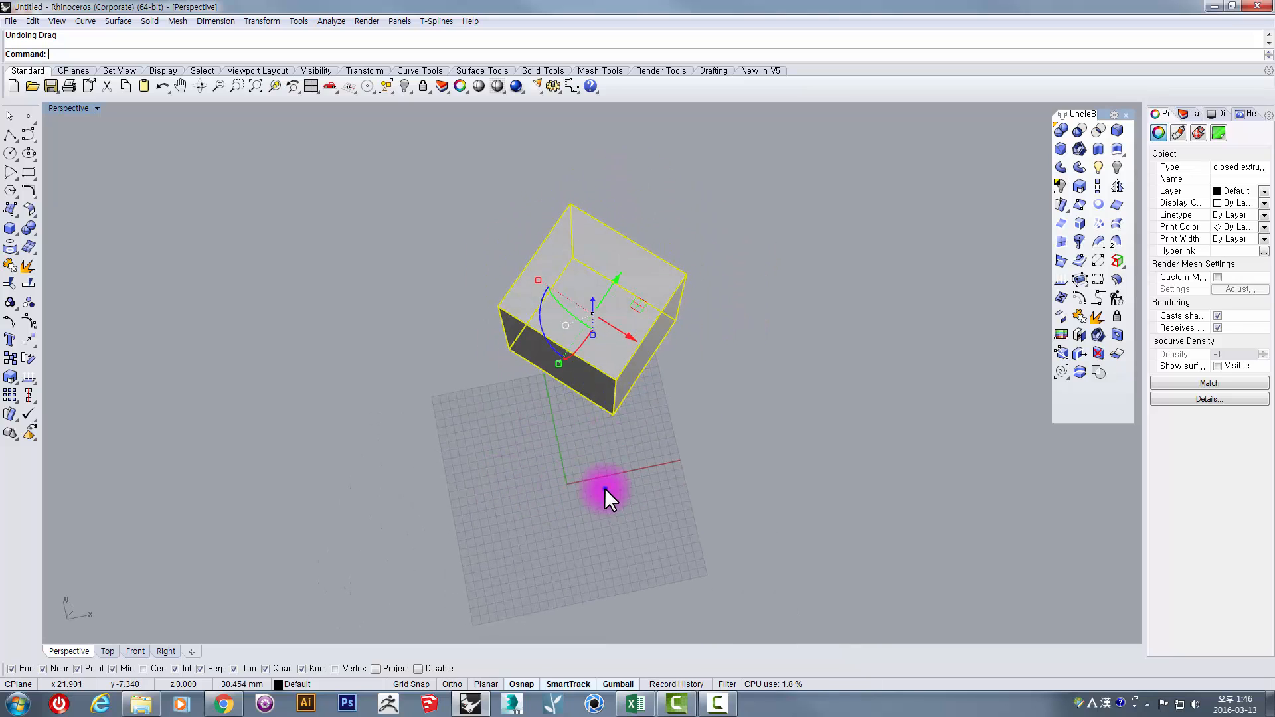
Rotate the box freehand about 28 degrees around its blue gumball axis
{"action": "right_click_drag", "start_coordinate": [604, 489], "coordinate": [632, 358]}
{"action": "left_click", "coordinate": [571, 281]}
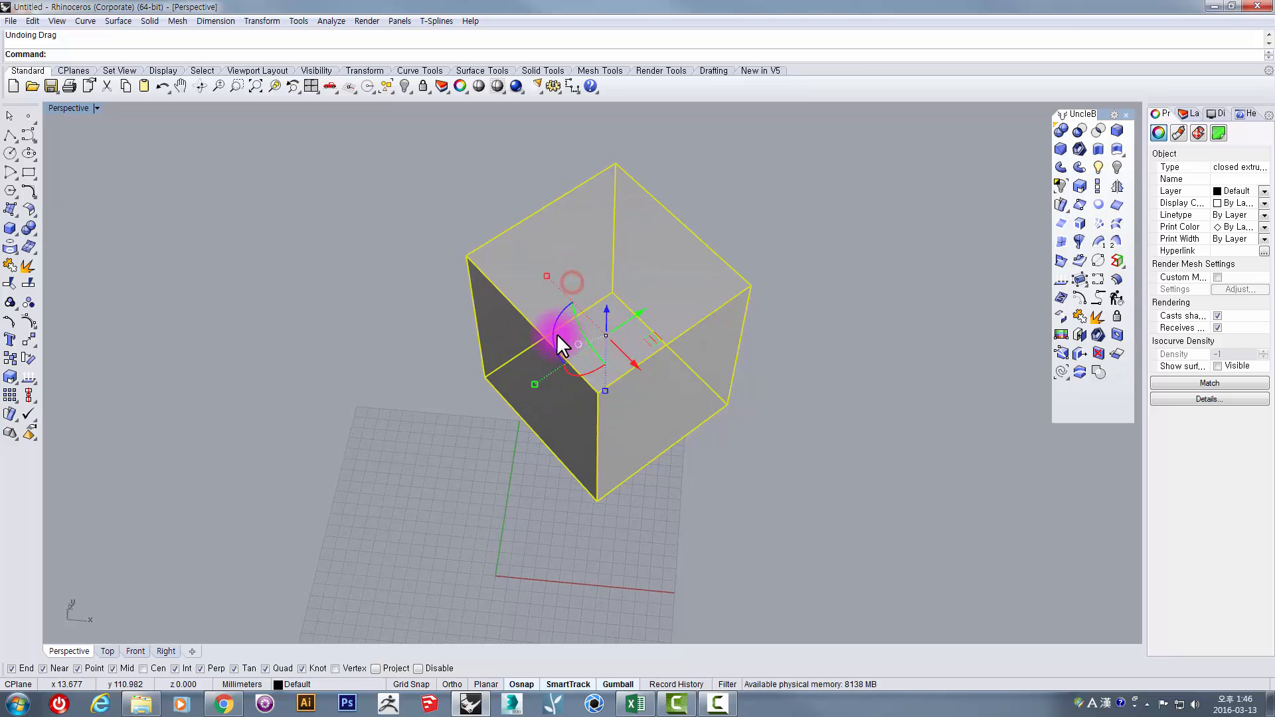
{"action": "left_click_drag", "start_coordinate": [555, 329], "coordinate": [567, 208]}
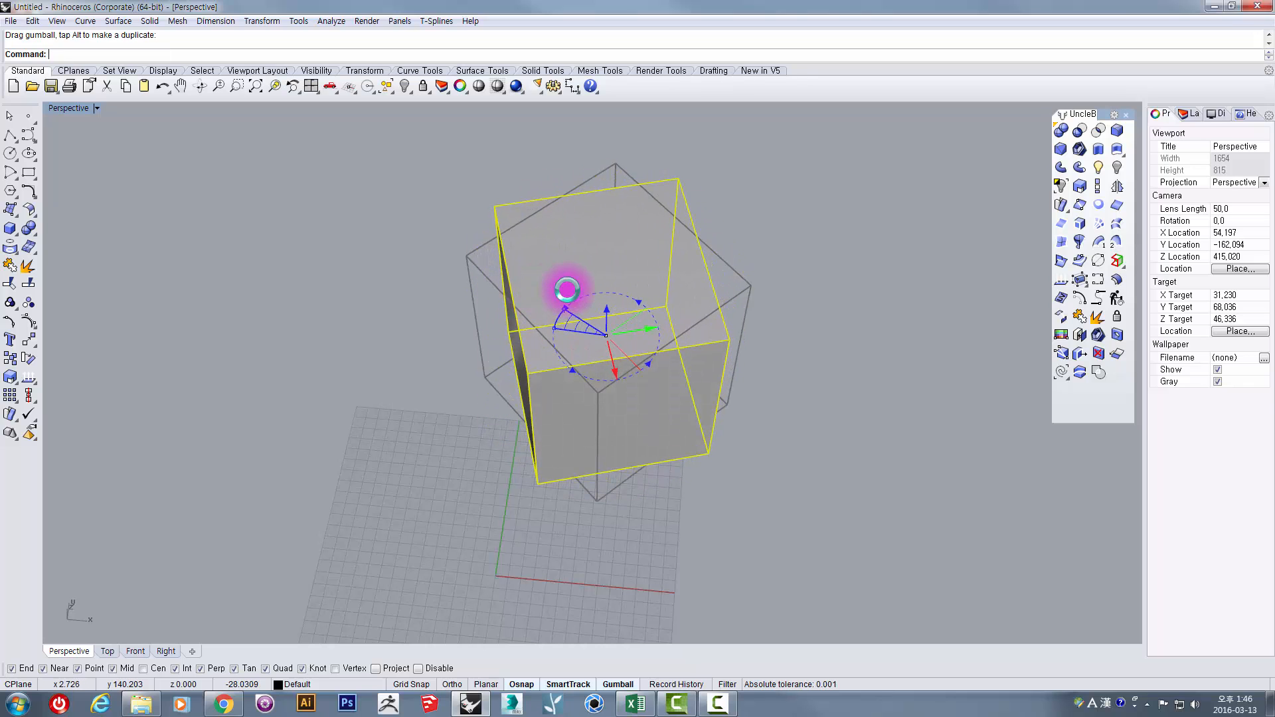
Move the box freehand along its green gumball axis in two moves of about 82 mm and 81 mm
{"action": "right_click_drag", "start_coordinate": [869, 361], "coordinate": [550, 361]}
{"action": "left_click_drag", "start_coordinate": [587, 365], "coordinate": [631, 370]}
{"action": "right_click_drag", "start_coordinate": [806, 389], "coordinate": [599, 424]}
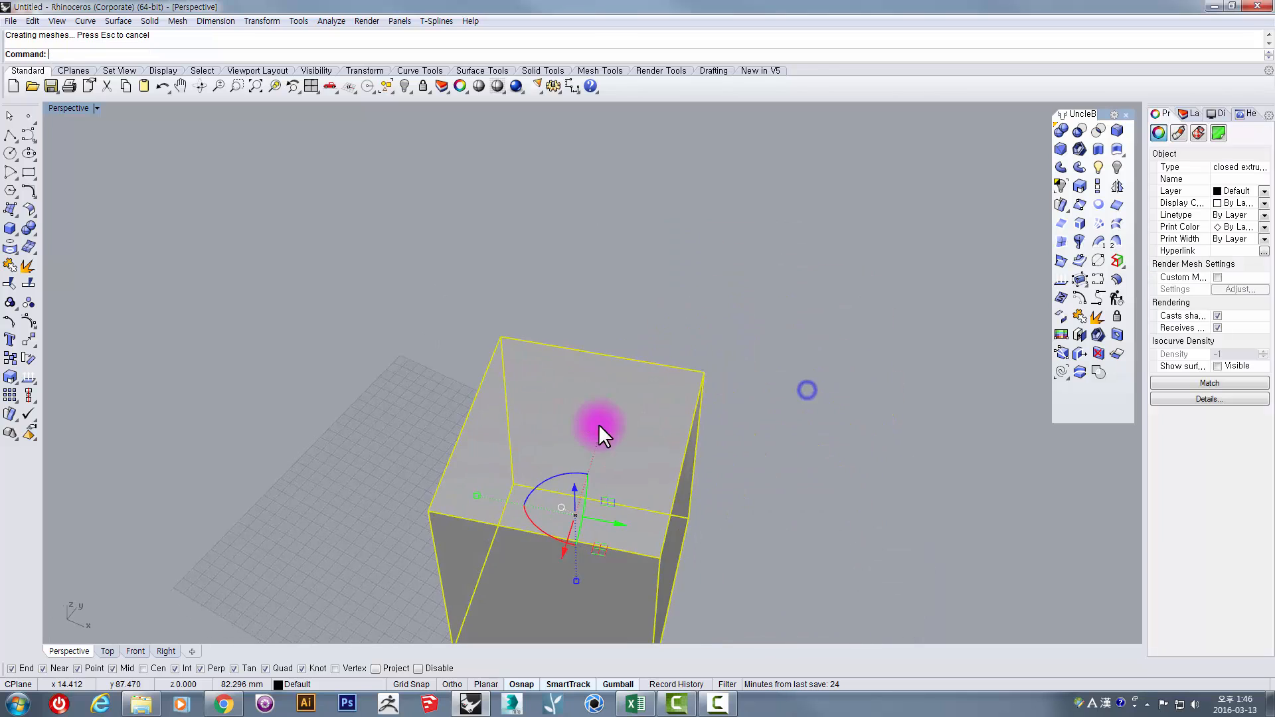
{"action": "scroll", "coordinate": [599, 423], "scroll_direction": "down", "scroll_amount": 4}
{"action": "left_click_drag", "start_coordinate": [612, 502], "coordinate": [758, 540]}
{"action": "right_click_drag", "start_coordinate": [747, 527], "coordinate": [688, 472]}
{"action": "scroll", "coordinate": [723, 441], "scroll_direction": "down", "scroll_amount": 8}
{"action": "scroll", "coordinate": [739, 432], "scroll_direction": "up", "scroll_amount": 8}
{"action": "scroll", "coordinate": [739, 432], "scroll_direction": "up", "scroll_amount": 4}
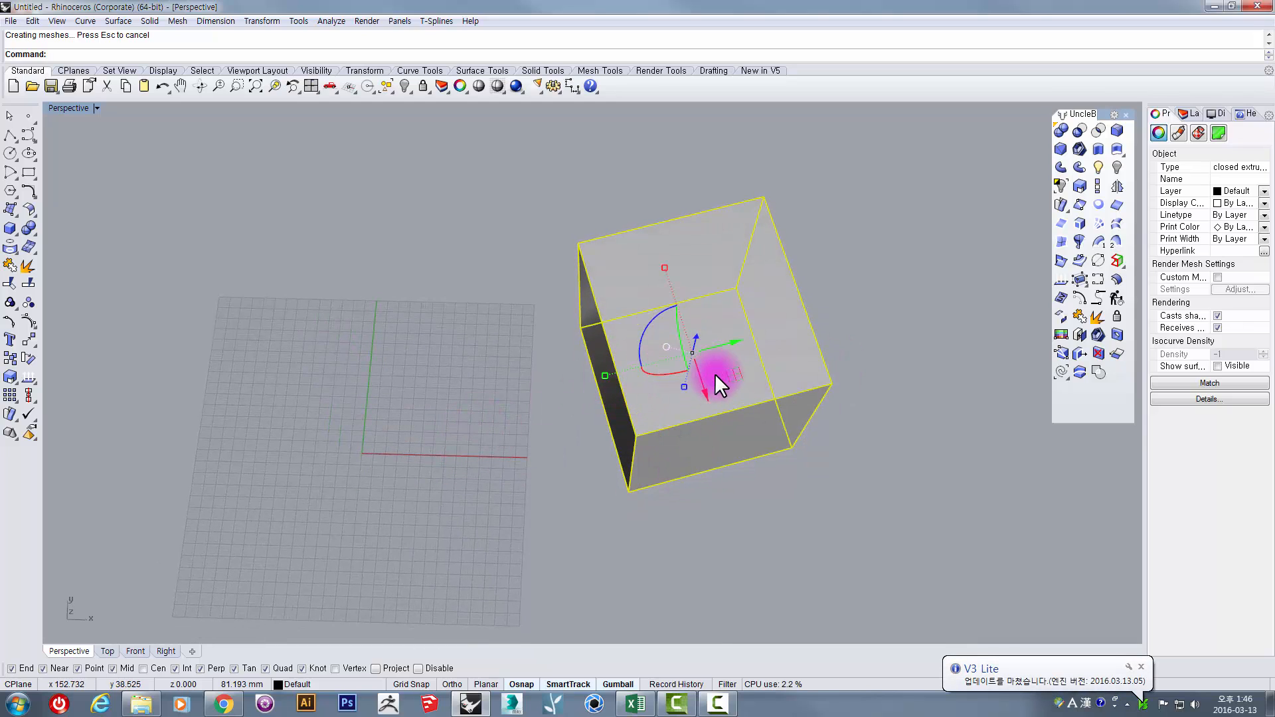
Rotate the box about 24 degrees around its blue gumball axis, then try moving it about 18 mm and undo that move
{"action": "left_click_drag", "start_coordinate": [650, 330], "coordinate": [344, 443]}
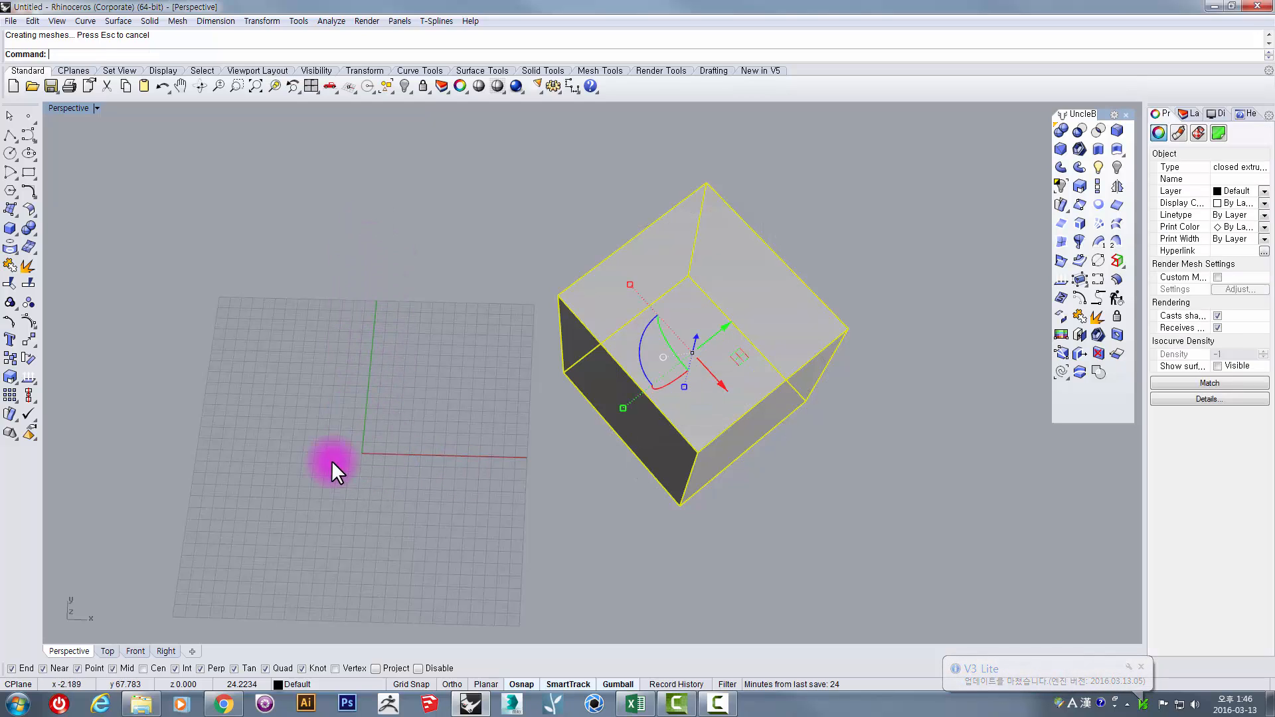
{"action": "right_click_drag", "start_coordinate": [332, 461], "coordinate": [739, 402]}
{"action": "left_click_drag", "start_coordinate": [737, 346], "coordinate": [691, 392]}
{"action": "key", "text": "ctrl+z"}
Align the box's gumball to the object and undo the last rotation of the box
{"action": "right_click_drag", "start_coordinate": [714, 339], "coordinate": [655, 372]}
{"action": "left_click", "coordinate": [656, 373]}
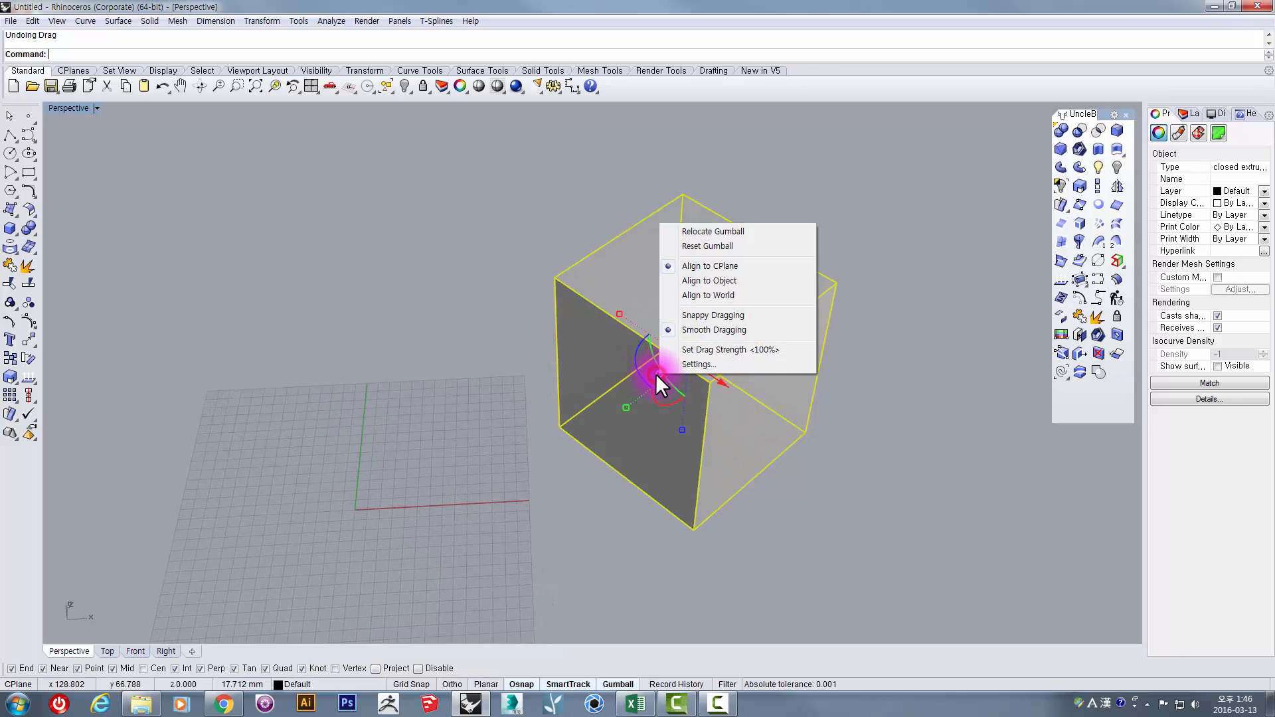
{"action": "left_click", "coordinate": [706, 283]}
{"action": "right_click_drag", "start_coordinate": [706, 283], "coordinate": [606, 375]}
{"action": "key", "text": "ctrl+z"}
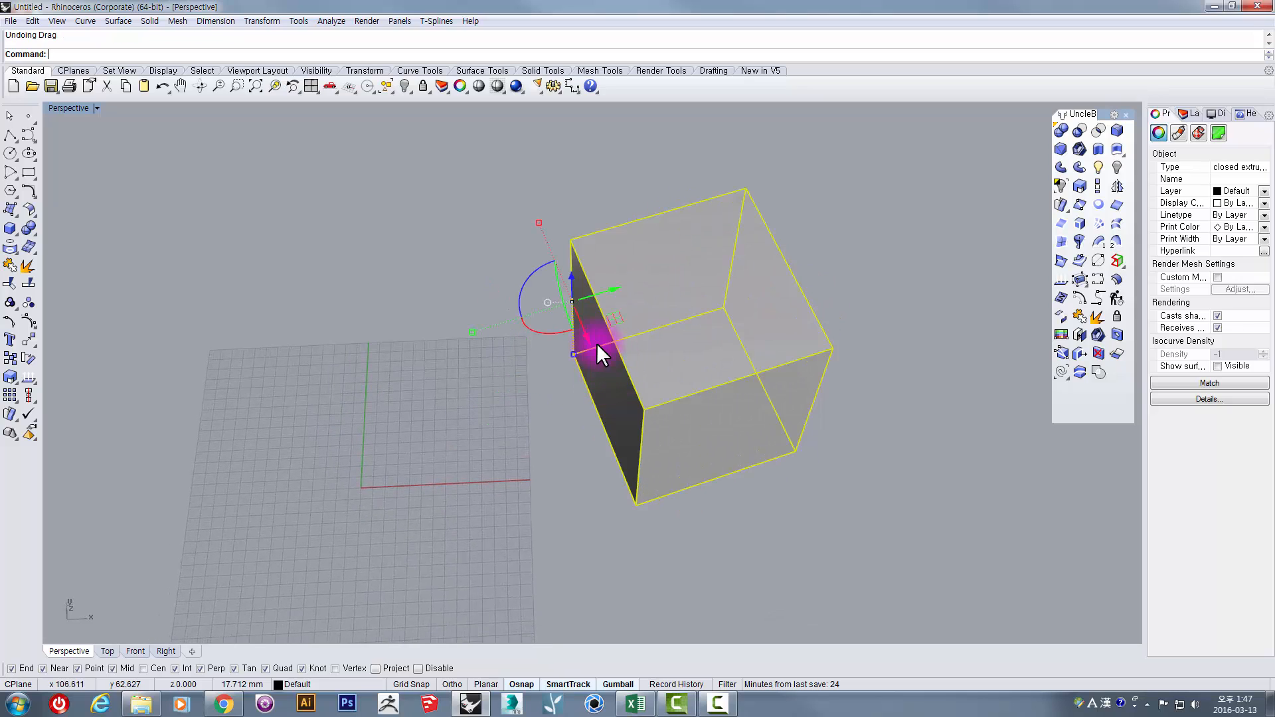
Switch the gumball alignment to the construction plane, and after that to World
{"action": "left_click", "coordinate": [547, 301]}
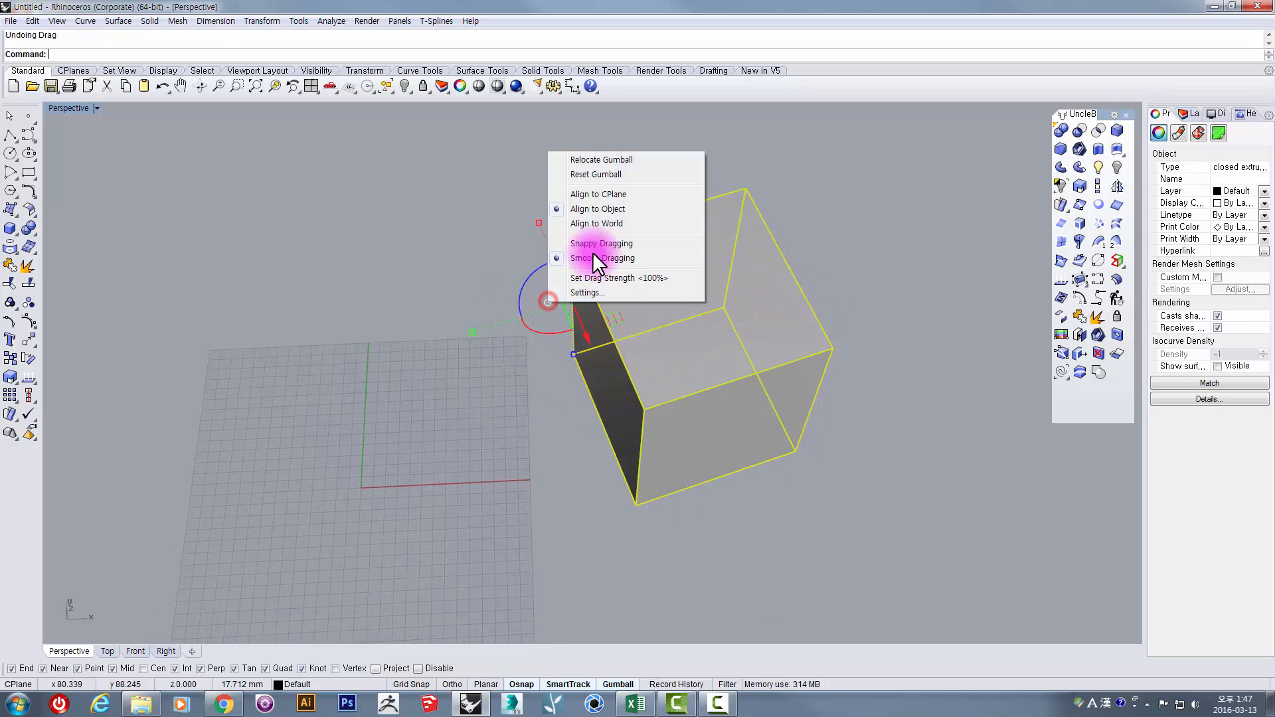
{"action": "left_click", "coordinate": [597, 194]}
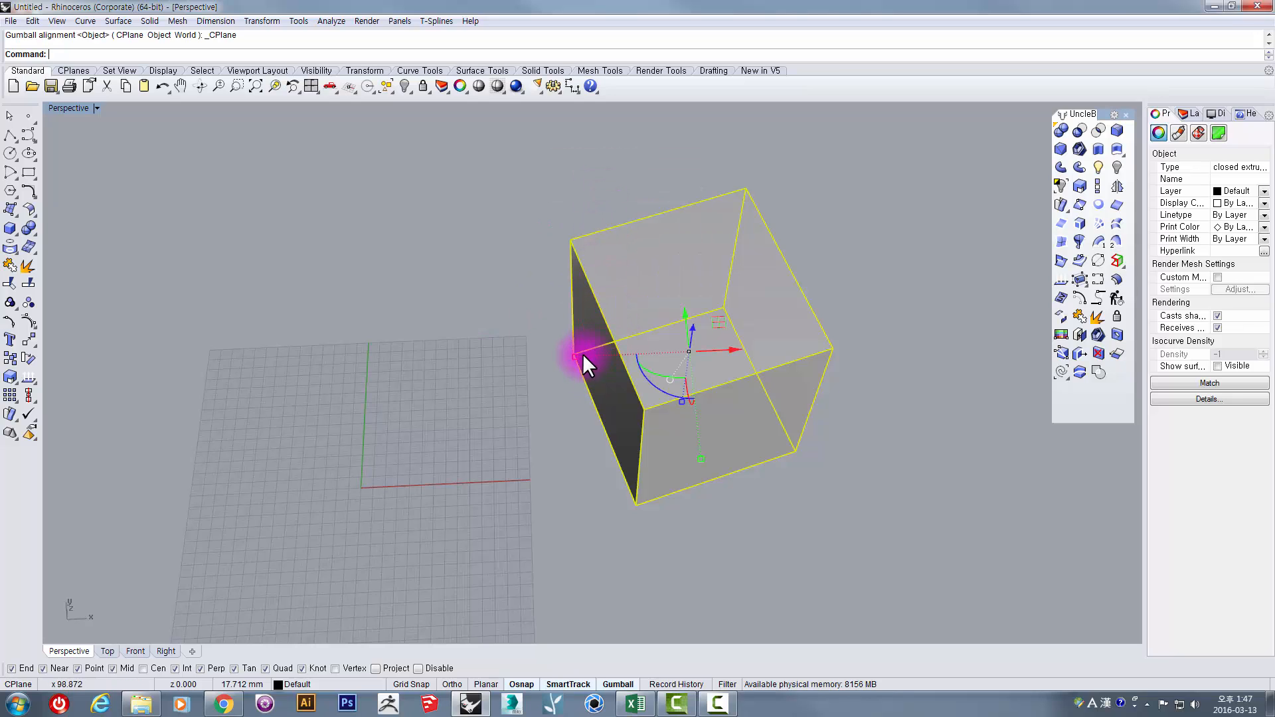
{"action": "left_click", "coordinate": [671, 379]}
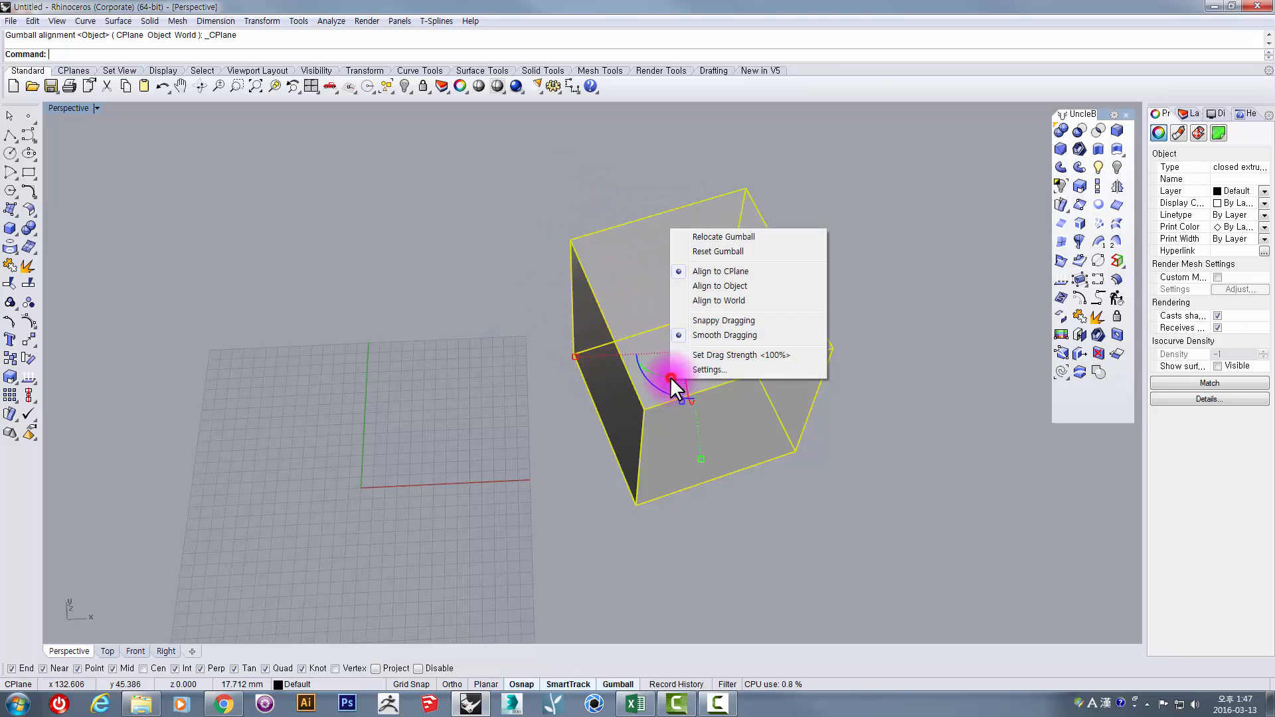
{"action": "left_click", "coordinate": [709, 302]}
Move the box about 5 mm in the negative direction along the world-aligned green gumball axis
{"action": "right_click_drag", "start_coordinate": [671, 345], "coordinate": [651, 383]}
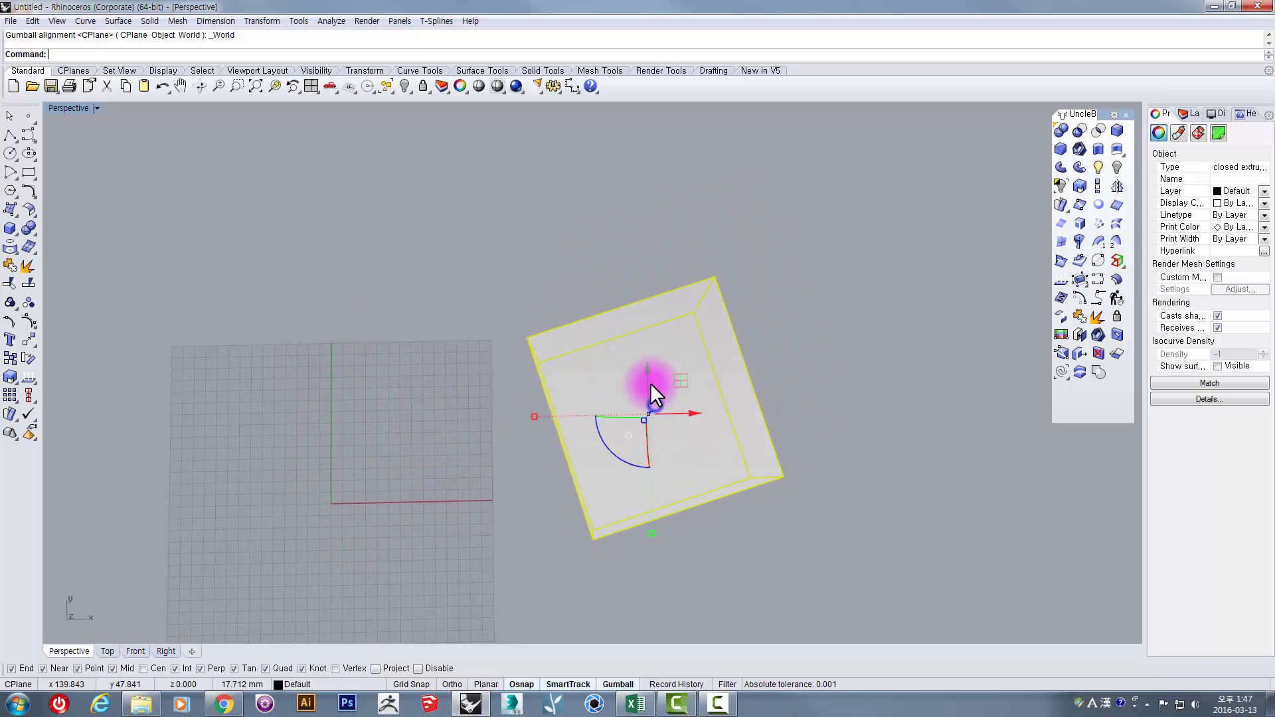
{"action": "mouse_move", "coordinate": [645, 381]}
{"action": "left_mouse_down"}
{"action": "mouse_move", "coordinate": [642, 315]}
{"action": "mouse_move", "coordinate": [640, 403]}
{"action": "left_mouse_up"}
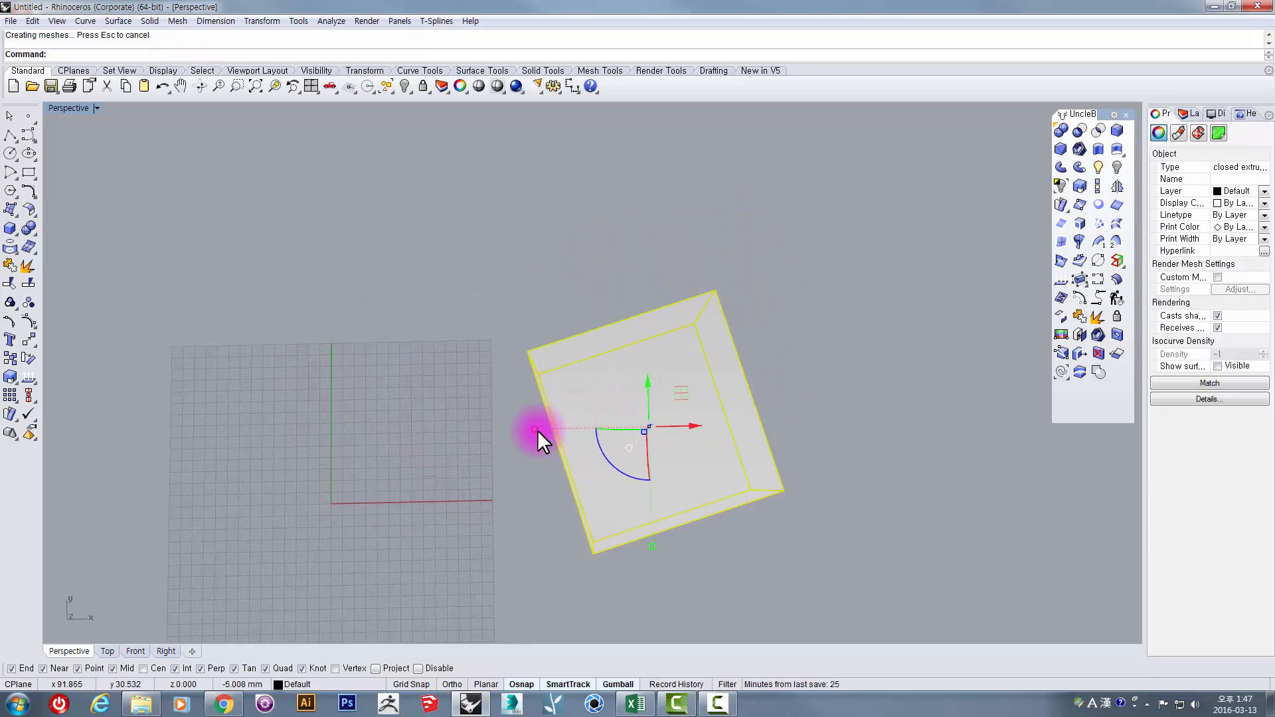
{"action": "right_click_drag", "start_coordinate": [645, 448], "coordinate": [638, 452]}
Align the gumball to the object and move the box freehand farther away from the grid
{"action": "left_click", "coordinate": [639, 452]}
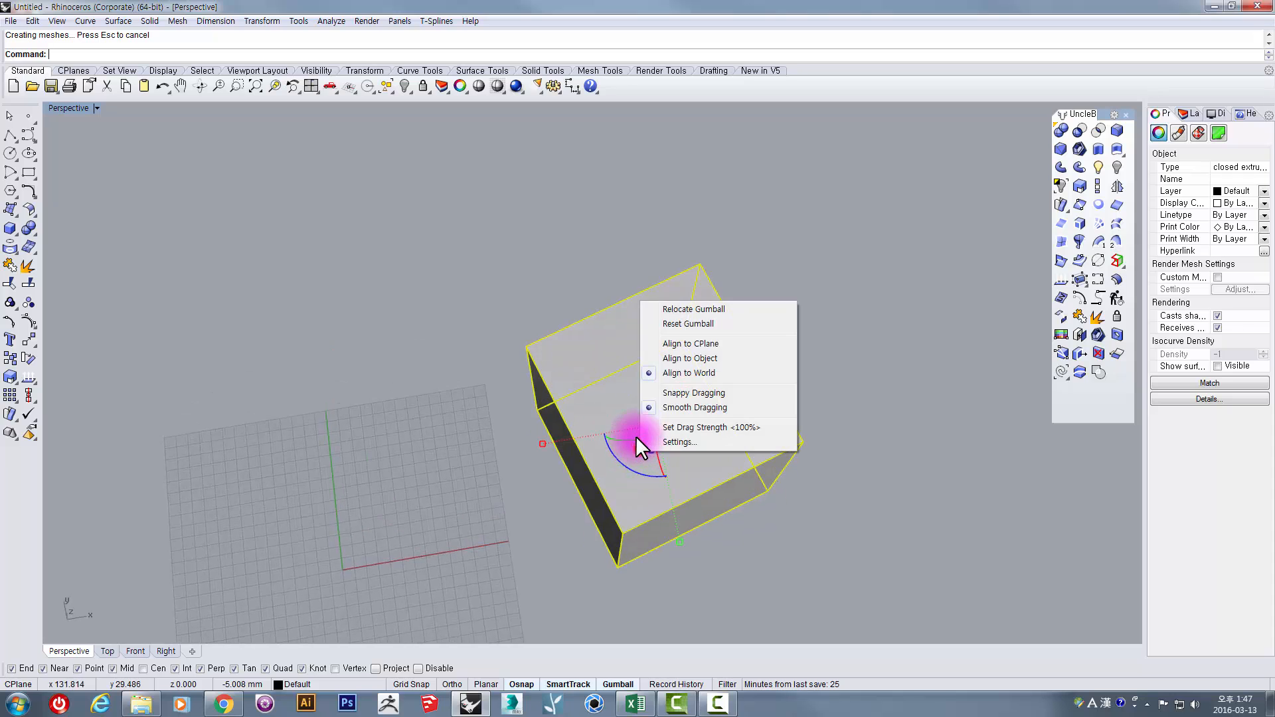
{"action": "left_click", "coordinate": [696, 357]}
{"action": "right_click_drag", "start_coordinate": [696, 359], "coordinate": [794, 432]}
{"action": "right_click_drag", "start_coordinate": [623, 455], "coordinate": [526, 469]}
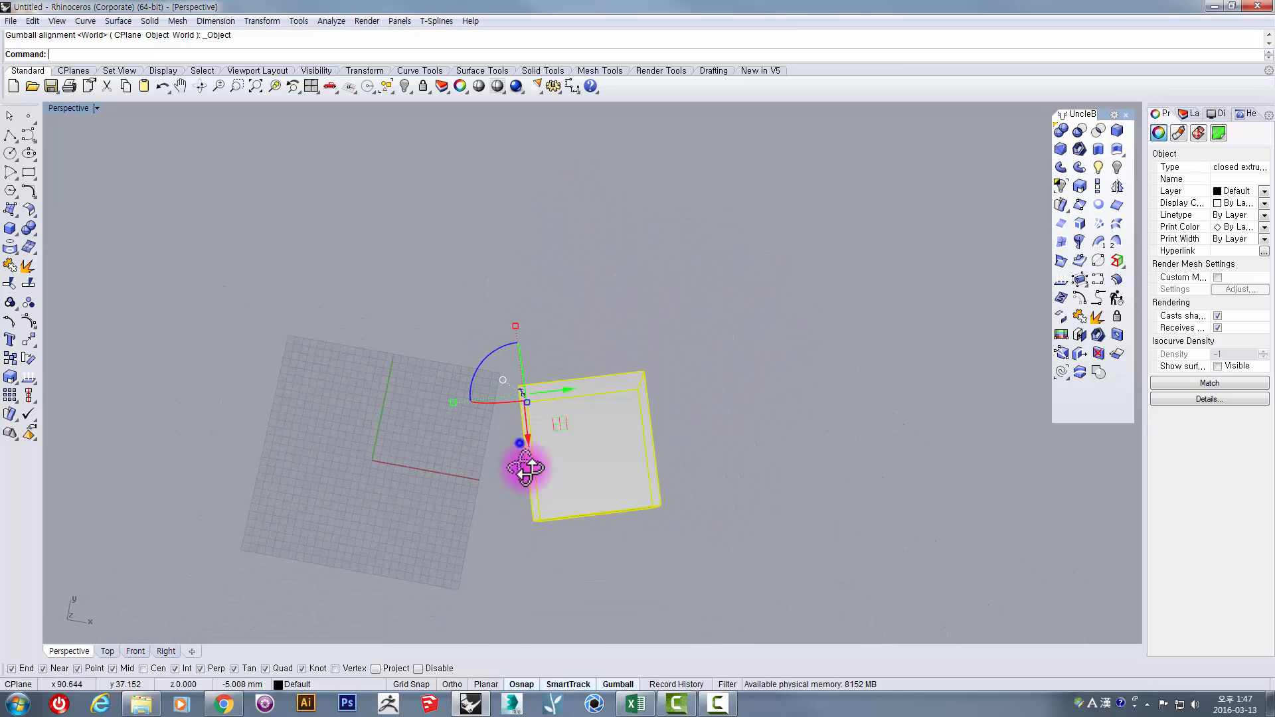
{"action": "left_click_drag", "start_coordinate": [527, 425], "coordinate": [704, 354]}
Align the gumball to World and move the box about 153 mm back along the red axis toward the grid
{"action": "left_click", "coordinate": [675, 316]}
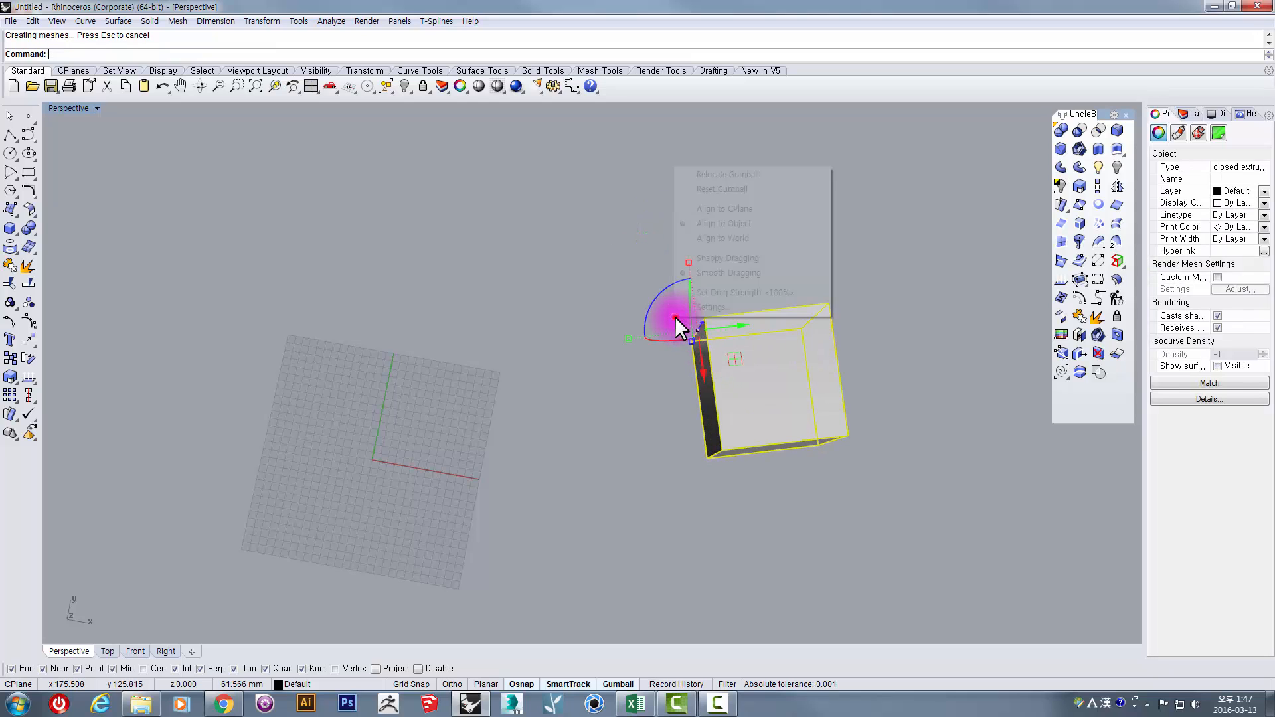
{"action": "left_click", "coordinate": [724, 238]}
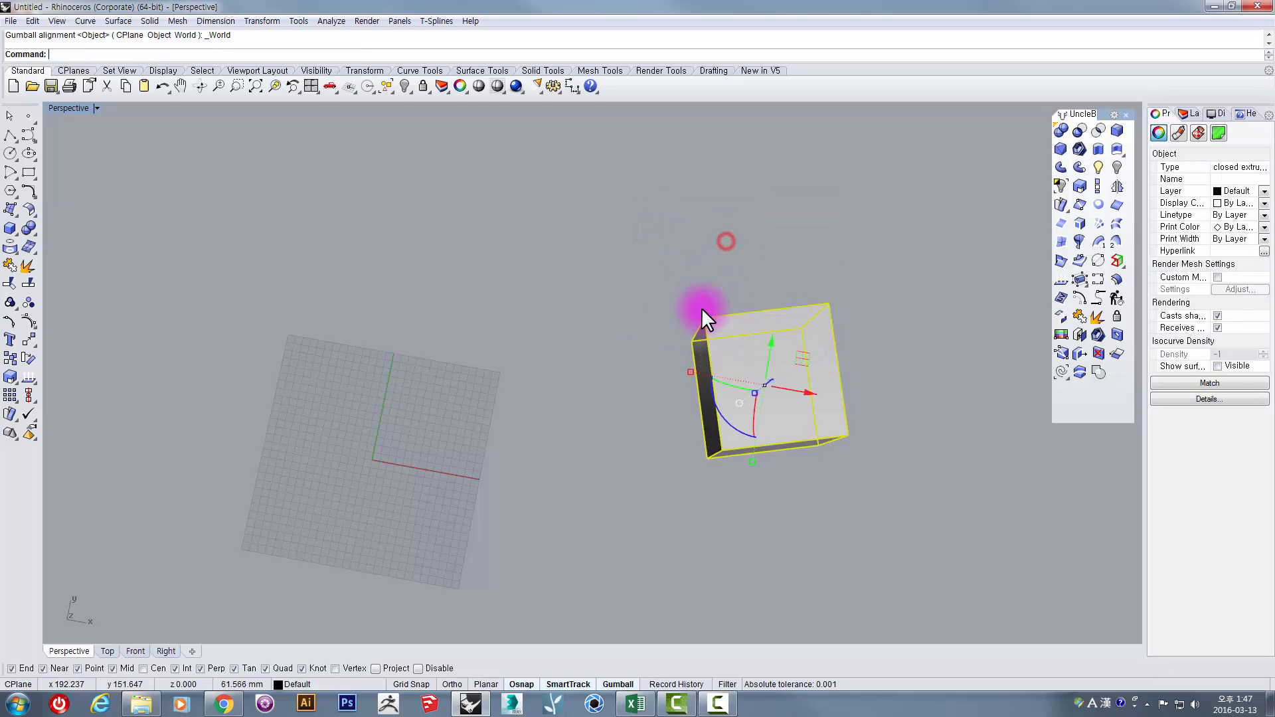
{"action": "left_click_drag", "start_coordinate": [770, 395], "coordinate": [456, 452]}
Orbit and zoom around the selected box to examine its world-aligned gumball against the grid axes from above and from the side
{"action": "right_click_drag", "start_coordinate": [456, 452], "coordinate": [647, 500]}
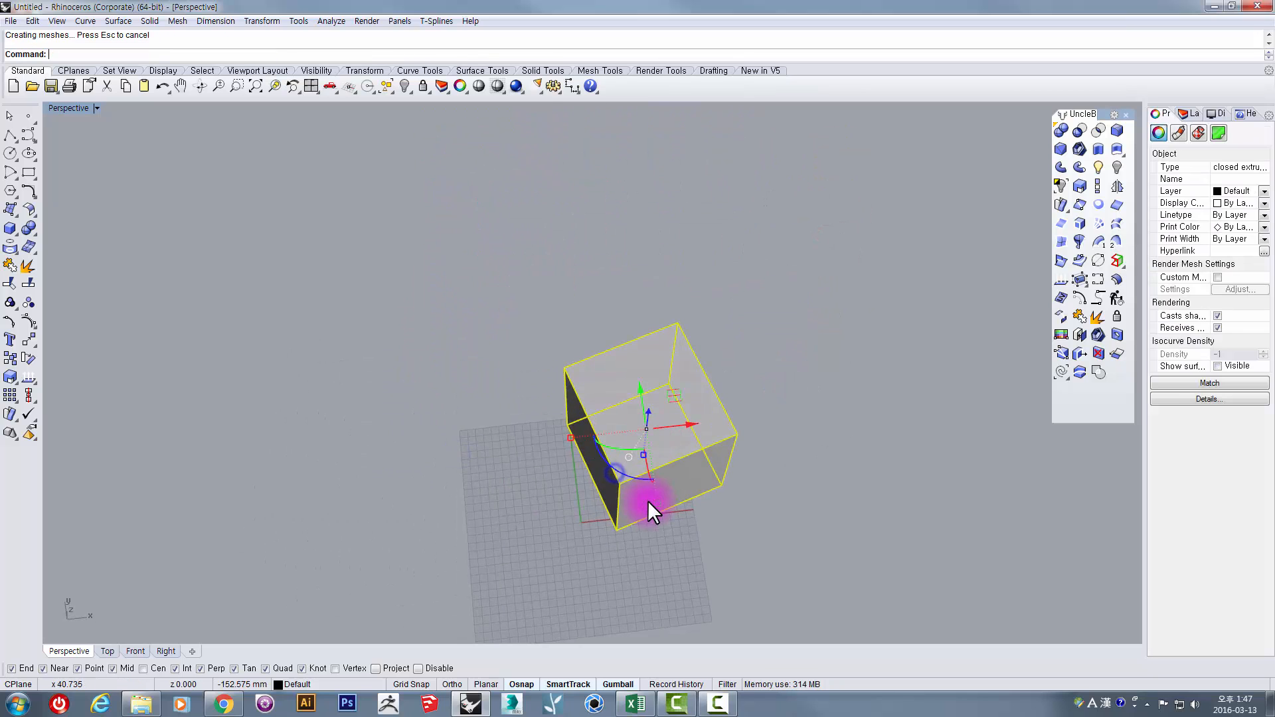
{"action": "scroll", "coordinate": [642, 502], "scroll_direction": "up", "scroll_amount": 3}
{"action": "right_click_drag", "start_coordinate": [637, 428], "coordinate": [650, 350]}
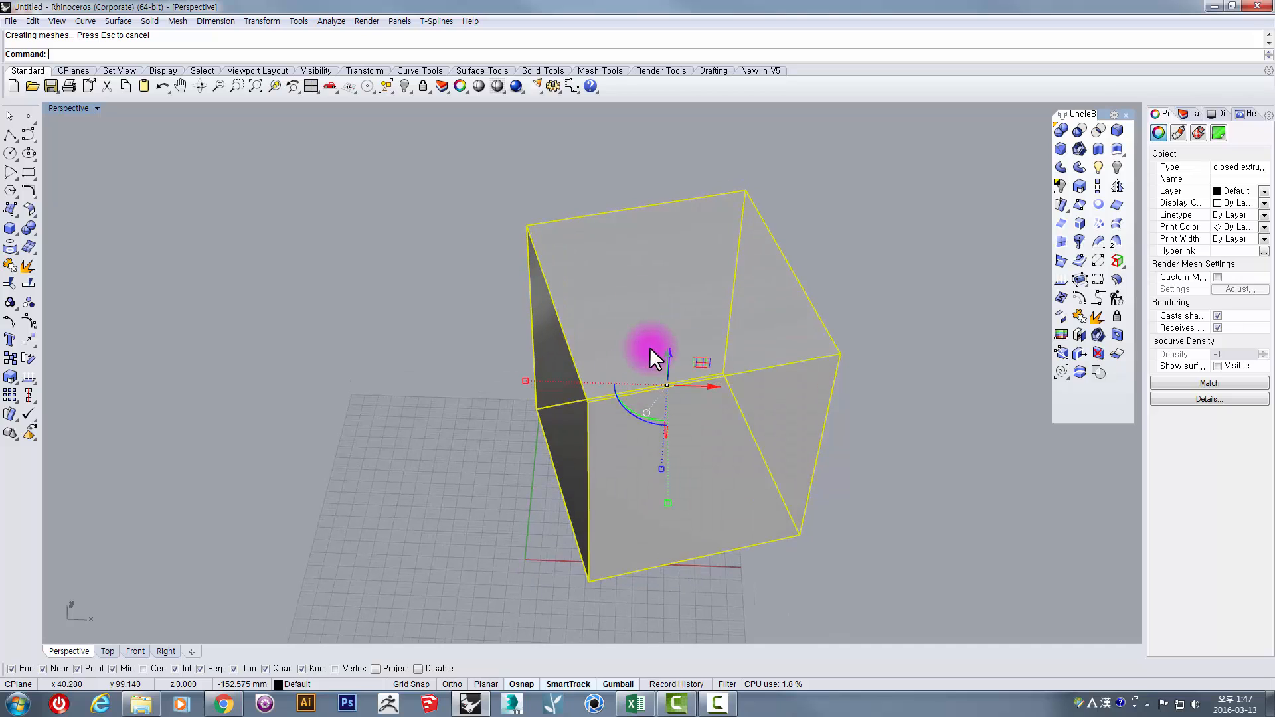
{"action": "right_click_drag", "start_coordinate": [664, 293], "coordinate": [654, 251]}
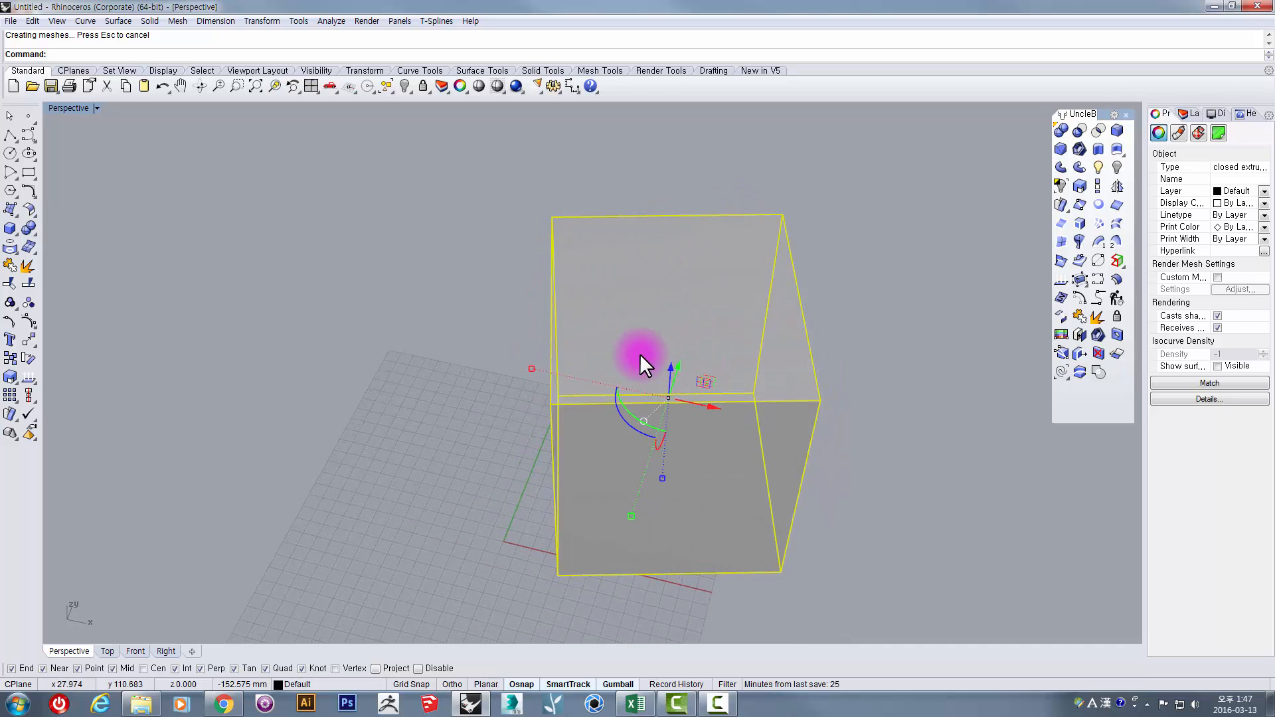
{"action": "right_click_drag", "start_coordinate": [639, 353], "coordinate": [508, 285]}
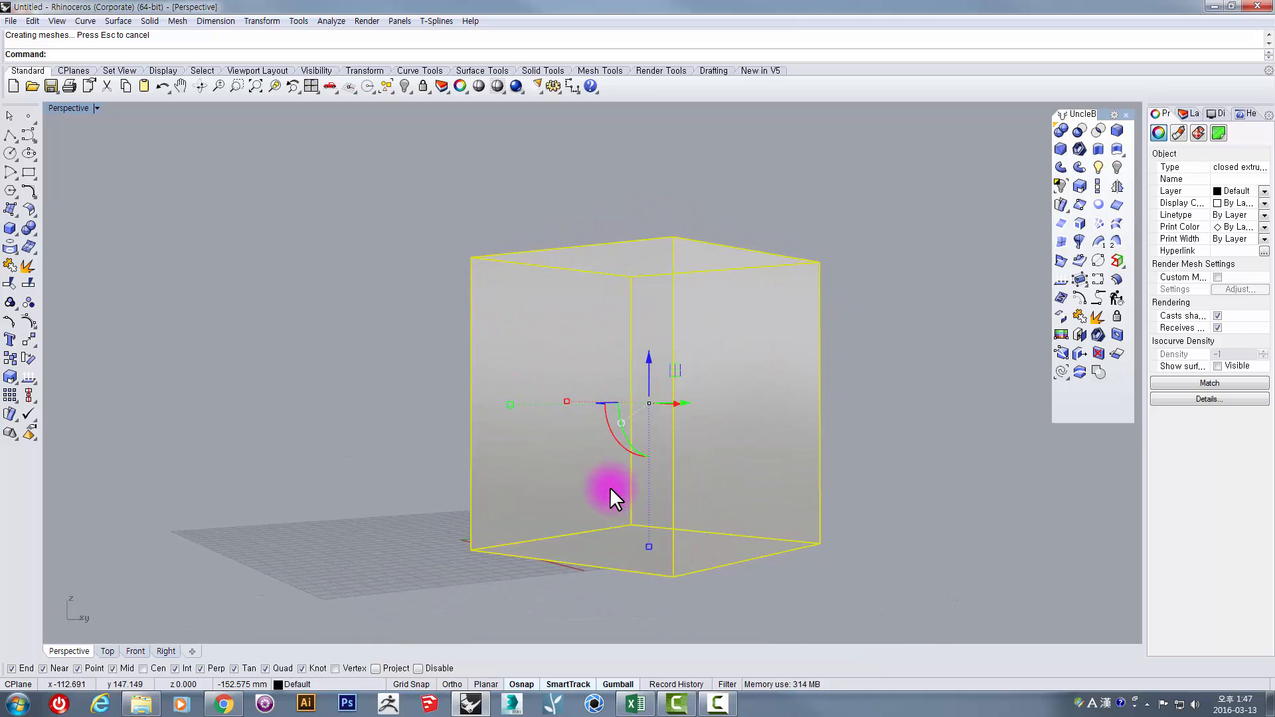
{"action": "mouse_move", "coordinate": [586, 311]}
{"action": "right_mouse_down"}
{"action": "mouse_move", "coordinate": [552, 439]}
{"action": "mouse_move", "coordinate": [625, 329]}
{"action": "mouse_move", "coordinate": [587, 314]}
{"action": "right_mouse_up"}
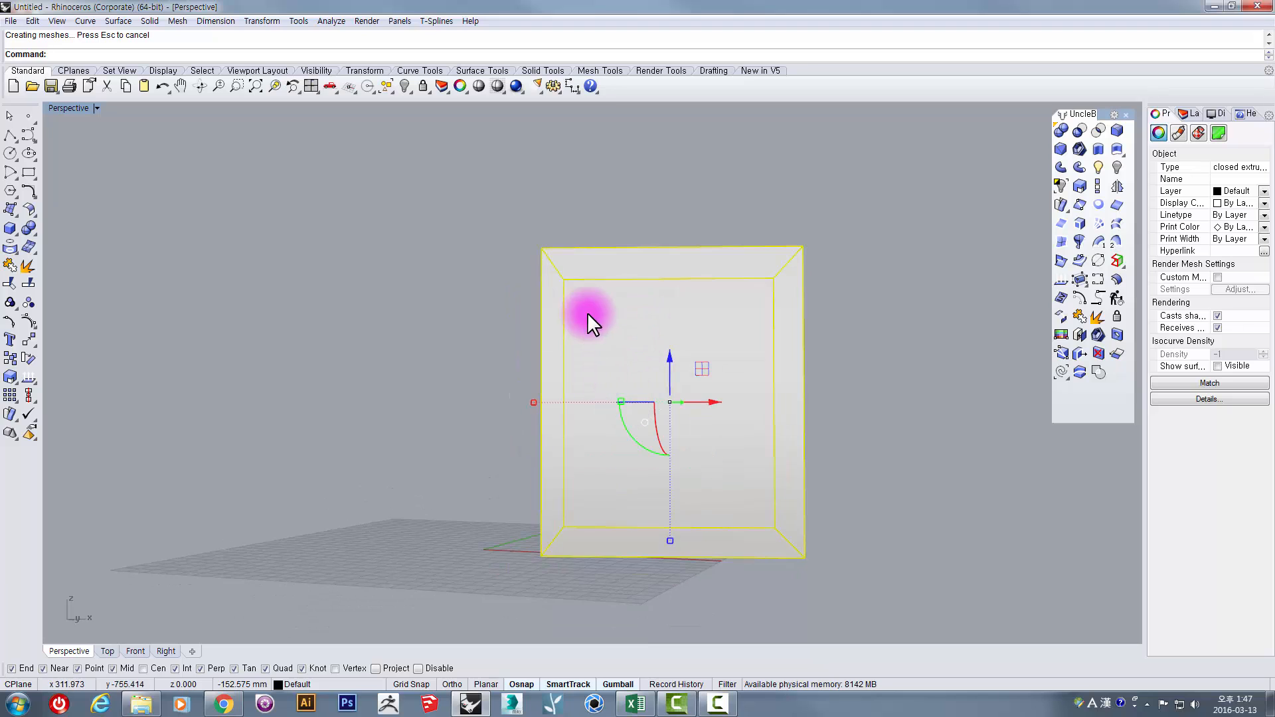
{"action": "right_click_drag", "start_coordinate": [704, 452], "coordinate": [664, 464]}
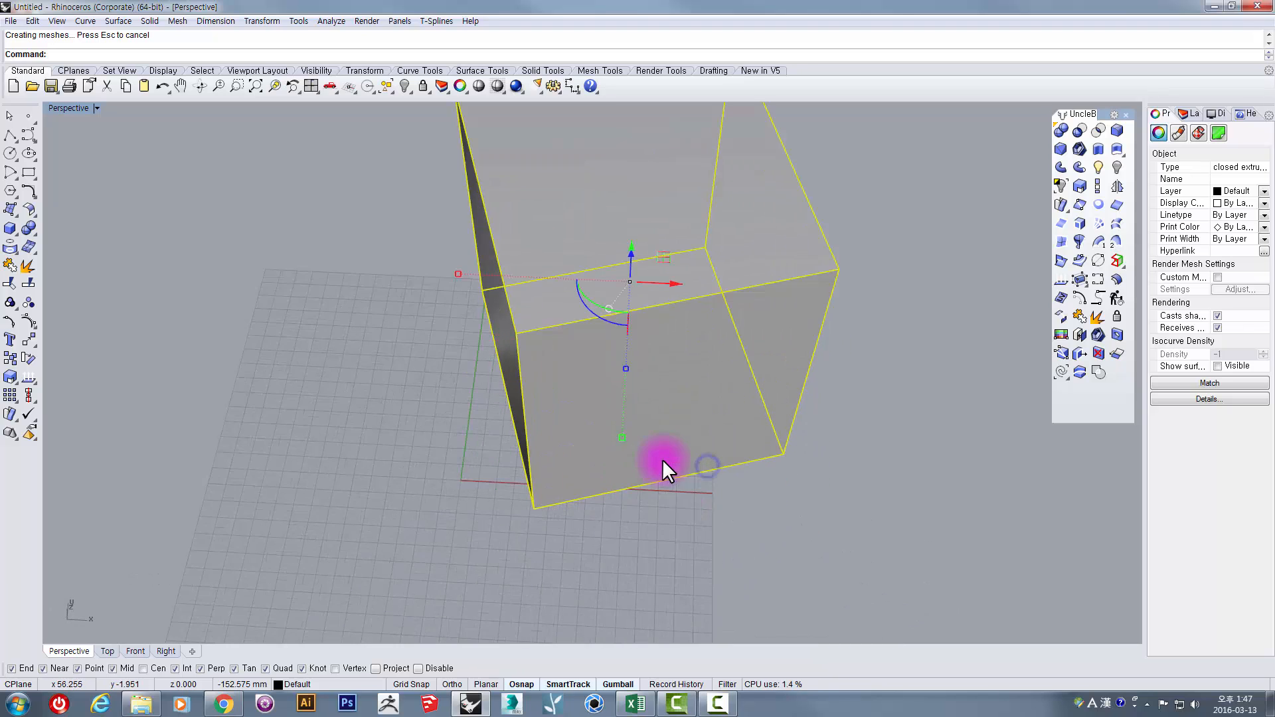
{"action": "right_click_drag", "start_coordinate": [658, 379], "coordinate": [608, 445]}
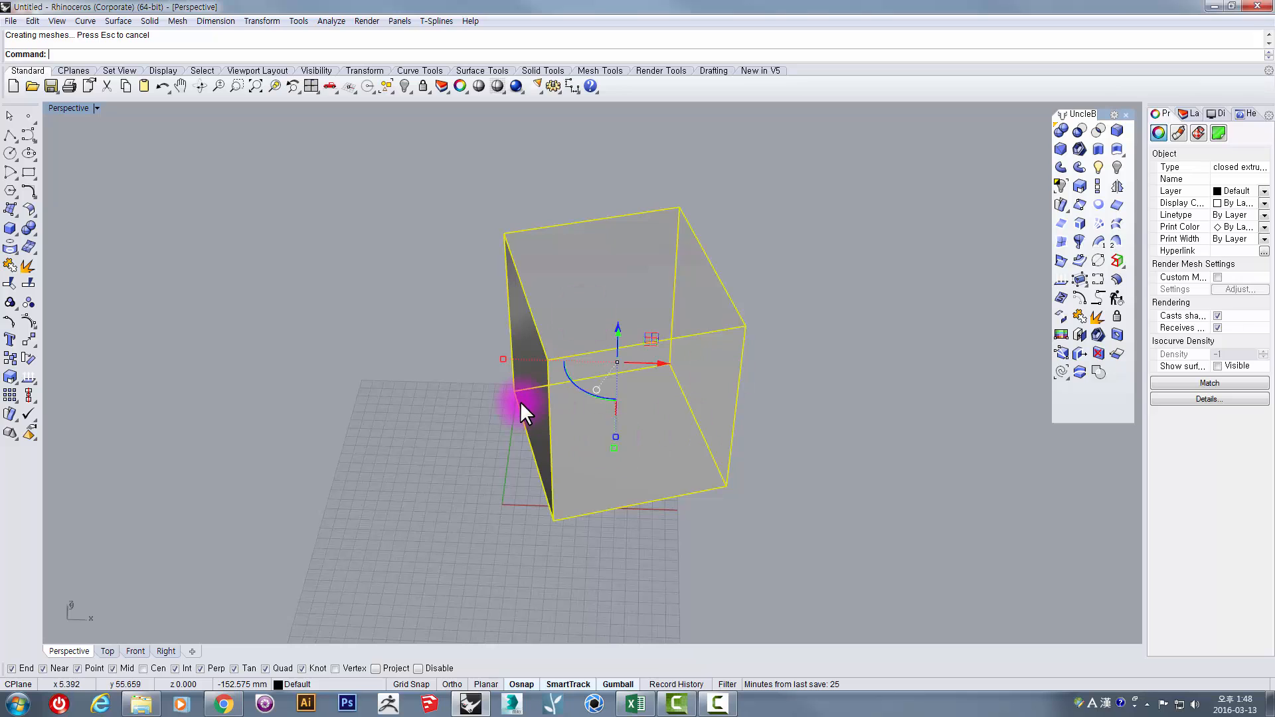
{"action": "mouse_move", "coordinate": [625, 392]}
{"action": "right_mouse_down"}
{"action": "mouse_move", "coordinate": [578, 392]}
{"action": "mouse_move", "coordinate": [619, 384]}
{"action": "right_mouse_up"}
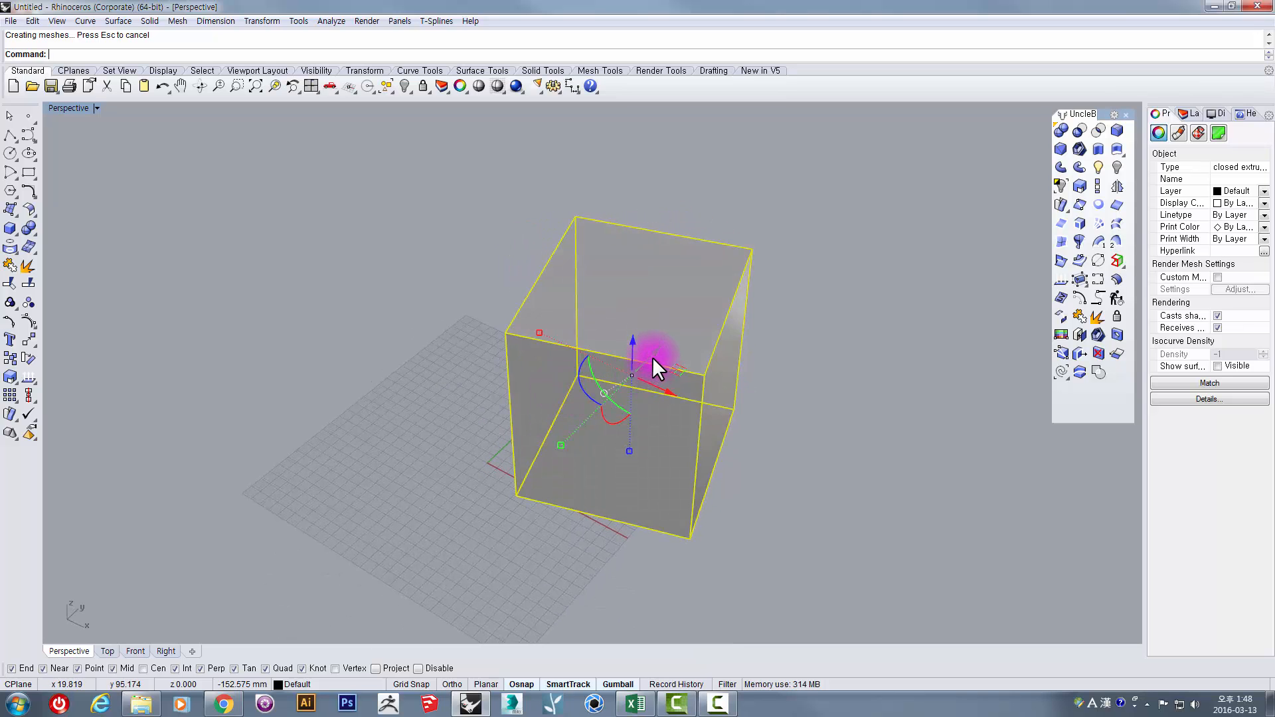
Move the box about 8.5 mm in the negative direction along its green gumball axis and deselect it
{"action": "left_click_drag", "start_coordinate": [654, 358], "coordinate": [623, 405]}
{"action": "right_click_drag", "start_coordinate": [631, 404], "coordinate": [778, 396]}
{"action": "left_click", "coordinate": [753, 524]}
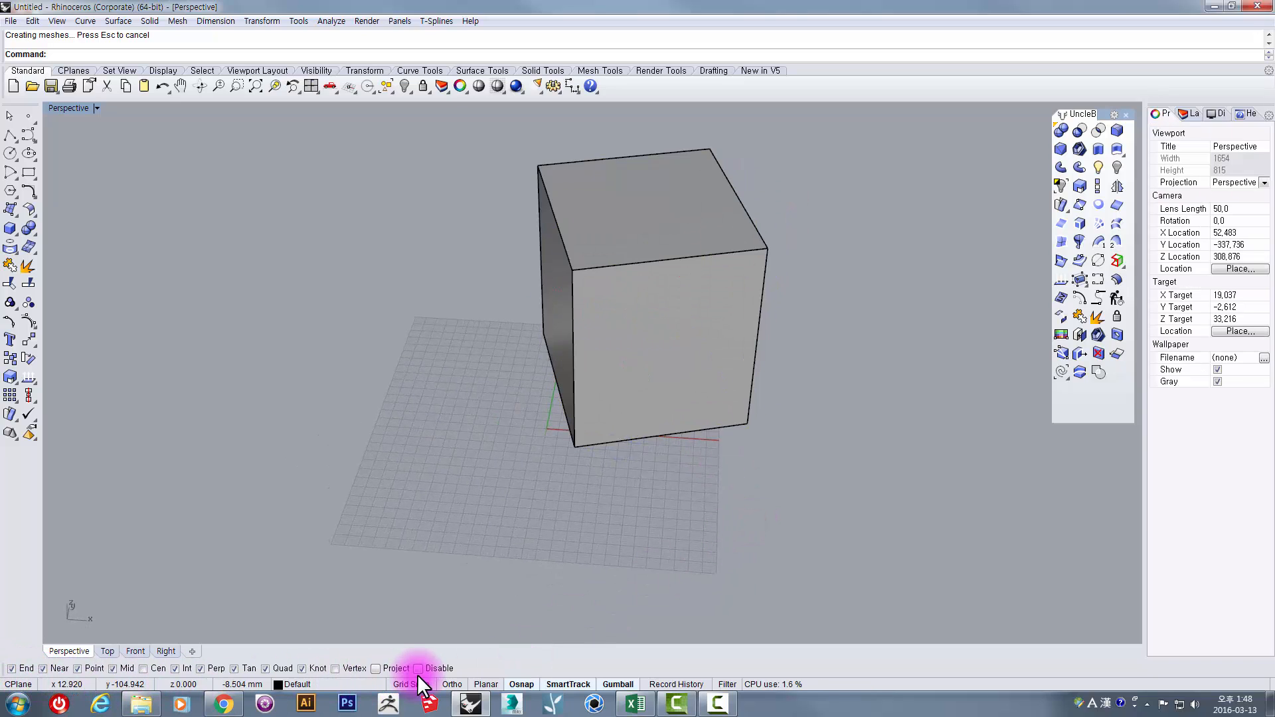
Toggle object snapping off and on repeatedly to demonstrate it, leaving it switched on
{"action": "left_click", "coordinate": [522, 684]}
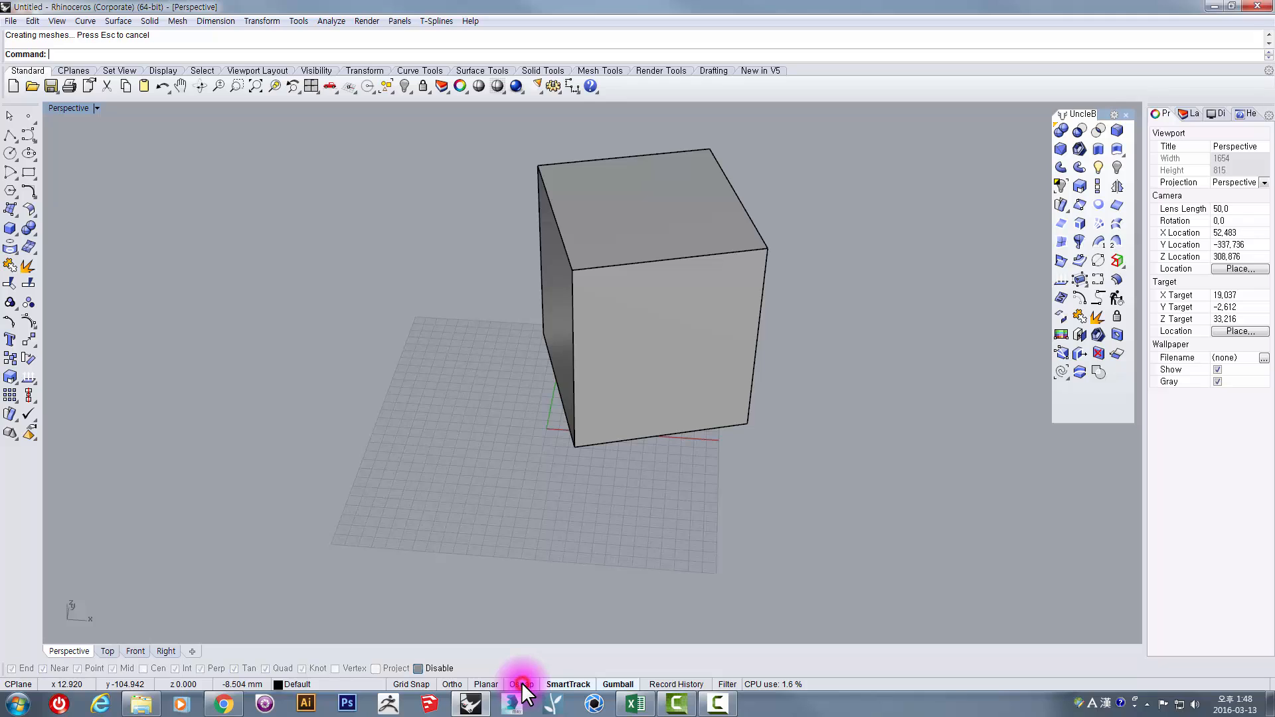
{"action": "left_click", "coordinate": [522, 684]}
{"action": "left_click", "coordinate": [522, 684]}
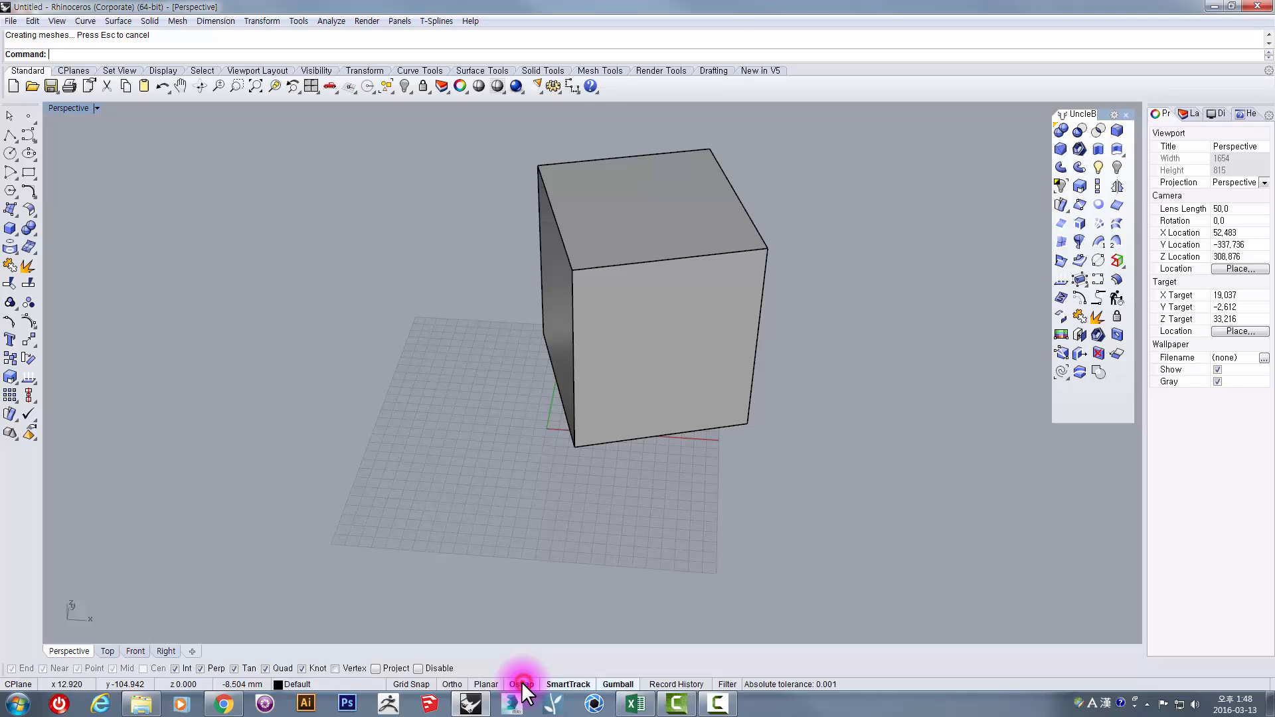
{"action": "left_click", "coordinate": [522, 684]}
{"action": "left_click", "coordinate": [523, 684]}
{"action": "left_click", "coordinate": [522, 684]}
{"action": "left_click", "coordinate": [523, 684]}
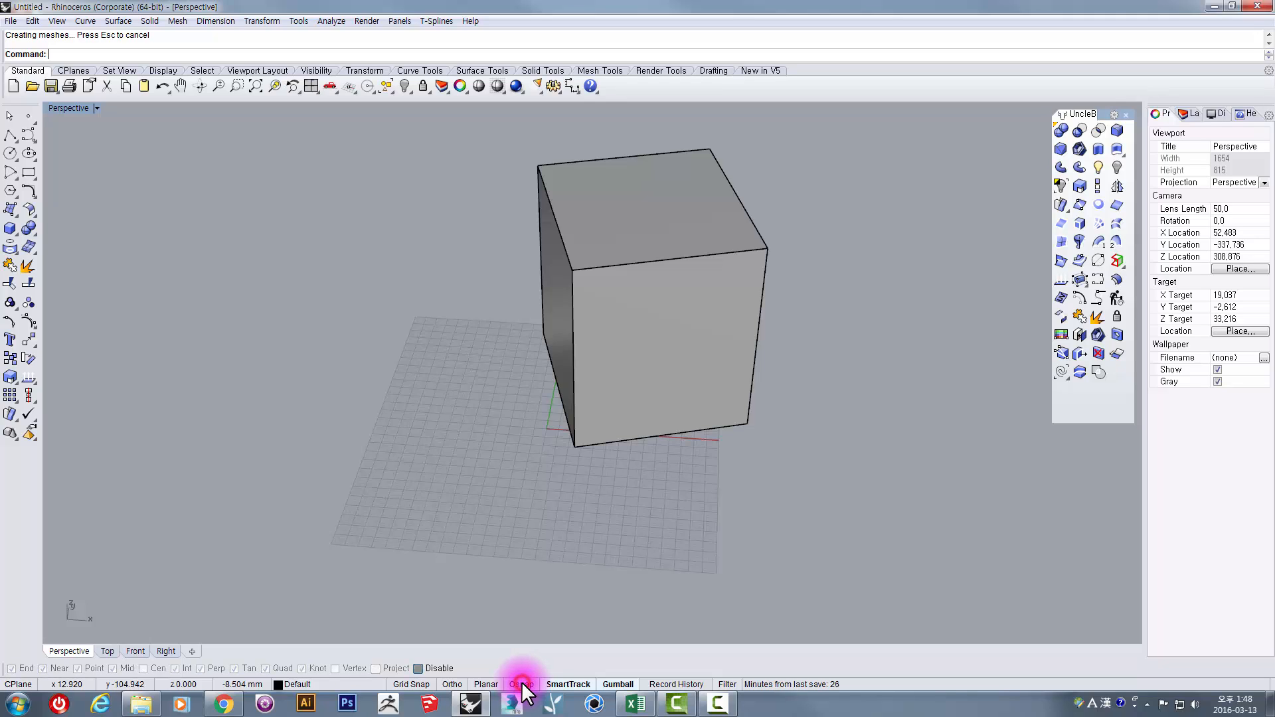
{"action": "left_click", "coordinate": [523, 684]}
{"action": "left_click", "coordinate": [523, 684]}
{"action": "left_click", "coordinate": [523, 684]}
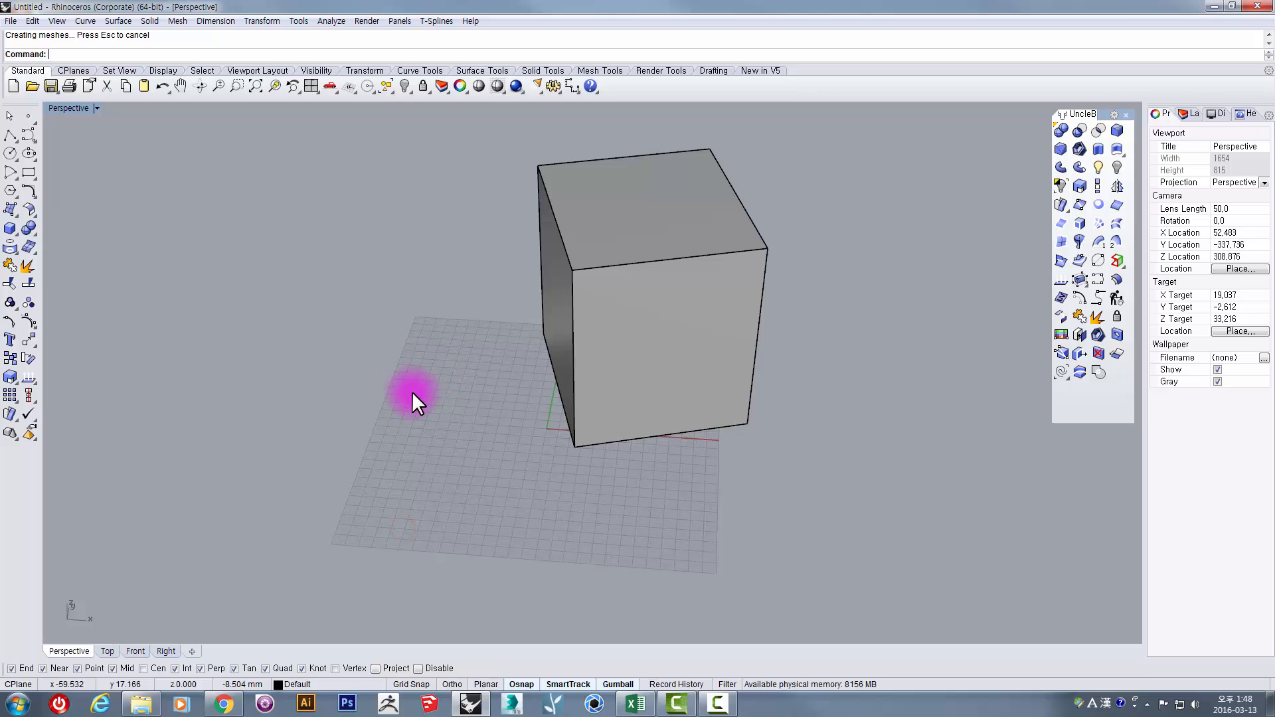
Draw a two-segment polyline from the top face's rear right corner through a free point to its front right corner, using object snaps
{"action": "left_click", "coordinate": [11, 135]}
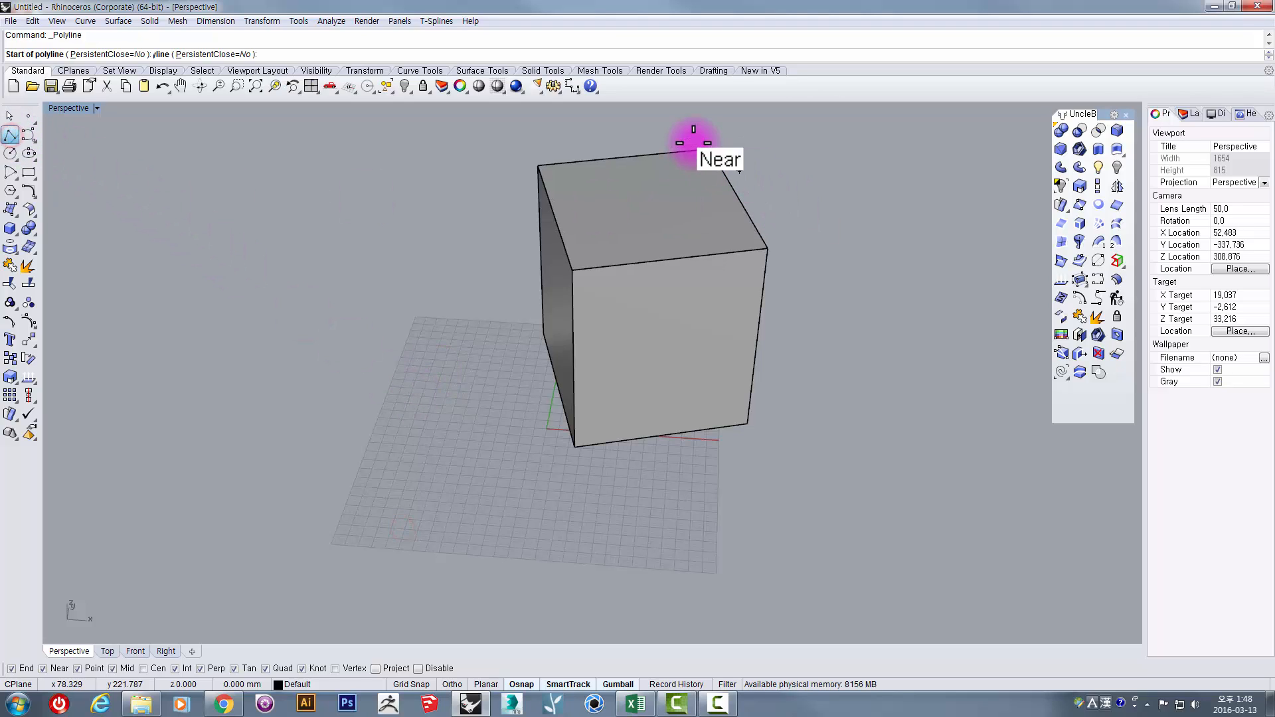
{"action": "left_click", "coordinate": [710, 149]}
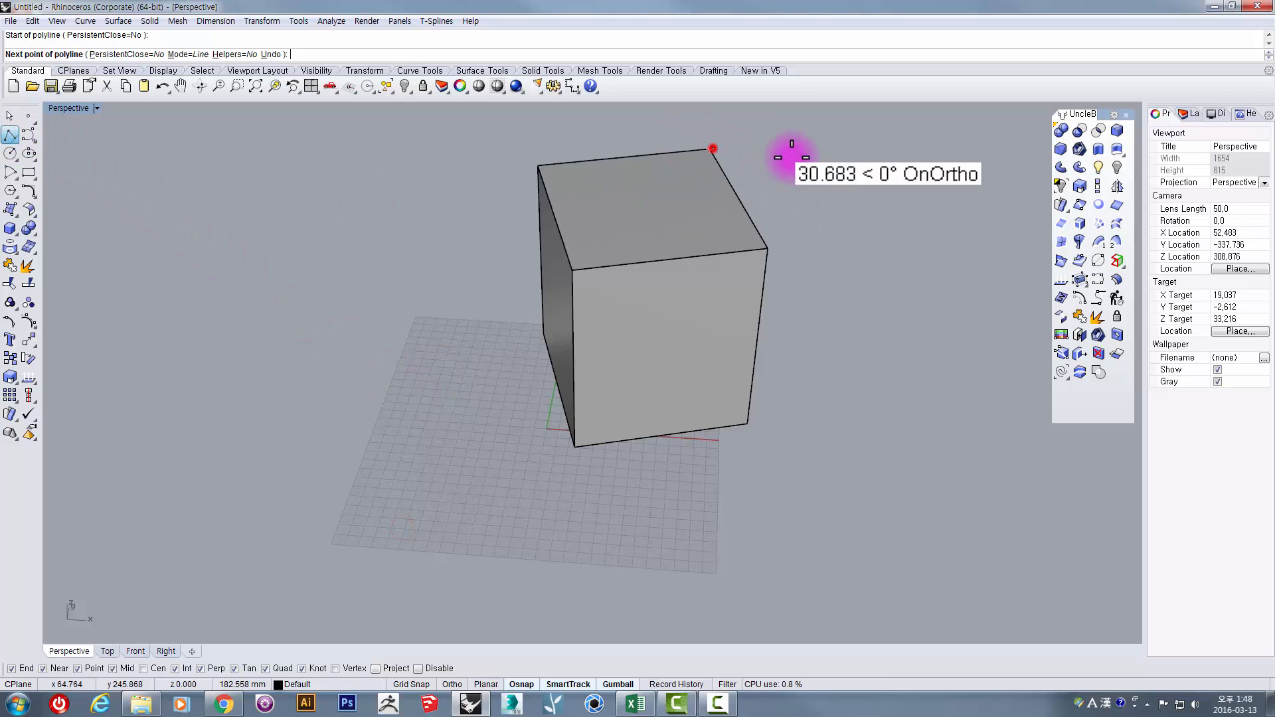
{"action": "left_click", "coordinate": [823, 154]}
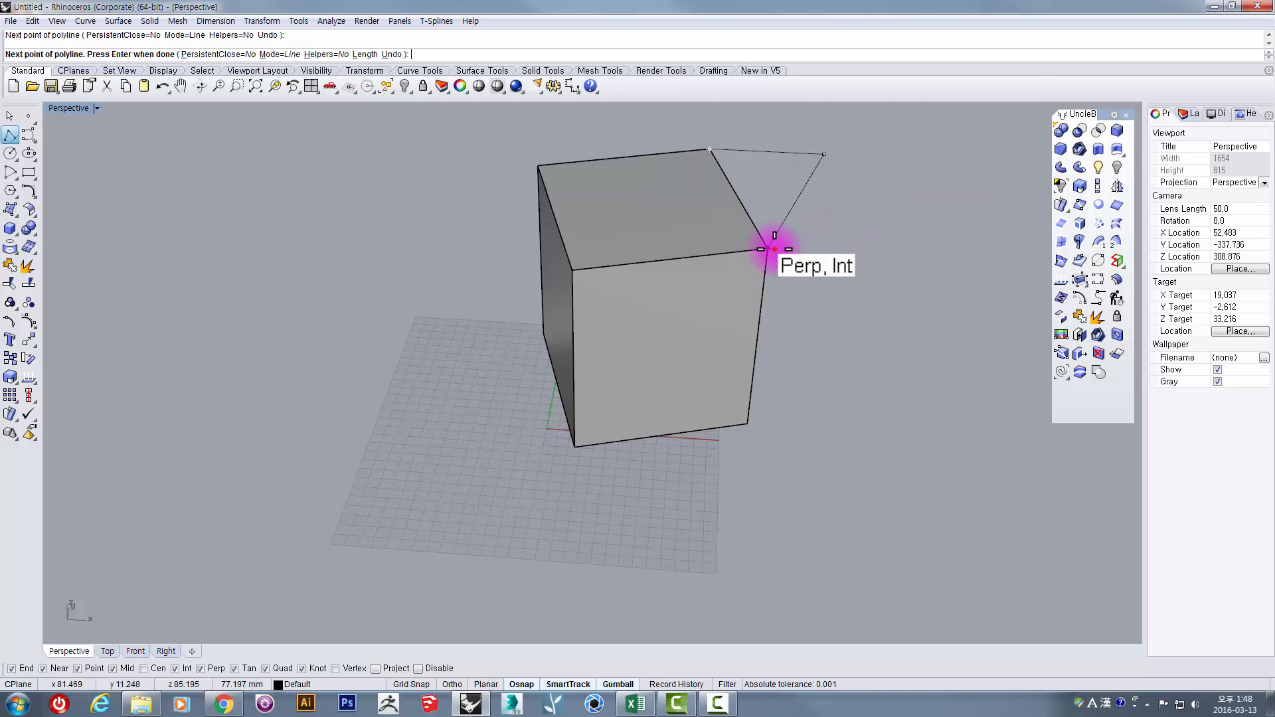
{"action": "left_click", "coordinate": [774, 249]}
{"action": "key", "text": "Return"}
Select the box and show it in the maximized Top view, framed around its corner near the origin
{"action": "right_click_drag", "start_coordinate": [824, 216], "coordinate": [323, 325]}
{"action": "left_click", "coordinate": [561, 334]}
{"action": "double_click", "coordinate": [50, 106]}
{"action": "double_click", "coordinate": [49, 108]}
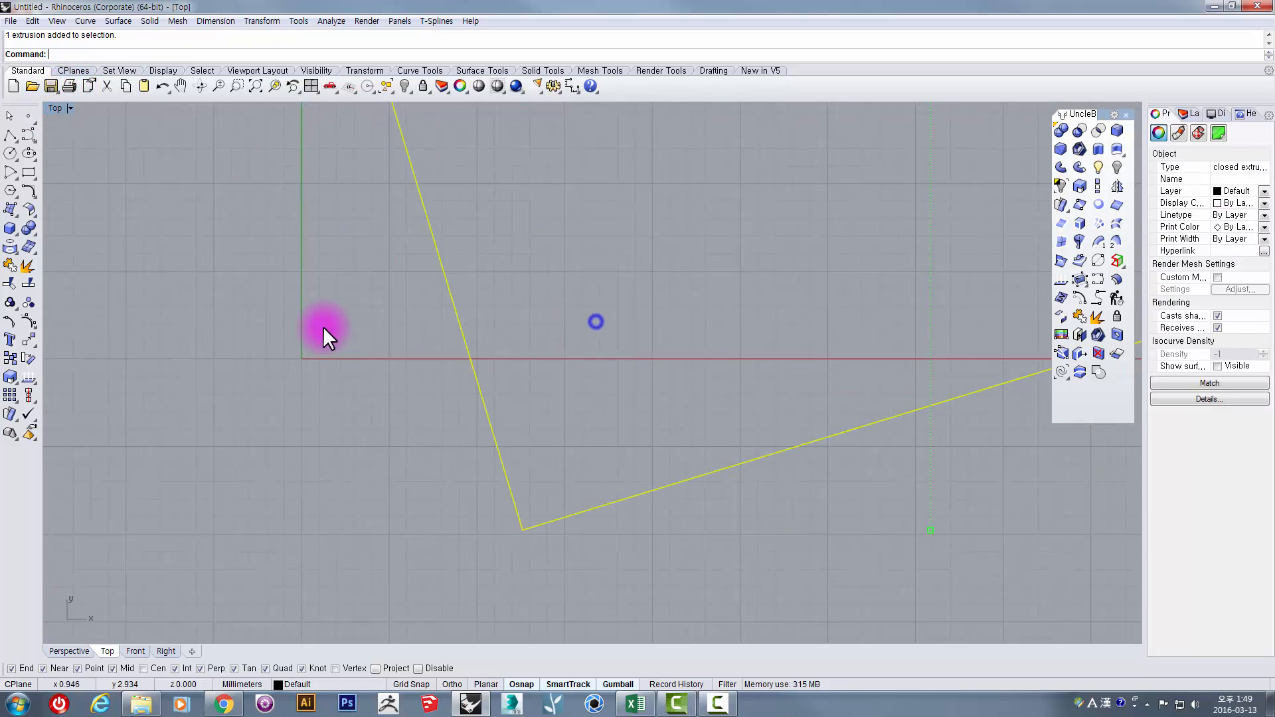
{"action": "scroll", "coordinate": [323, 325], "scroll_direction": "down", "scroll_amount": 4}
Turn off object snapping and try to start a polyline on the box's lowest corner in the Top view
{"action": "left_click", "coordinate": [521, 684]}
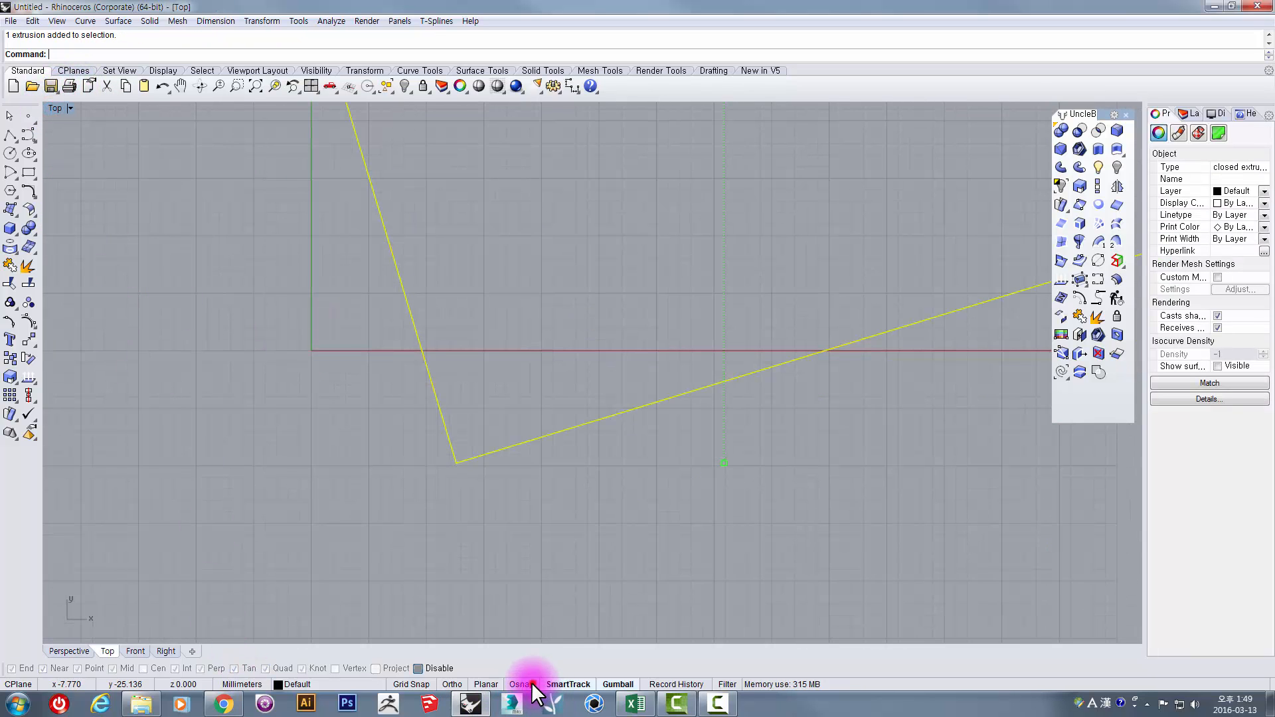
{"action": "left_click", "coordinate": [9, 135]}
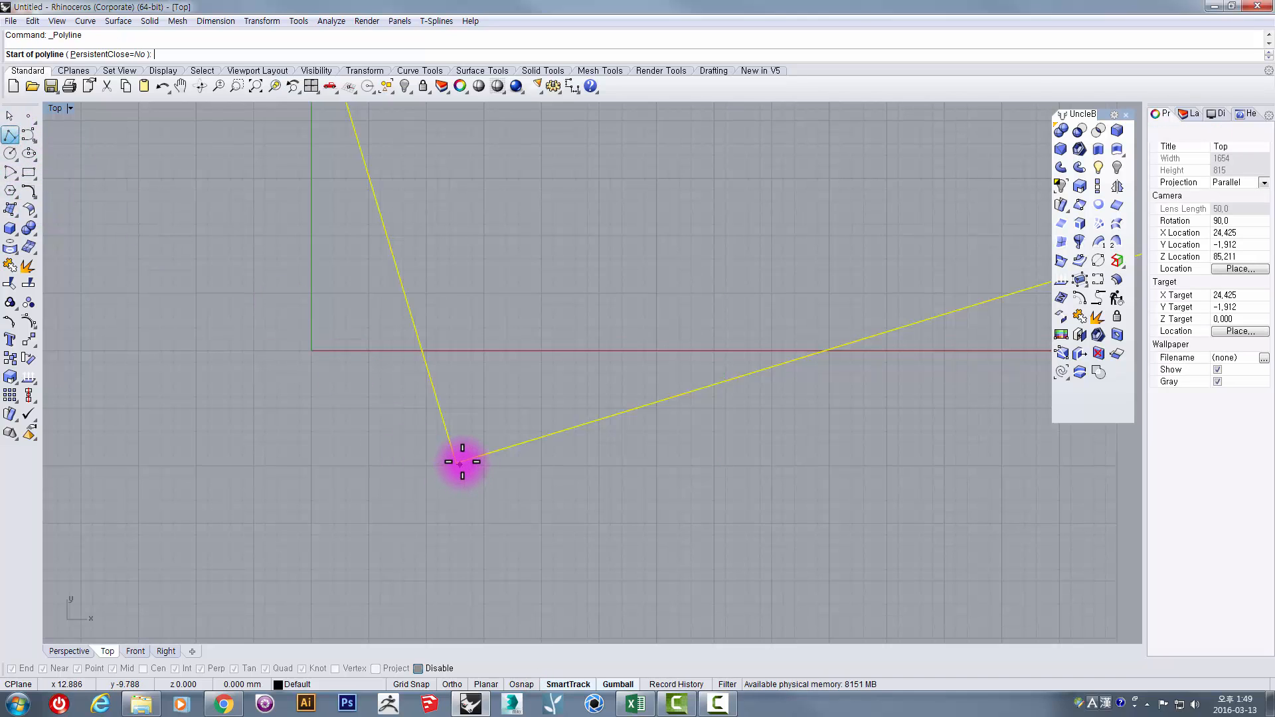
{"action": "scroll", "coordinate": [458, 459], "scroll_direction": "up", "scroll_amount": 10}
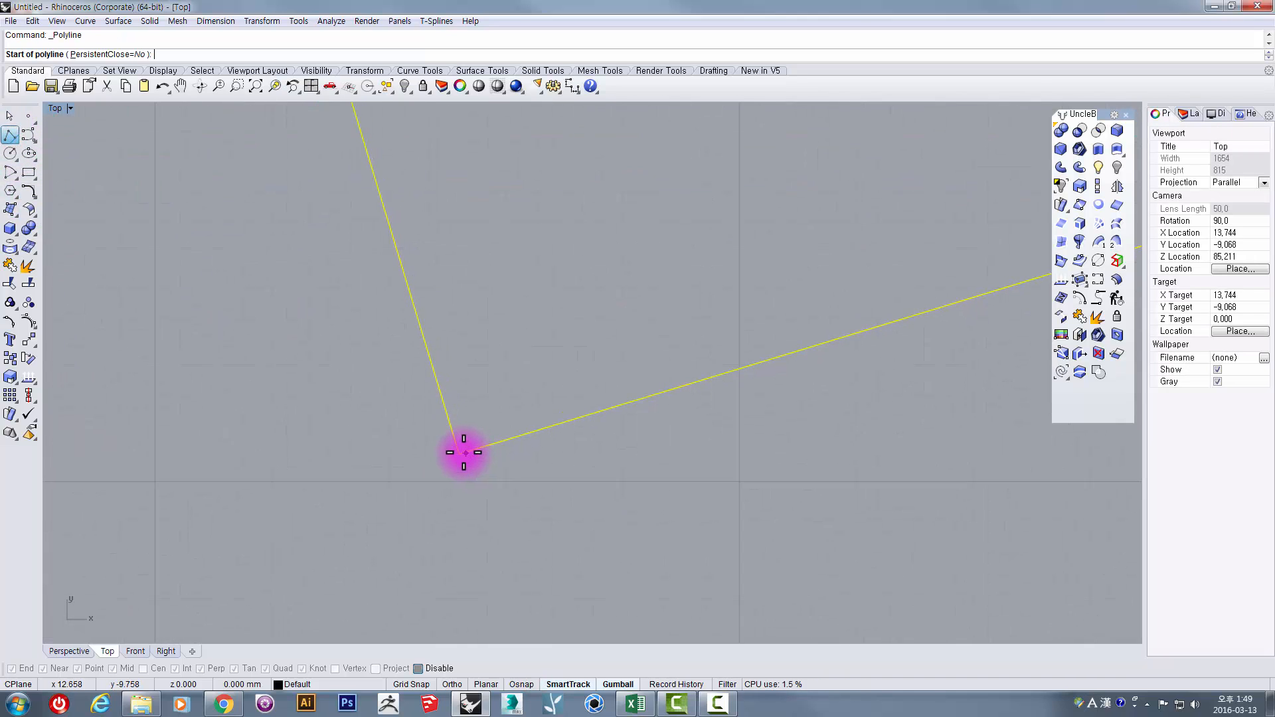
{"action": "left_click", "coordinate": [452, 449]}
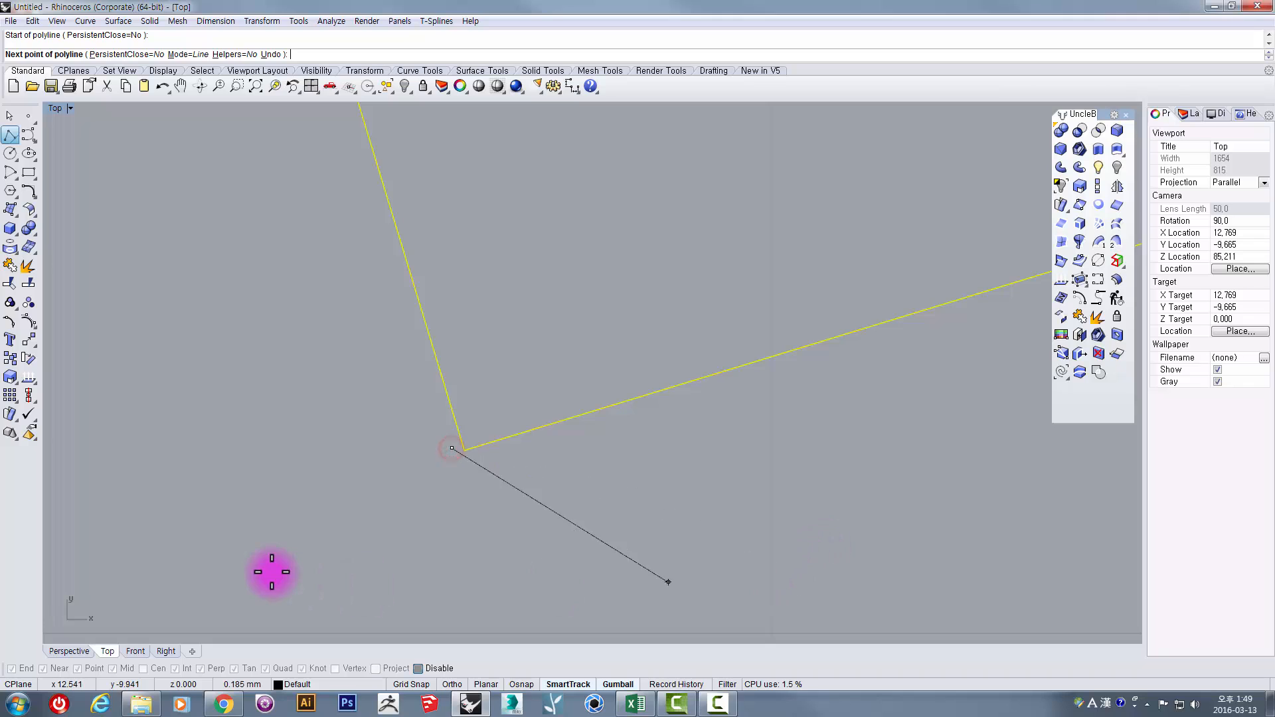
{"action": "key", "text": "Escape"}
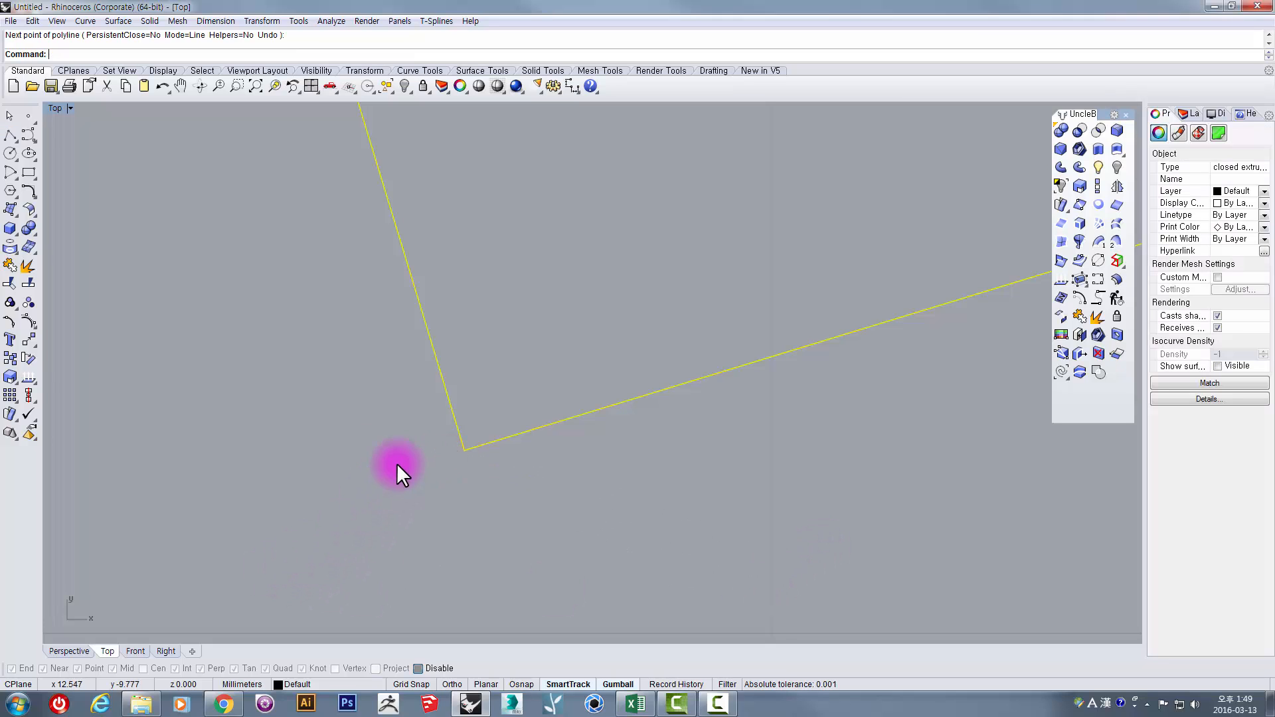
With object snapping on, draw a two-segment polyline from the box's lowest corner to its leftmost corner through the SmartTrack point level with one and below the other
{"action": "key", "text": "Return"}
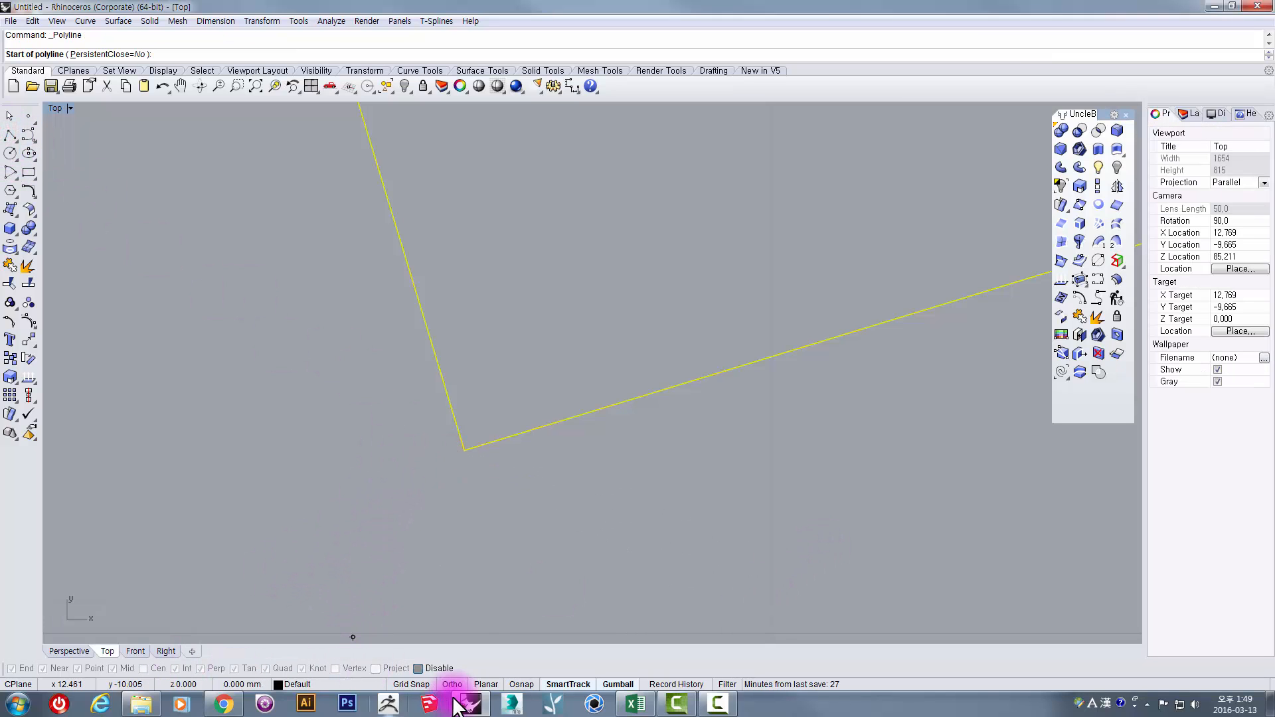
{"action": "left_click", "coordinate": [523, 685]}
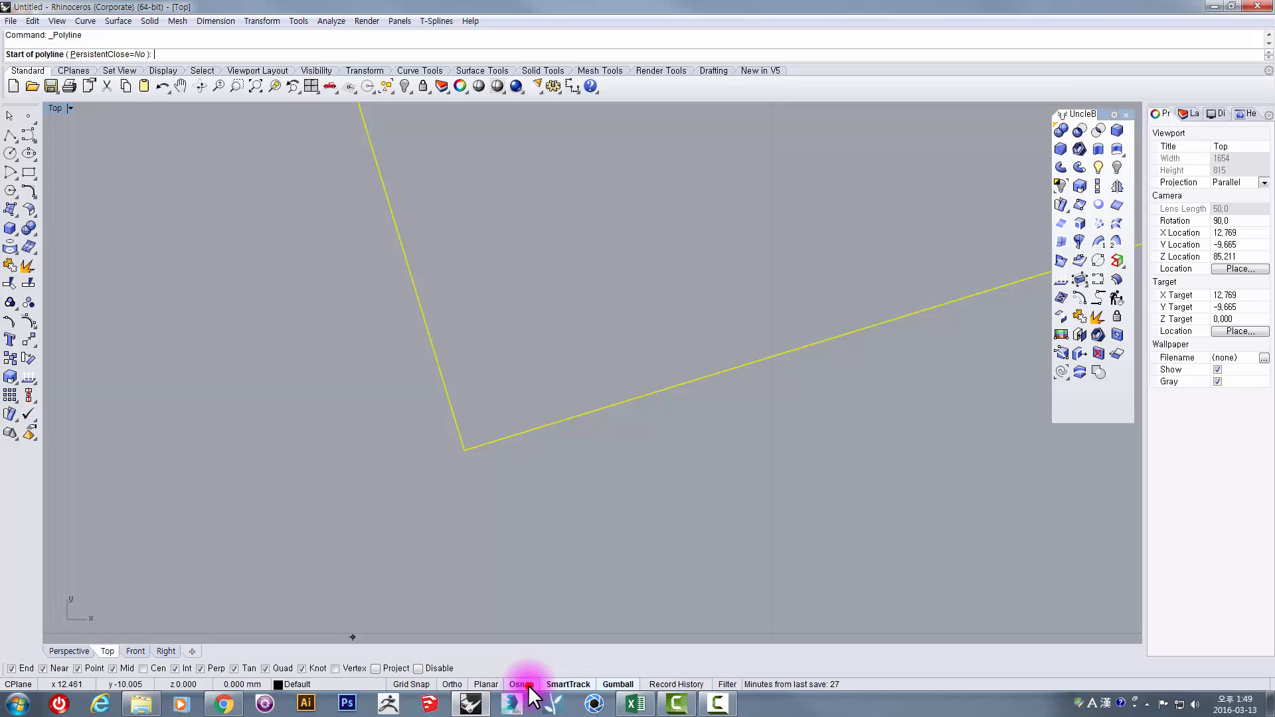
{"action": "left_click", "coordinate": [465, 449]}
{"action": "key", "text": "Left"}
{"action": "key", "text": "Up"}
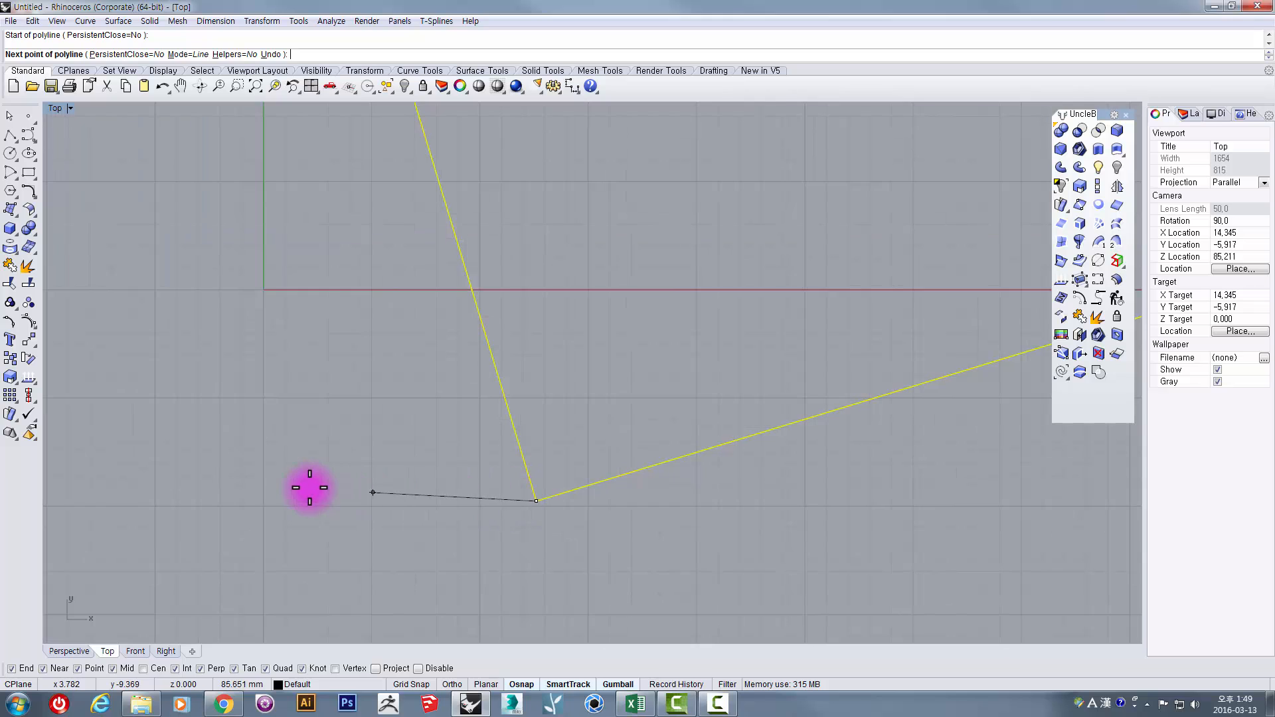
{"action": "scroll", "coordinate": [279, 442], "scroll_direction": "down", "scroll_amount": 3}
{"action": "right_click_drag", "start_coordinate": [285, 476], "coordinate": [590, 530]}
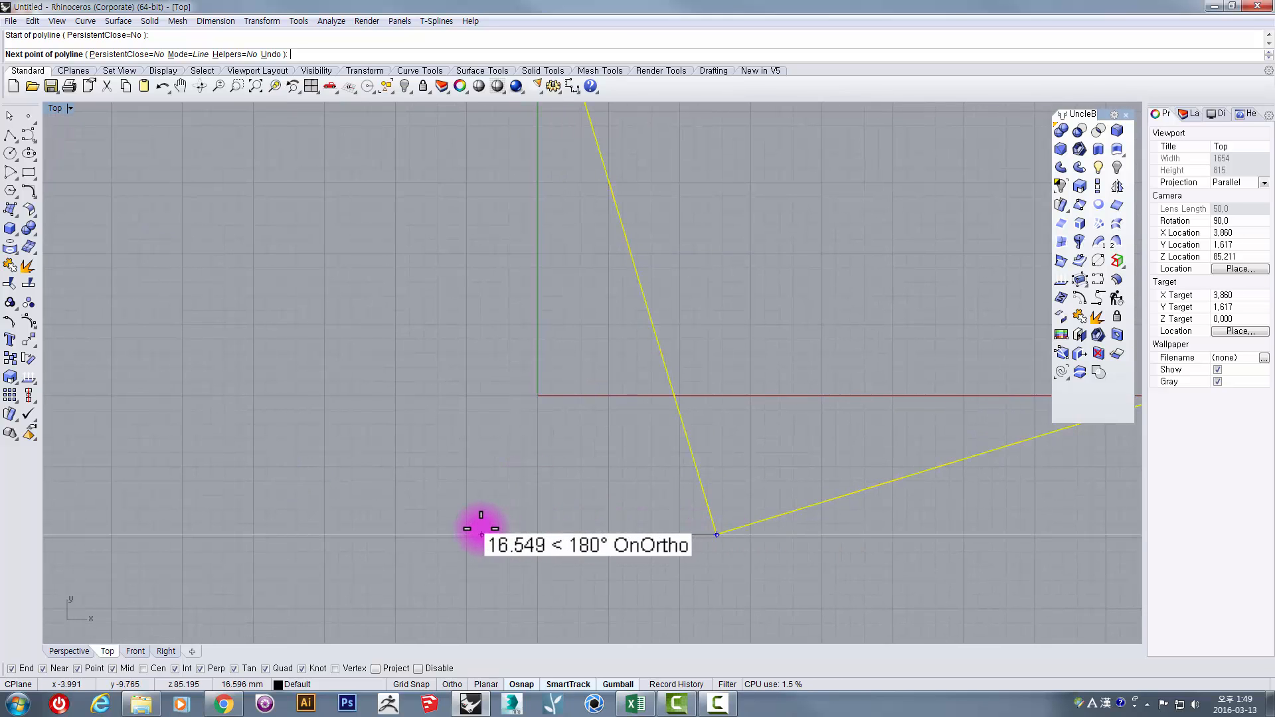
{"action": "scroll", "coordinate": [479, 535], "scroll_direction": "down", "scroll_amount": 3}
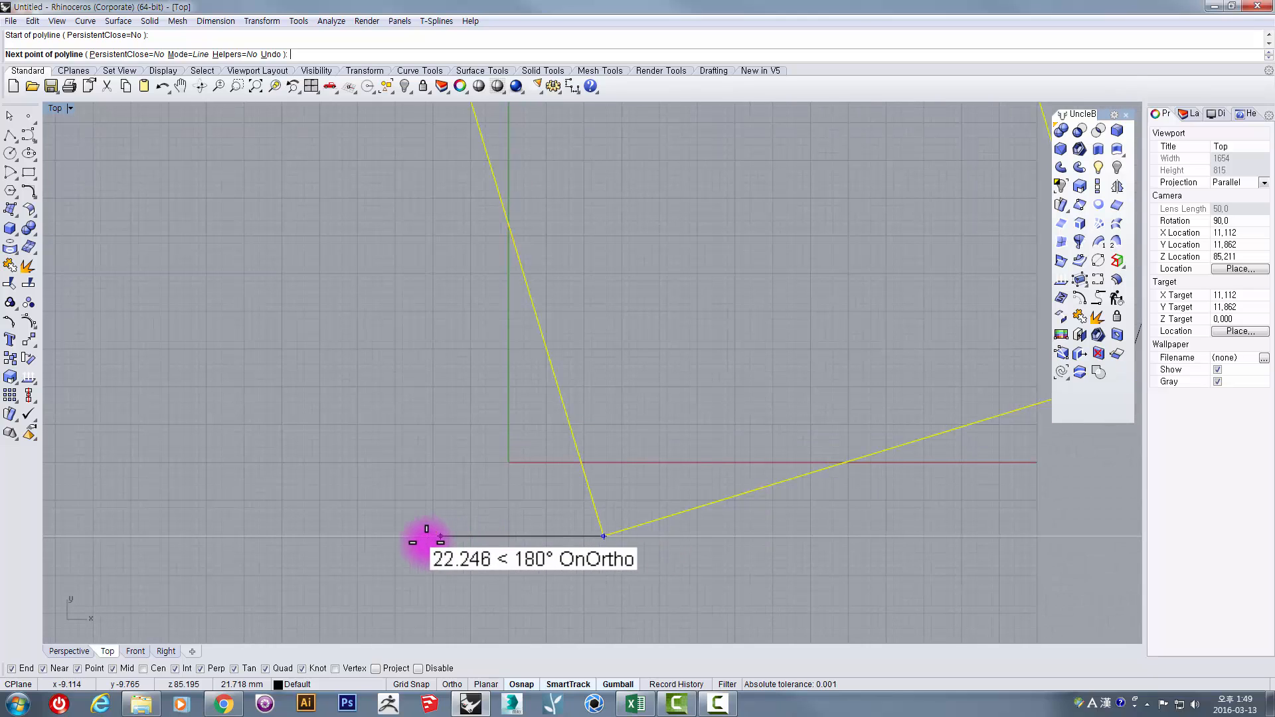
{"action": "scroll", "coordinate": [395, 535], "scroll_direction": "down", "scroll_amount": 3}
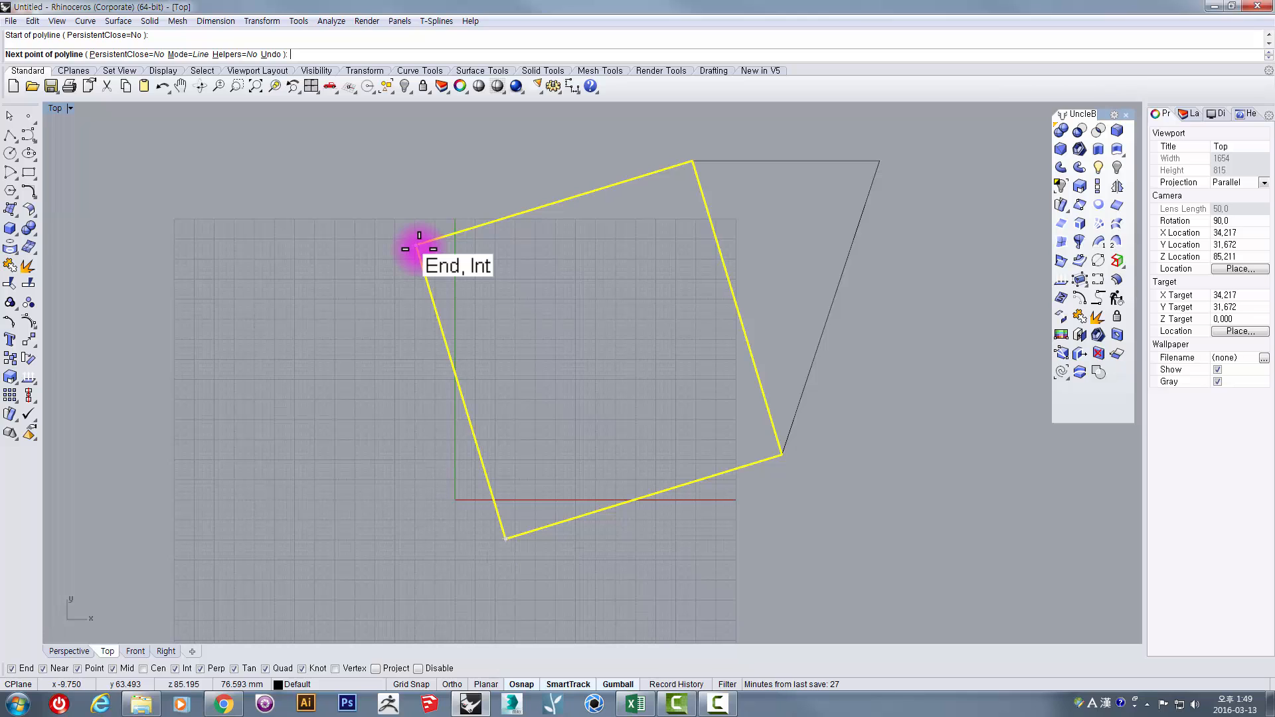
{"action": "scroll", "coordinate": [417, 249], "scroll_direction": "up", "scroll_amount": 3}
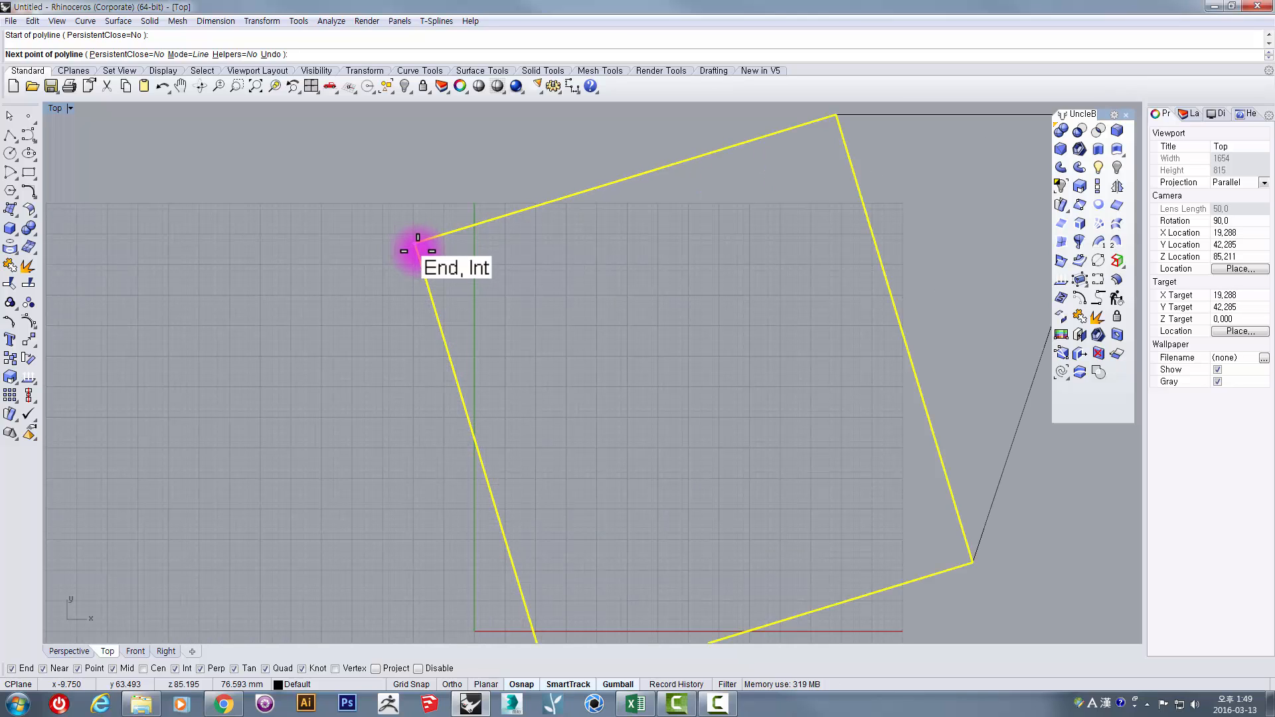
{"action": "scroll", "coordinate": [417, 249], "scroll_direction": "down", "scroll_amount": 3}
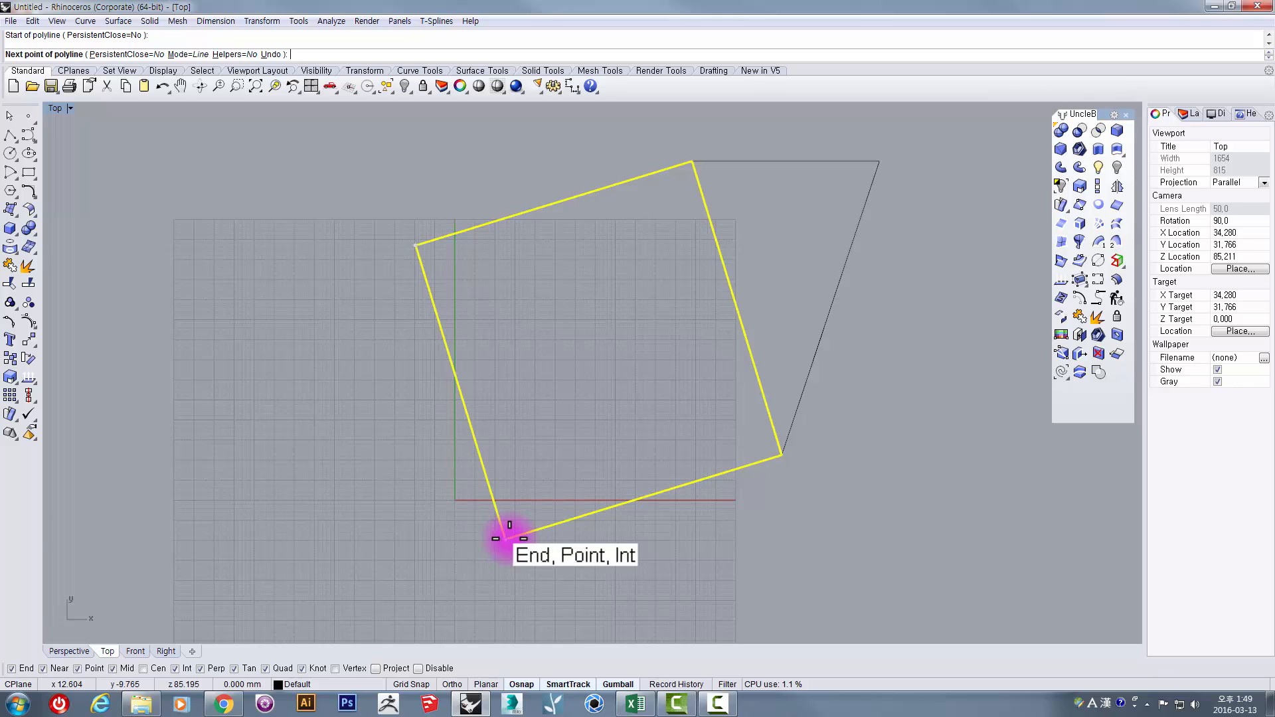
{"action": "left_click", "coordinate": [415, 539]}
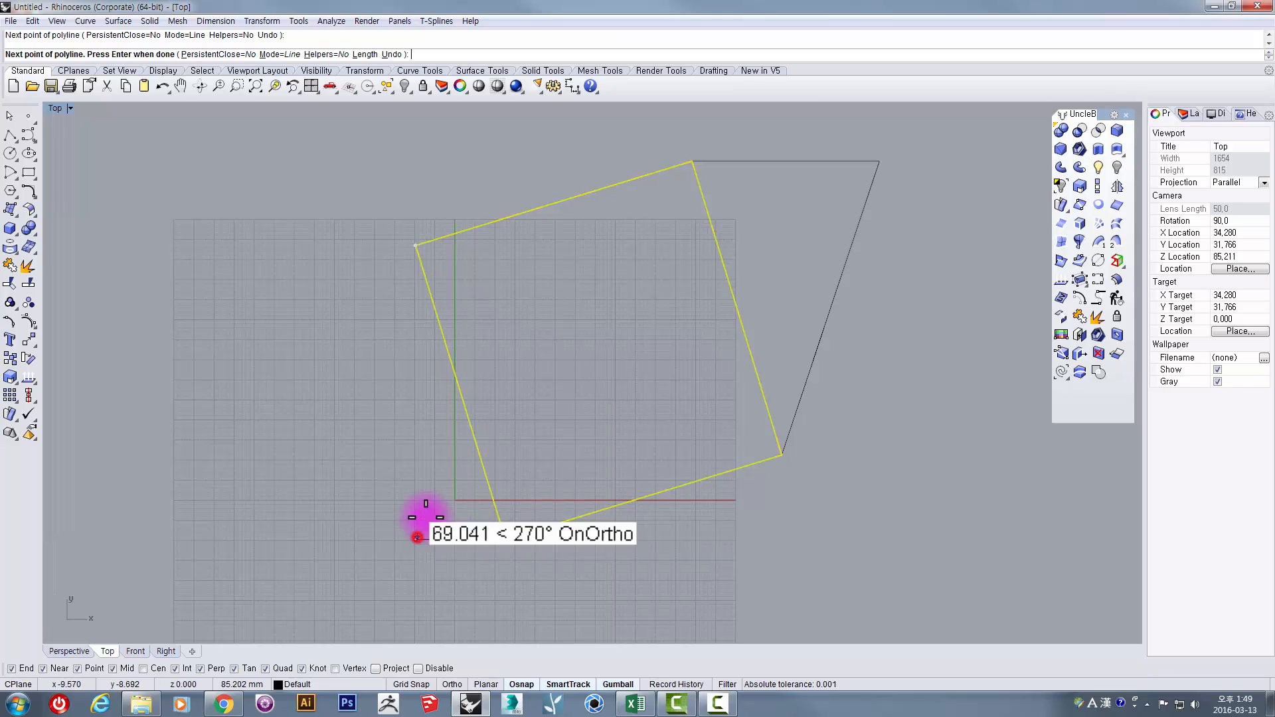
{"action": "left_click", "coordinate": [417, 239]}
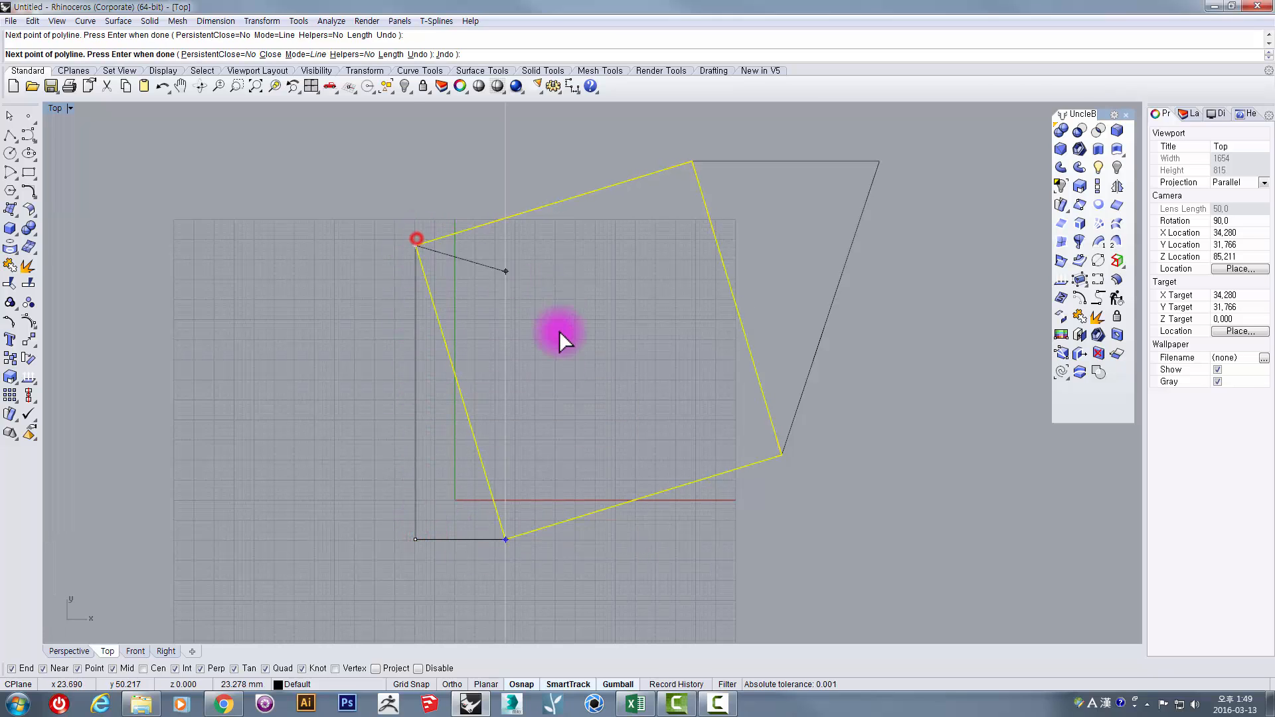
{"action": "key", "text": "Return"}
Turn off SmartTrack and draw a three-segment polyline from the box's leftmost corner through freely placed points
{"action": "left_click_drag", "start_coordinate": [441, 569], "coordinate": [351, 506]}
{"action": "right_click_drag", "start_coordinate": [353, 505], "coordinate": [427, 456]}
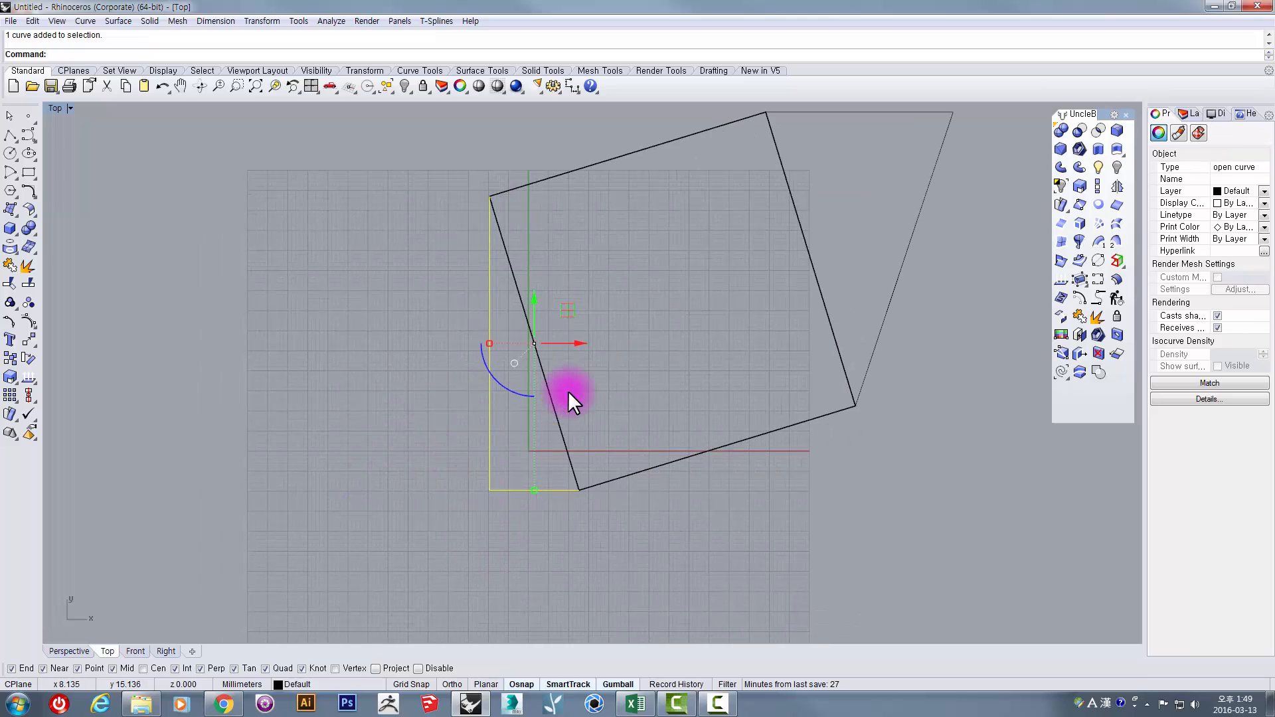
{"action": "scroll", "coordinate": [566, 435], "scroll_direction": "up", "scroll_amount": 2}
{"action": "right_click_drag", "start_coordinate": [562, 401], "coordinate": [474, 519]}
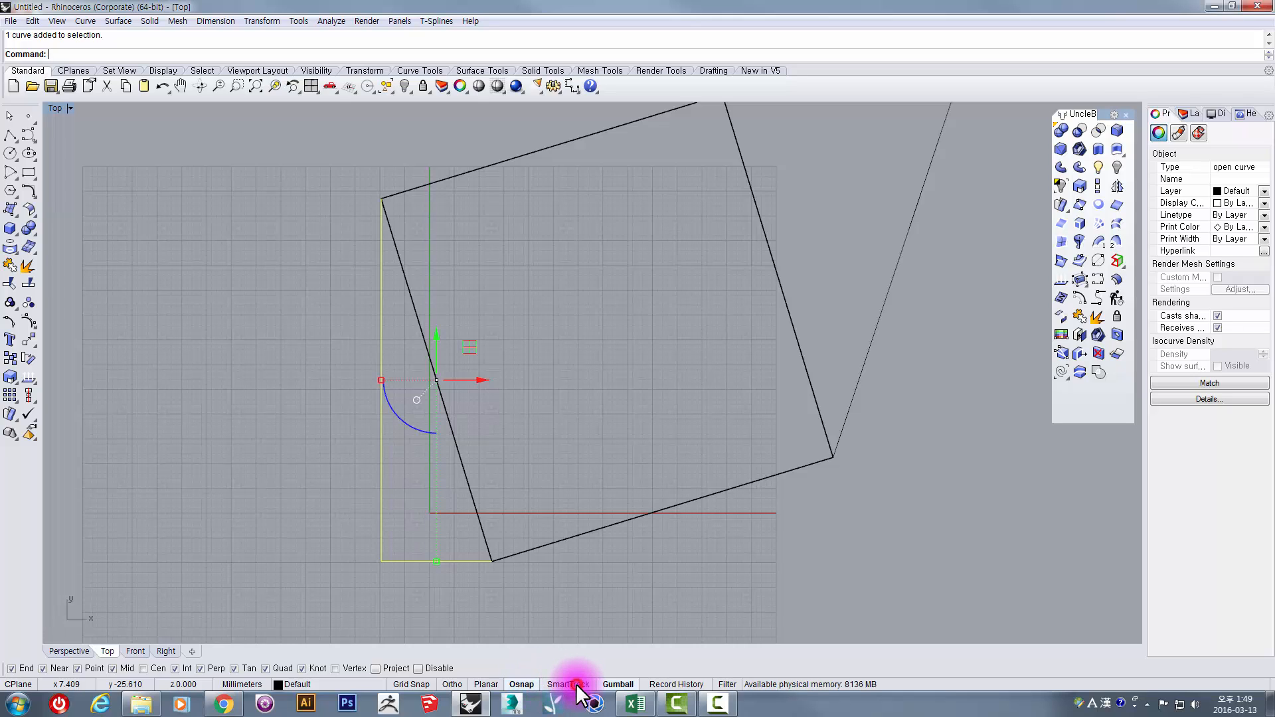
{"action": "left_click", "coordinate": [10, 135]}
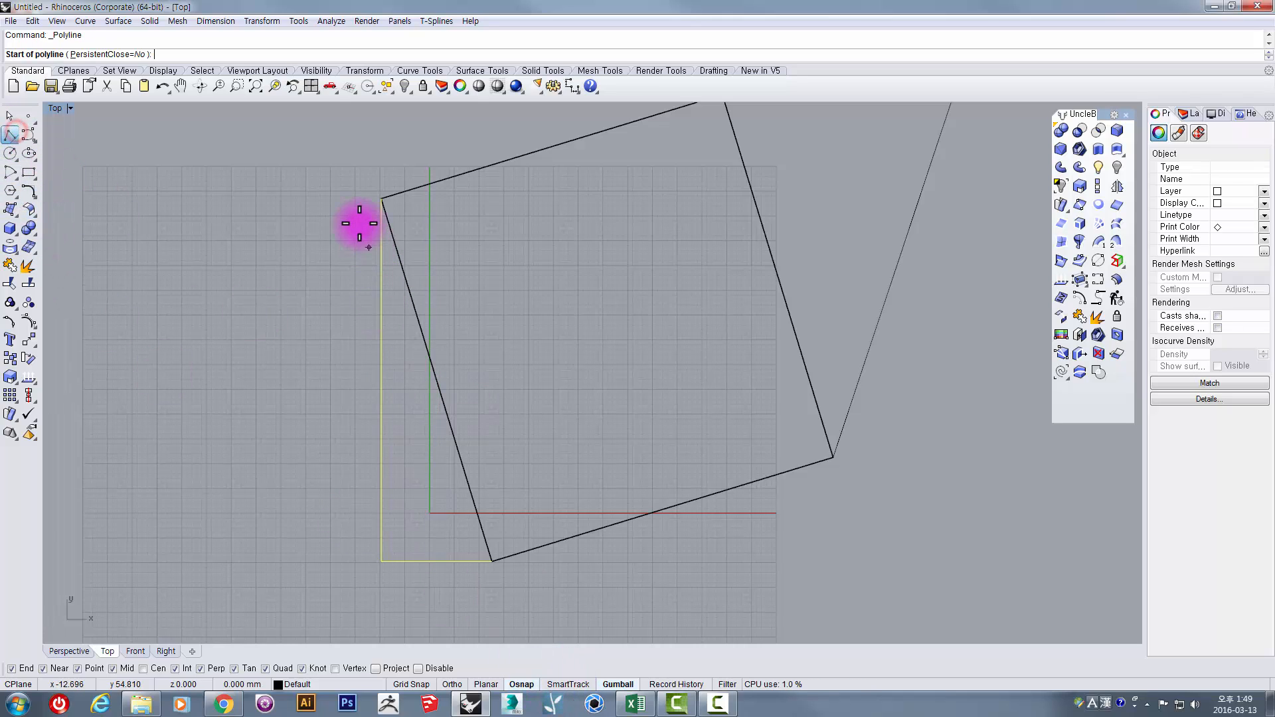
{"action": "left_click", "coordinate": [381, 199]}
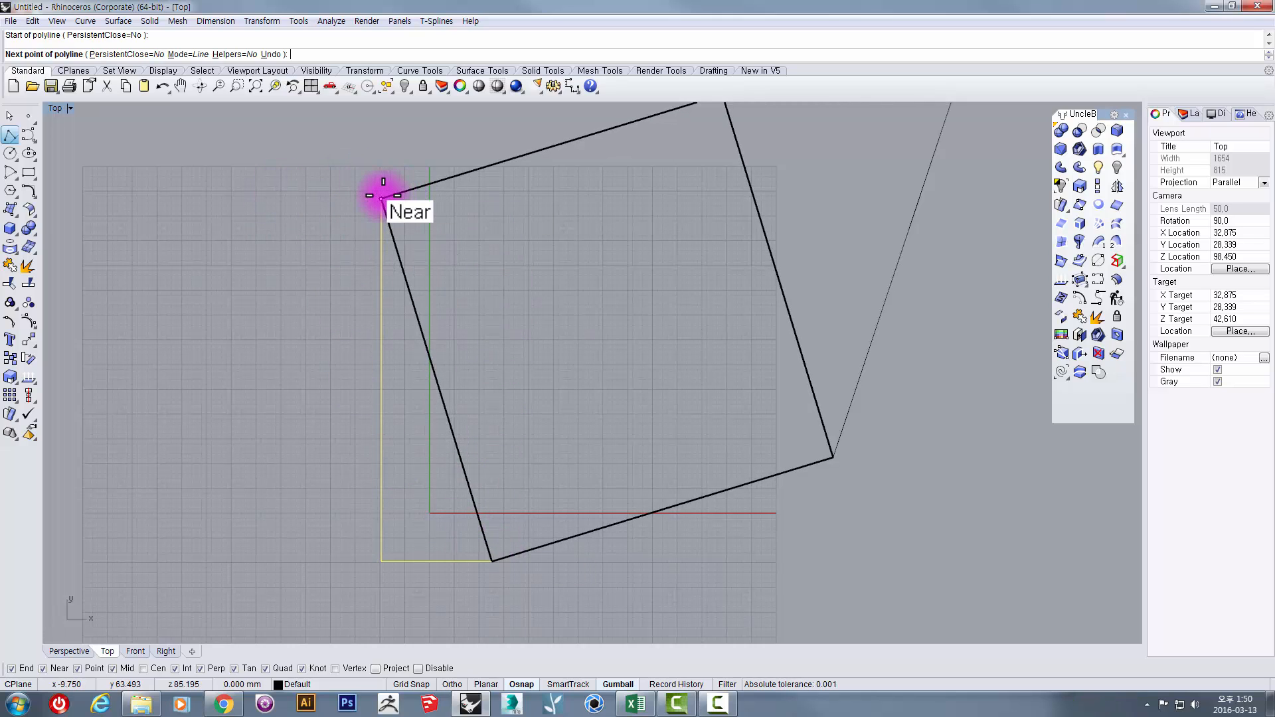
{"action": "left_click", "coordinate": [572, 684]}
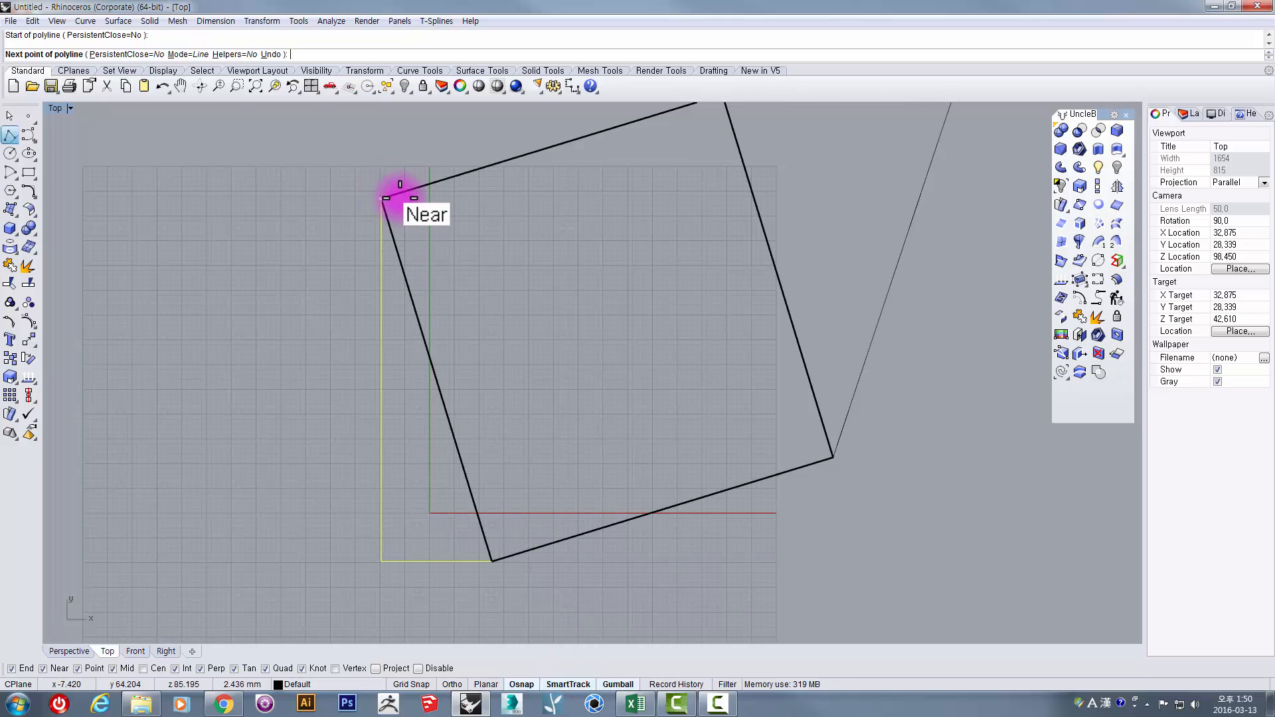
{"action": "left_click", "coordinate": [529, 198]}
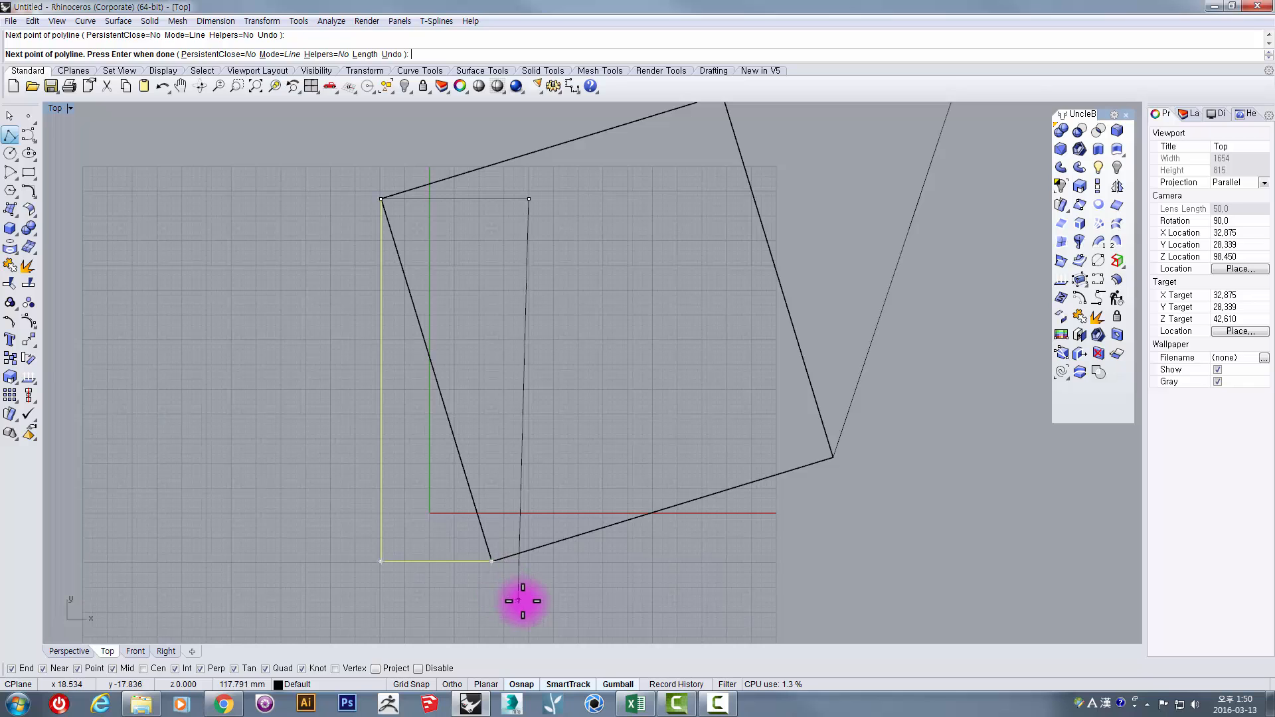
{"action": "left_click", "coordinate": [302, 422]}
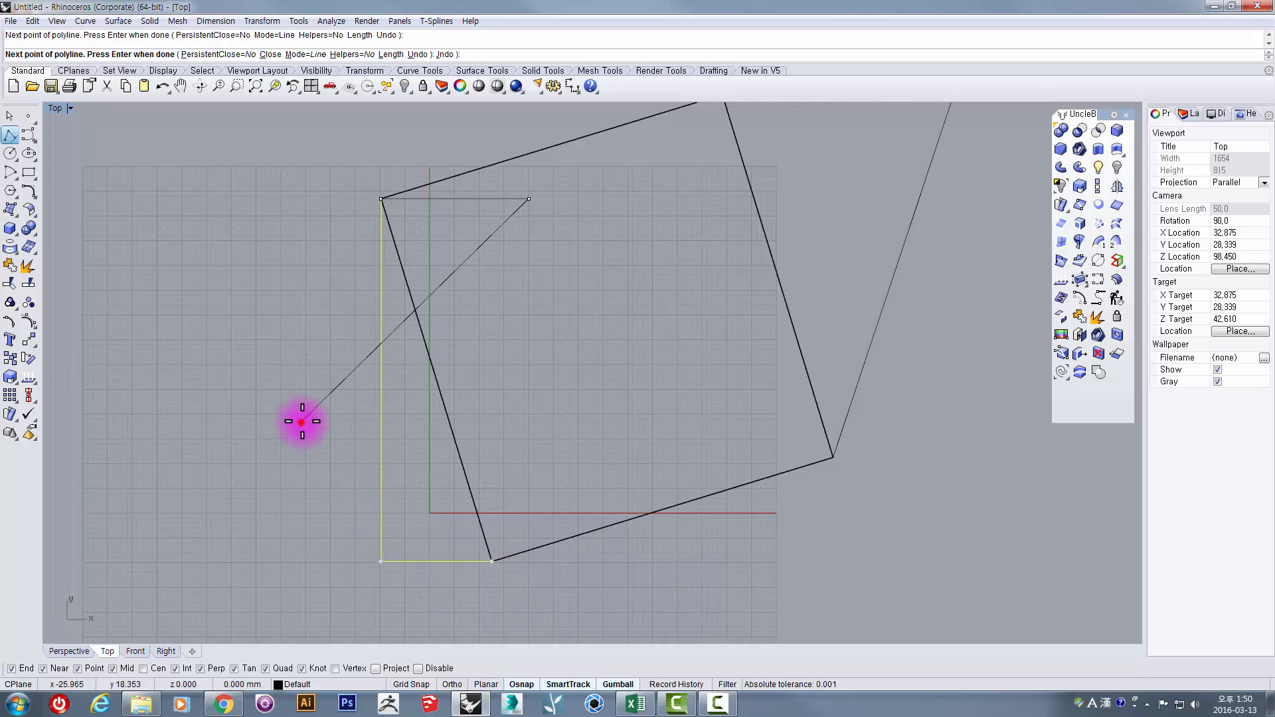
{"action": "left_click", "coordinate": [503, 371]}
{"action": "key", "text": "Return"}
Delete the two polylines drawn around the box's leftmost edge
{"action": "scroll", "coordinate": [604, 292], "scroll_direction": "down", "scroll_amount": 3}
{"action": "left_click_drag", "start_coordinate": [401, 196], "coordinate": [610, 574]}
{"action": "scroll", "coordinate": [536, 419], "scroll_direction": "up", "scroll_amount": 4}
{"action": "key", "text": "Delete"}
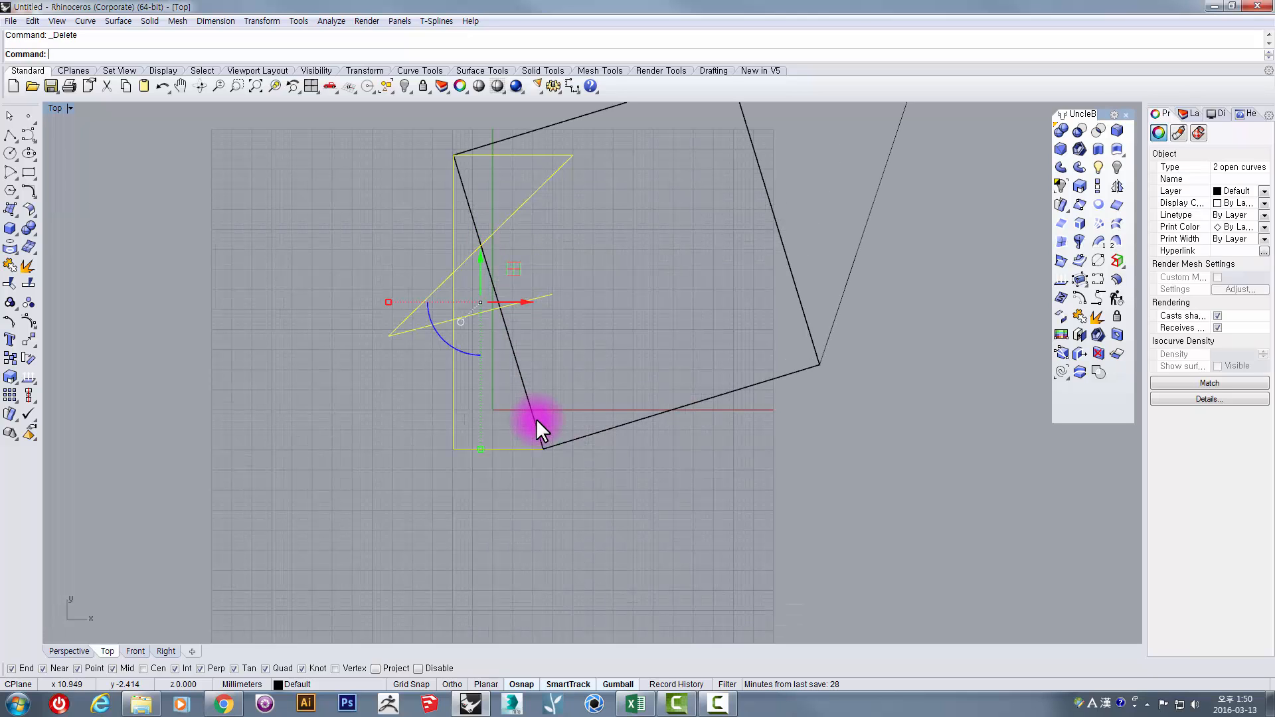
Turn on the Project snap option and delete the remaining polyline attached to the box's right corners
{"action": "scroll", "coordinate": [536, 419], "scroll_direction": "down", "scroll_amount": 3}
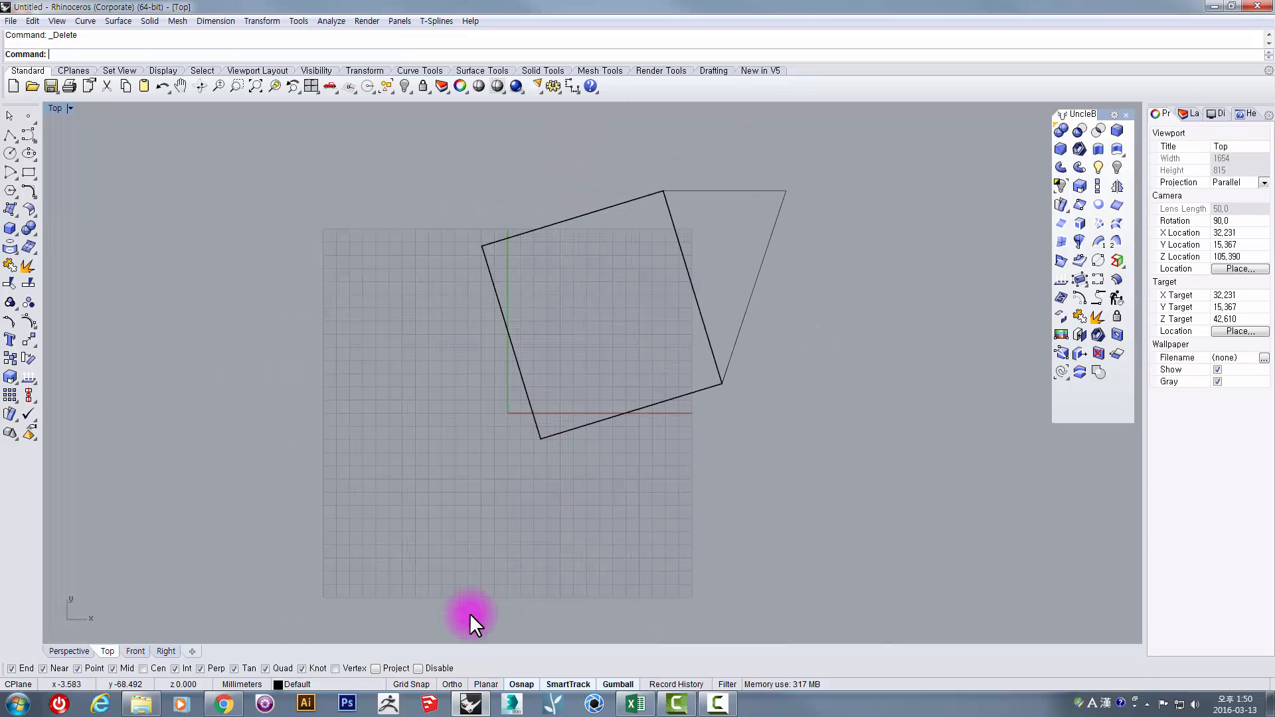
{"action": "left_click", "coordinate": [375, 668]}
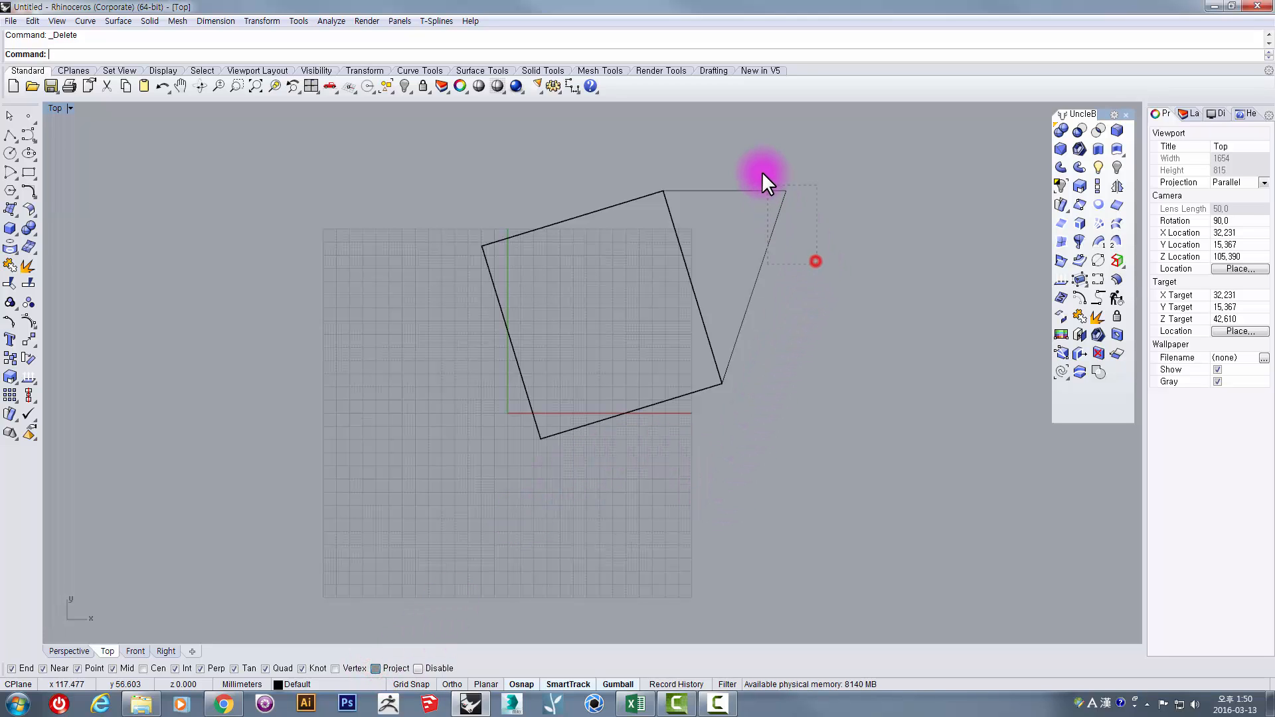
{"action": "left_click_drag", "start_coordinate": [762, 176], "coordinate": [762, 174]}
{"action": "scroll", "coordinate": [741, 264], "scroll_direction": "up", "scroll_amount": 2}
{"action": "key", "text": "Delete"}
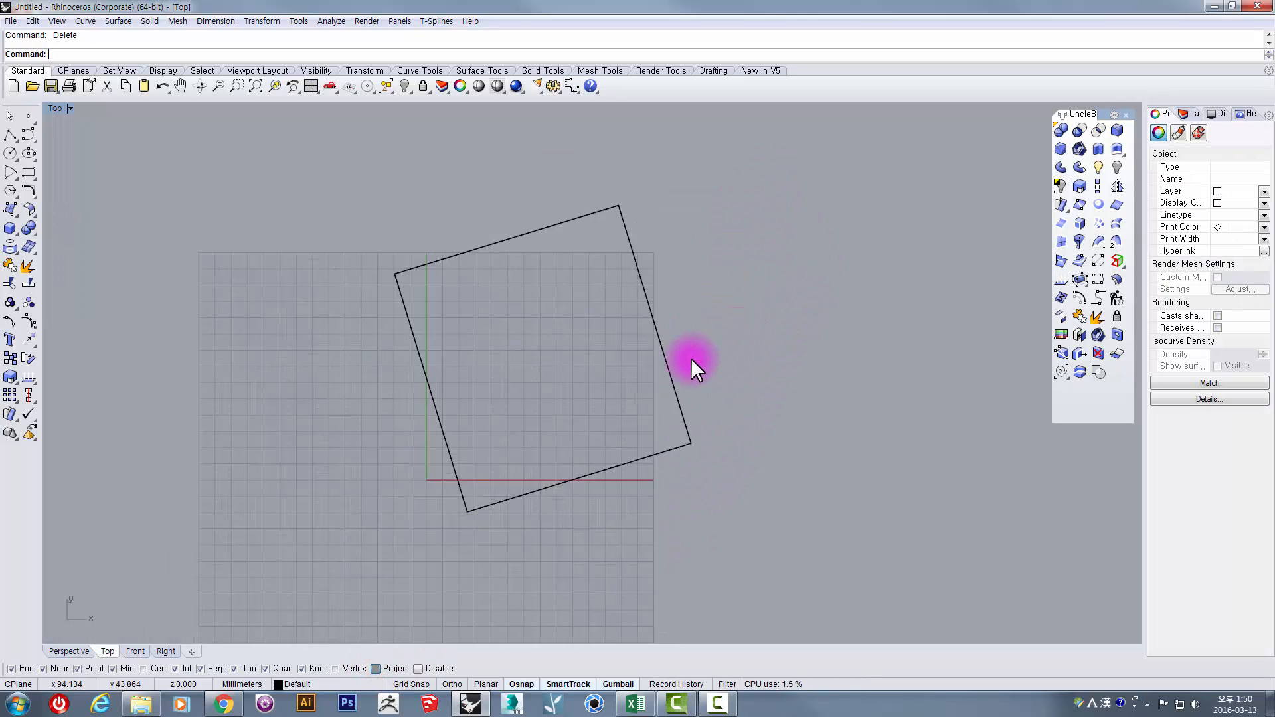
{"action": "scroll", "coordinate": [691, 358], "scroll_direction": "down", "scroll_amount": 2}
{"action": "scroll", "coordinate": [643, 422], "scroll_direction": "up", "scroll_amount": 3}
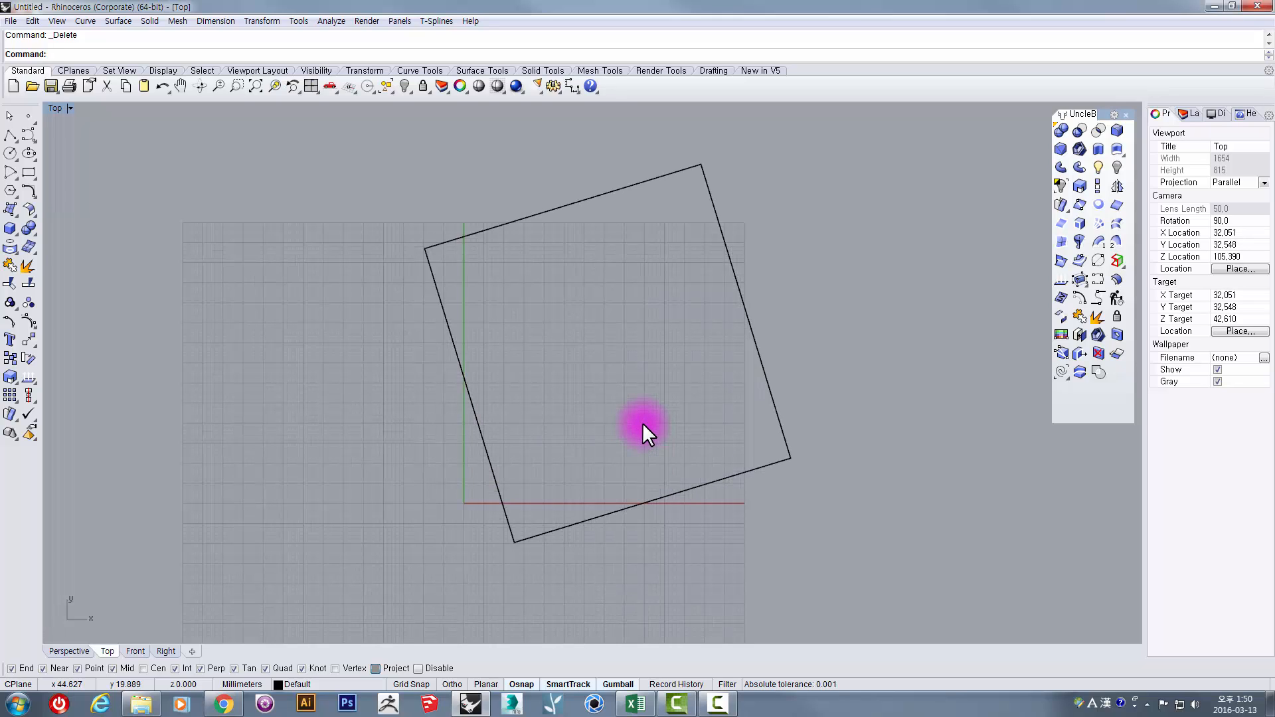
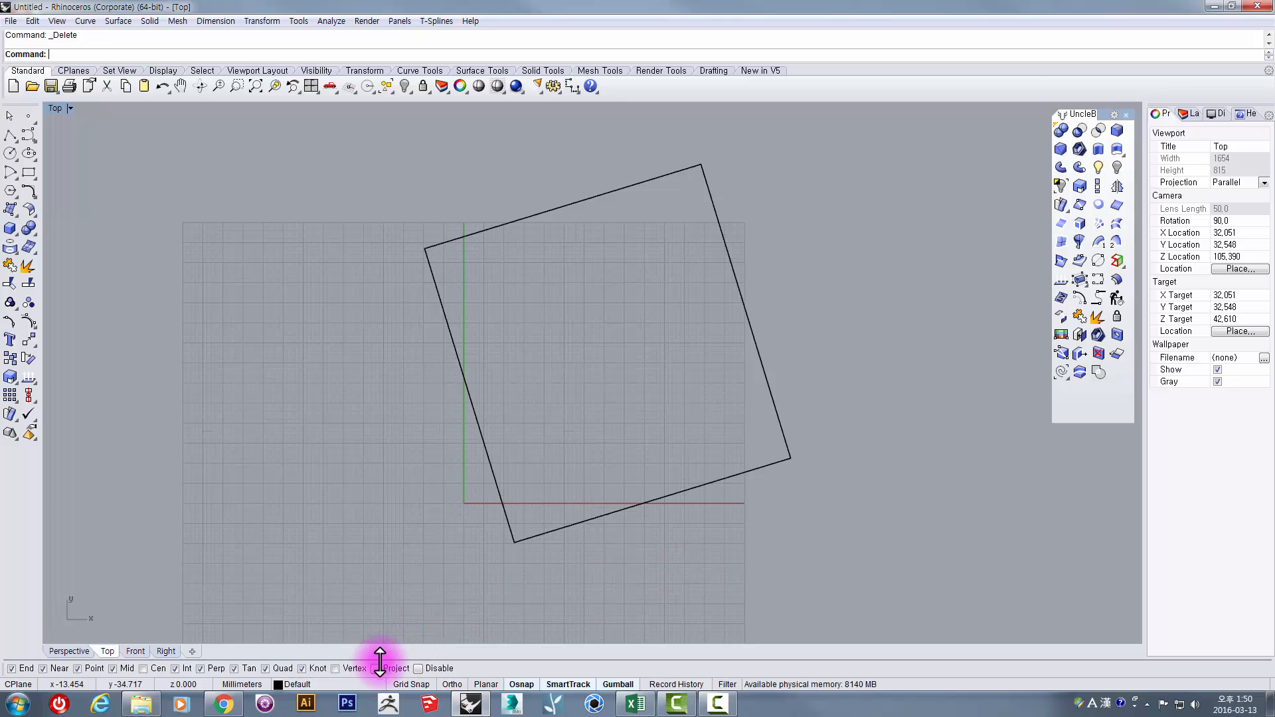
Select the box and place a duplicate about 174 mm away with the gumball in the maximized Perspective view
{"action": "left_click_drag", "start_coordinate": [621, 585], "coordinate": [405, 349]}
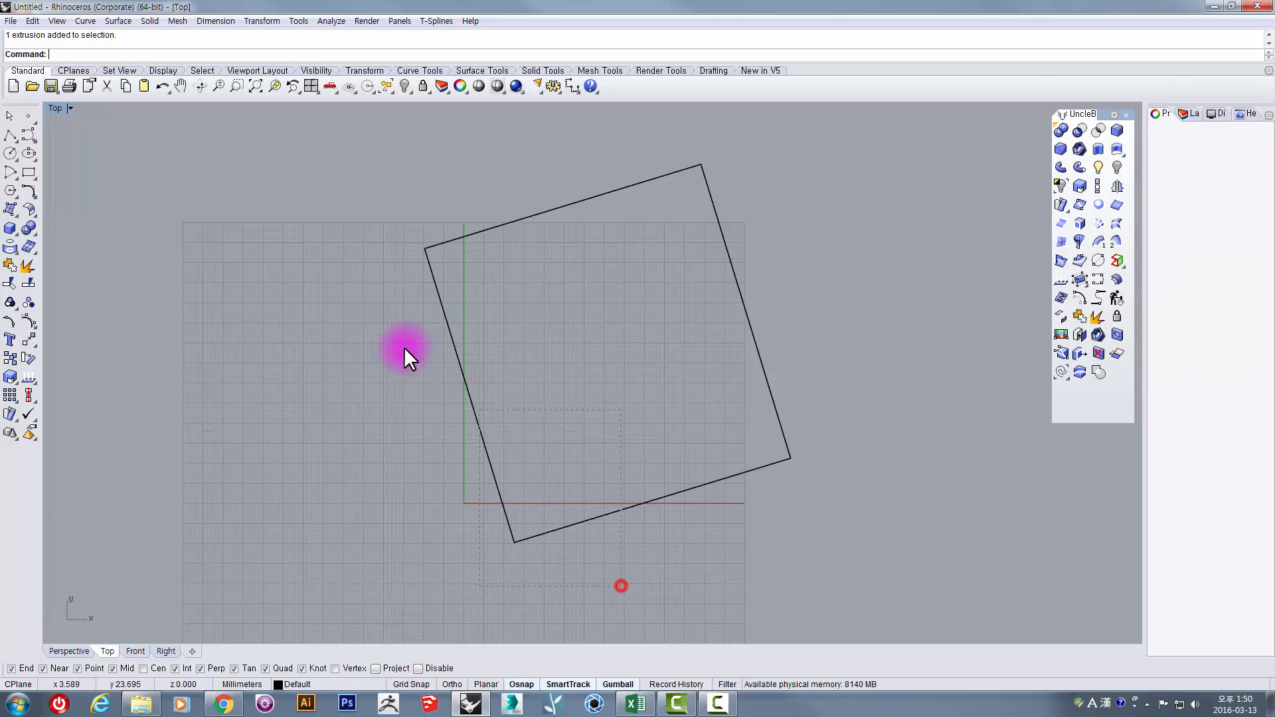
{"action": "double_click", "coordinate": [53, 108]}
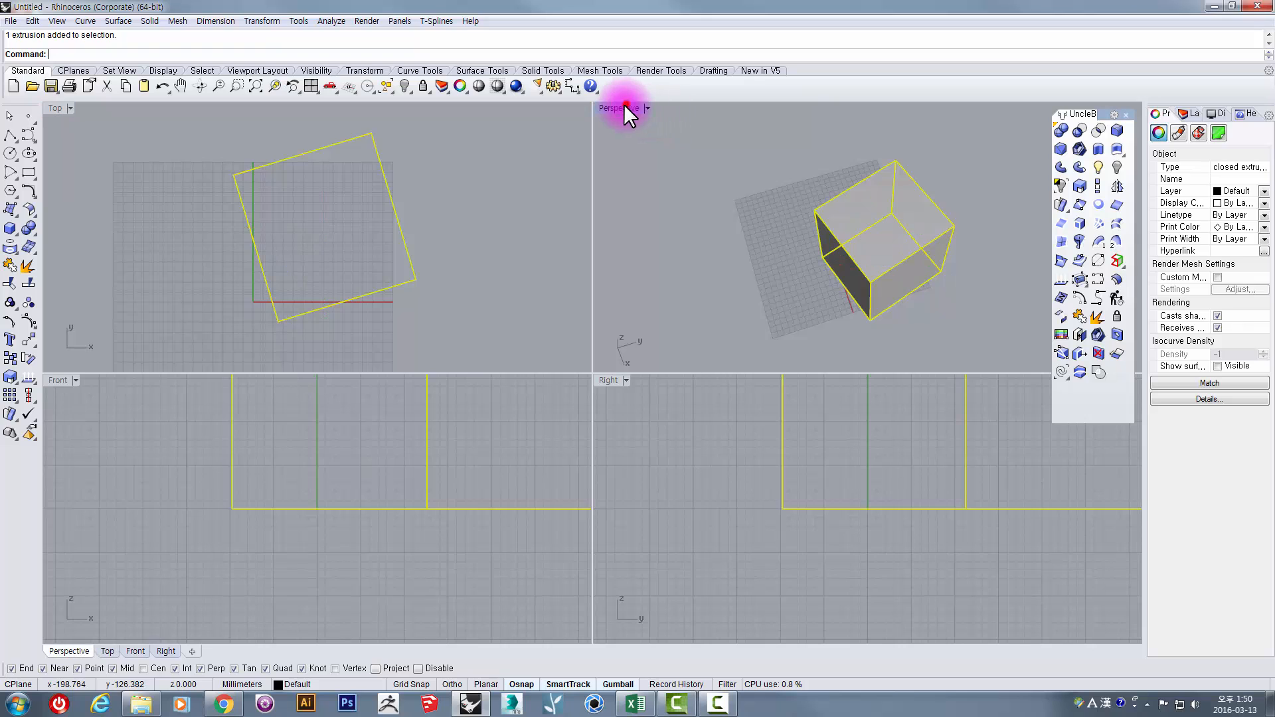
{"action": "right_click_drag", "start_coordinate": [498, 478], "coordinate": [551, 344]}
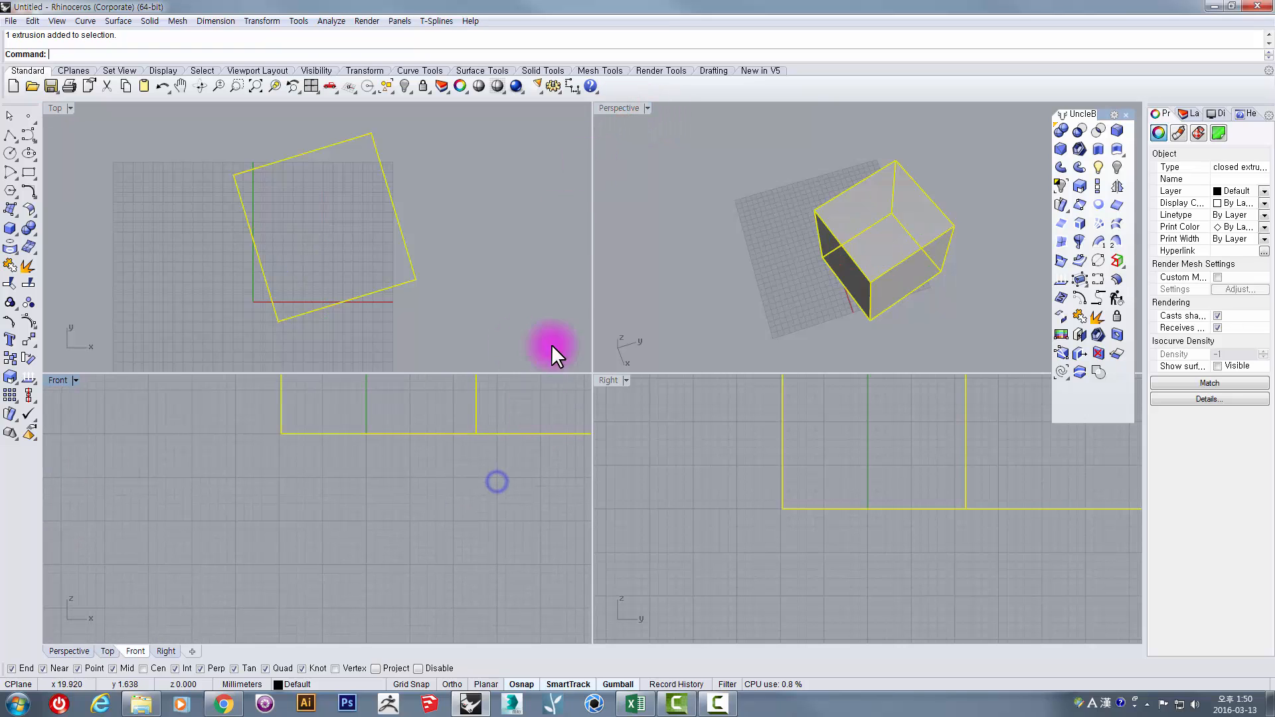
{"action": "double_click", "coordinate": [620, 113]}
{"action": "left_click_drag", "start_coordinate": [720, 392], "coordinate": [1095, 484], "text": "alt"}
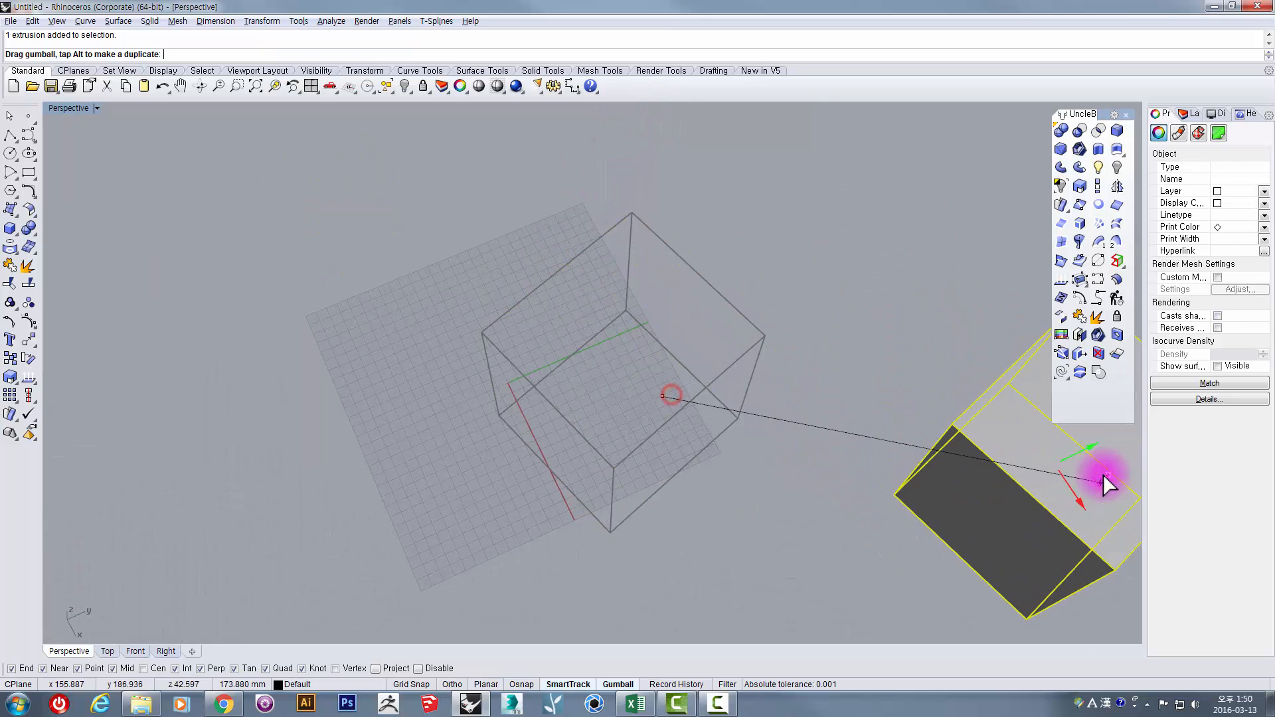
{"action": "right_click_drag", "start_coordinate": [1096, 484], "coordinate": [735, 437]}
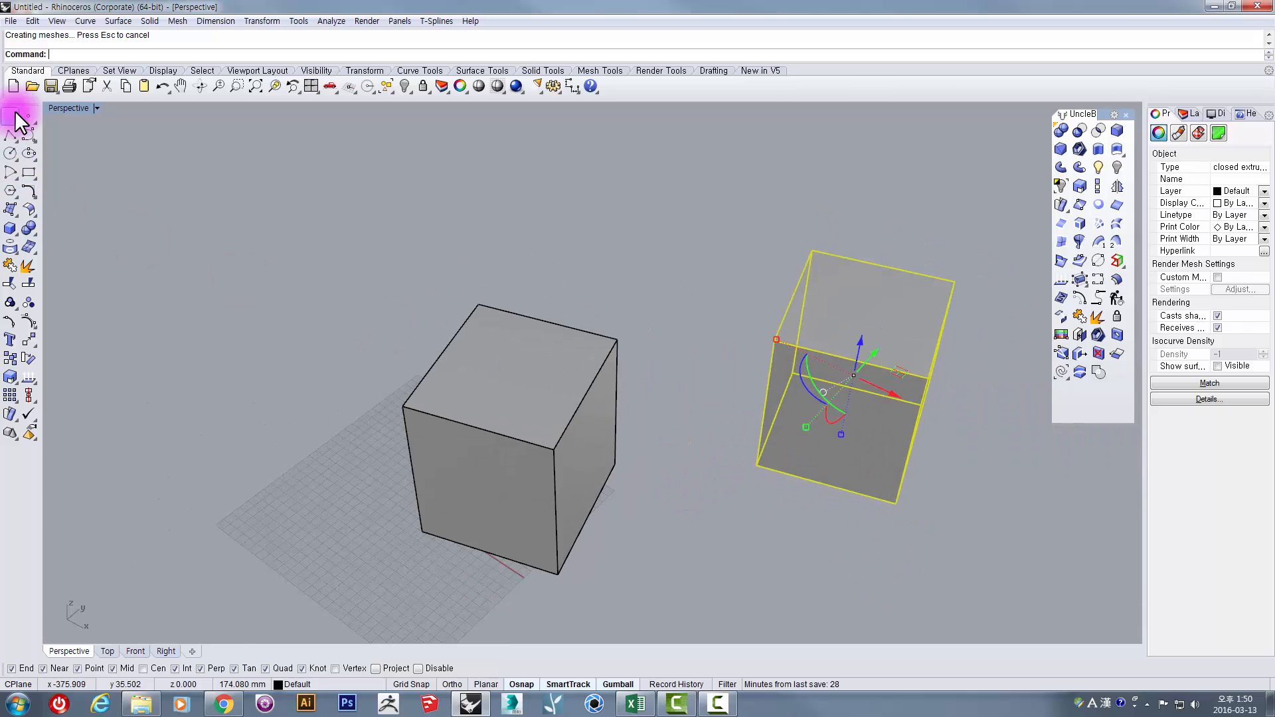
Show the original box and its copy in the maximized Top view
{"action": "double_click", "coordinate": [58, 107]}
{"action": "double_click", "coordinate": [51, 106]}
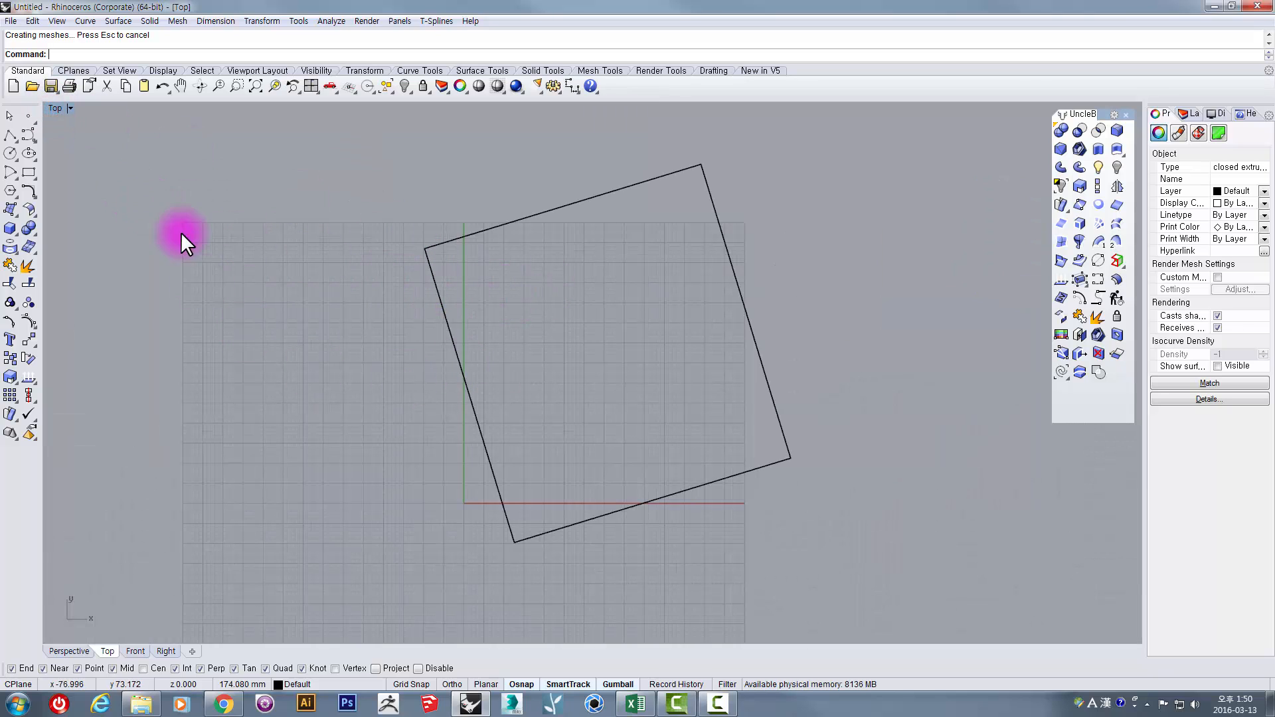
{"action": "scroll", "coordinate": [465, 388], "scroll_direction": "down", "scroll_amount": 5}
{"action": "scroll", "coordinate": [465, 397], "scroll_direction": "up", "scroll_amount": 6}
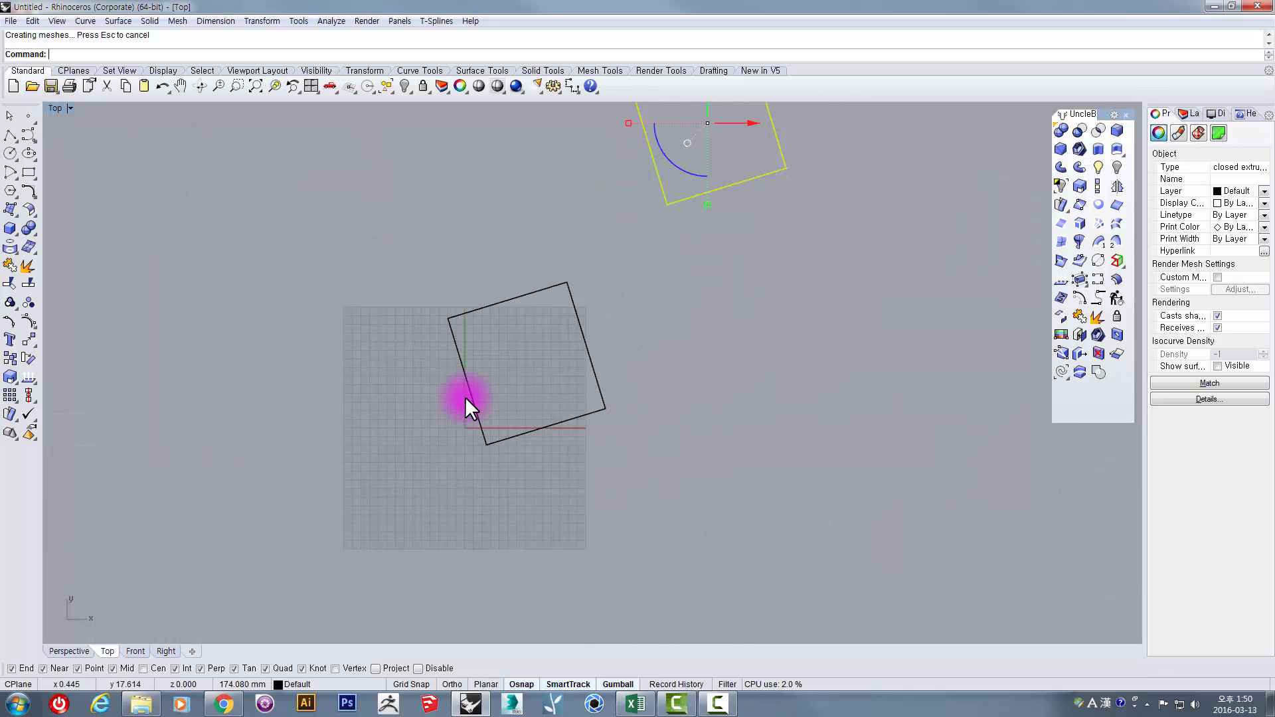
Move the copied box from its lower corner onto the upper corner of the original box in the maximized Perspective view
{"action": "scroll", "coordinate": [465, 397], "scroll_direction": "down", "scroll_amount": 3}
{"action": "scroll", "coordinate": [465, 396], "scroll_direction": "up", "scroll_amount": 1}
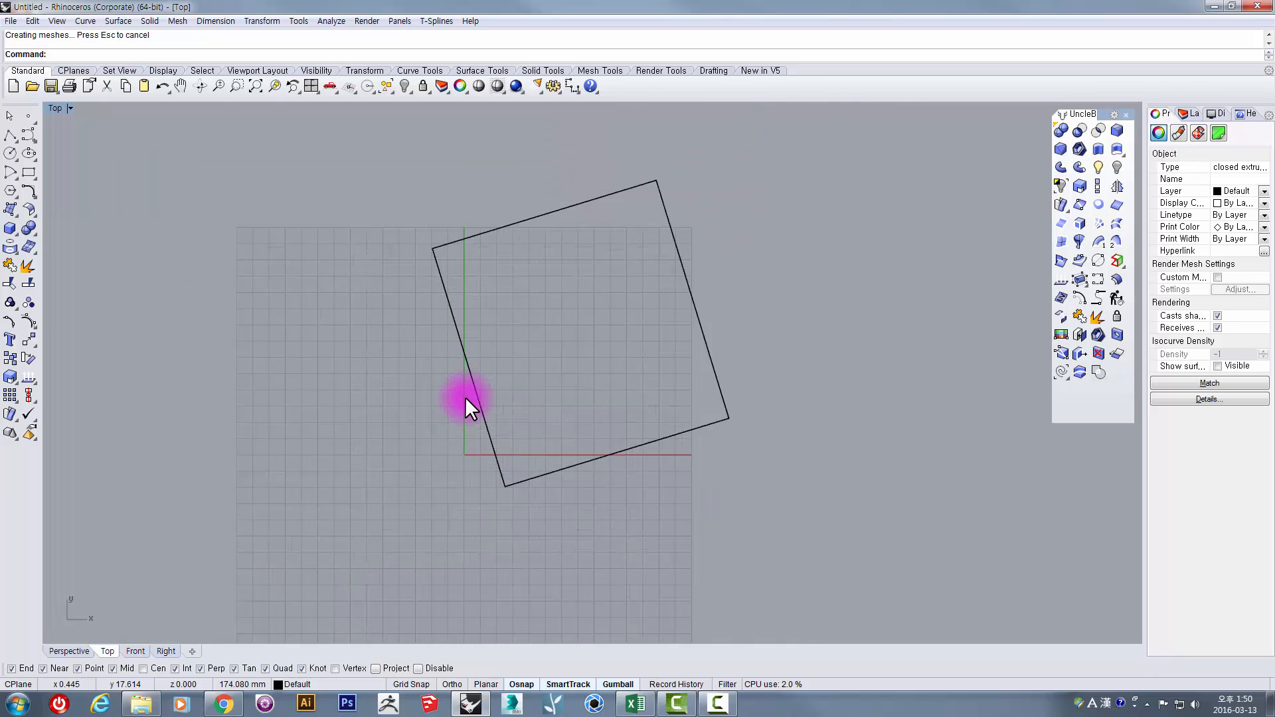
{"action": "scroll", "coordinate": [465, 397], "scroll_direction": "down", "scroll_amount": 3}
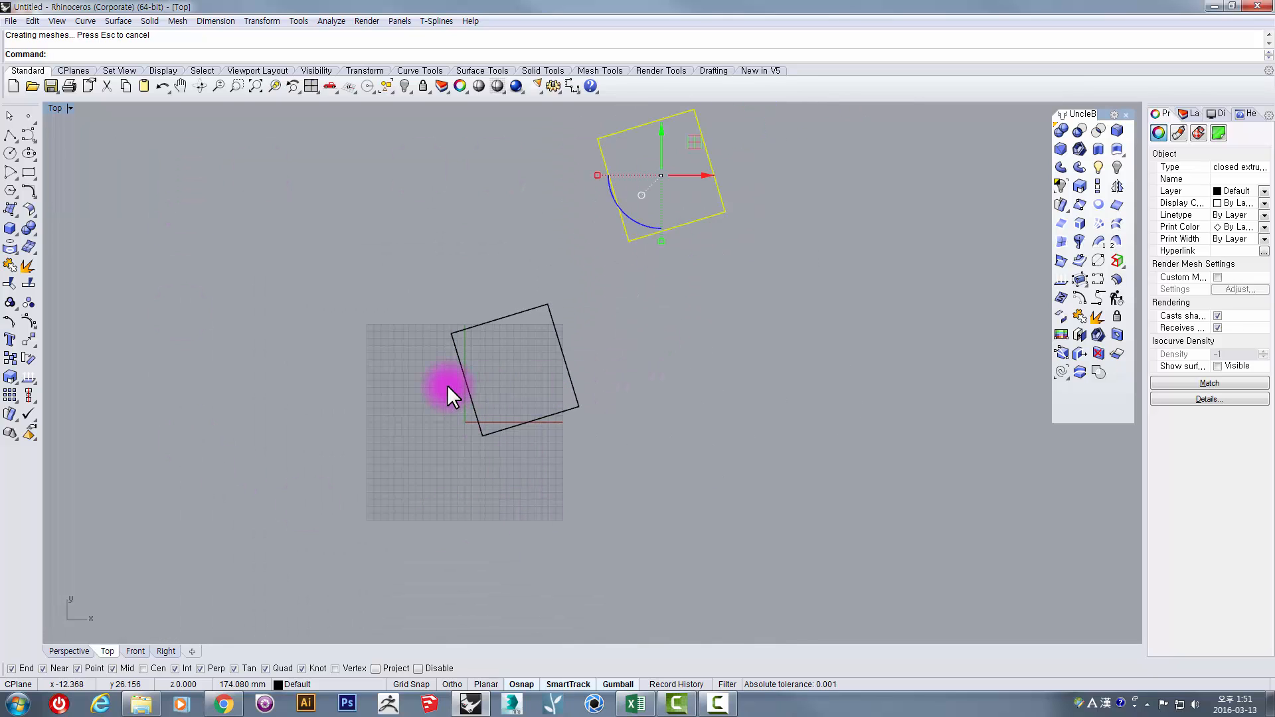
{"action": "scroll", "coordinate": [466, 382], "scroll_direction": "up", "scroll_amount": 5}
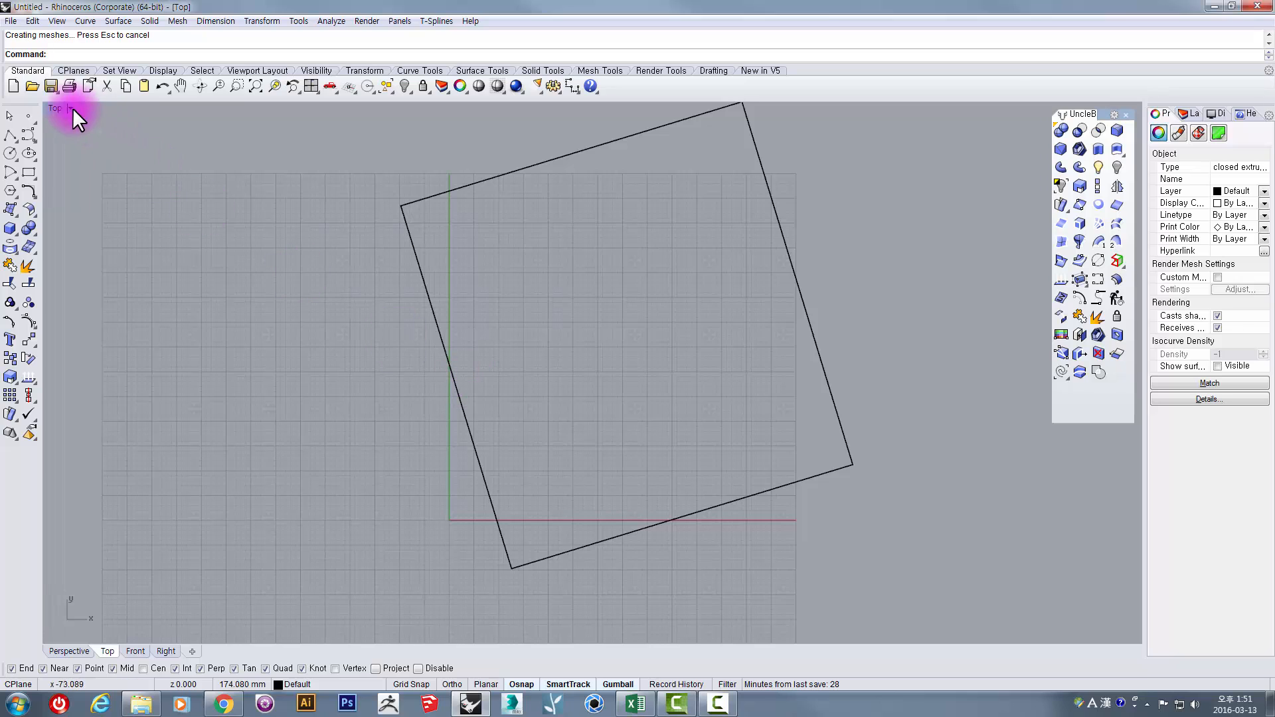
{"action": "double_click", "coordinate": [54, 106]}
{"action": "double_click", "coordinate": [619, 108]}
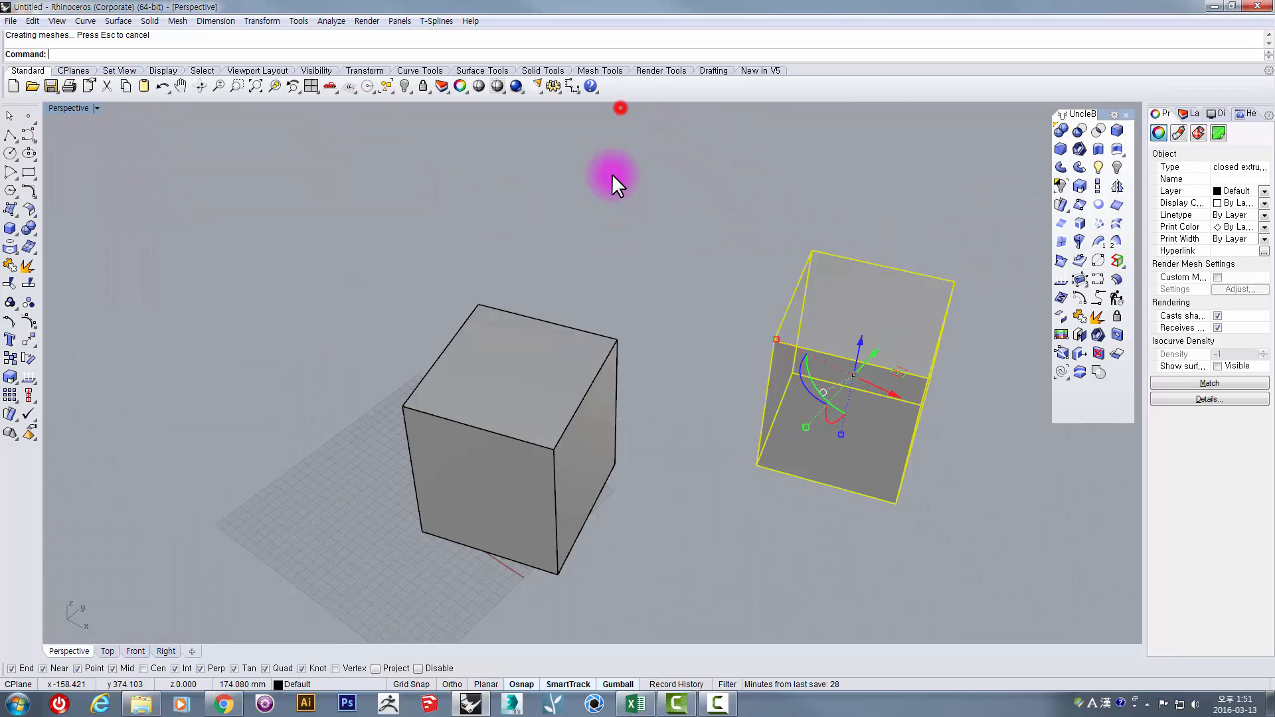
{"action": "right_click_drag", "start_coordinate": [612, 174], "coordinate": [567, 254]}
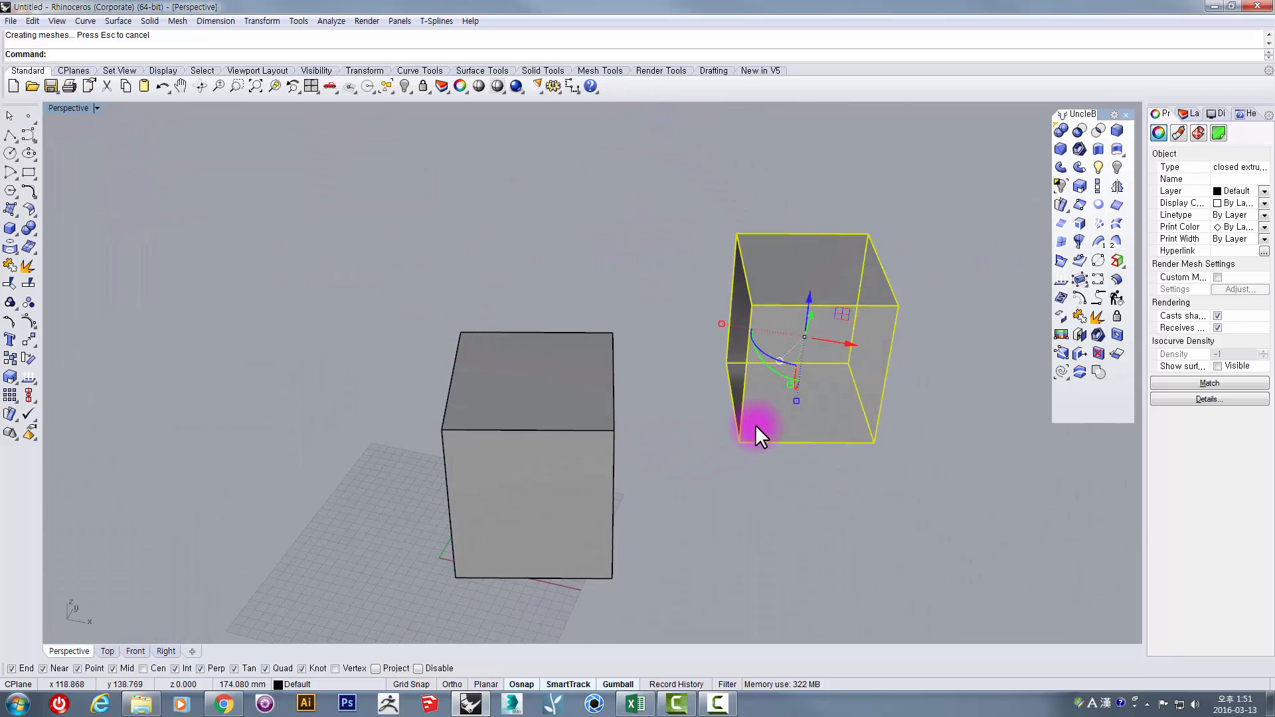
{"action": "right_click_drag", "start_coordinate": [655, 425], "coordinate": [655, 408]}
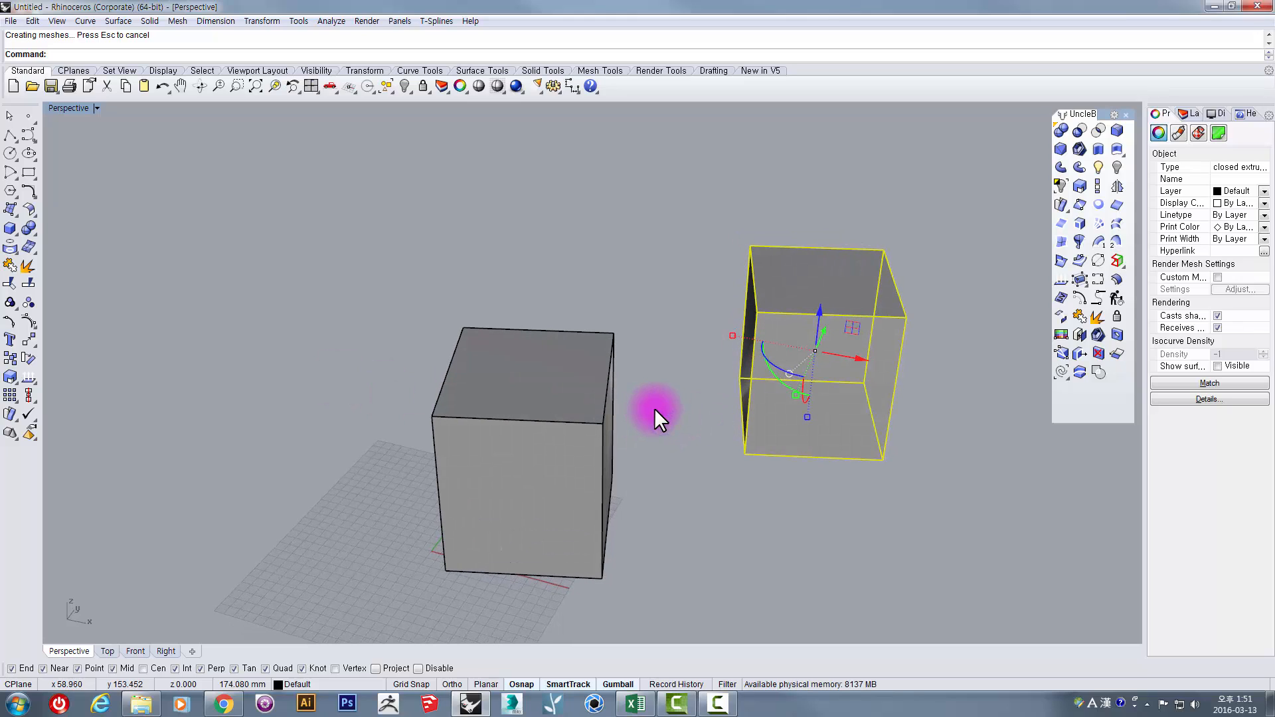
{"action": "left_click", "coordinate": [28, 340]}
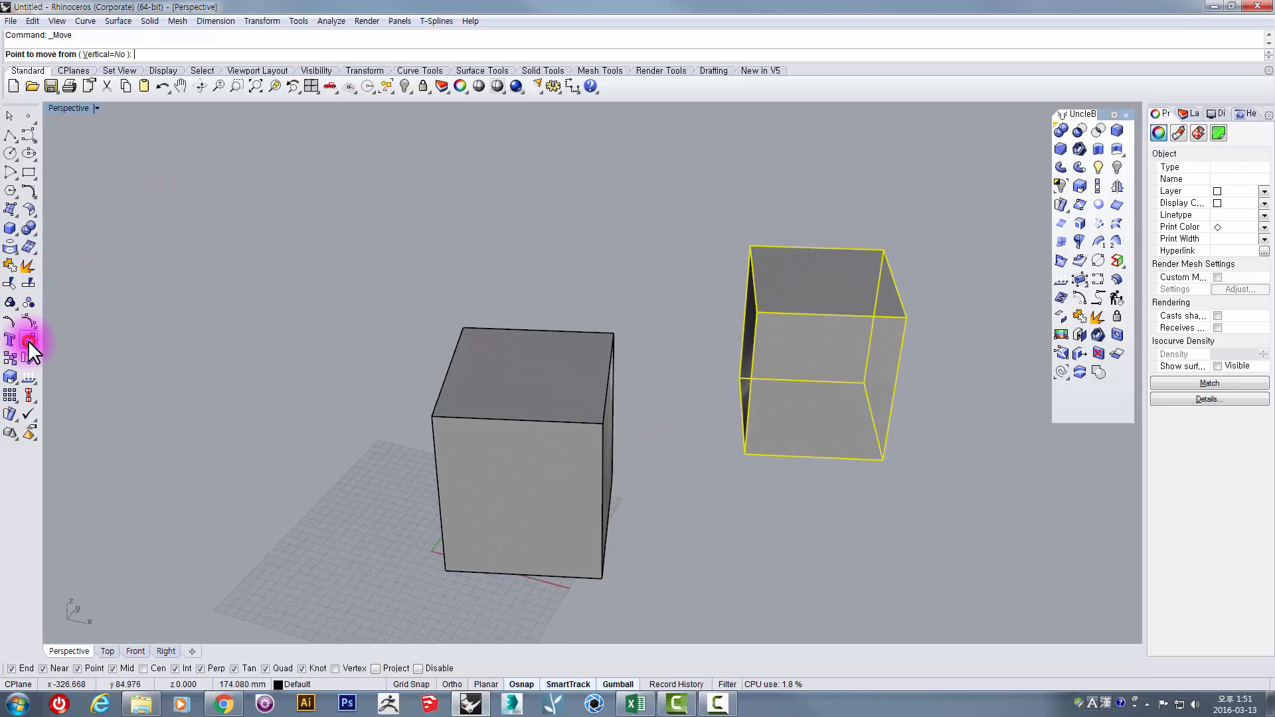
{"action": "left_click", "coordinate": [745, 455]}
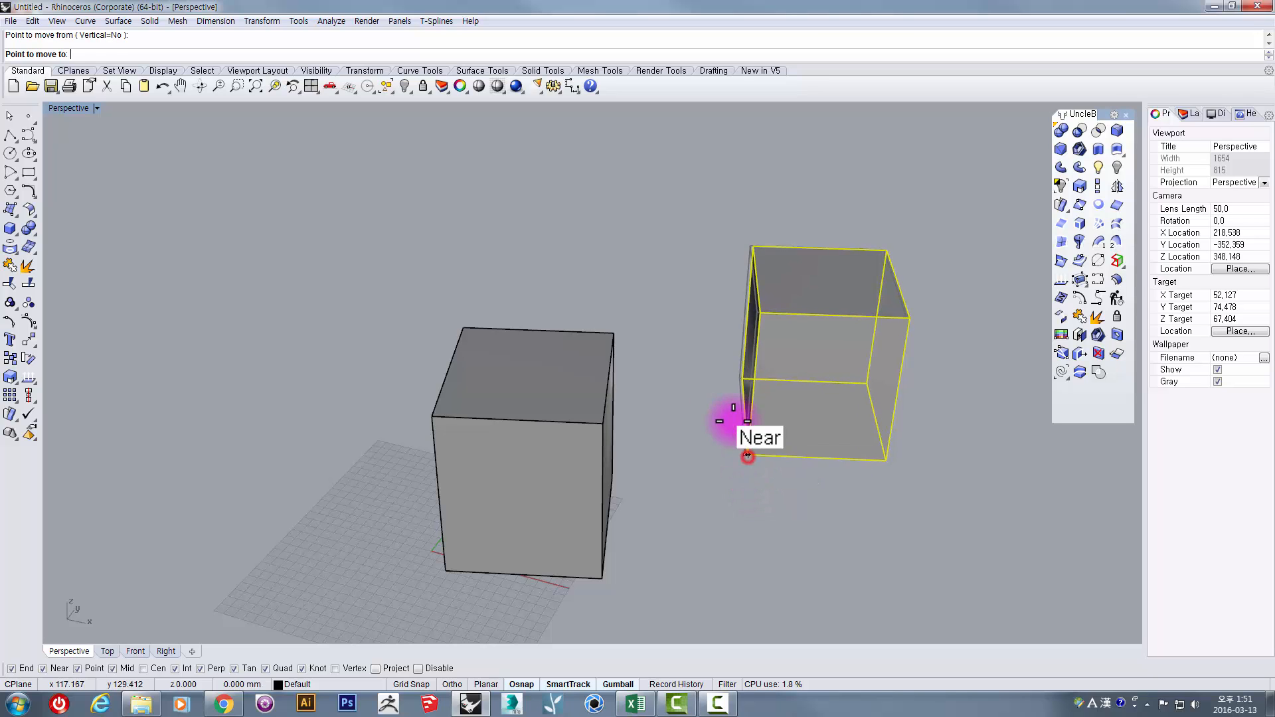
{"action": "left_click", "coordinate": [617, 333]}
{"action": "right_click_drag", "start_coordinate": [774, 428], "coordinate": [683, 341]}
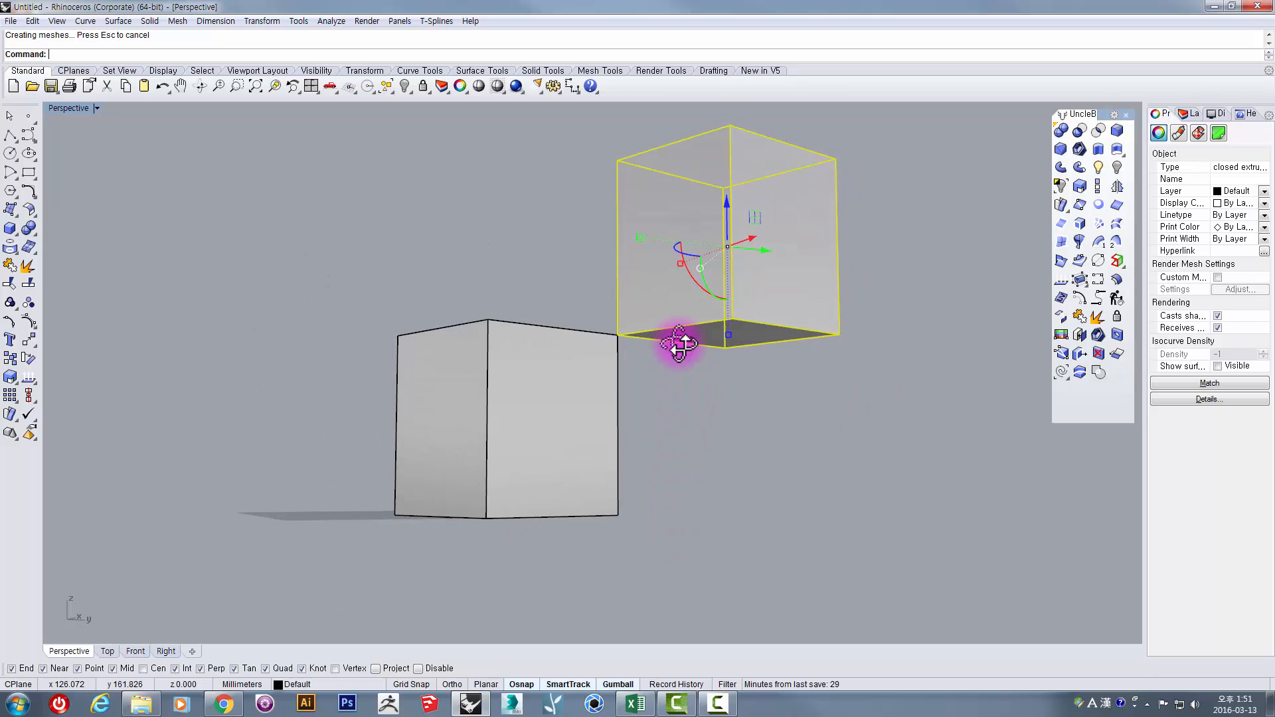
Select both boxes and place a duplicate pair about 226 mm along the X axis with the gumball in the Top view
{"action": "double_click", "coordinate": [60, 108]}
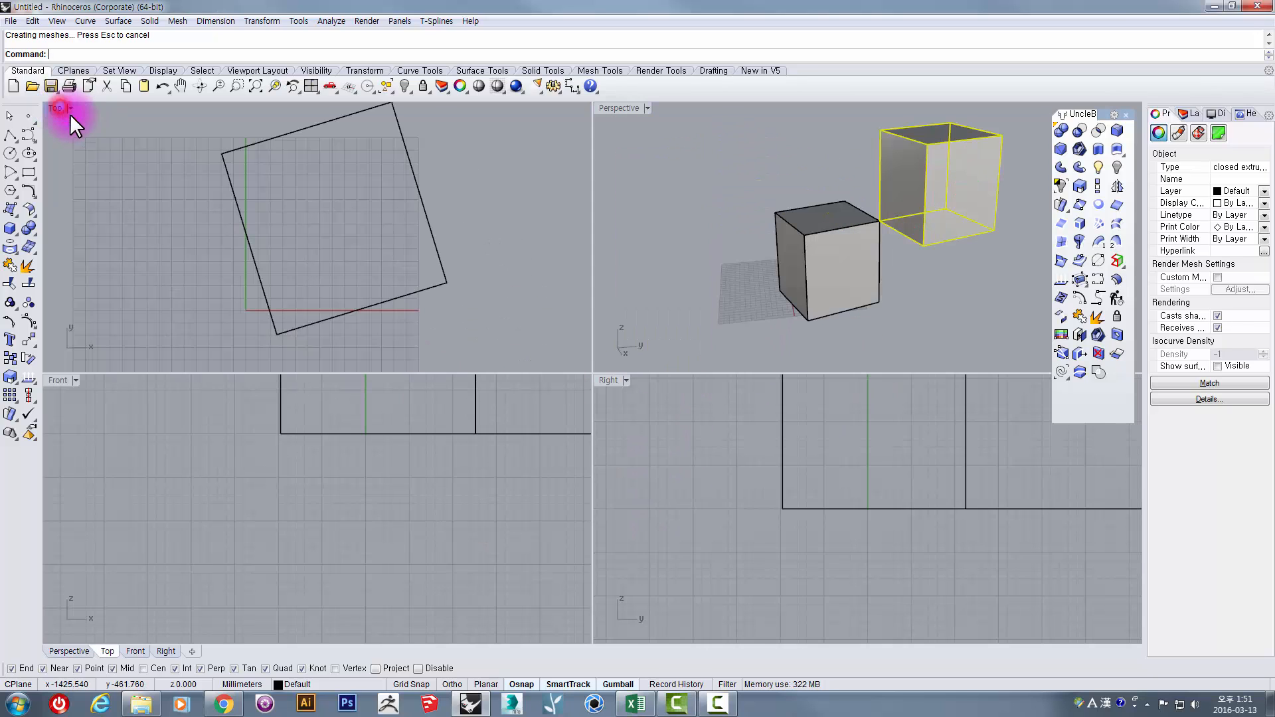
{"action": "right_click_drag", "start_coordinate": [407, 242], "coordinate": [330, 244]}
{"action": "scroll", "coordinate": [329, 243], "scroll_direction": "down", "scroll_amount": 6}
{"action": "scroll", "coordinate": [564, 291], "scroll_direction": "down", "scroll_amount": 6}
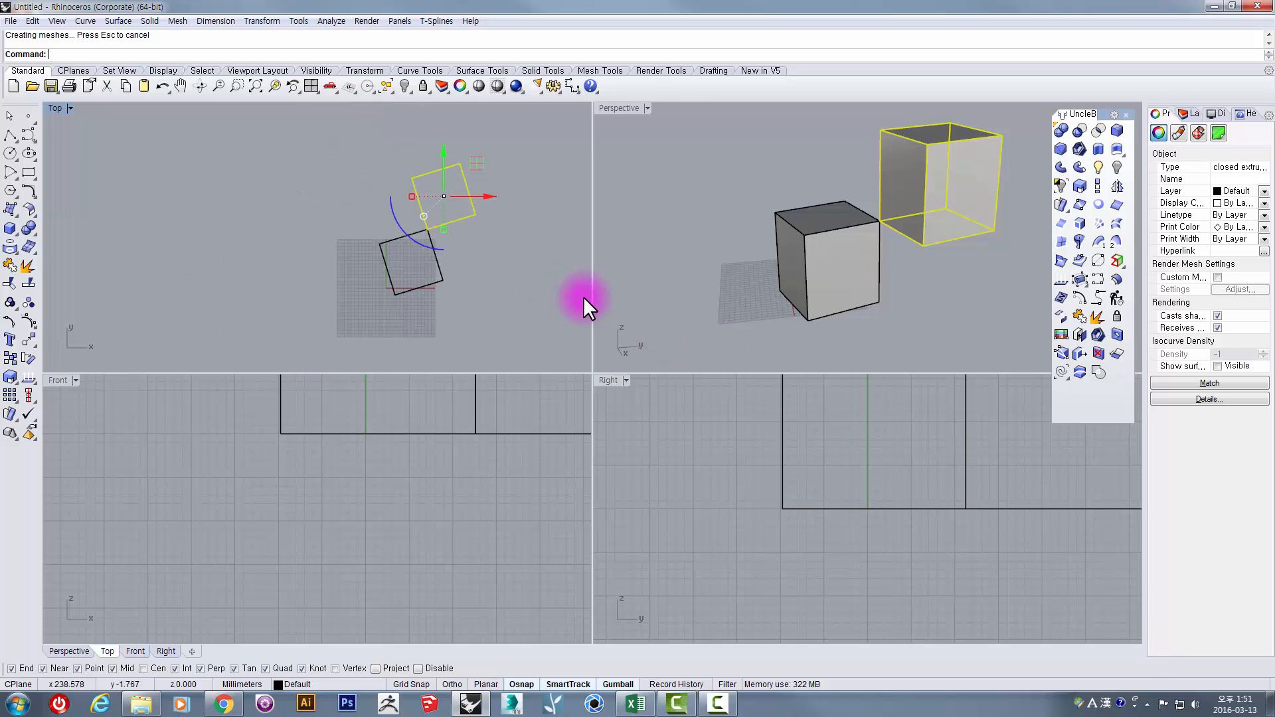
{"action": "left_click_drag", "start_coordinate": [959, 362], "coordinate": [845, 205]}
{"action": "right_click_drag", "start_coordinate": [459, 199], "coordinate": [320, 172]}
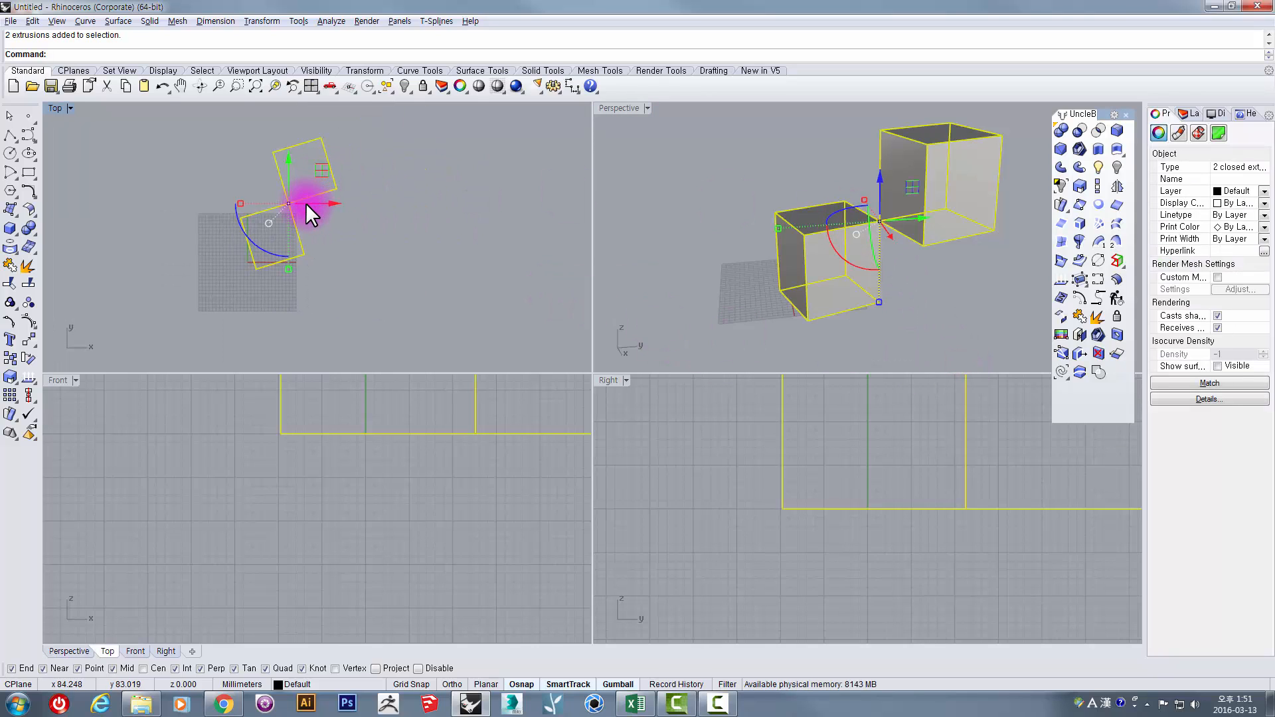
{"action": "left_click_drag", "start_coordinate": [305, 203], "coordinate": [464, 258]}
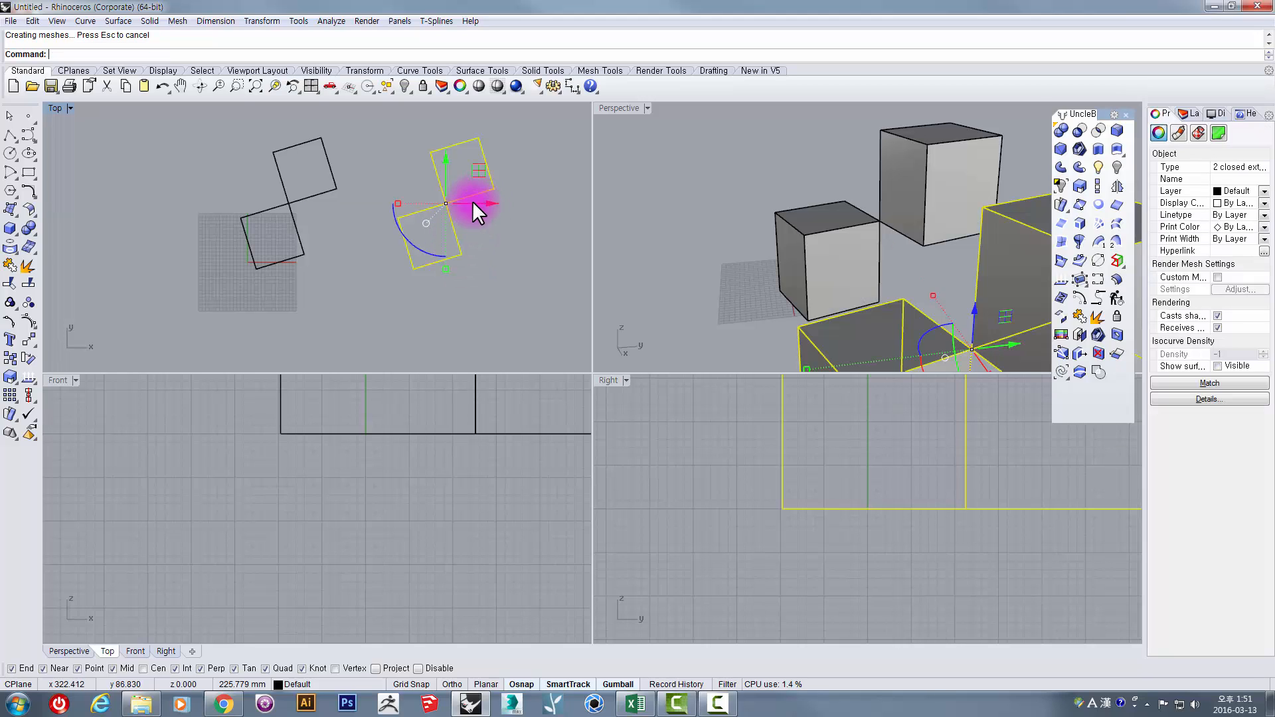
{"action": "right_click_drag", "start_coordinate": [468, 213], "coordinate": [309, 206]}
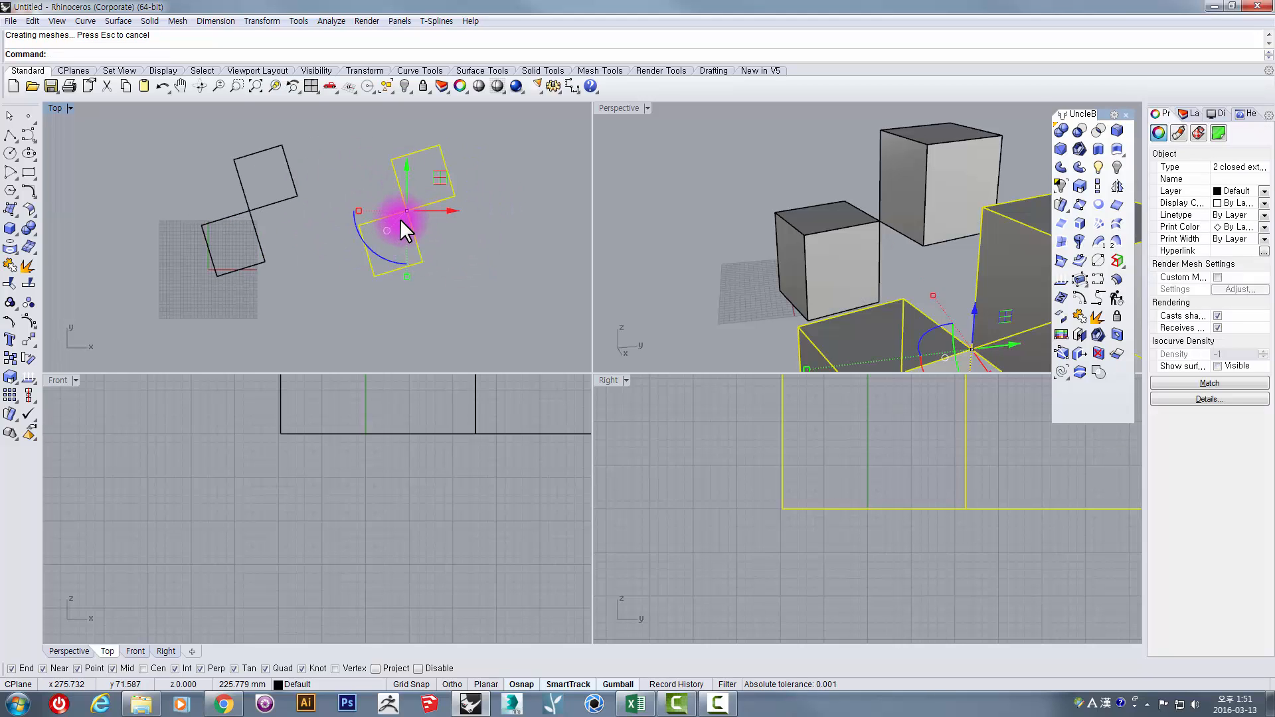
{"action": "scroll", "coordinate": [400, 218], "scroll_direction": "down", "scroll_amount": 2}
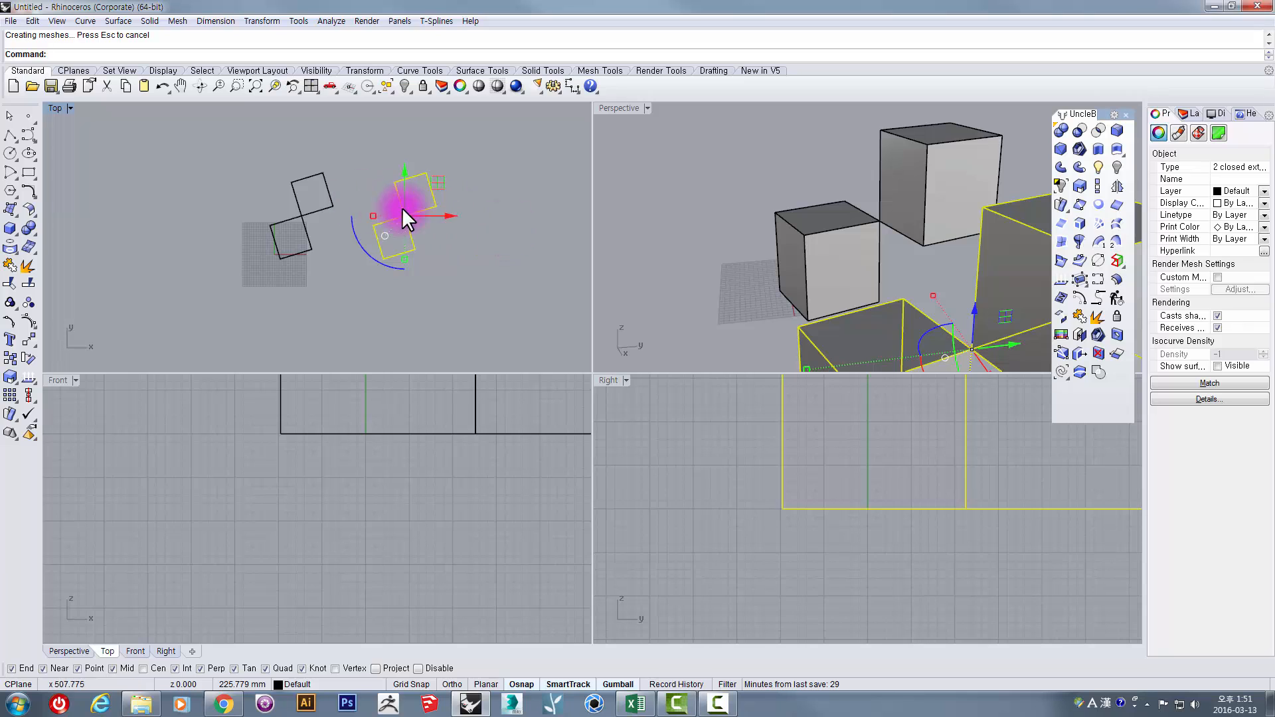
{"action": "left_click", "coordinate": [366, 191]}
{"action": "scroll", "coordinate": [363, 198], "scroll_direction": "up", "scroll_amount": 2}
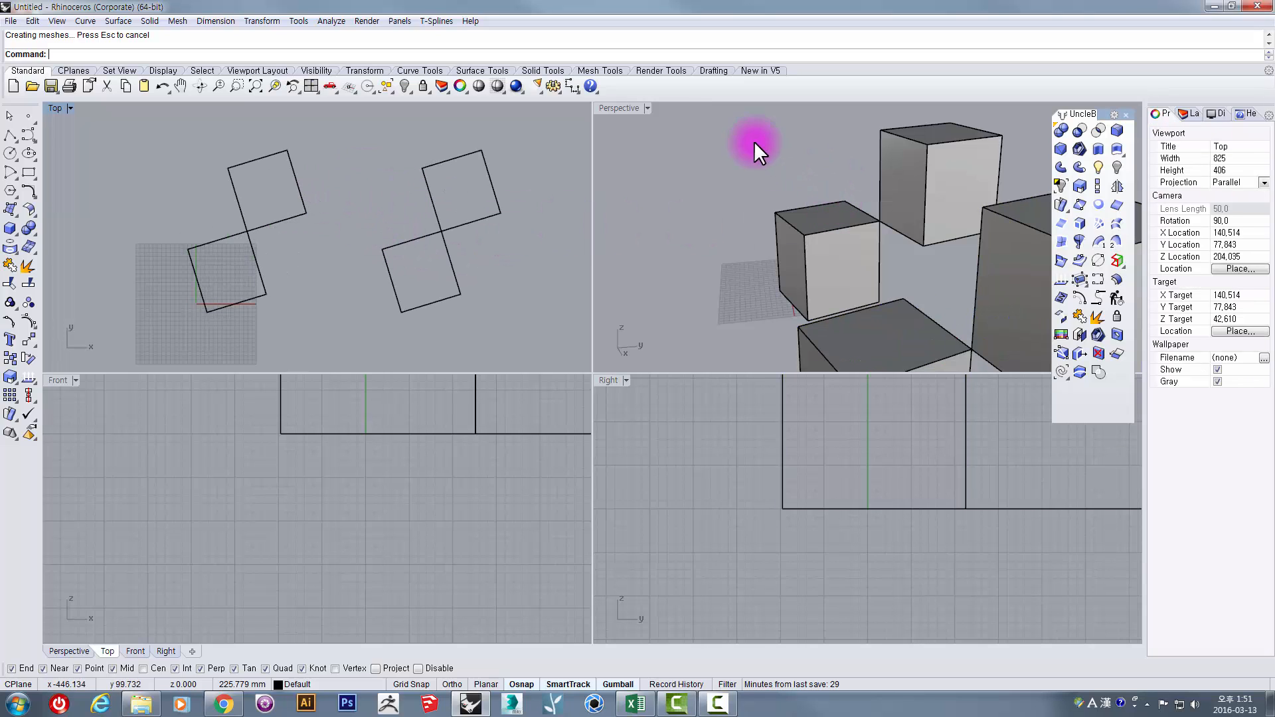
Move the raised box of the duplicate pair from its upper corner onto the adjoining upper corner of its lower neighbour
{"action": "double_click", "coordinate": [618, 110]}
{"action": "right_click_drag", "start_coordinate": [846, 341], "coordinate": [365, 242]}
{"action": "left_click", "coordinate": [356, 226]}
{"action": "scroll", "coordinate": [344, 210], "scroll_direction": "up", "scroll_amount": 5}
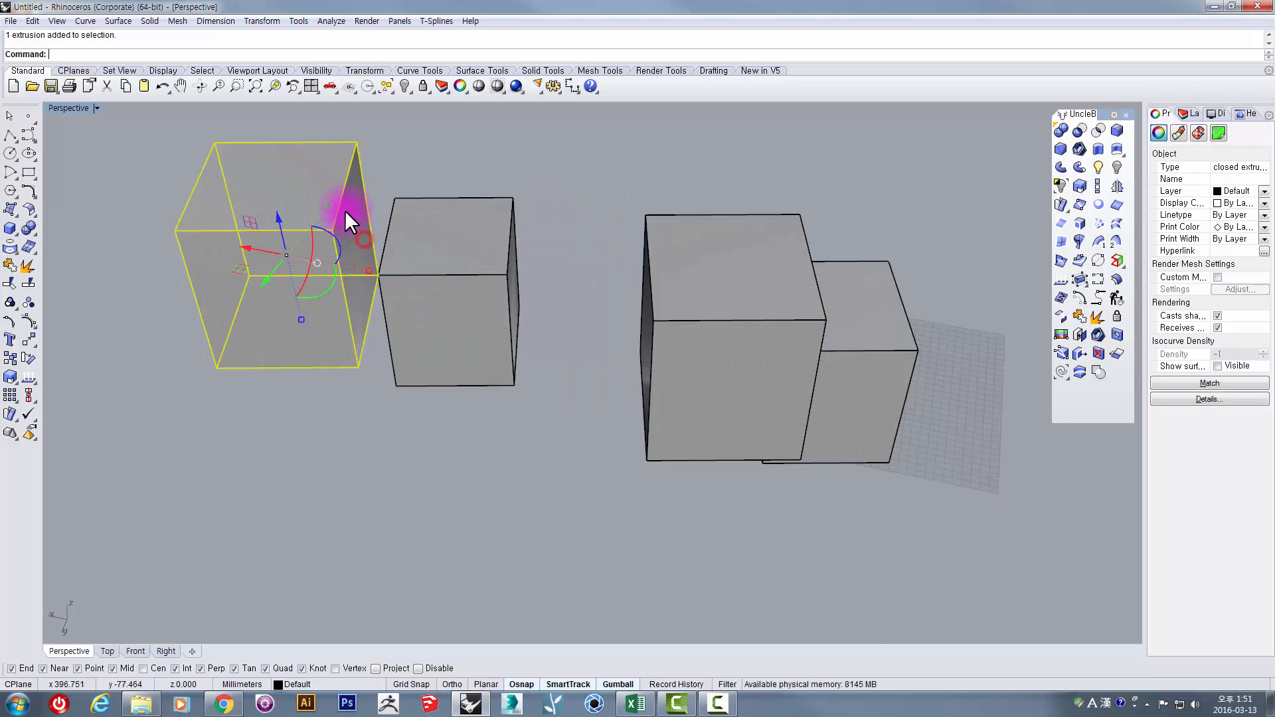
{"action": "left_click", "coordinate": [26, 341]}
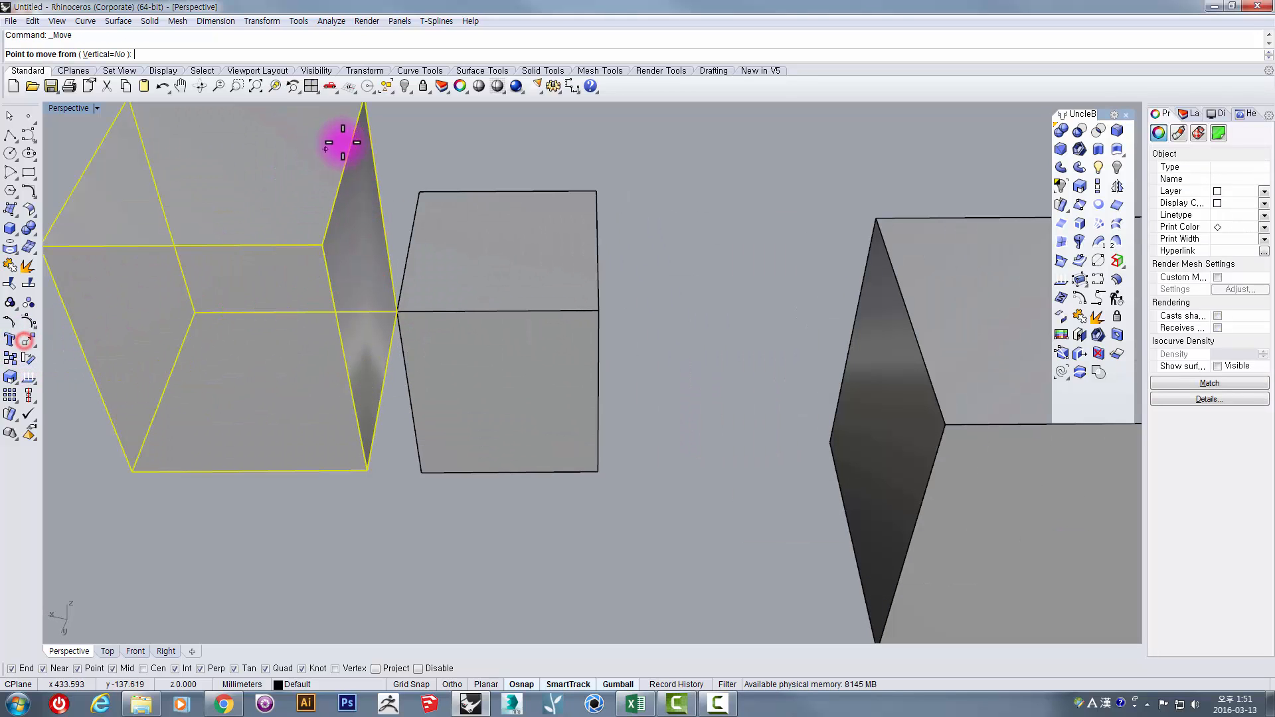
{"action": "mouse_move", "coordinate": [372, 127]}
{"action": "right_mouse_down", "text": "shift"}
{"action": "mouse_move", "coordinate": [374, 172]}
{"action": "mouse_move", "coordinate": [367, 148]}
{"action": "right_mouse_up", "text": "shift"}
{"action": "left_click", "coordinate": [368, 146]}
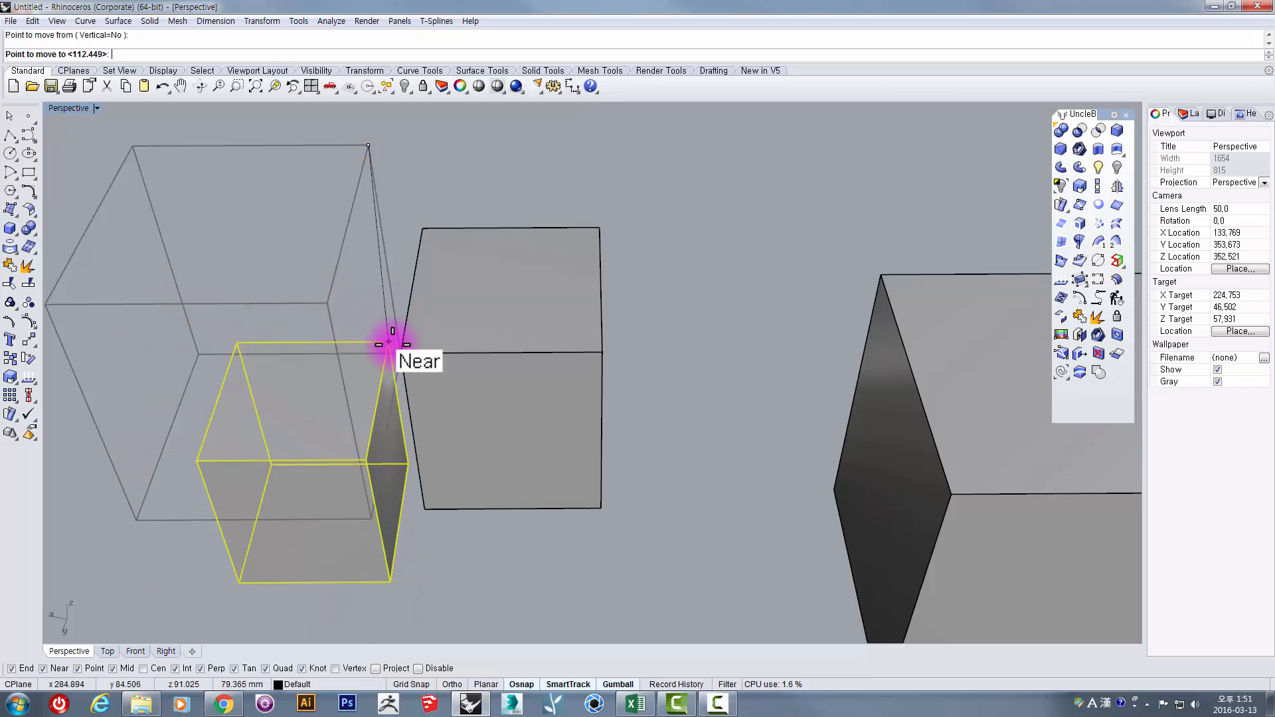
{"action": "left_click", "coordinate": [377, 194]}
{"action": "scroll", "coordinate": [340, 315], "scroll_direction": "down", "scroll_amount": 4}
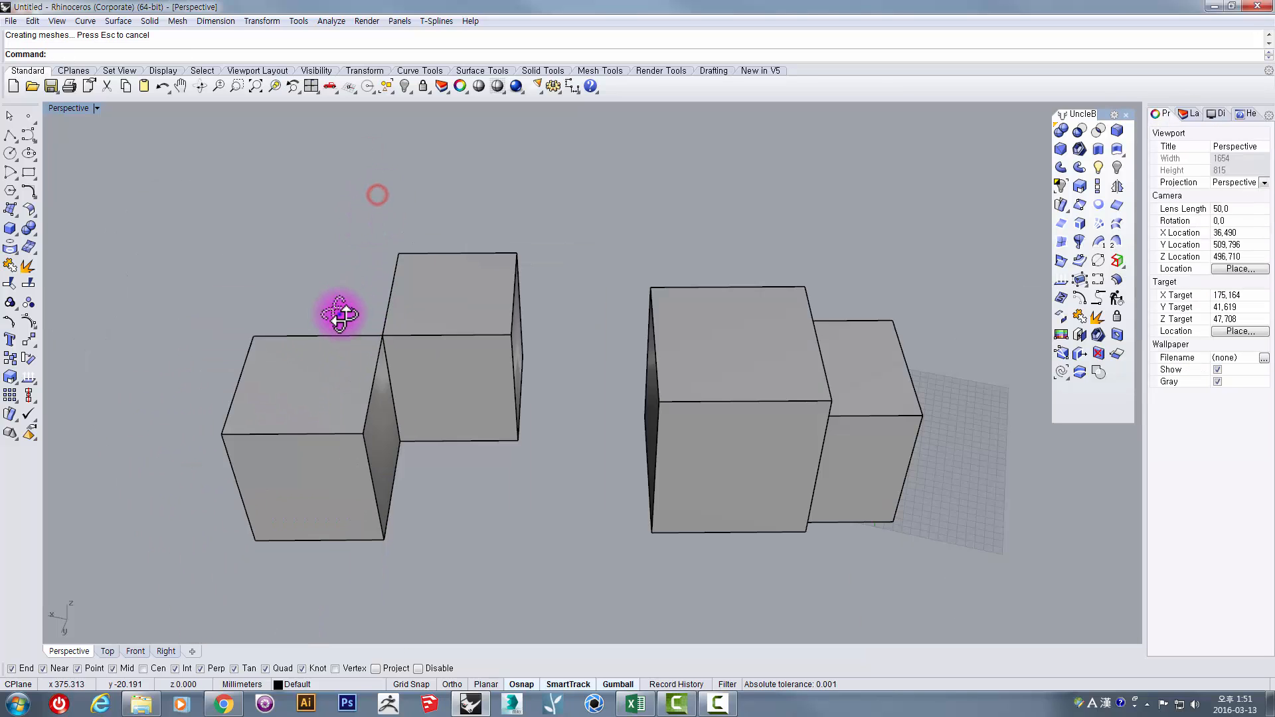
{"action": "right_click_drag", "start_coordinate": [340, 315], "coordinate": [362, 339]}
Lower the front box of the duplicate pair about 195 mm vertically with the gumball in the Perspective view
{"action": "double_click", "coordinate": [58, 108]}
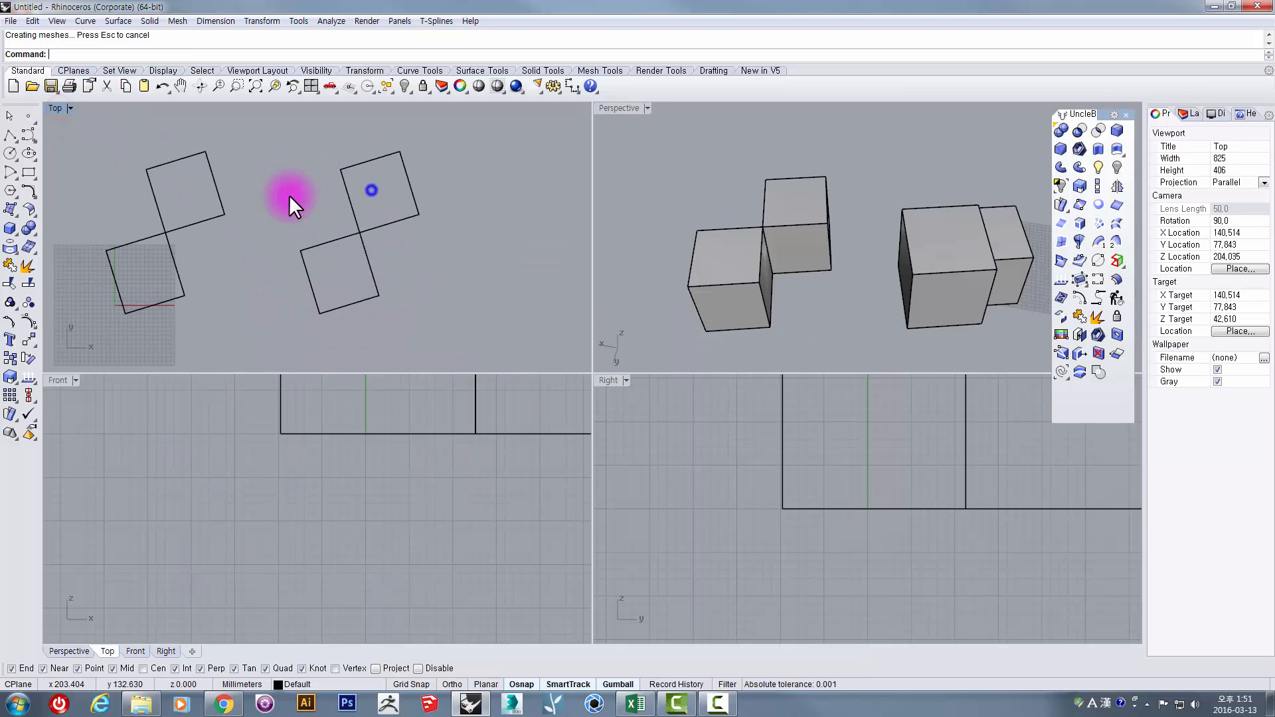
{"action": "right_click_drag", "start_coordinate": [857, 256], "coordinate": [787, 272]}
{"action": "left_click", "coordinate": [908, 244]}
{"action": "left_click_drag", "start_coordinate": [945, 213], "coordinate": [940, 356]}
{"action": "left_click", "coordinate": [946, 290]}
{"action": "scroll", "coordinate": [658, 332], "scroll_direction": "down", "scroll_amount": 2}
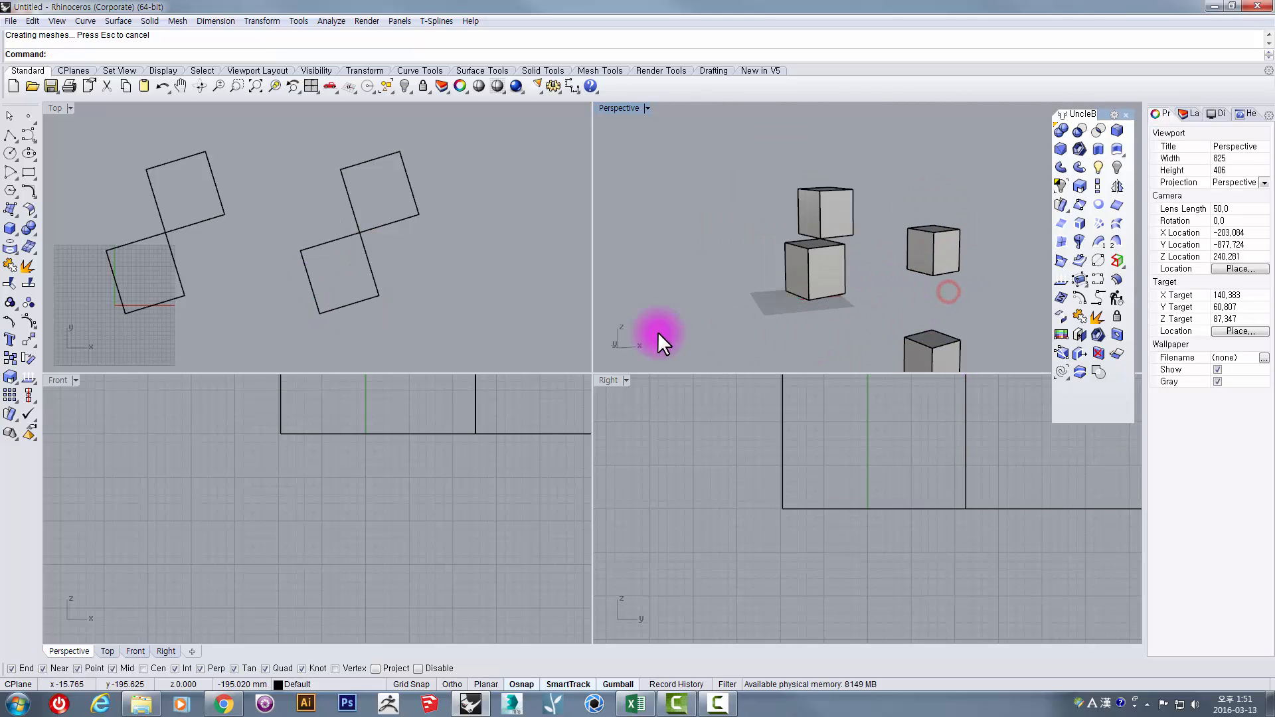
{"action": "right_click_drag", "start_coordinate": [934, 311], "coordinate": [764, 226], "text": "shift"}
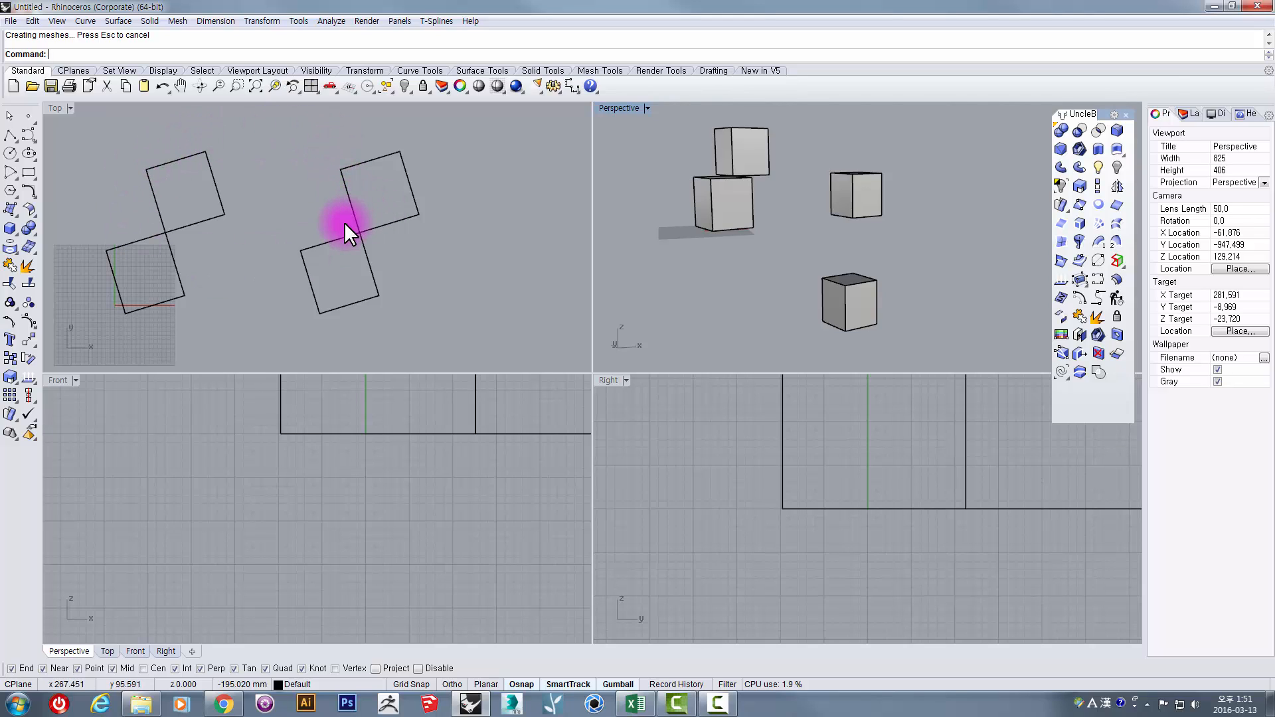
Shift the lowered box about 407 mm away from its neighbour with the gumball's plane handle in the Top view
{"action": "right_click_drag", "start_coordinate": [214, 207], "coordinate": [273, 220]}
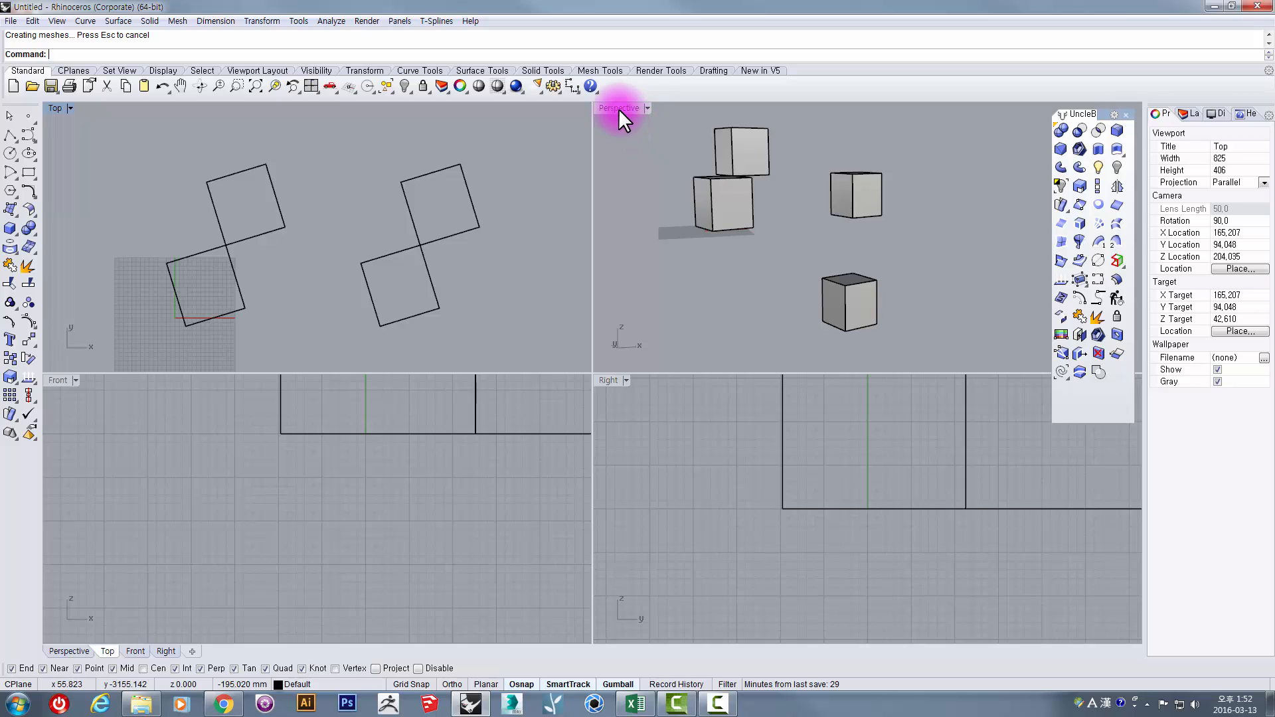
{"action": "left_click", "coordinate": [462, 232]}
{"action": "scroll", "coordinate": [461, 234], "scroll_direction": "down", "scroll_amount": 3}
{"action": "right_click_drag", "start_coordinate": [461, 234], "coordinate": [381, 265]}
{"action": "mouse_move", "coordinate": [368, 321]}
{"action": "left_mouse_down"}
{"action": "mouse_move", "coordinate": [364, 342]}
{"action": "mouse_move", "coordinate": [348, 329]}
{"action": "left_mouse_up"}
{"action": "left_click_drag", "start_coordinate": [376, 282], "coordinate": [564, 328]}
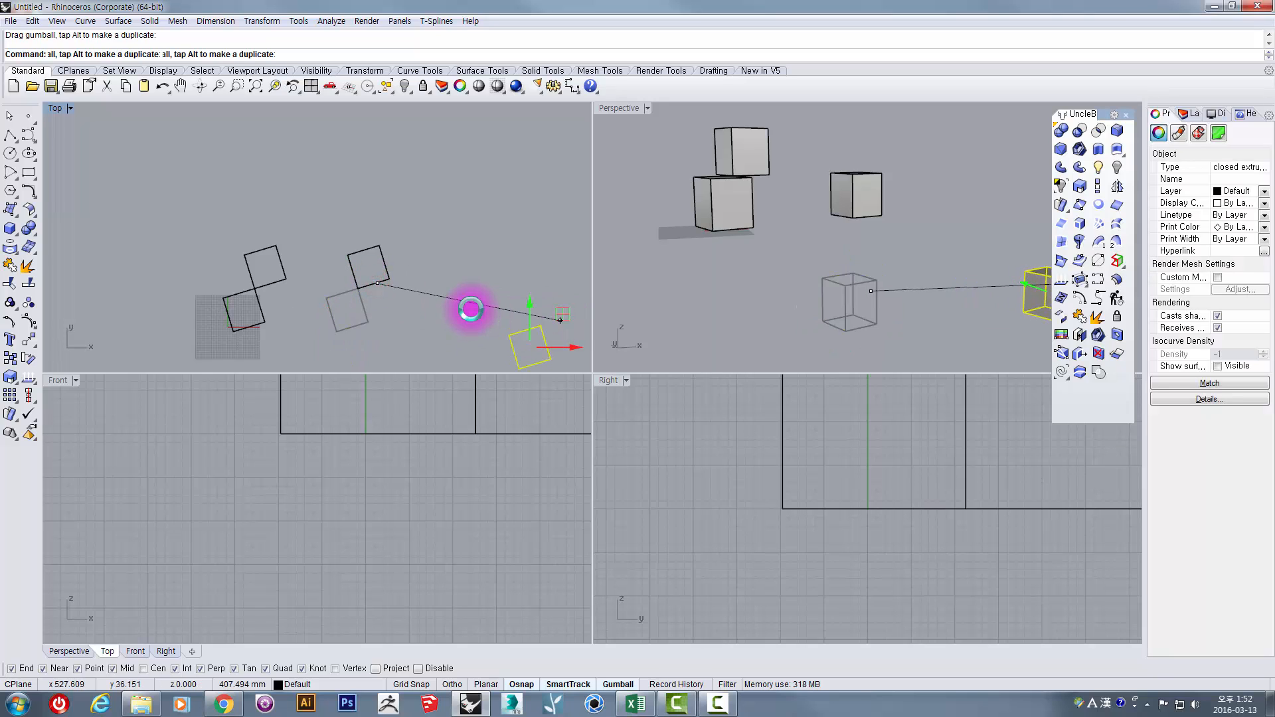
{"action": "right_click_drag", "start_coordinate": [470, 304], "coordinate": [399, 242]}
{"action": "right_click_drag", "start_coordinate": [883, 242], "coordinate": [888, 285]}
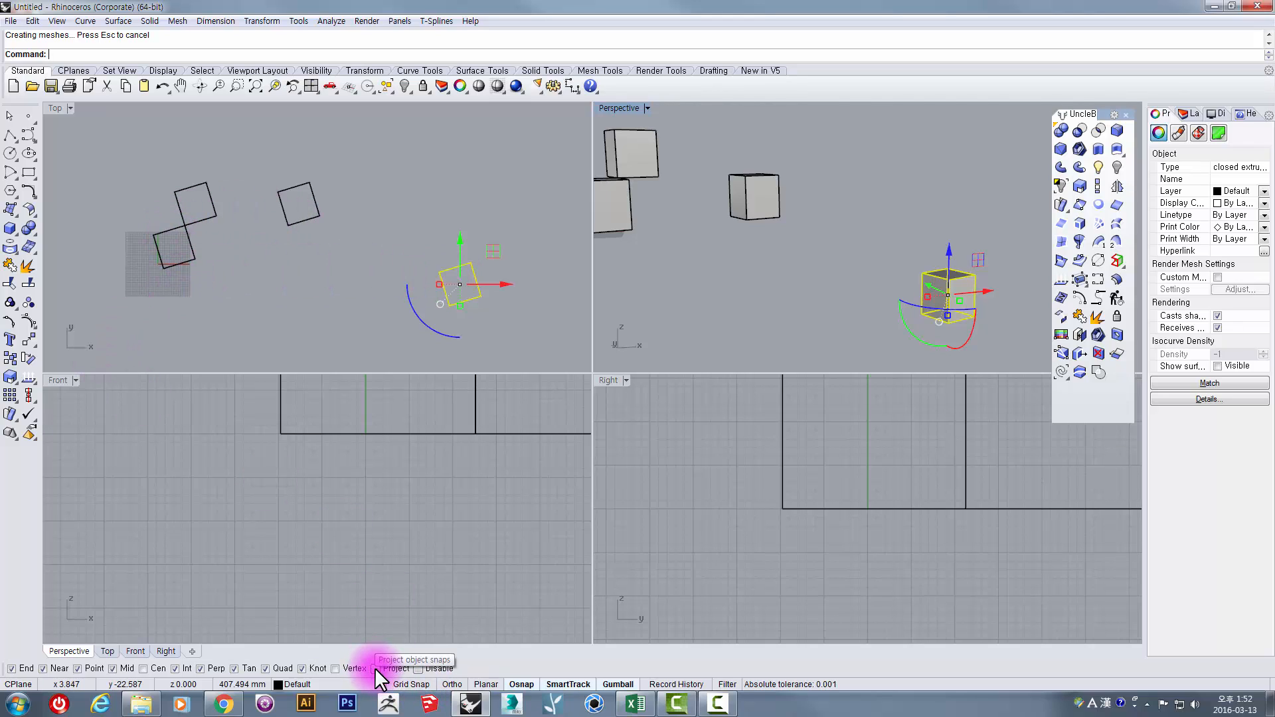
Move the separated box in the Top view from its back corner onto the front corner of the remaining duplicate box
{"action": "left_click", "coordinate": [25, 342]}
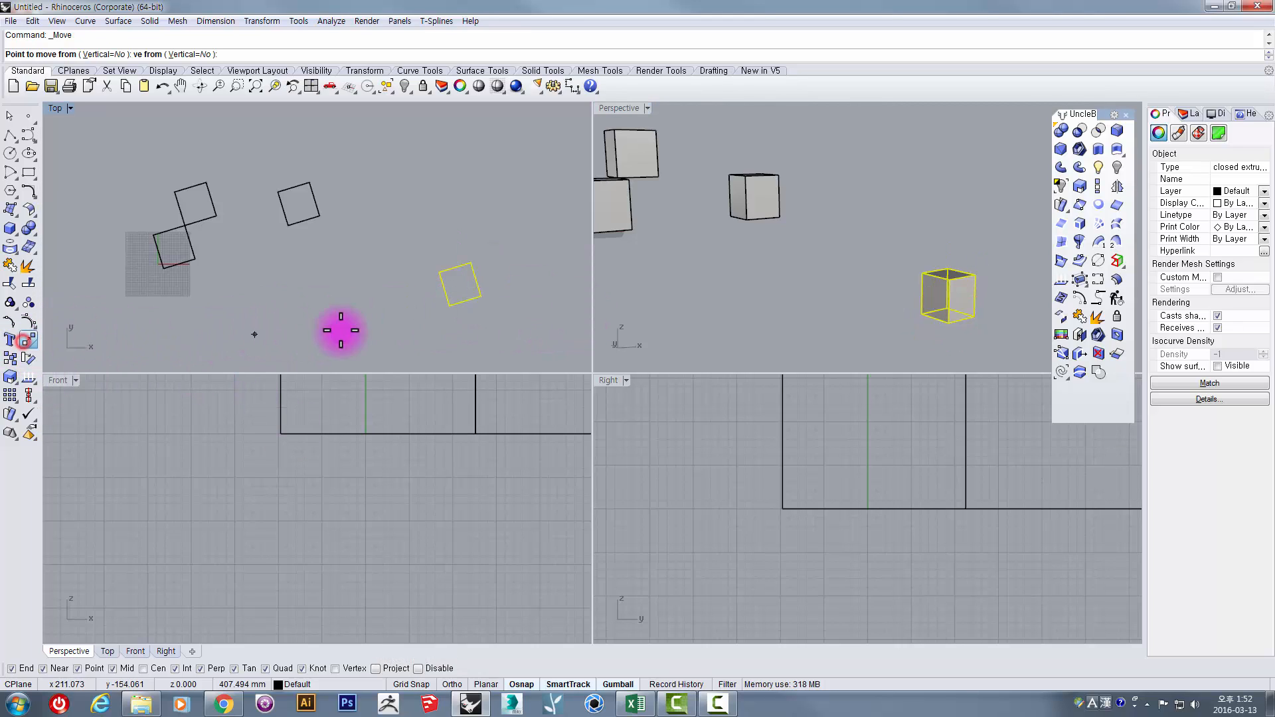
{"action": "left_click", "coordinate": [471, 263]}
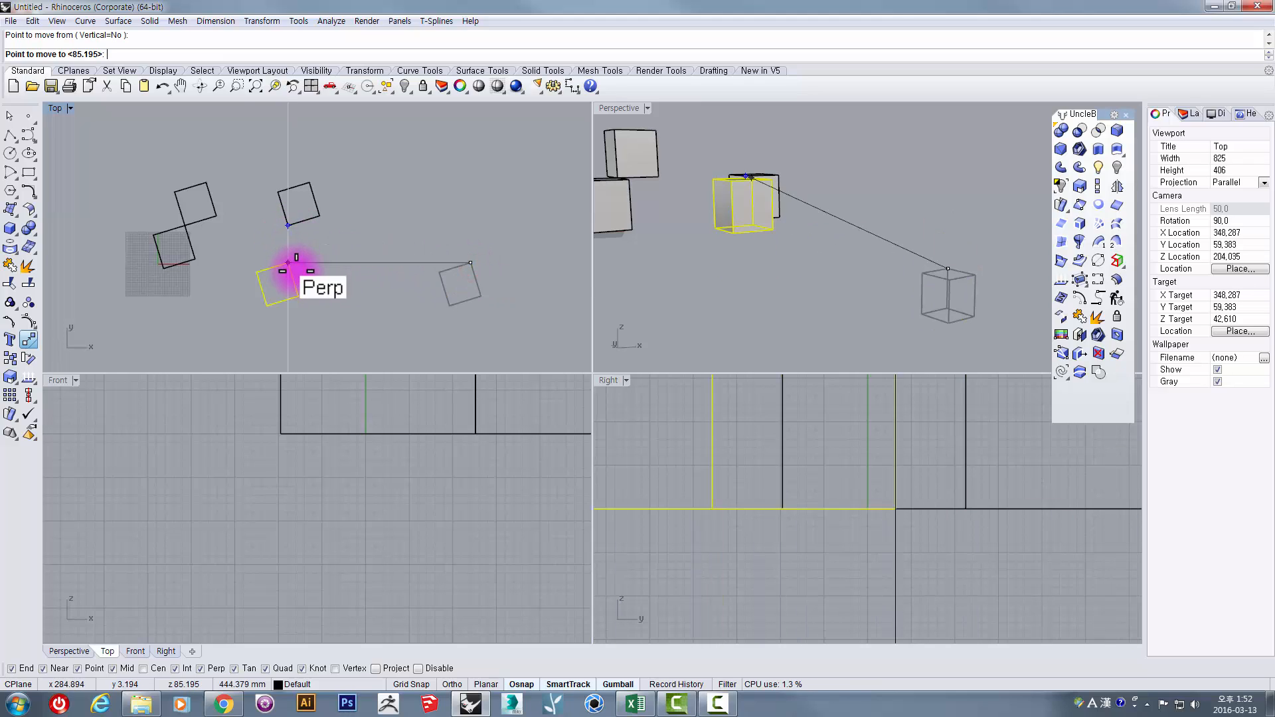
{"action": "left_click", "coordinate": [290, 225]}
Examine the moved box's corner contact and height against its neighbour in the Perspective, Top and Front views
{"action": "scroll", "coordinate": [747, 177], "scroll_direction": "up", "scroll_amount": 8}
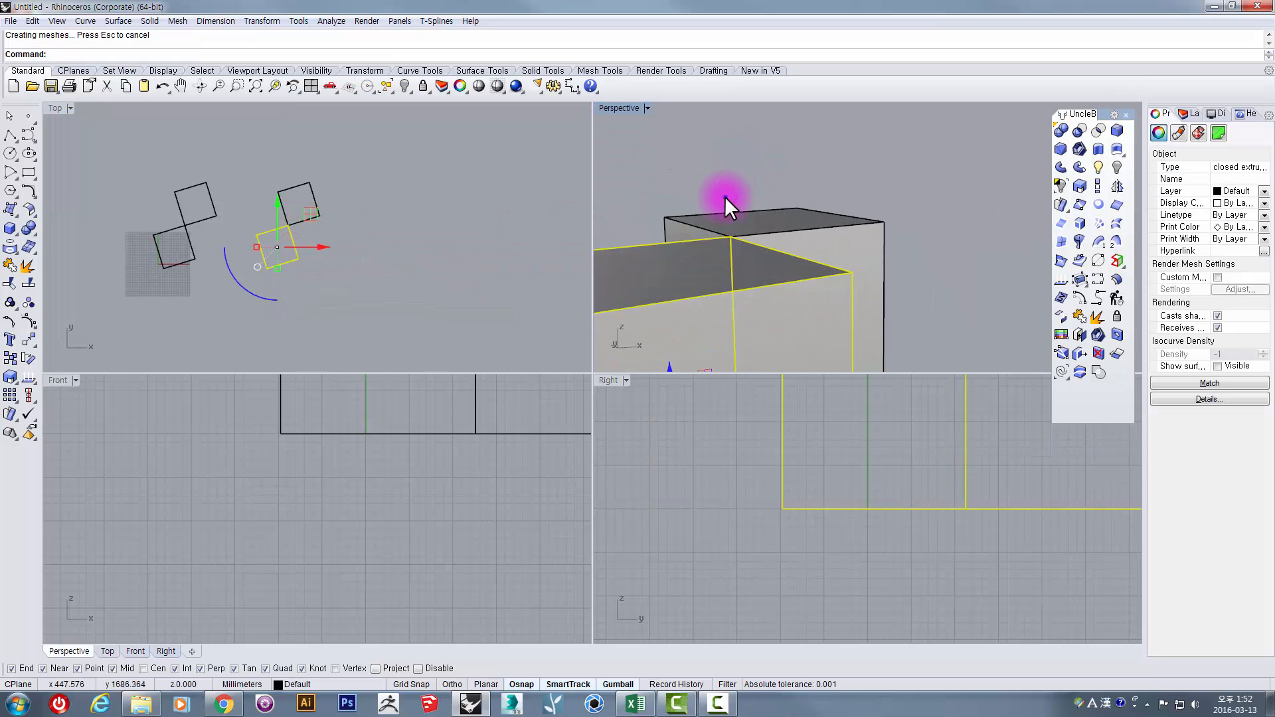
{"action": "scroll", "coordinate": [381, 267], "scroll_direction": "down", "scroll_amount": 6}
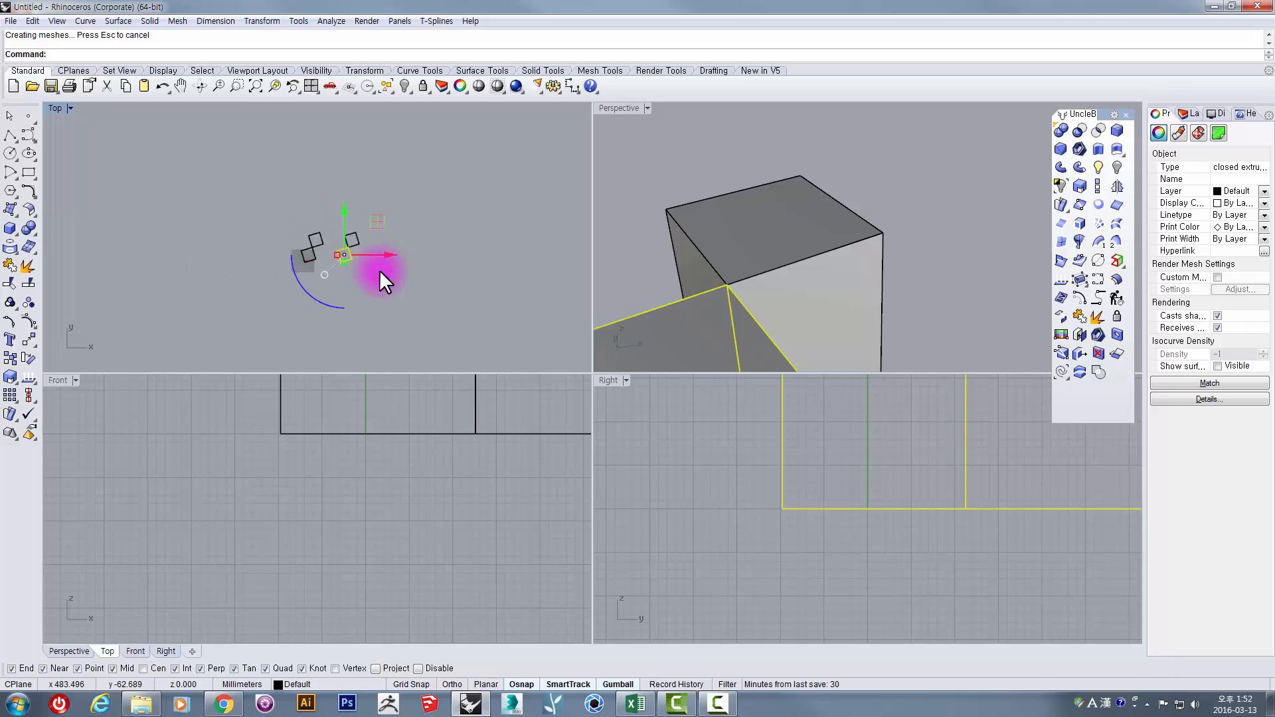
{"action": "scroll", "coordinate": [707, 306], "scroll_direction": "down", "scroll_amount": 5}
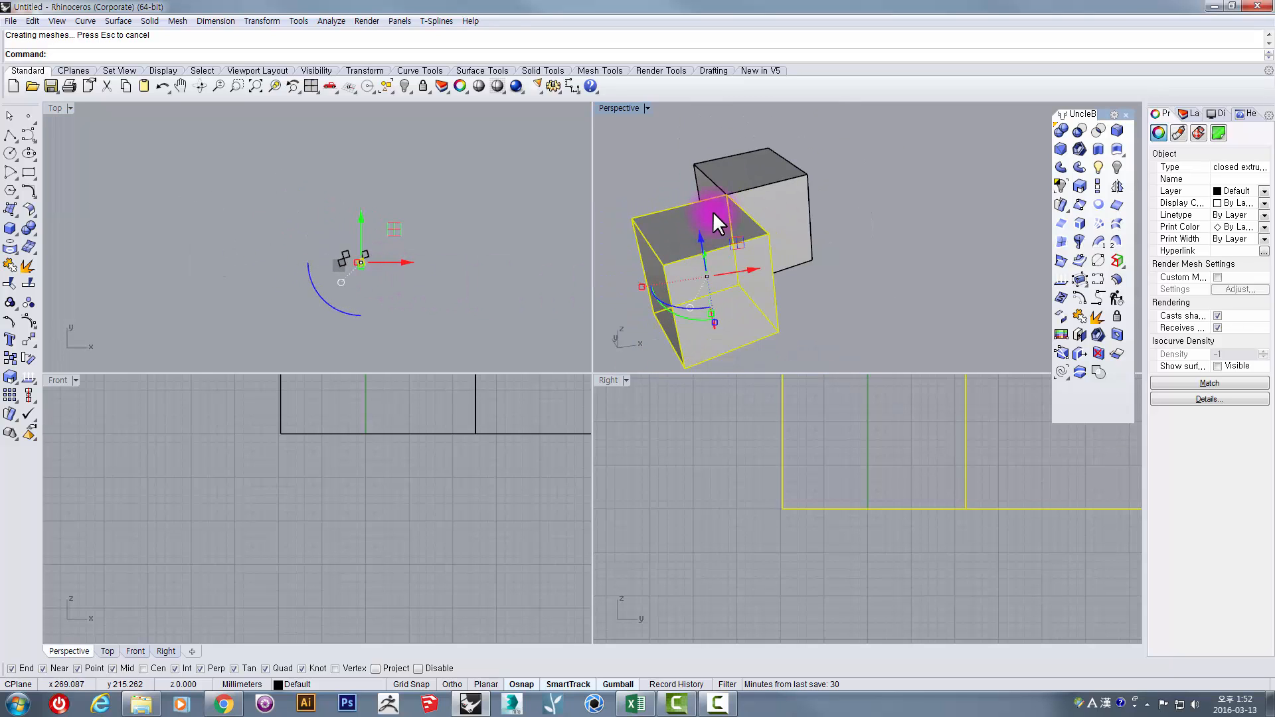
{"action": "right_click_drag", "start_coordinate": [469, 424], "coordinate": [318, 493]}
{"action": "scroll", "coordinate": [319, 492], "scroll_direction": "down", "scroll_amount": 6}
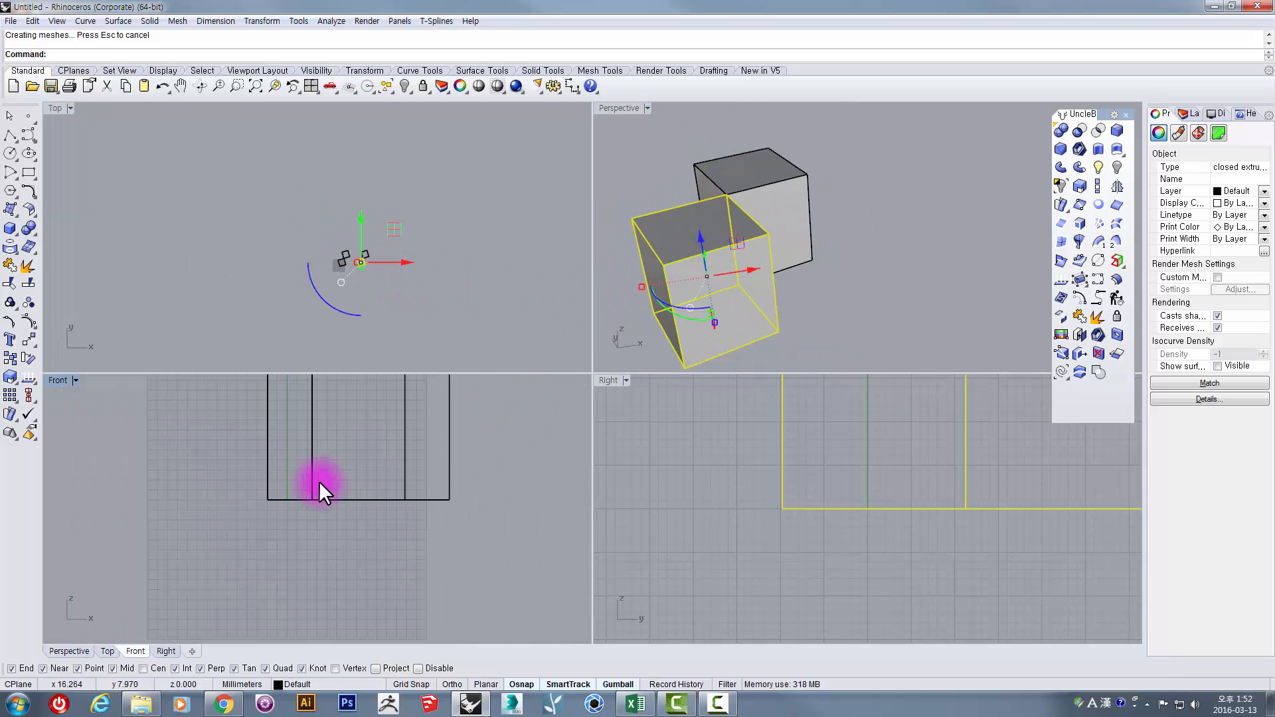
{"action": "right_click_drag", "start_coordinate": [475, 435], "coordinate": [408, 455]}
{"action": "scroll", "coordinate": [407, 456], "scroll_direction": "up", "scroll_amount": 4}
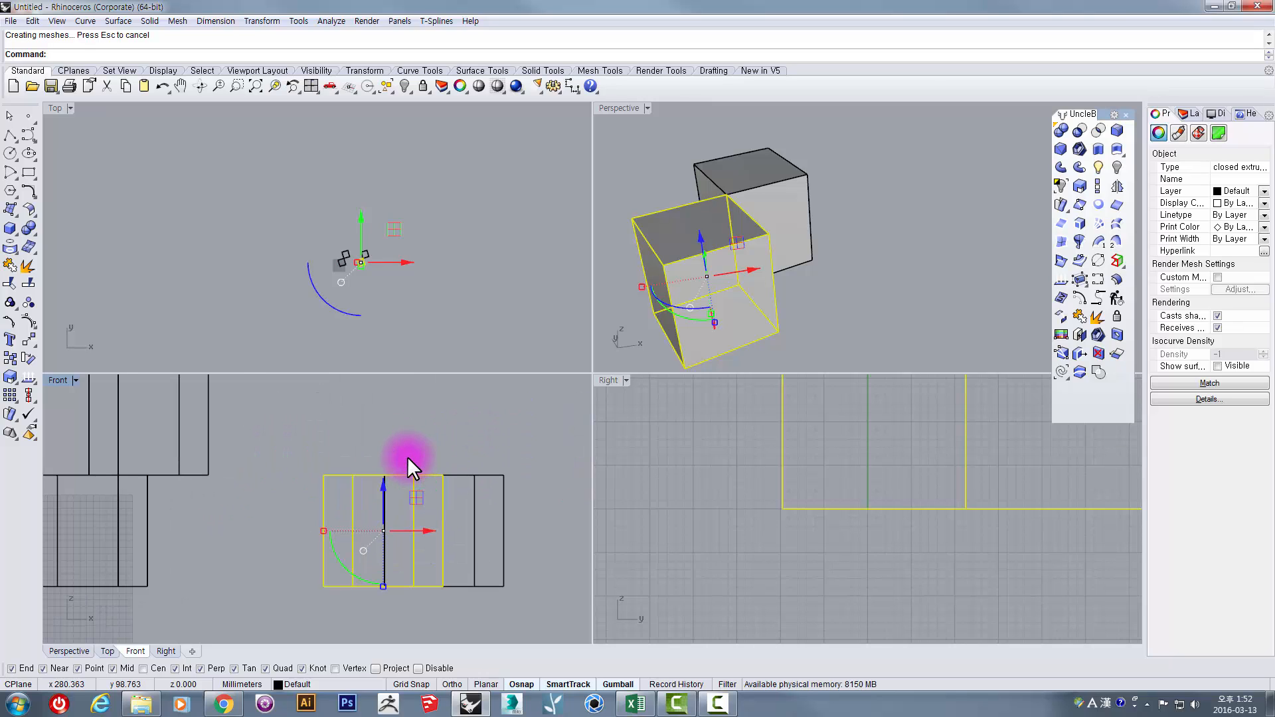
{"action": "scroll", "coordinate": [362, 268], "scroll_direction": "up", "scroll_amount": 15}
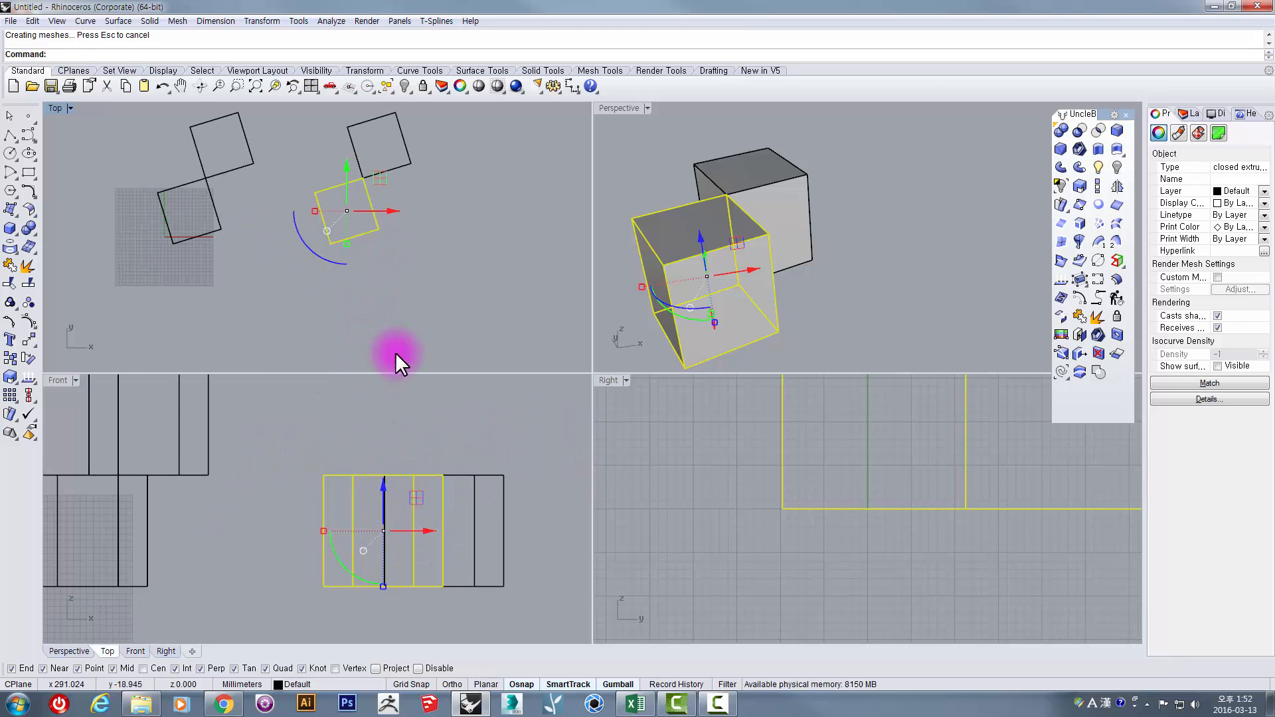
{"action": "right_click_drag", "start_coordinate": [446, 475], "coordinate": [408, 493]}
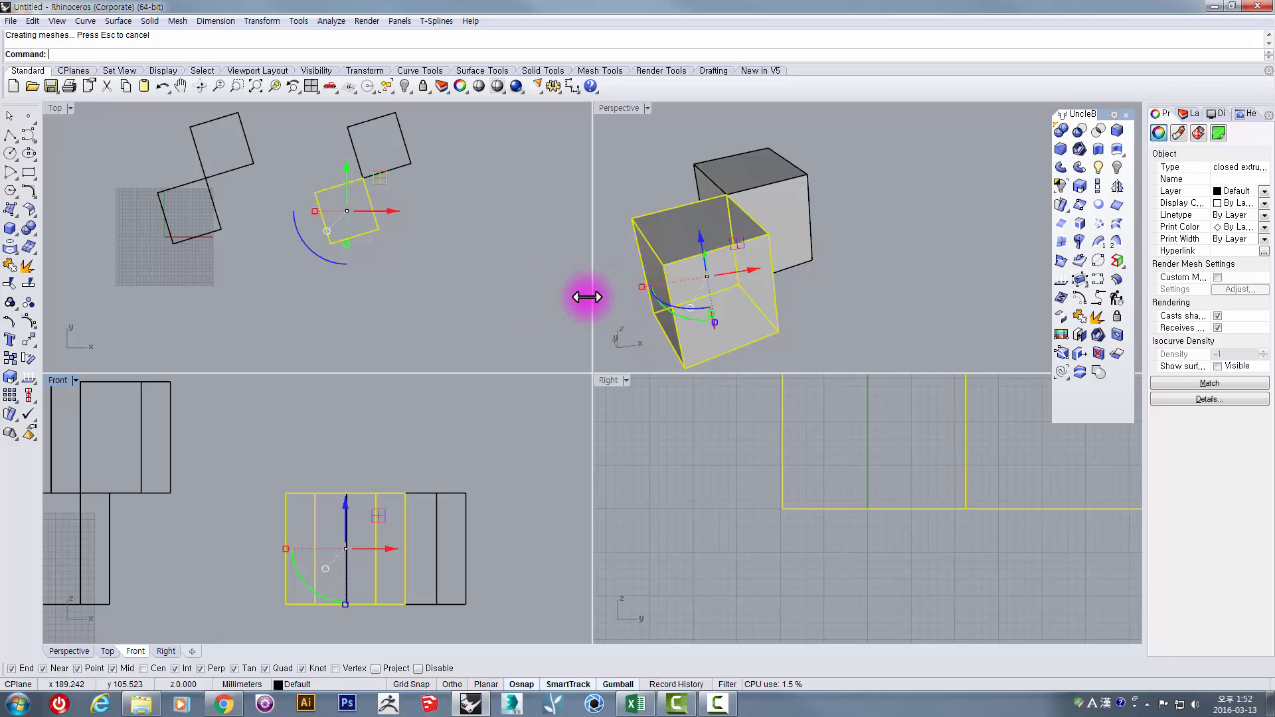
Raise the selected front box about 89 mm with the gumball in the Front view
{"action": "right_click_drag", "start_coordinate": [336, 203], "coordinate": [399, 265]}
{"action": "scroll", "coordinate": [440, 237], "scroll_direction": "up", "scroll_amount": 3}
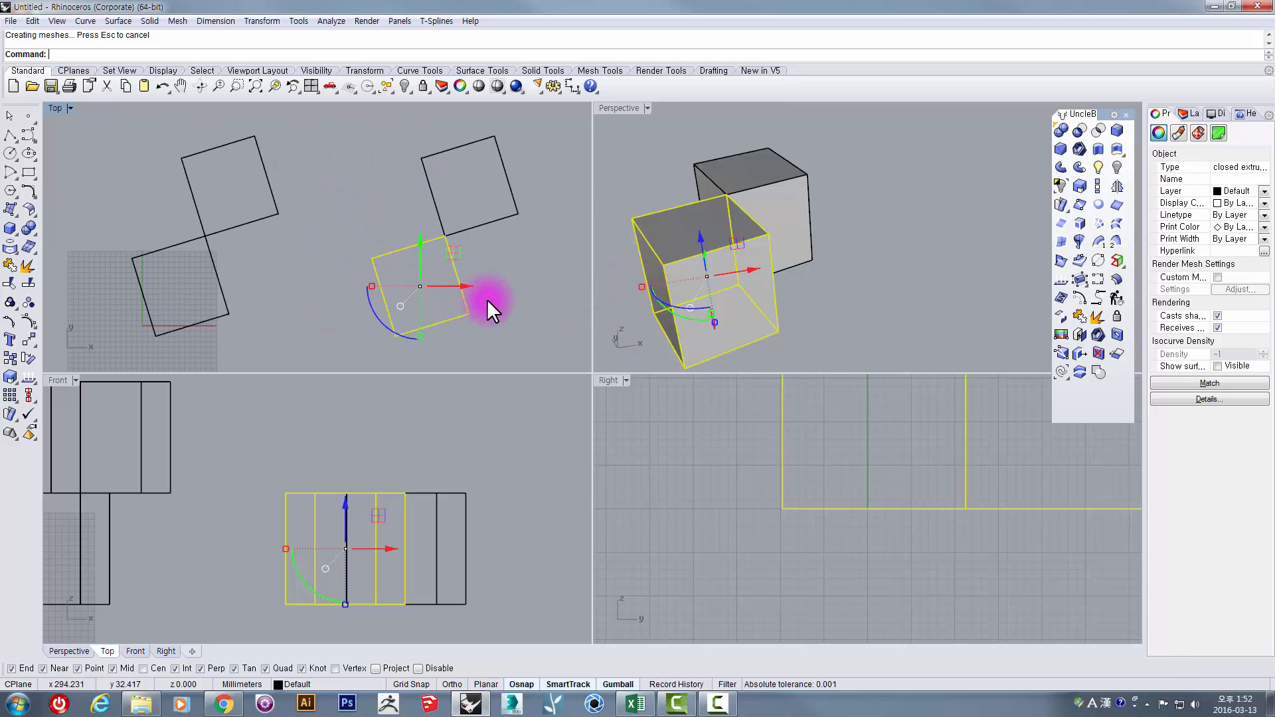
{"action": "left_click", "coordinate": [520, 304]}
{"action": "left_click", "coordinate": [663, 312]}
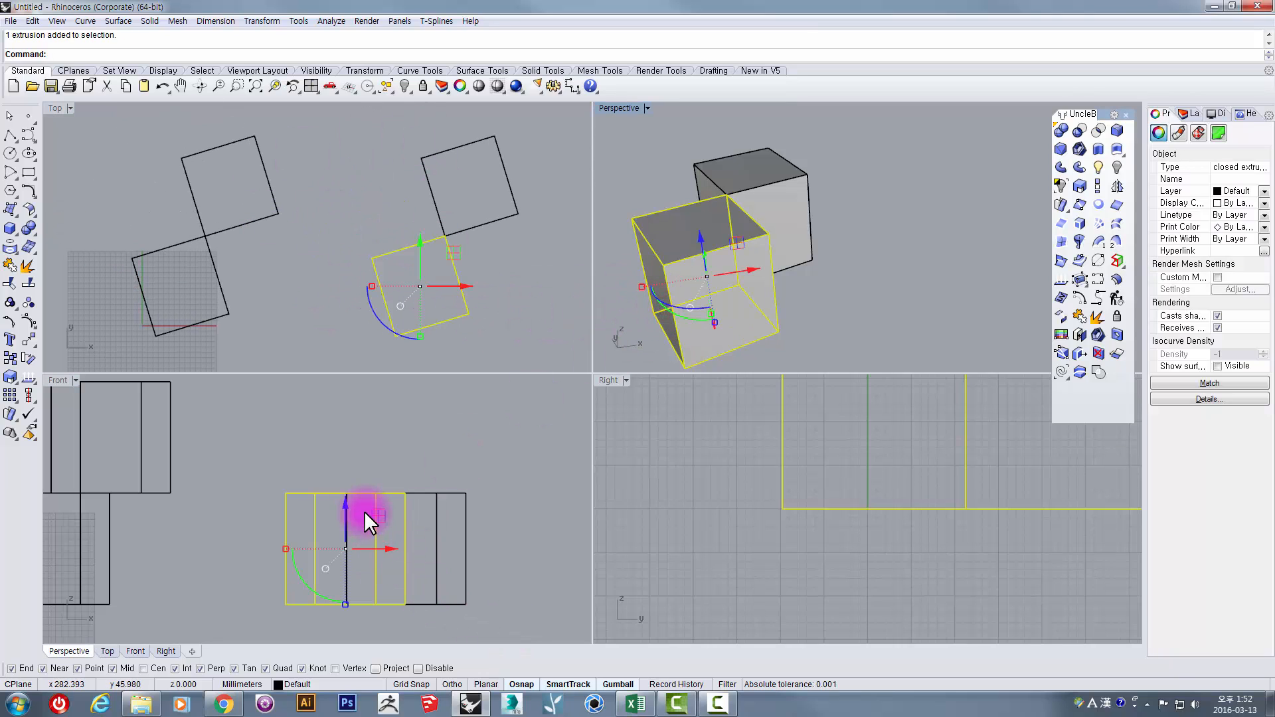
{"action": "left_click_drag", "start_coordinate": [346, 537], "coordinate": [352, 421]}
{"action": "scroll", "coordinate": [365, 503], "scroll_direction": "up", "scroll_amount": 6}
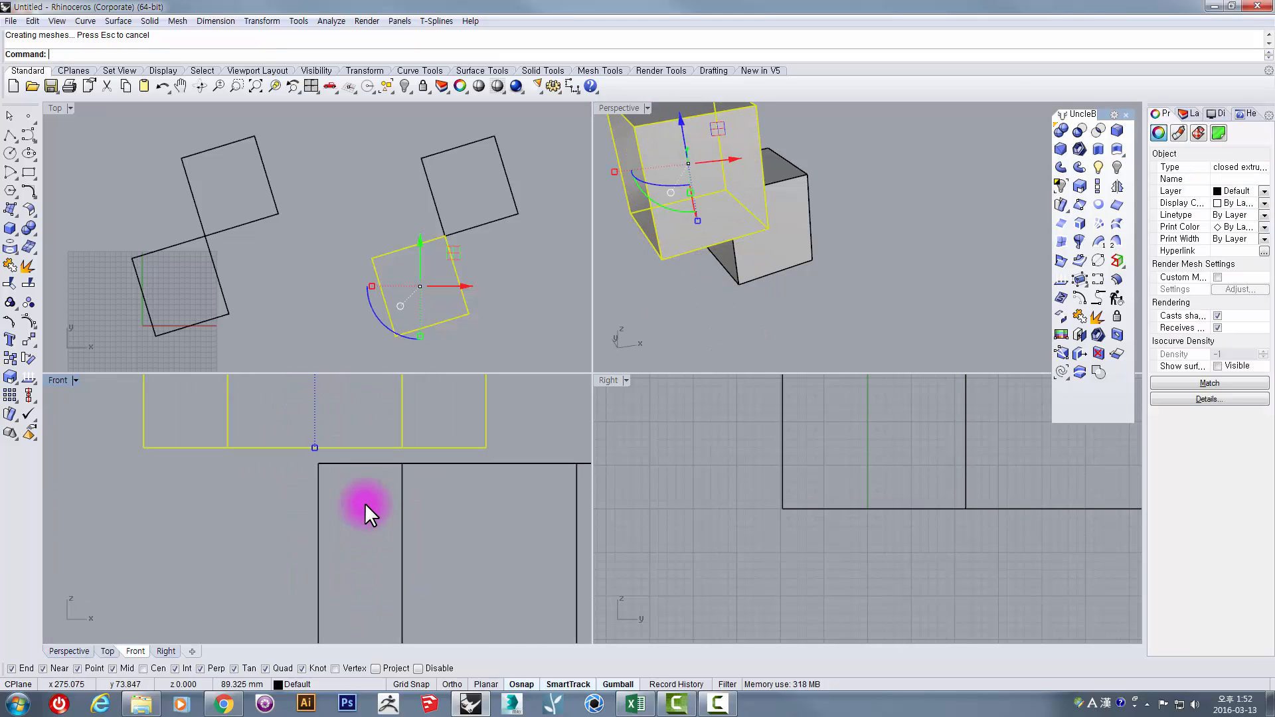
Move the raised box in the Perspective view from its bottom back corner onto the neighbouring box's top front corner
{"action": "right_click_drag", "start_coordinate": [758, 185], "coordinate": [788, 239]}
{"action": "scroll", "coordinate": [797, 216], "scroll_direction": "up", "scroll_amount": 5}
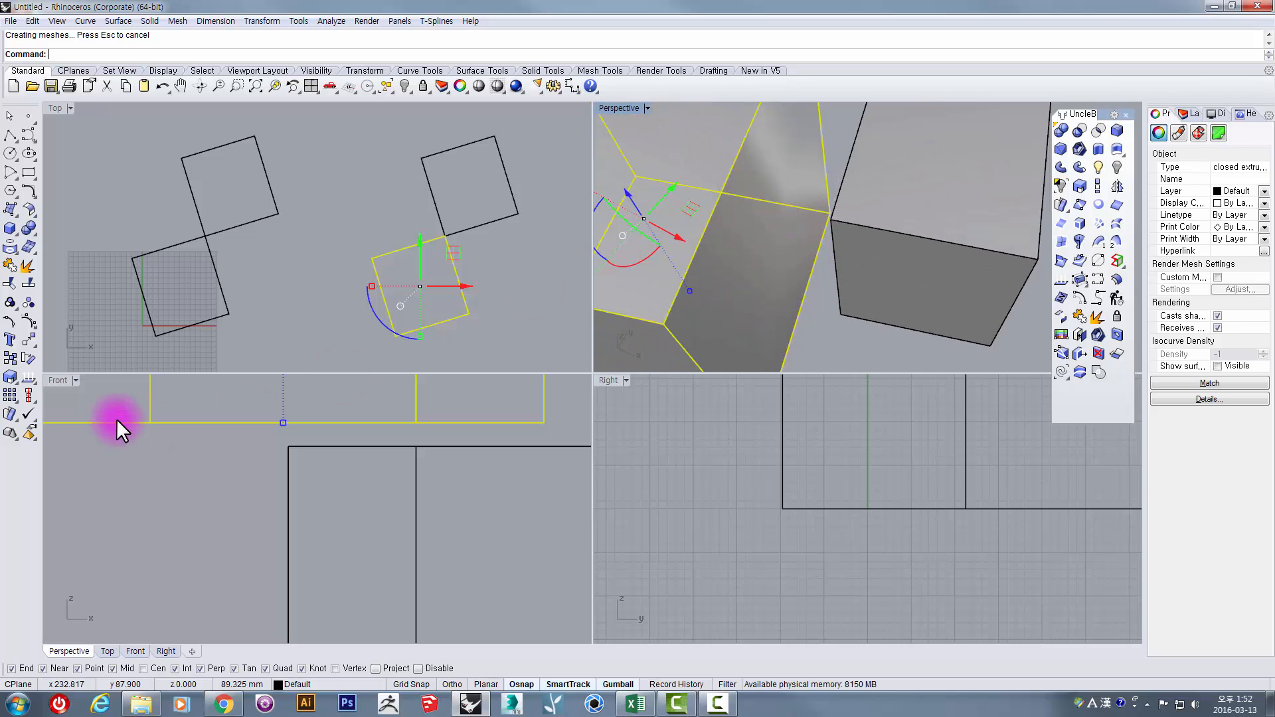
{"action": "left_click", "coordinate": [28, 340]}
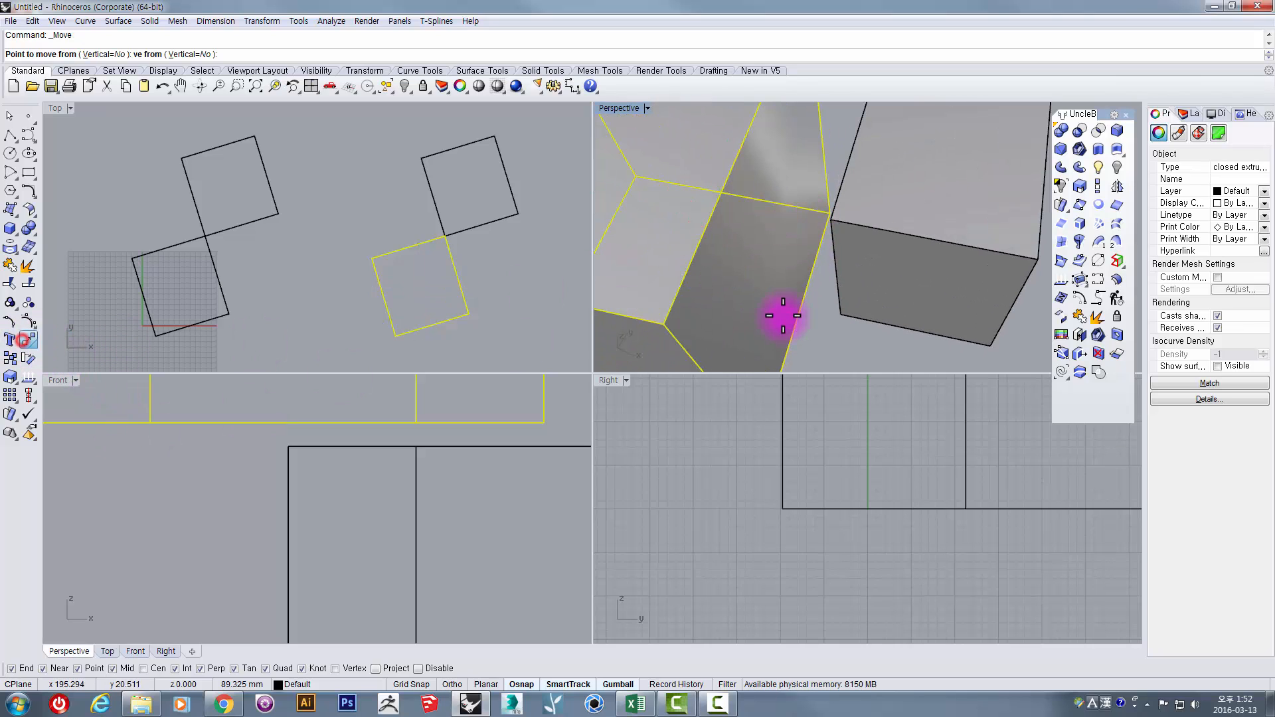
{"action": "left_click", "coordinate": [828, 207]}
{"action": "left_click", "coordinate": [828, 207]}
{"action": "left_click", "coordinate": [837, 338]}
{"action": "scroll", "coordinate": [807, 351], "scroll_direction": "down", "scroll_amount": 6}
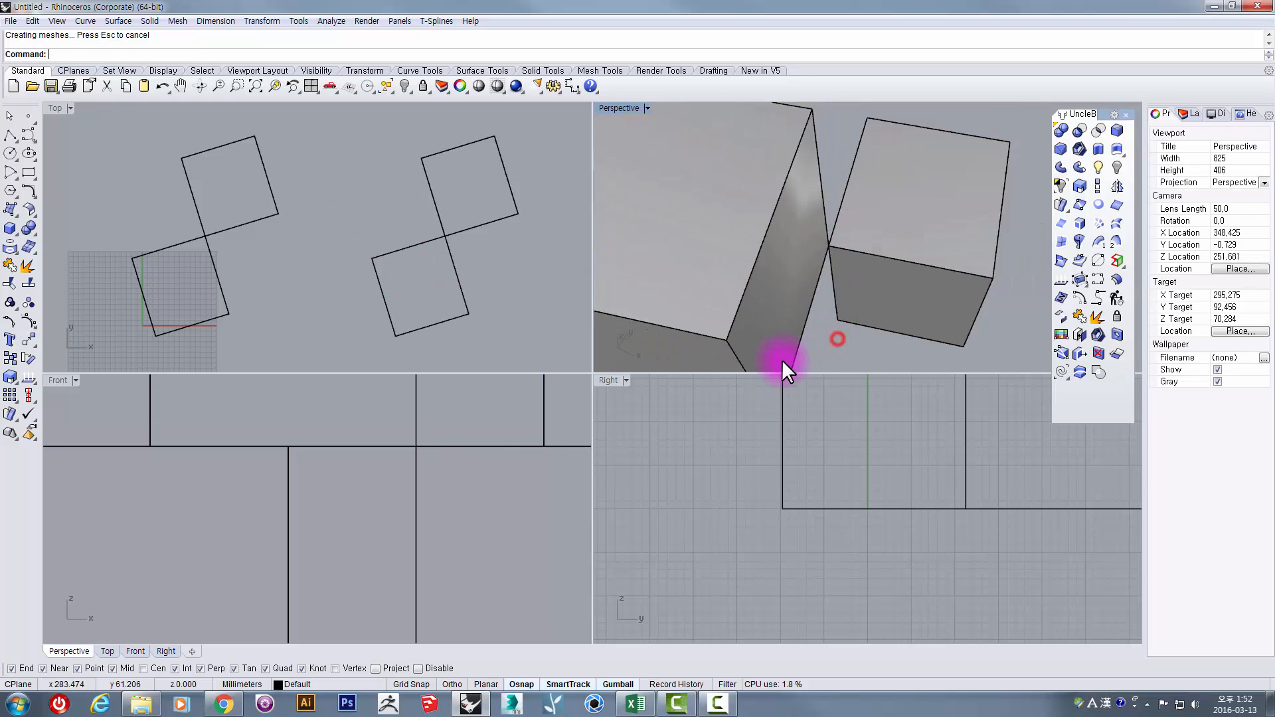
Undo the recent box moves back to the front box's separated position in the Top view
{"action": "right_click_drag", "start_coordinate": [501, 277], "coordinate": [390, 245]}
{"action": "scroll", "coordinate": [352, 290], "scroll_direction": "down", "scroll_amount": 4}
{"action": "scroll", "coordinate": [353, 290], "scroll_direction": "down", "scroll_amount": 2}
{"action": "key", "text": "ctrl+z"}
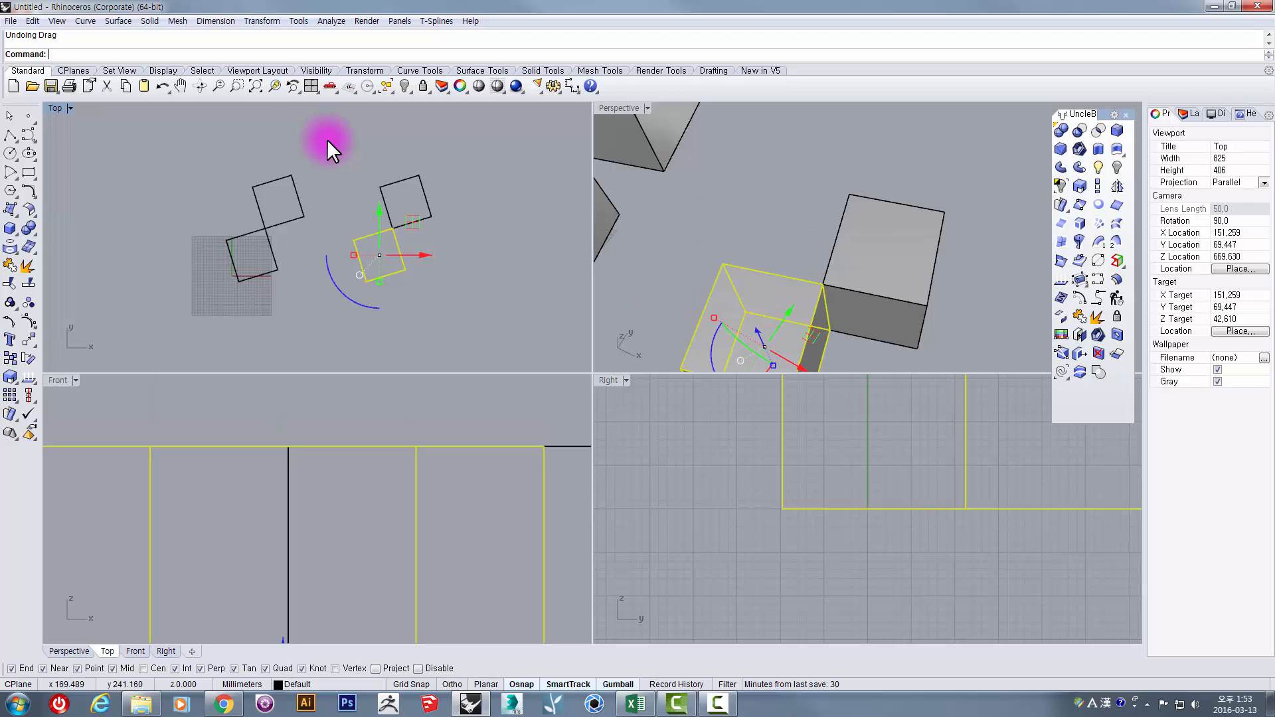
{"action": "scroll", "coordinate": [327, 138], "scroll_direction": "down", "scroll_amount": 6}
{"action": "right_click_drag", "start_coordinate": [355, 160], "coordinate": [313, 201]}
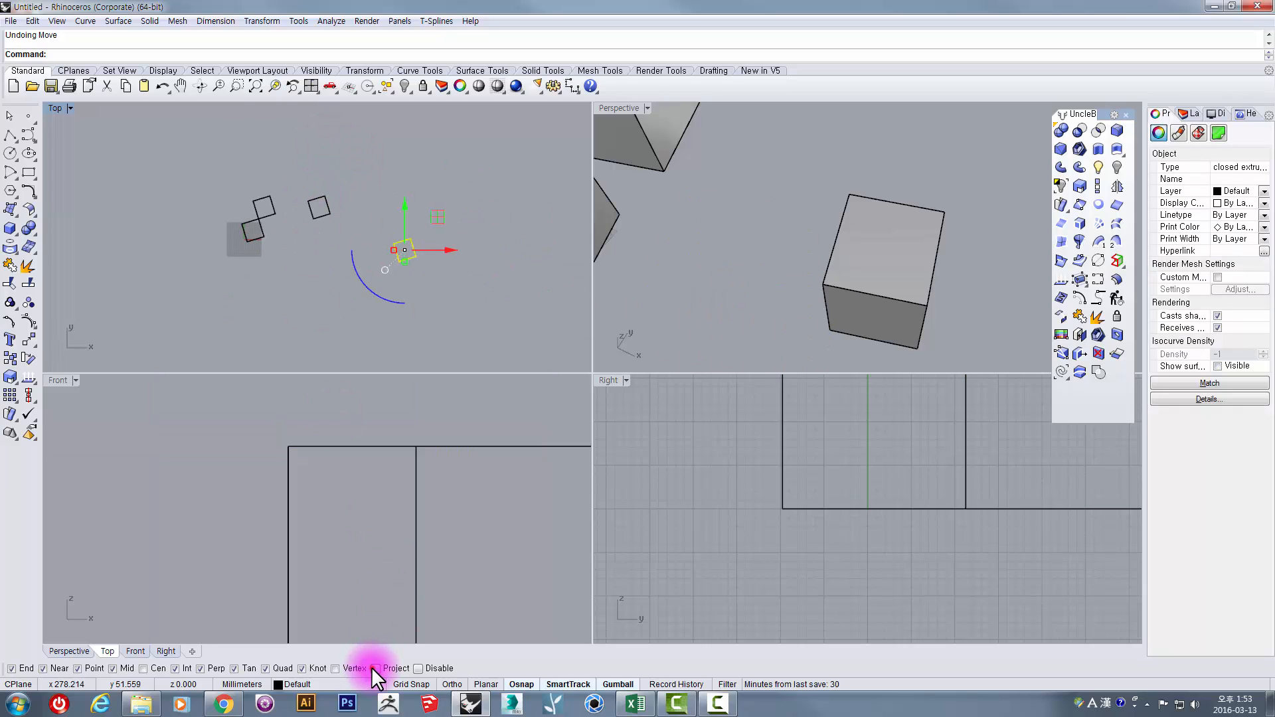
Turn on projected object snapping and shift the separated box about 404 mm to just in front of its neighbour in the Top view
{"action": "left_click", "coordinate": [373, 668]}
{"action": "scroll", "coordinate": [380, 243], "scroll_direction": "up", "scroll_amount": 4}
{"action": "right_click_drag", "start_coordinate": [385, 239], "coordinate": [407, 250]}
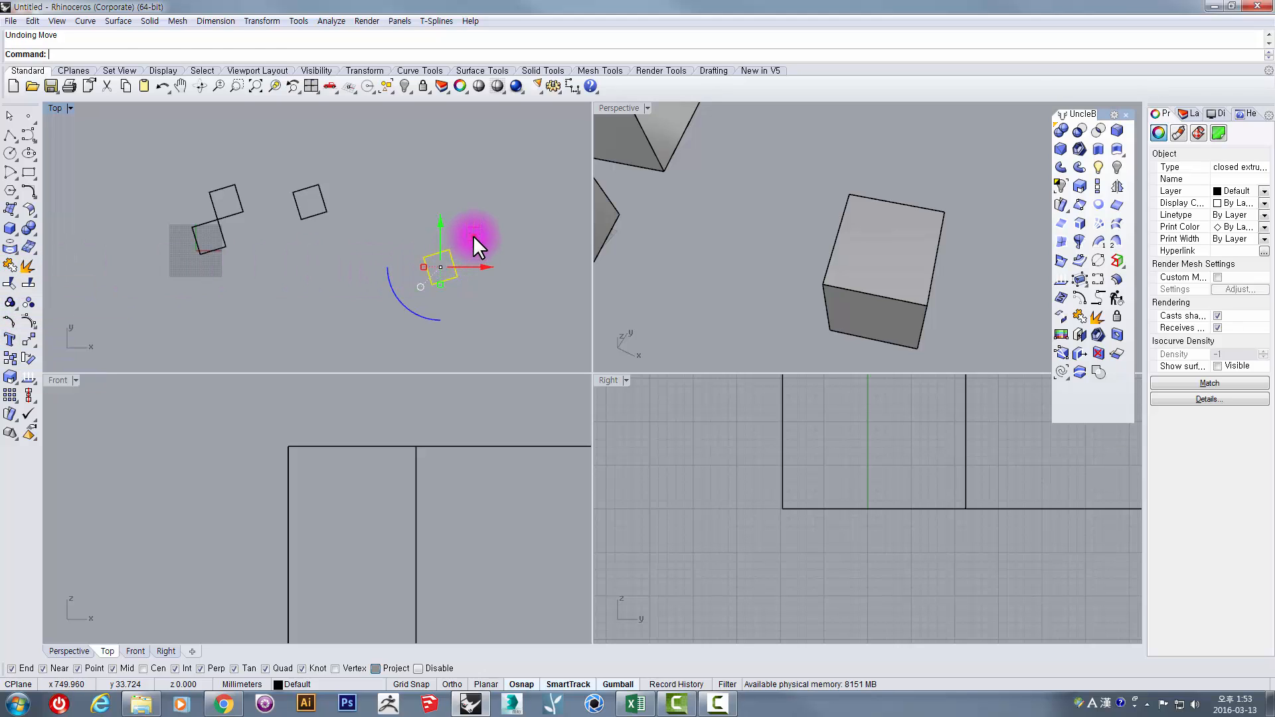
{"action": "left_click_drag", "start_coordinate": [474, 235], "coordinate": [341, 212]}
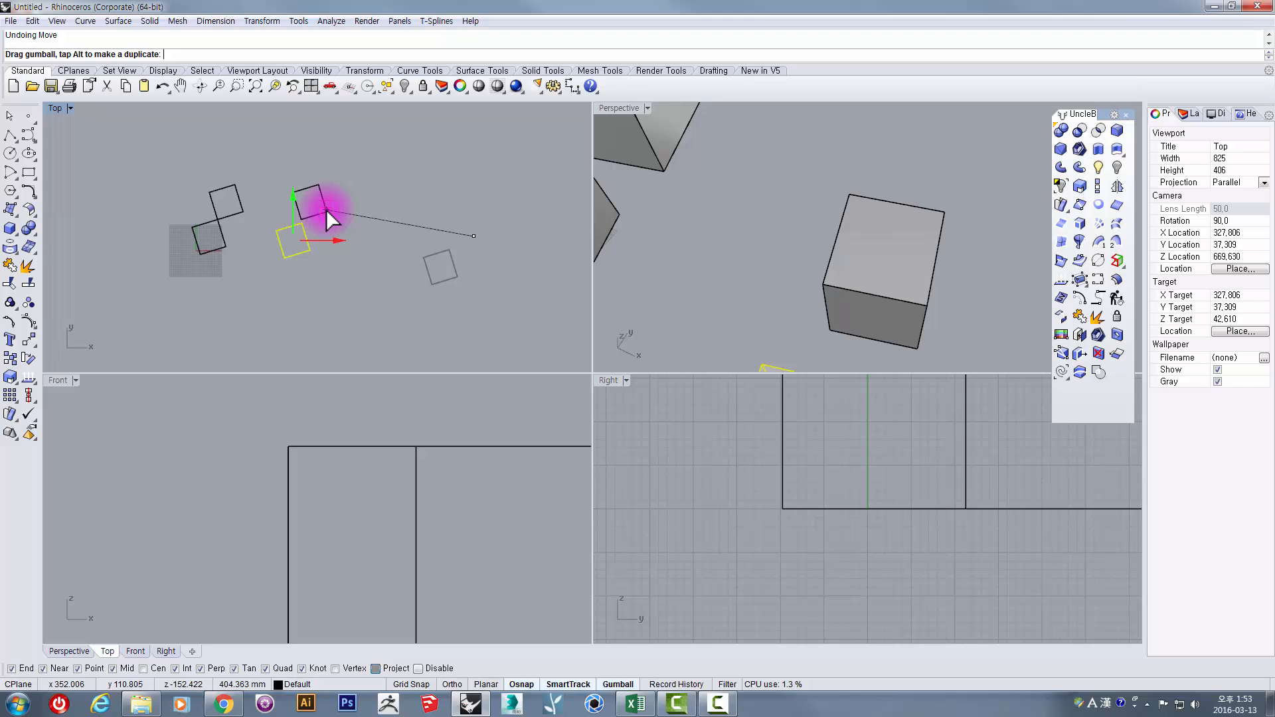
{"action": "left_click_drag", "start_coordinate": [327, 211], "coordinate": [284, 224]}
{"action": "scroll", "coordinate": [316, 214], "scroll_direction": "up", "scroll_amount": 5}
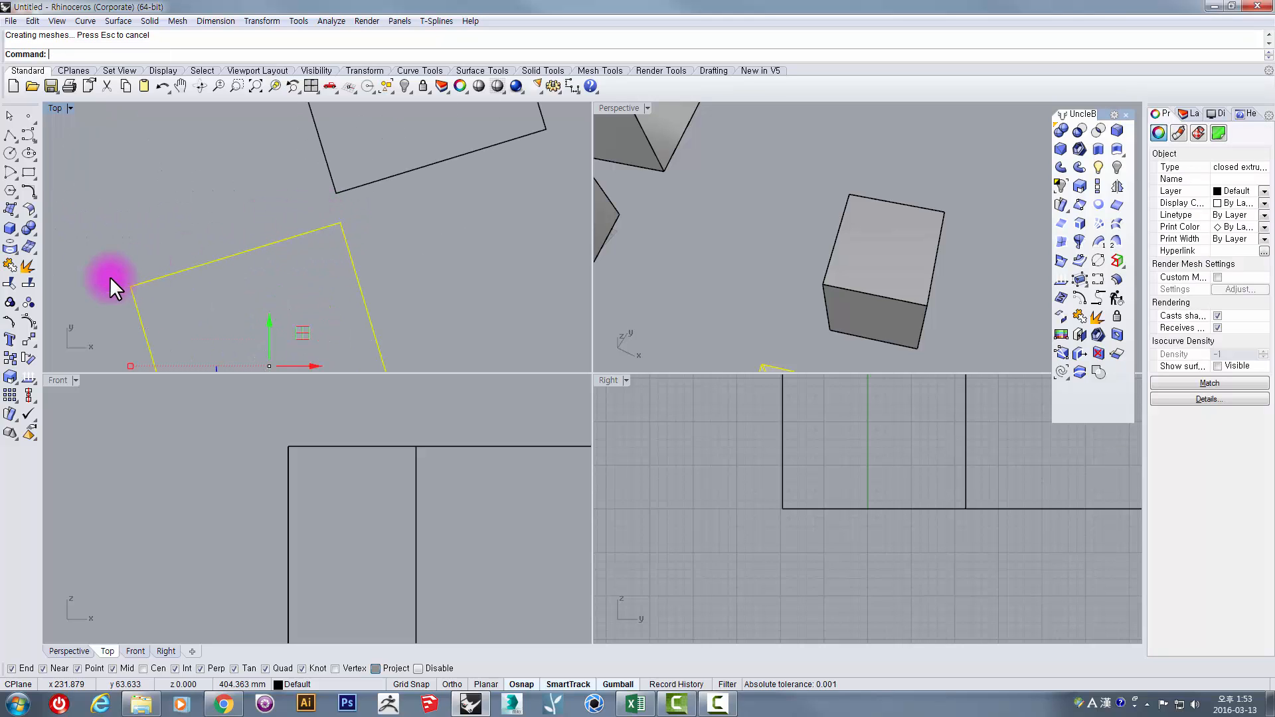
Move the box in the Top view from its back corner onto the neighbour's front corner and check its height in Perspective
{"action": "left_click", "coordinate": [28, 339]}
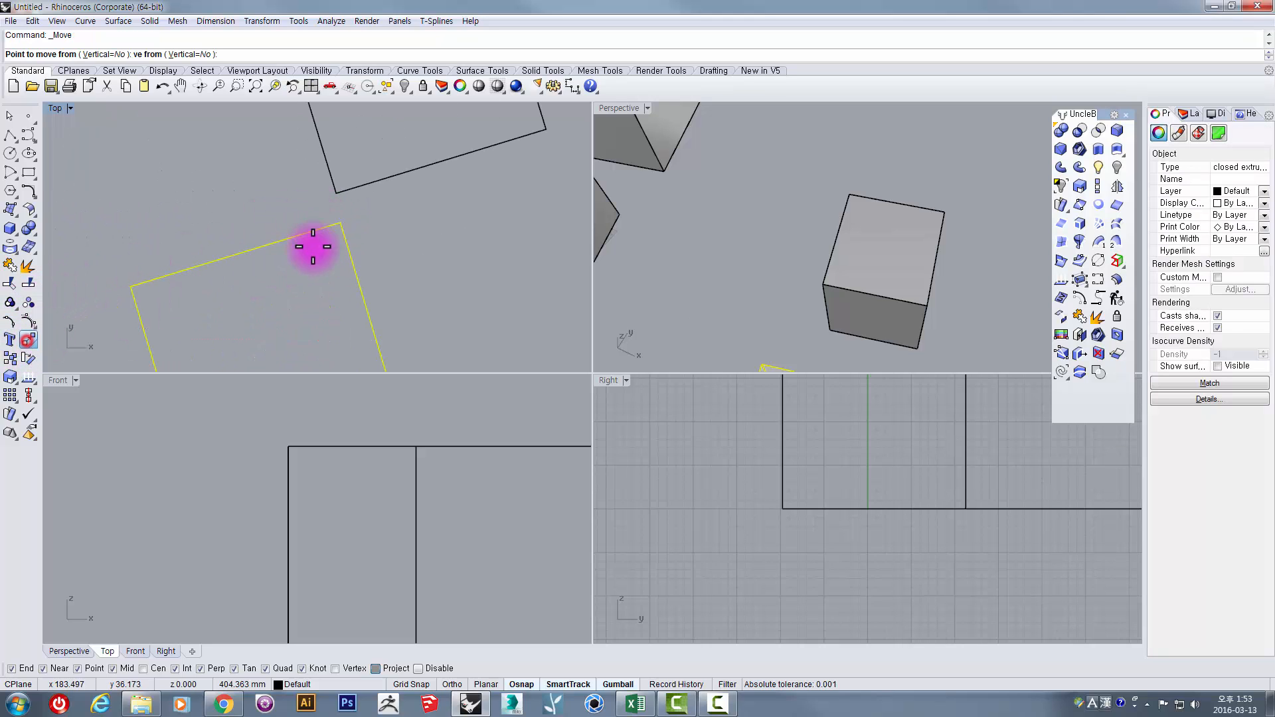
{"action": "left_click", "coordinate": [336, 222]}
{"action": "left_click", "coordinate": [334, 192]}
{"action": "scroll", "coordinate": [853, 343], "scroll_direction": "down", "scroll_amount": 3}
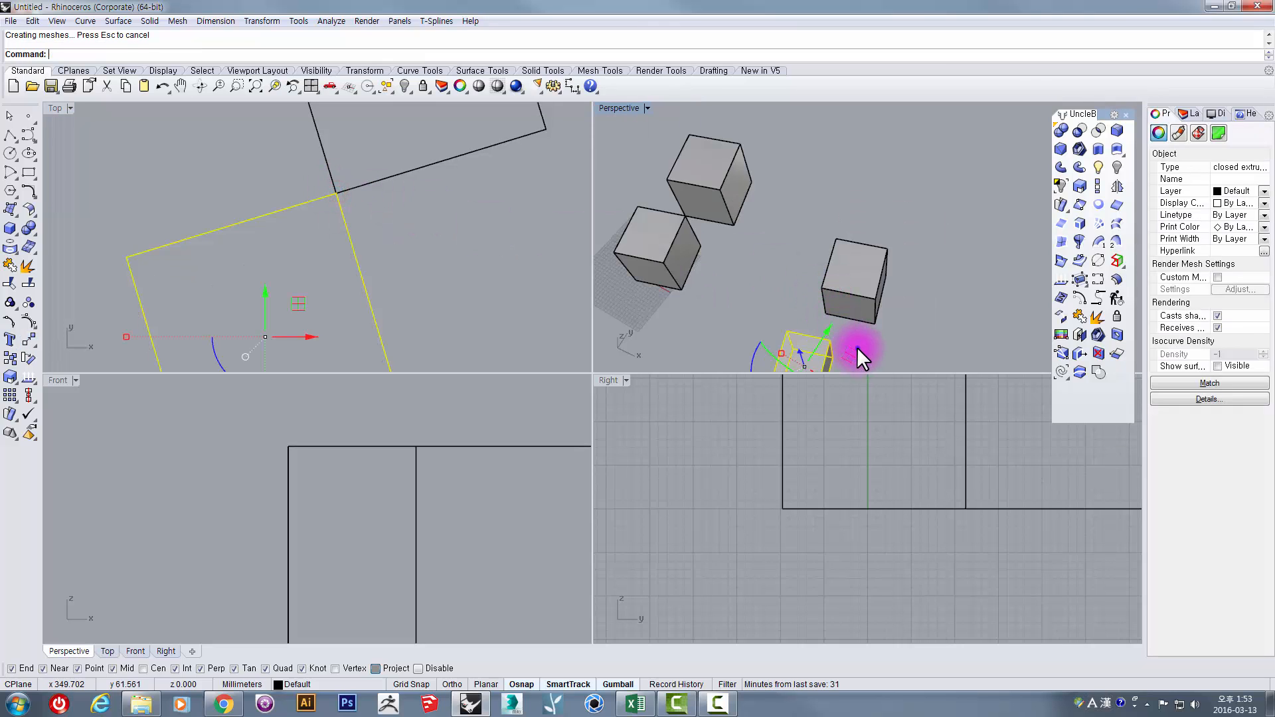
{"action": "right_click_drag", "start_coordinate": [857, 347], "coordinate": [855, 246]}
{"action": "scroll", "coordinate": [369, 229], "scroll_direction": "down", "scroll_amount": 4}
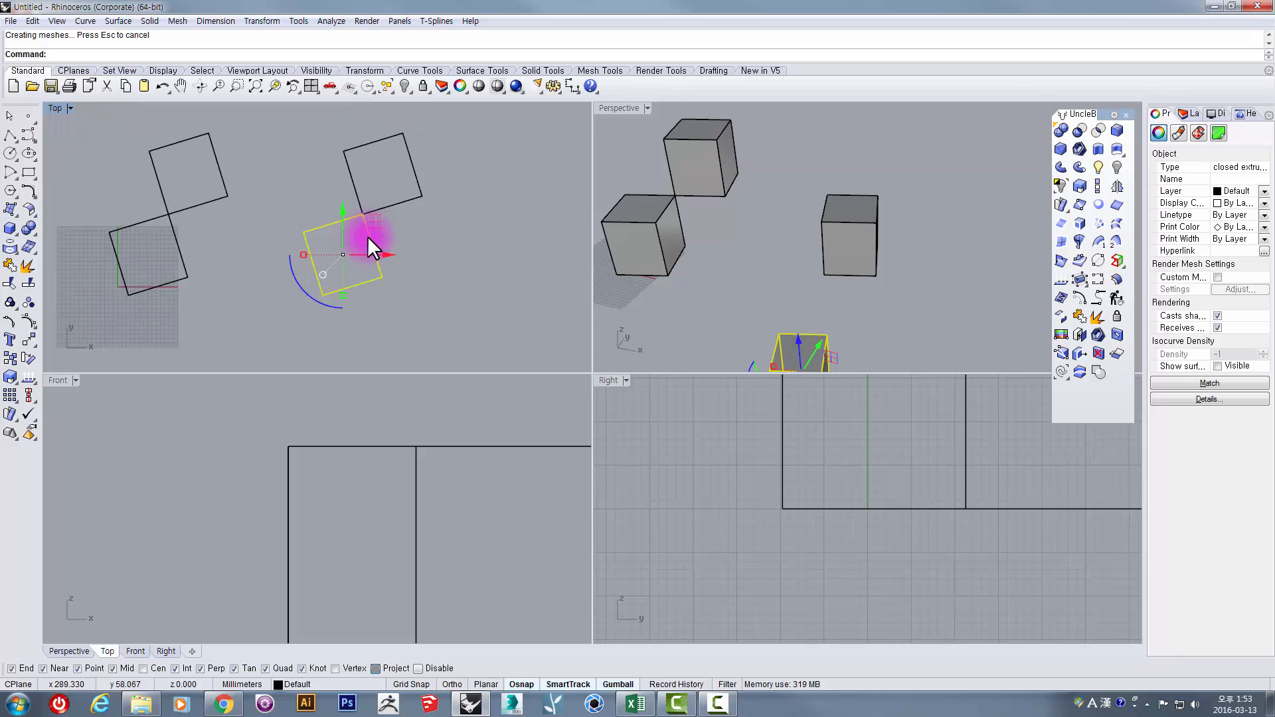
Shift the box about 124 mm away with the gumball and move it corner to corner onto its neighbour again using projected snapping
{"action": "left_click_drag", "start_coordinate": [376, 223], "coordinate": [456, 276]}
{"action": "right_click", "coordinate": [451, 267]}
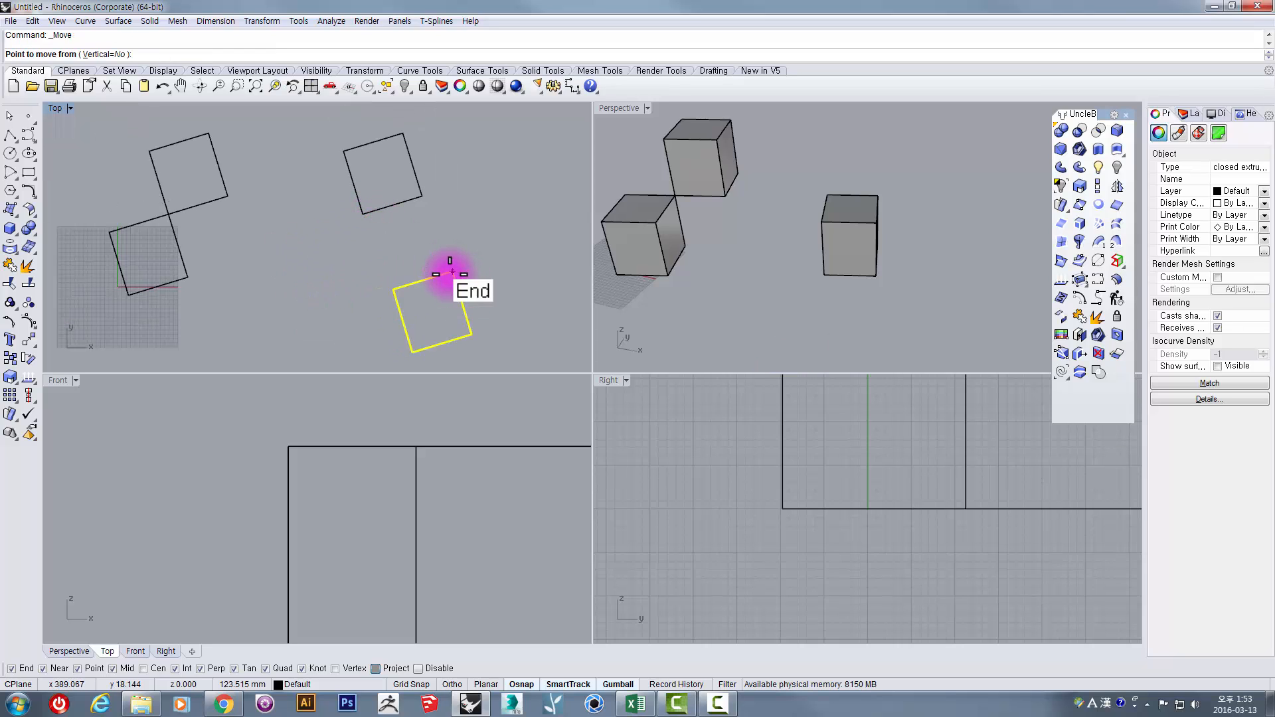
{"action": "left_click", "coordinate": [452, 271]}
{"action": "left_click", "coordinate": [371, 214]}
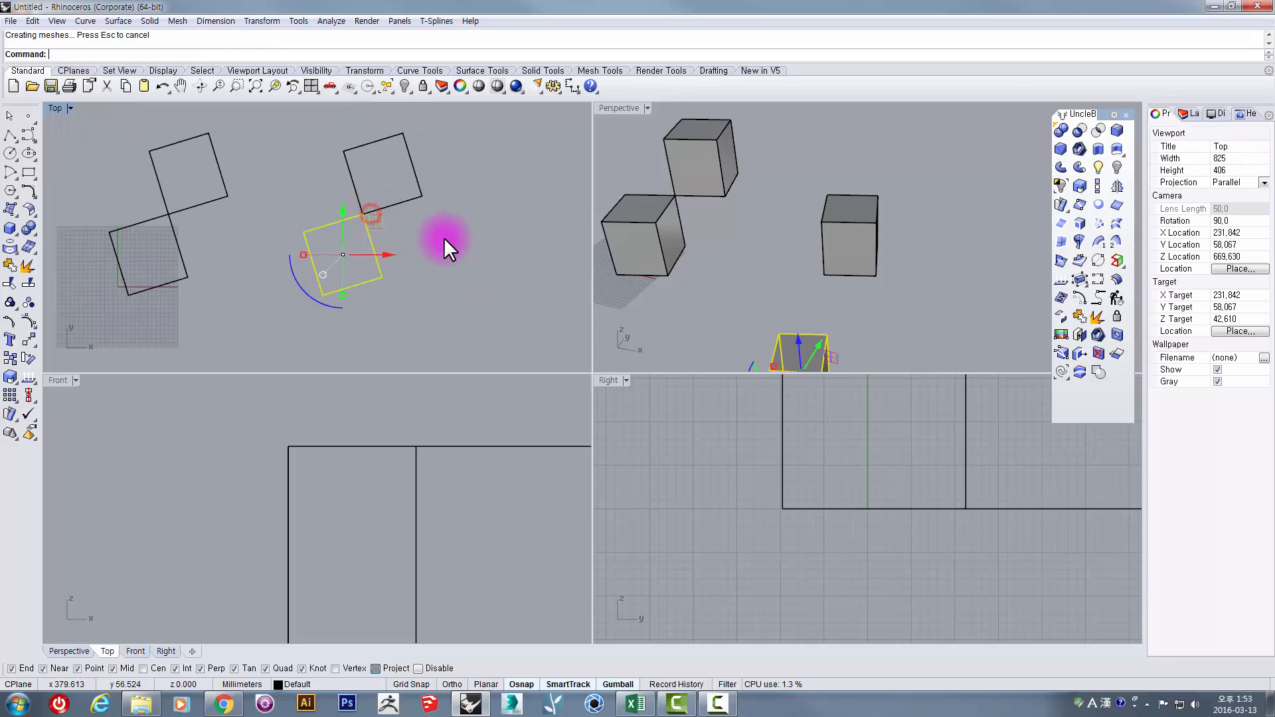
Undo the last move and, with projected snapping turned off, move the box's back corner onto the neighbour's front corner in the Top view
{"action": "key", "text": "ctrl+z"}
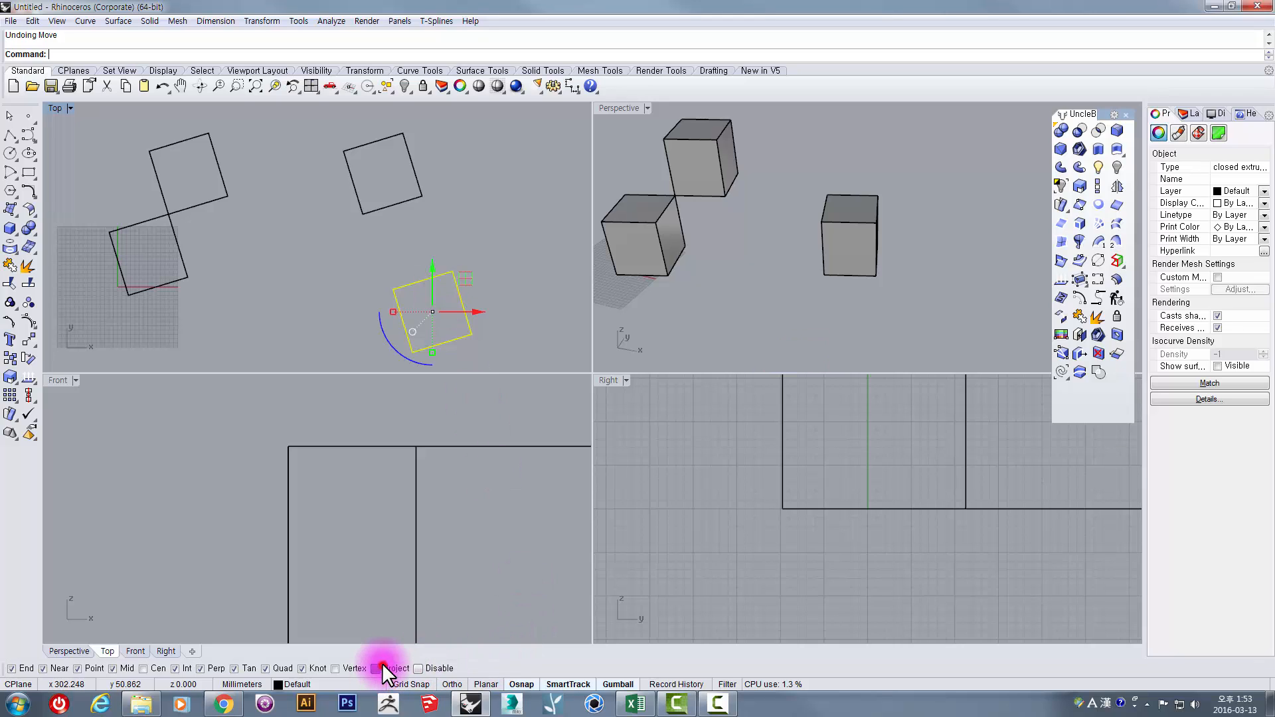
{"action": "right_click", "coordinate": [456, 304]}
{"action": "left_click", "coordinate": [452, 271]}
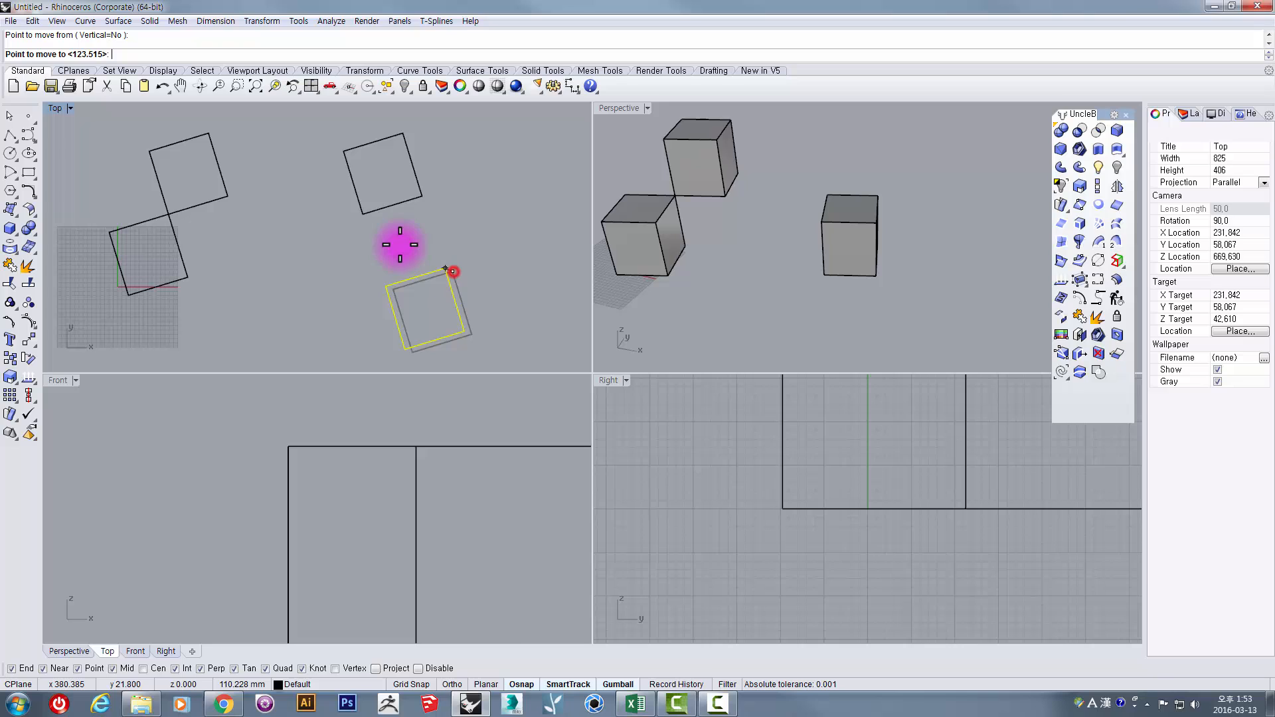
{"action": "left_click", "coordinate": [365, 212]}
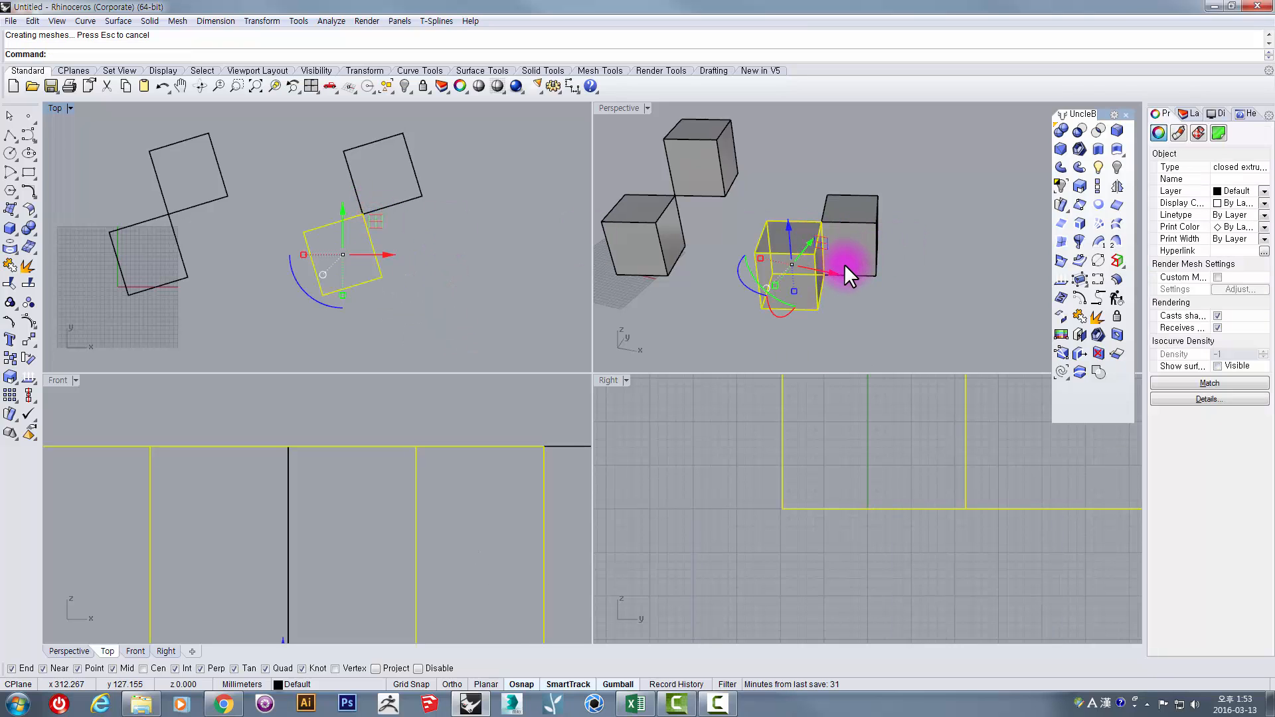
{"action": "scroll", "coordinate": [843, 265], "scroll_direction": "up", "scroll_amount": 3}
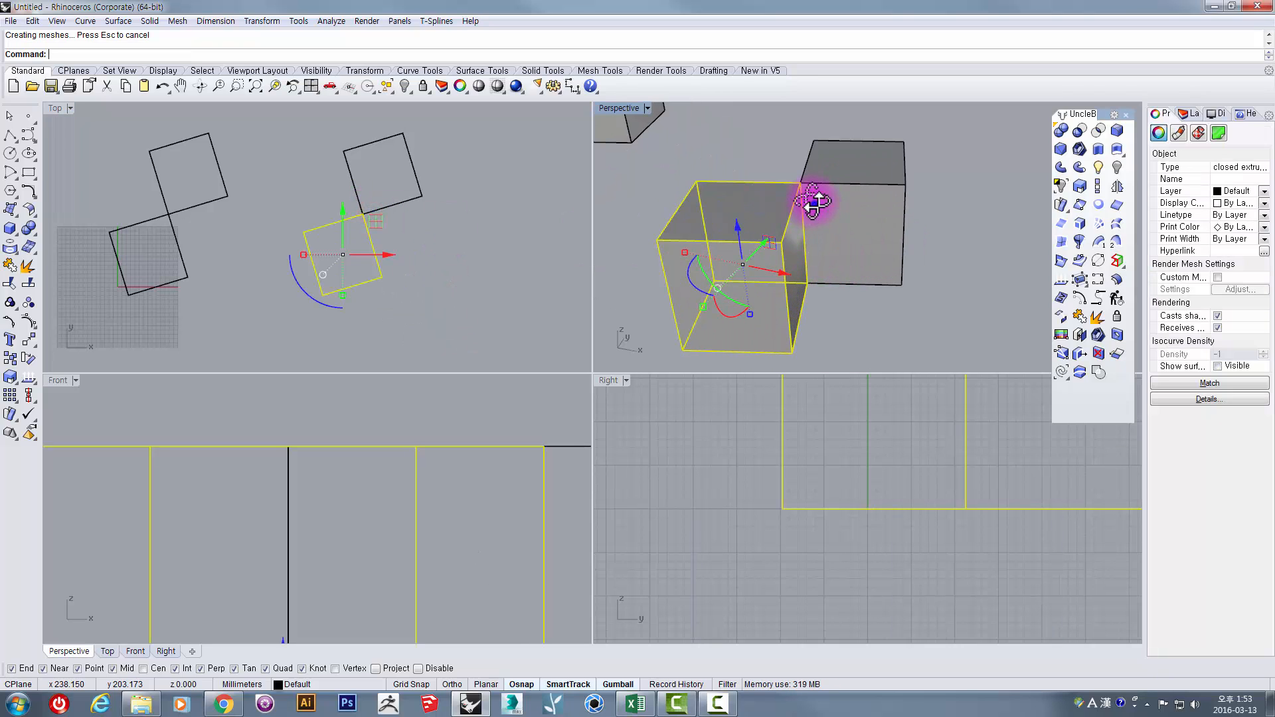
{"action": "right_click_drag", "start_coordinate": [813, 203], "coordinate": [785, 179]}
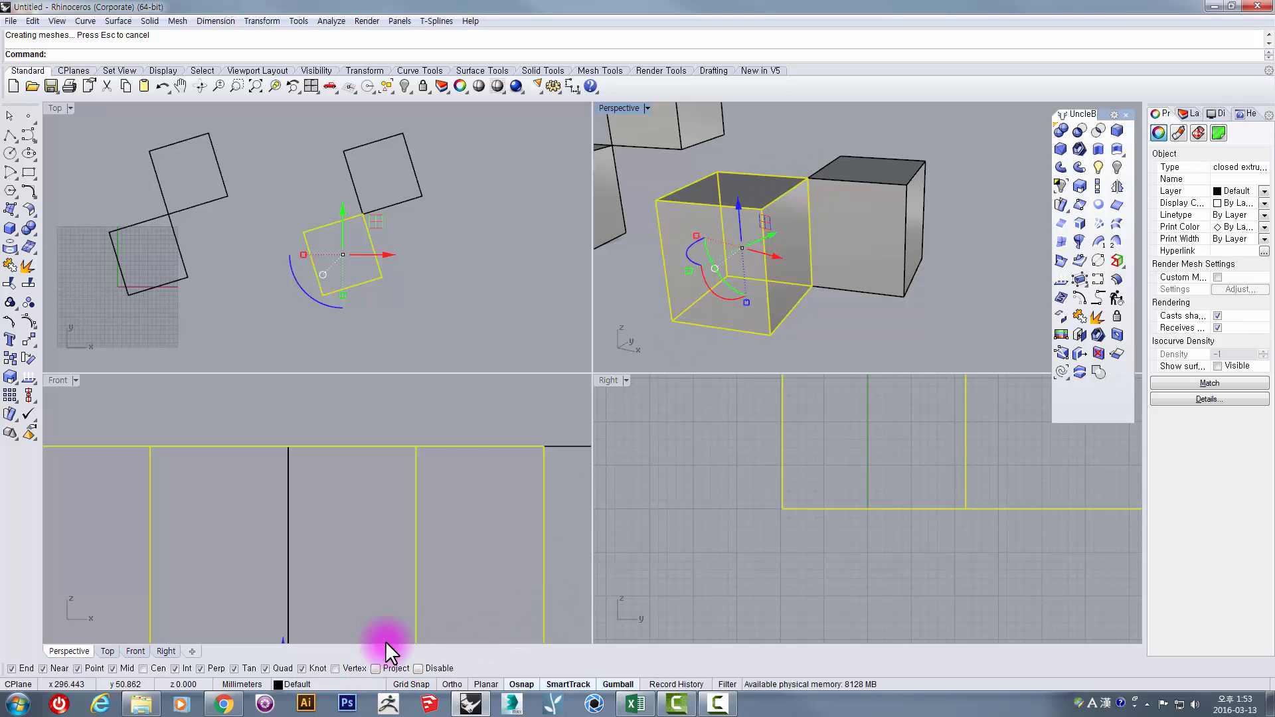
{"action": "mouse_move", "coordinate": [799, 172]}
{"action": "right_mouse_down"}
{"action": "mouse_move", "coordinate": [805, 150]}
{"action": "mouse_move", "coordinate": [803, 178]}
{"action": "right_mouse_up"}
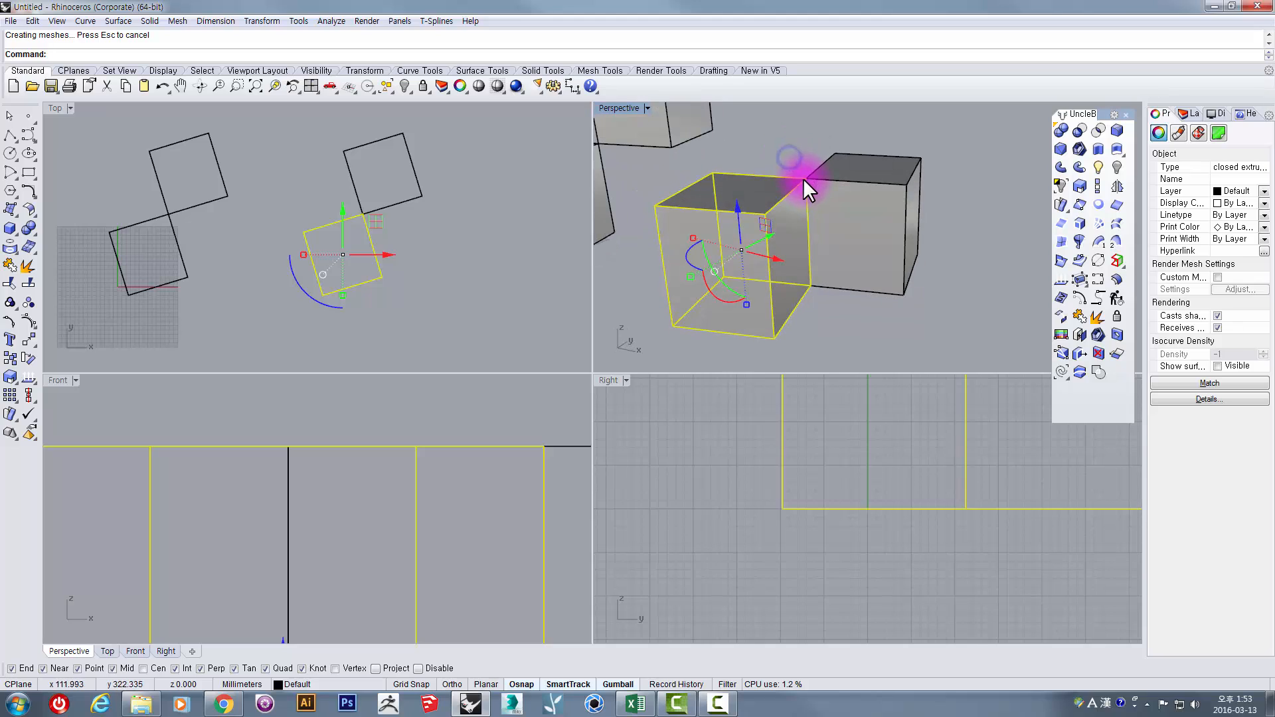
Turn projected snapping back on and lower the selected box about 32 mm with the gumball in the Perspective view
{"action": "left_click", "coordinate": [374, 669]}
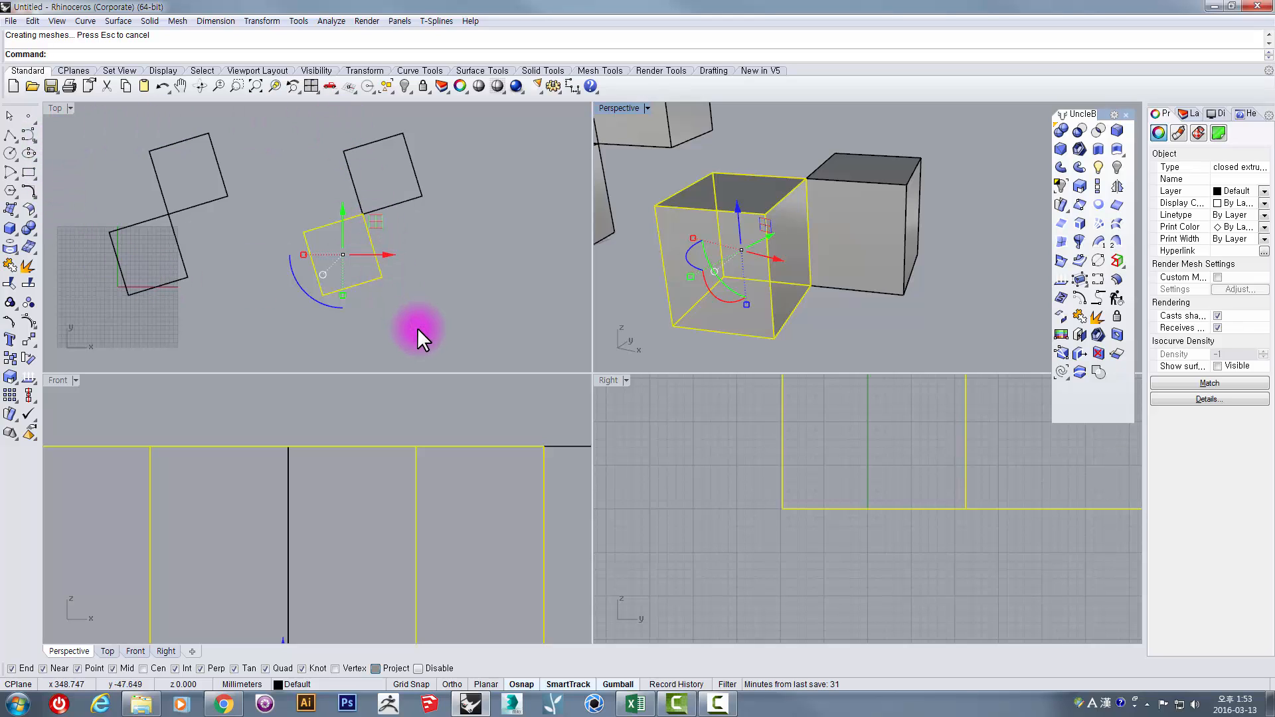
{"action": "right_click_drag", "start_coordinate": [774, 291], "coordinate": [779, 259]}
{"action": "left_click_drag", "start_coordinate": [740, 217], "coordinate": [731, 262]}
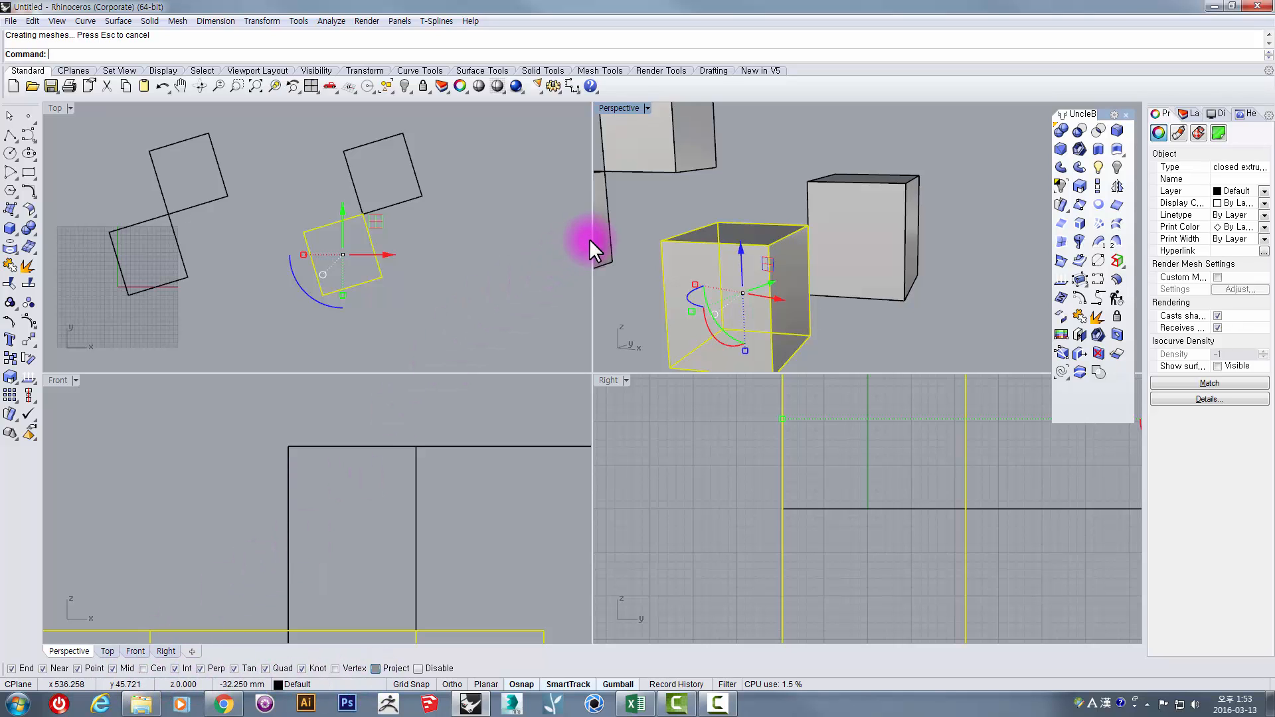
Maximize the Perspective view, lower the front box about another 100 mm with the gumball, and deselect it
{"action": "double_click", "coordinate": [623, 108]}
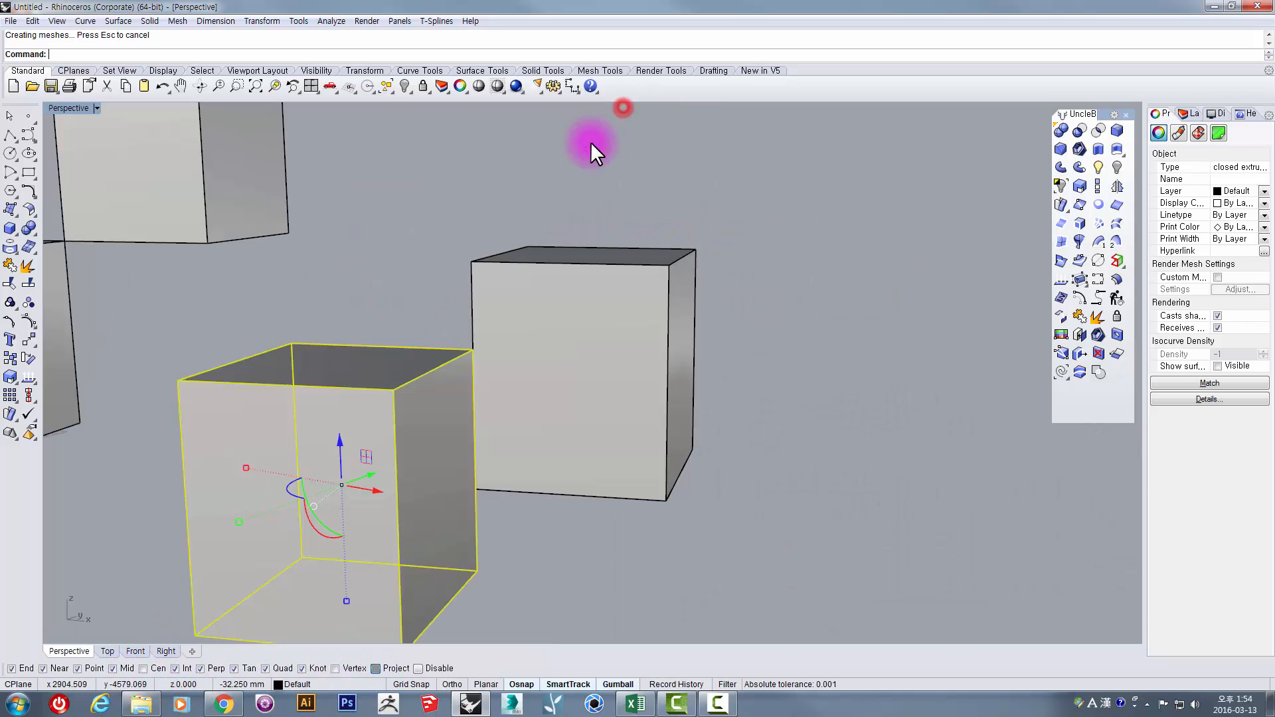
{"action": "left_click", "coordinate": [424, 174]}
{"action": "right_click_drag", "start_coordinate": [398, 267], "coordinate": [396, 319]}
{"action": "scroll", "coordinate": [397, 319], "scroll_direction": "down", "scroll_amount": 7}
{"action": "scroll", "coordinate": [396, 318], "scroll_direction": "down", "scroll_amount": 3}
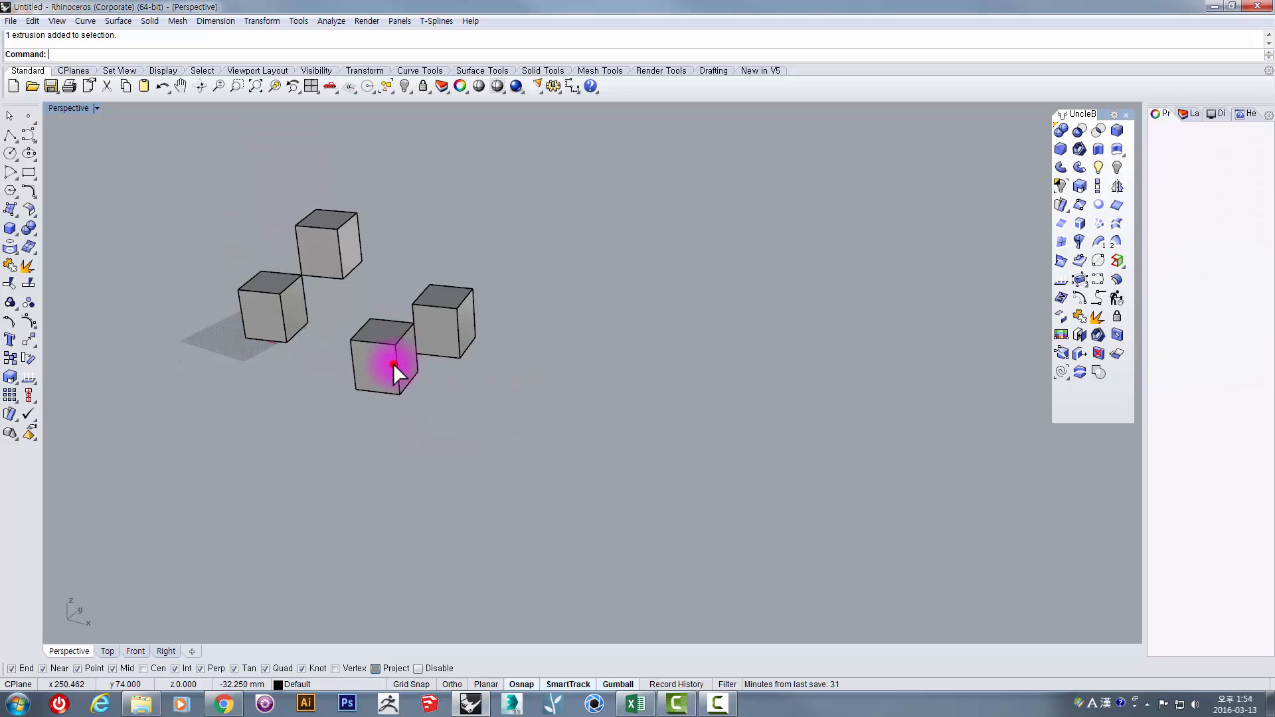
{"action": "left_click", "coordinate": [393, 364]}
{"action": "left_click_drag", "start_coordinate": [380, 321], "coordinate": [399, 394]}
{"action": "left_click", "coordinate": [556, 370]}
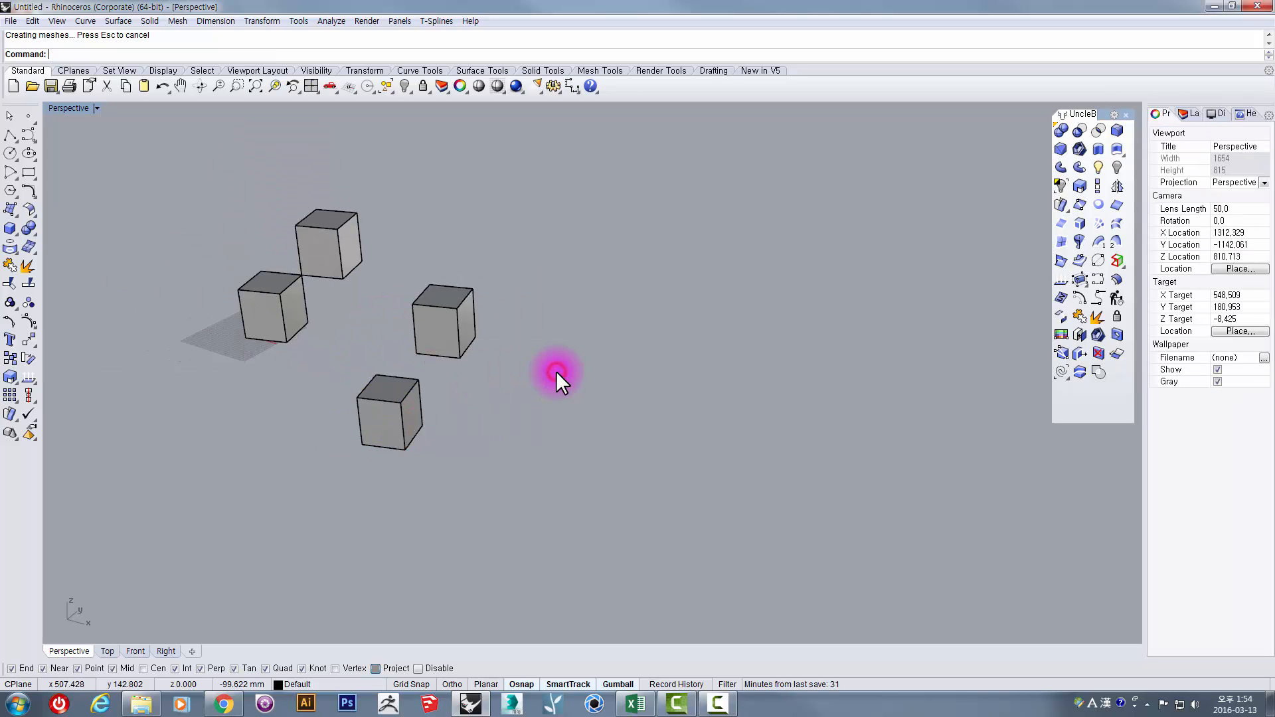